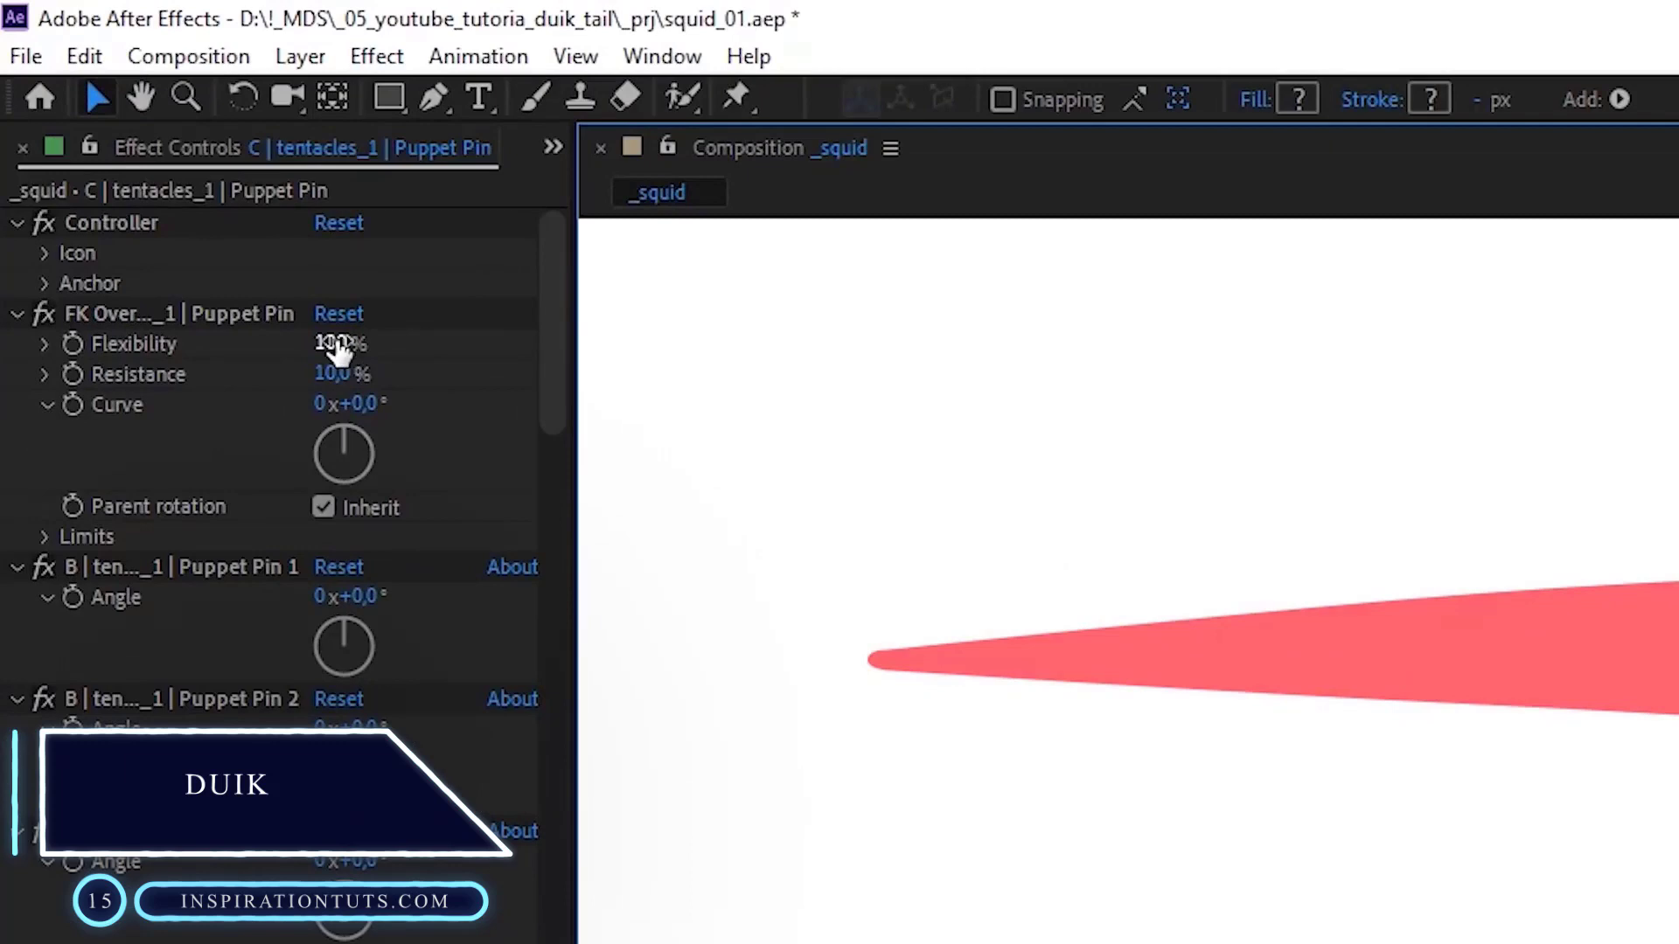
Step: Set the overlap to Flexibility 110, Resistance 9 and Curve 5
click(171, 170)
text(1)
click(339, 374)
text(9)
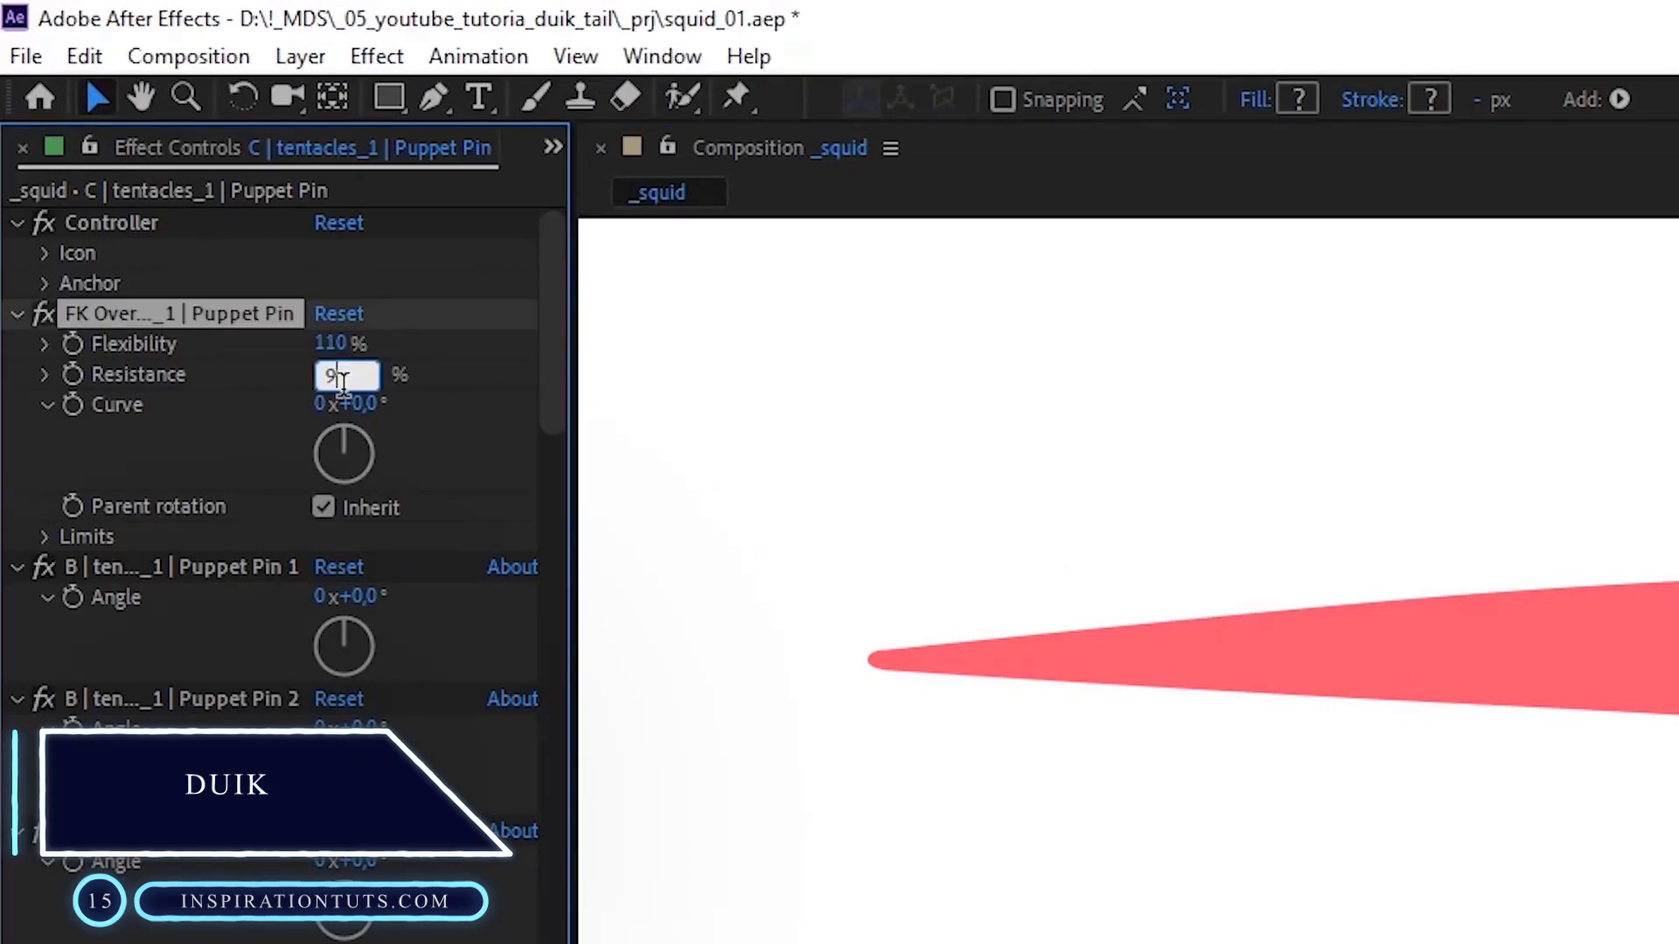
click(365, 406)
text(5)
key(Return)
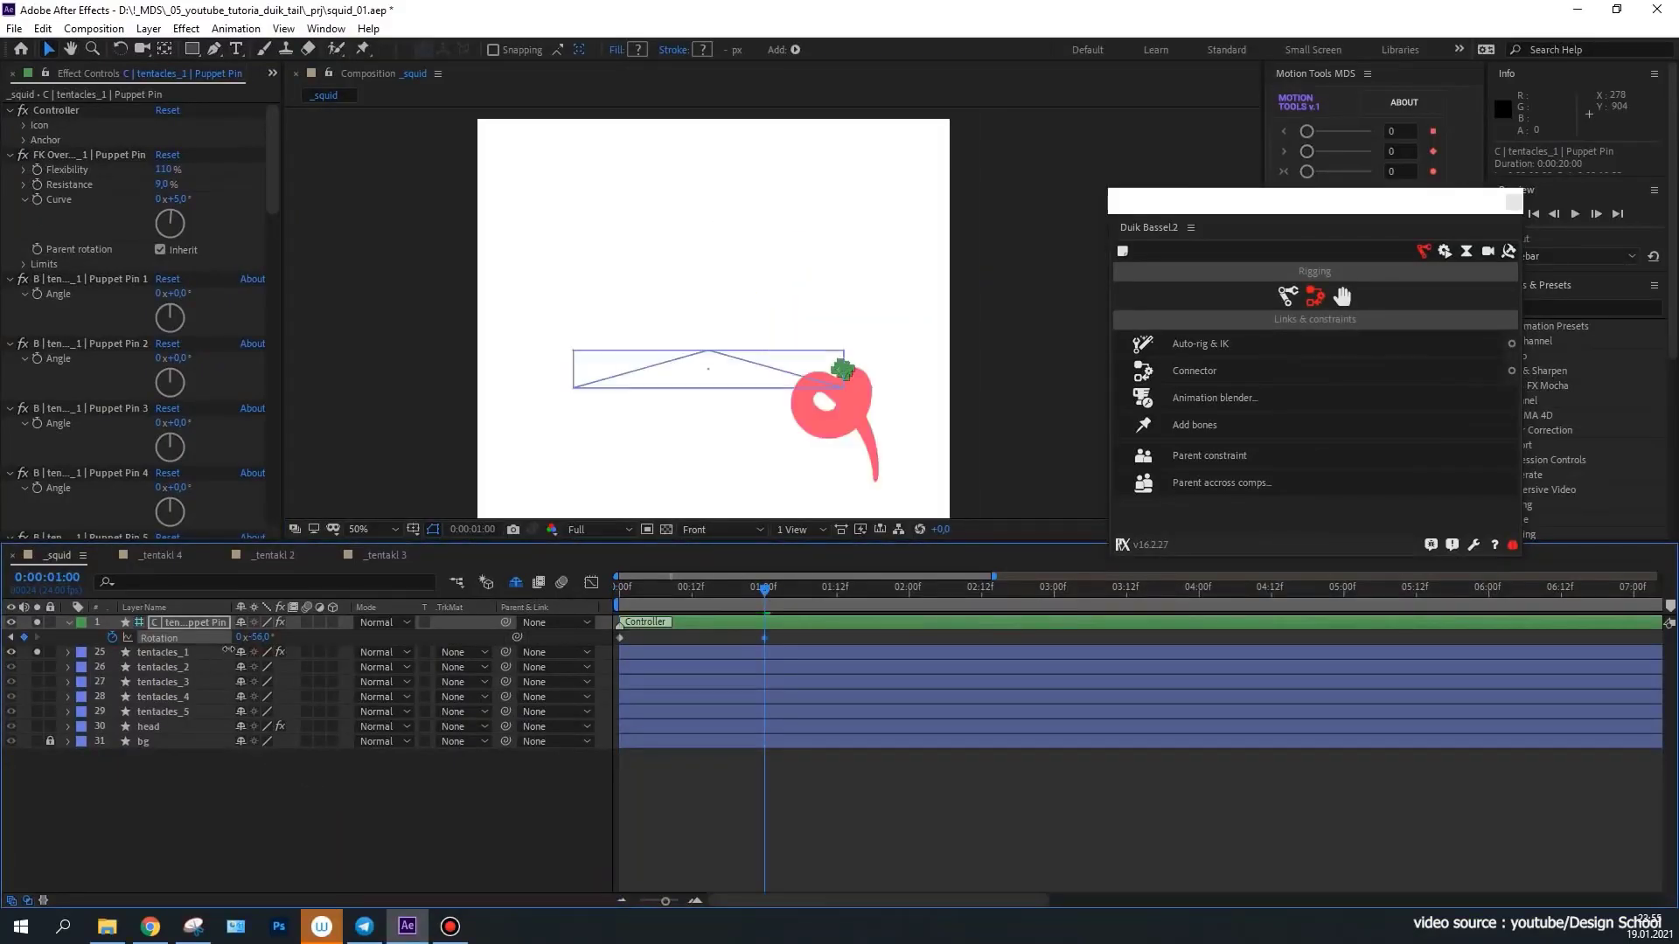
Step: Add a loopOut('pingpong') expression to the controller's Rotation and preview the looping tentacle
alt+click(112, 637)
text(loopOut('pingpong');)
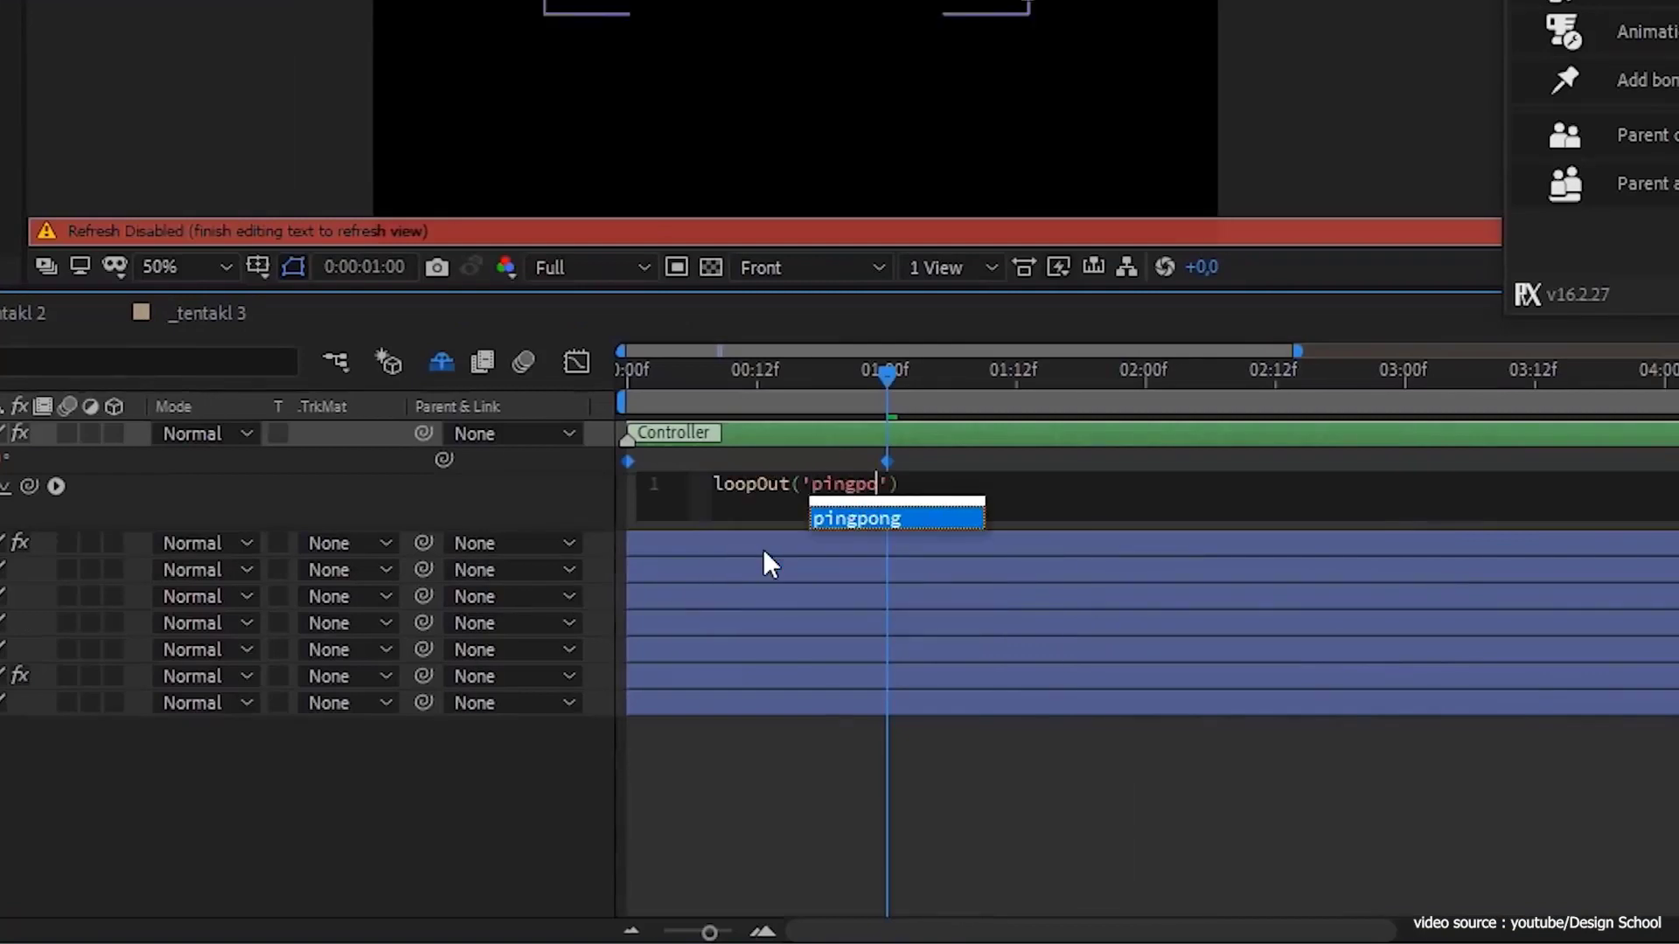
click(448, 428)
key(space)
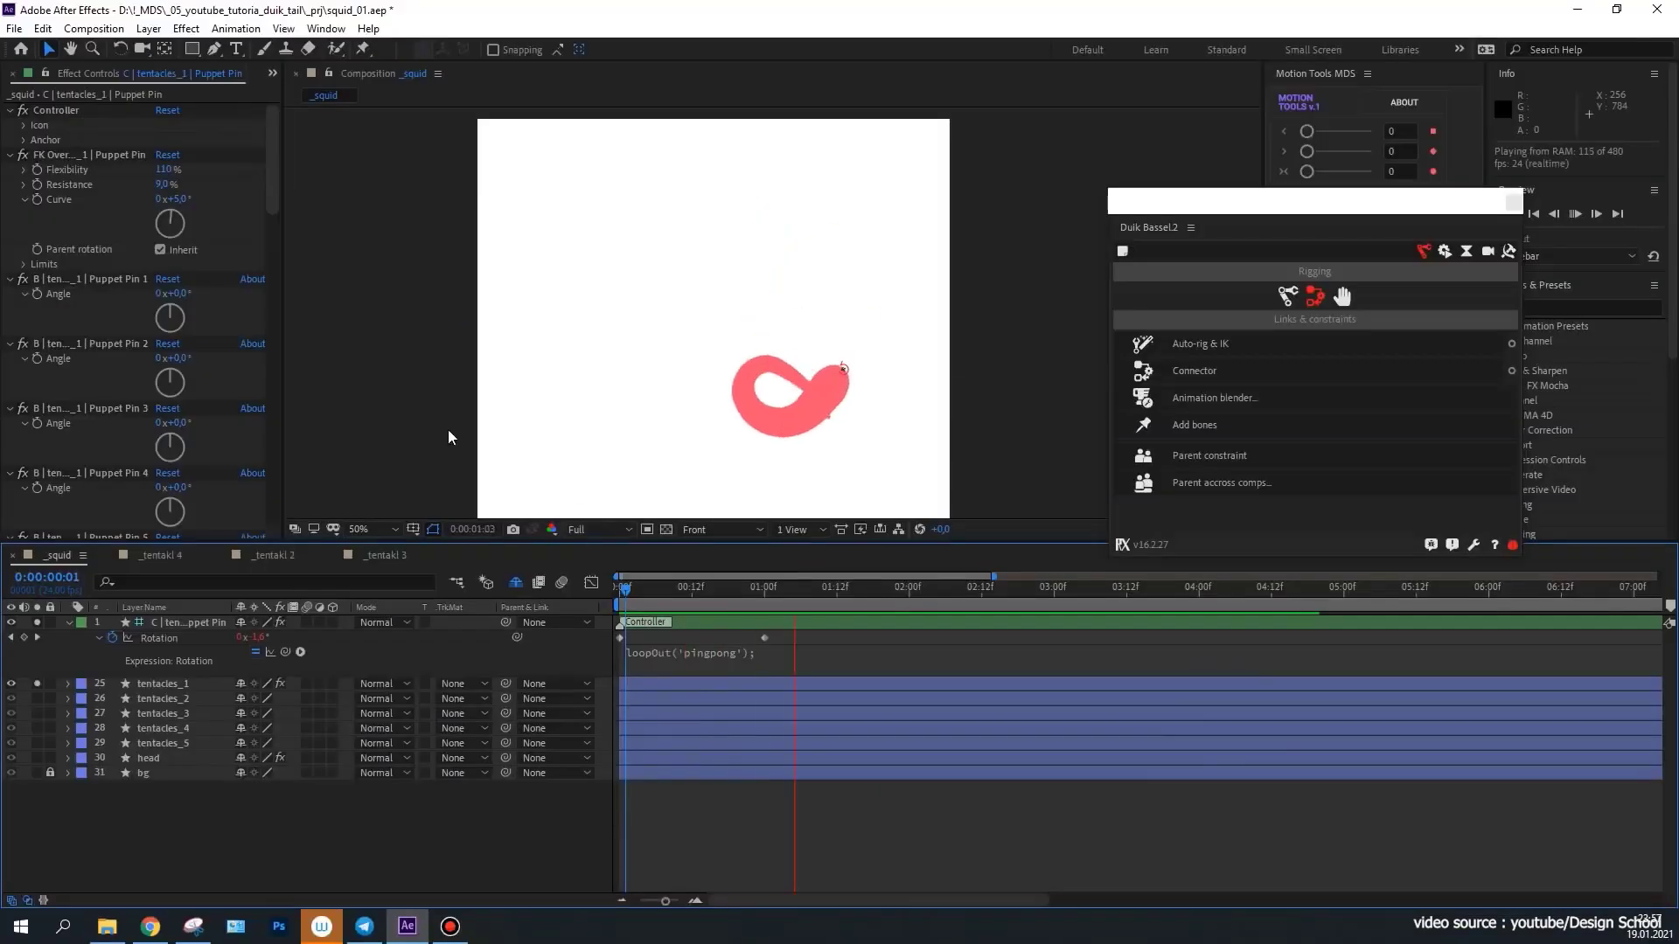
key(comma)
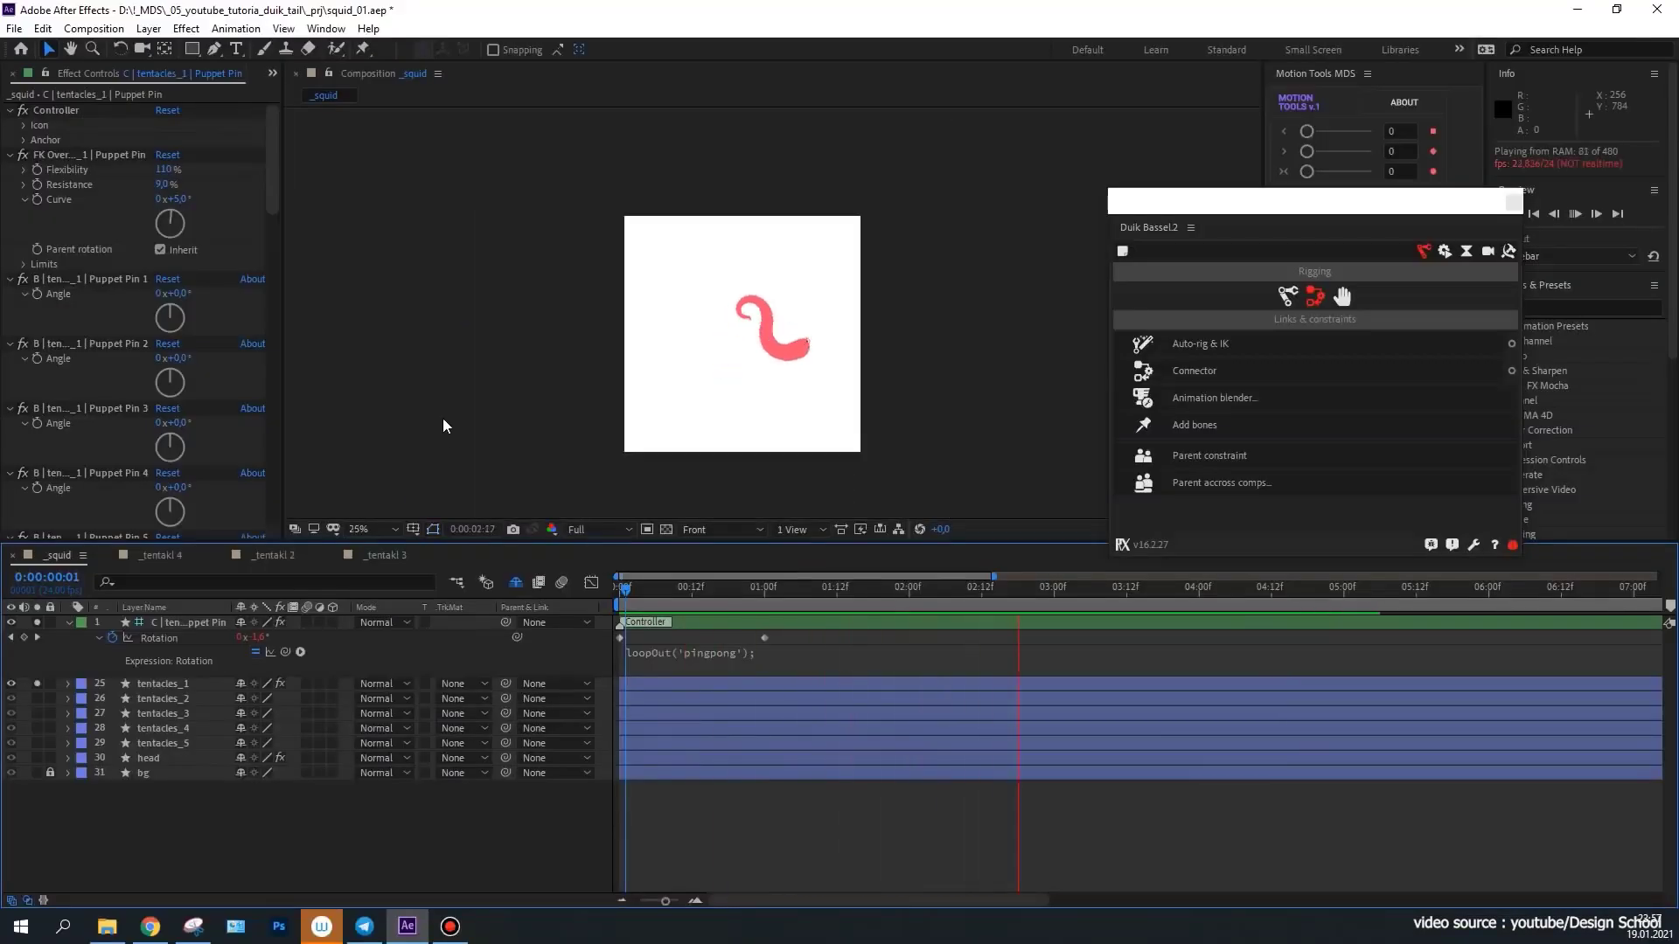
key(period)
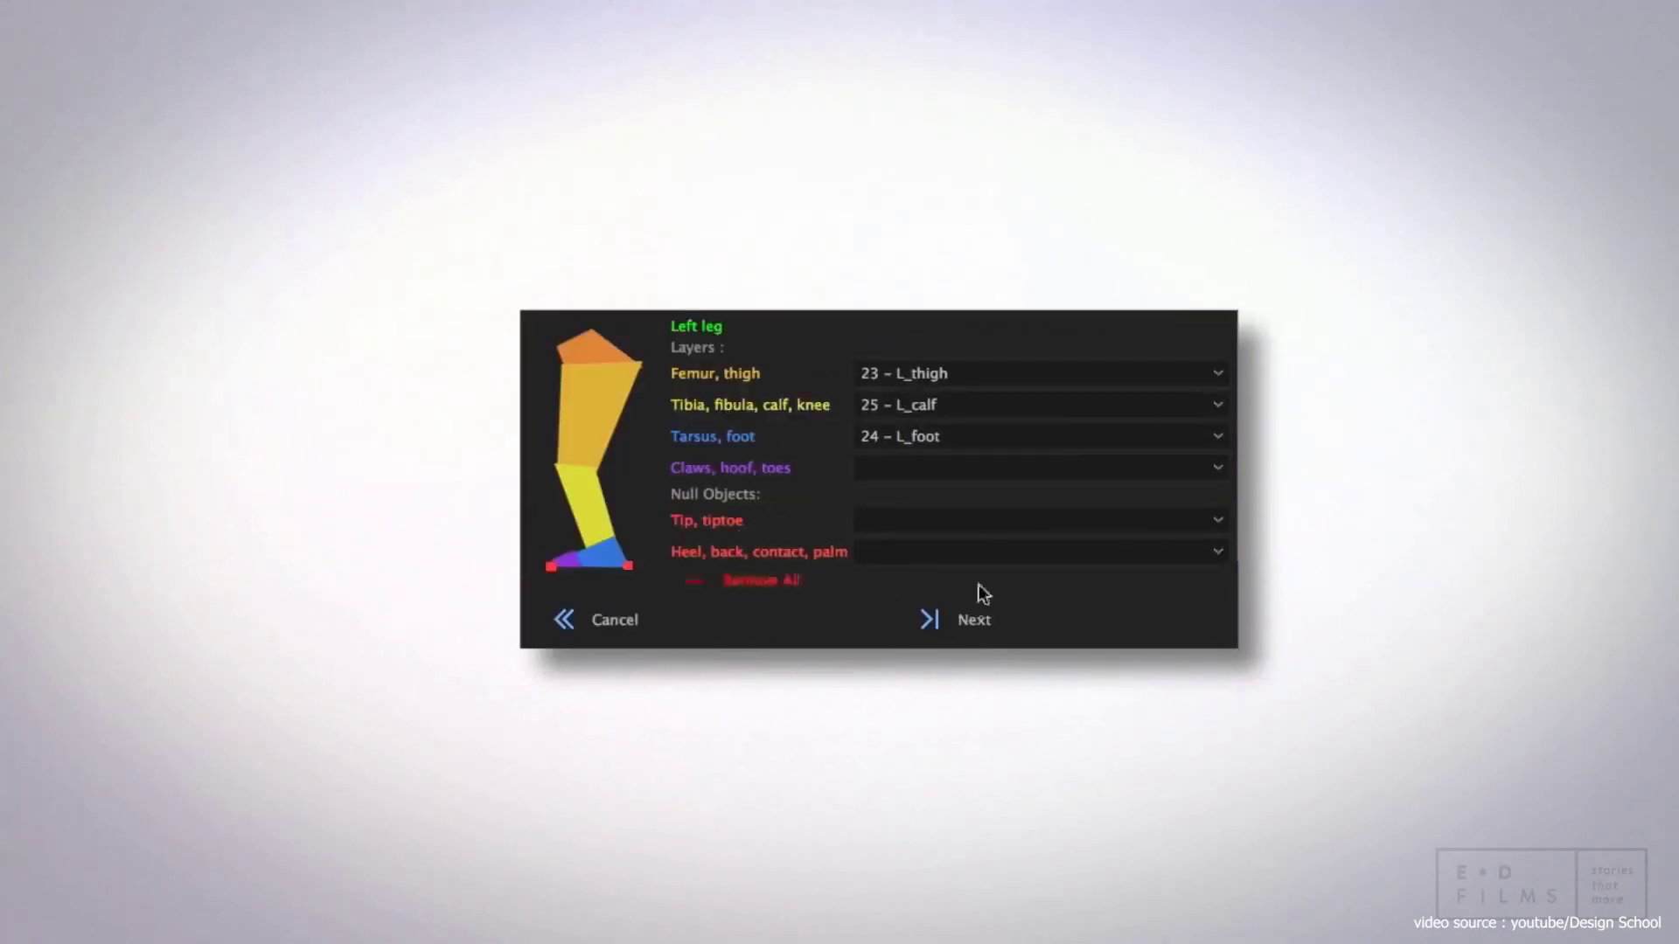
Step: Finish the Duik rig wizard, then select C_C_pelvis and drag the hips so the legs bend
click(974, 616)
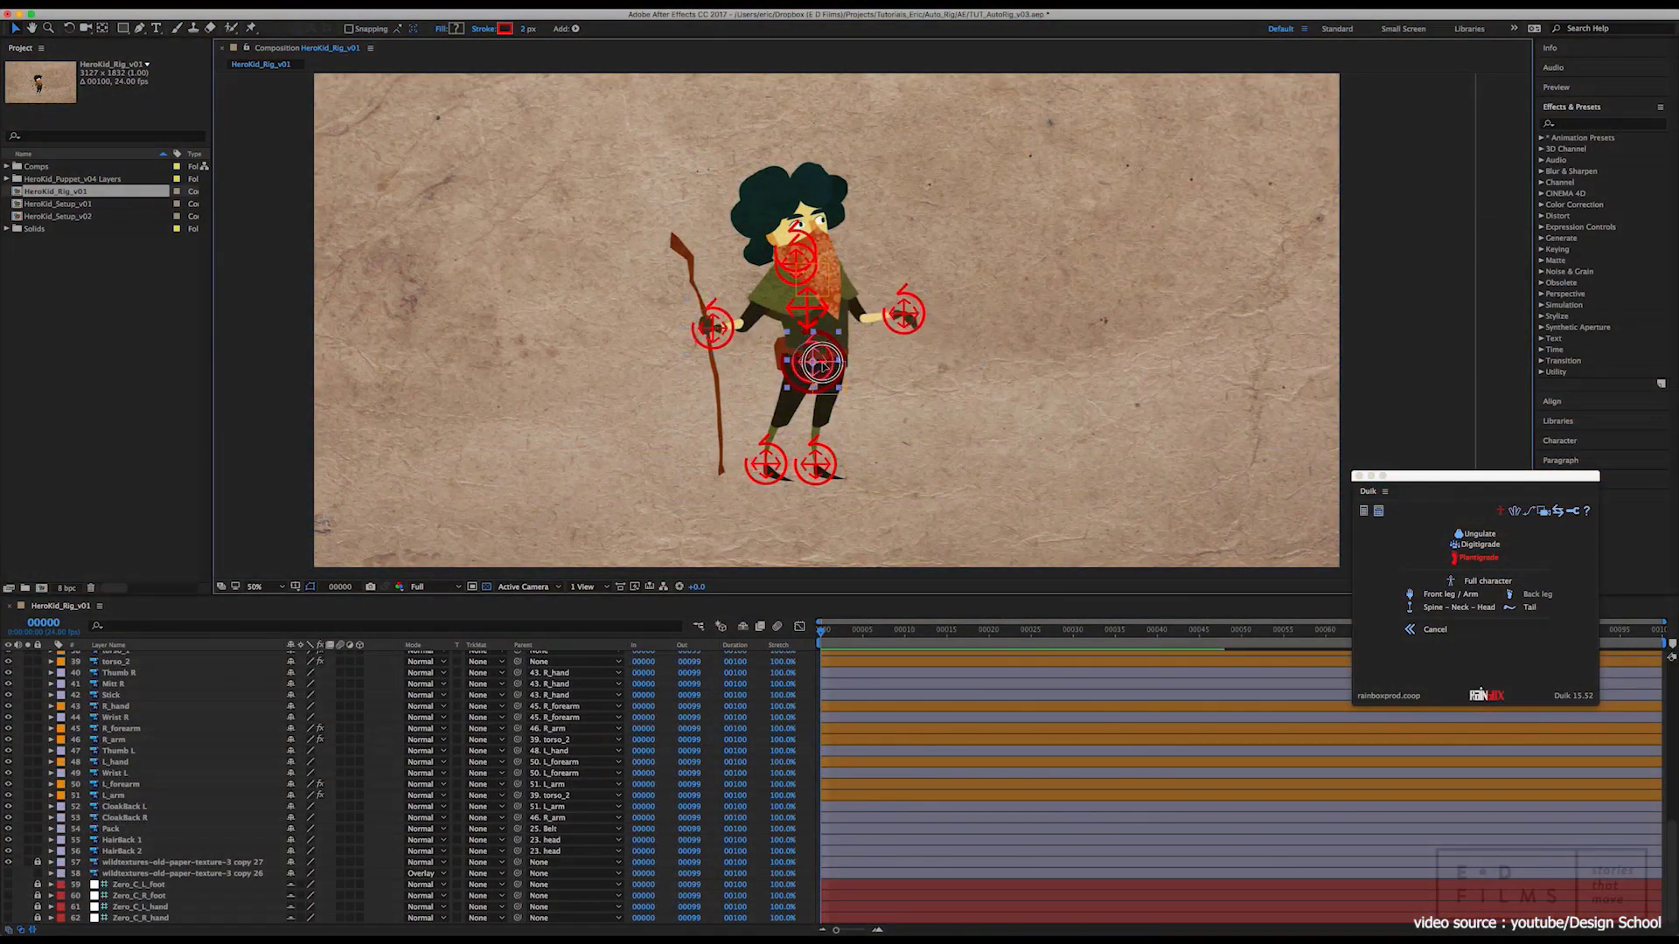
drag(817, 365, 809, 374)
click(782, 470)
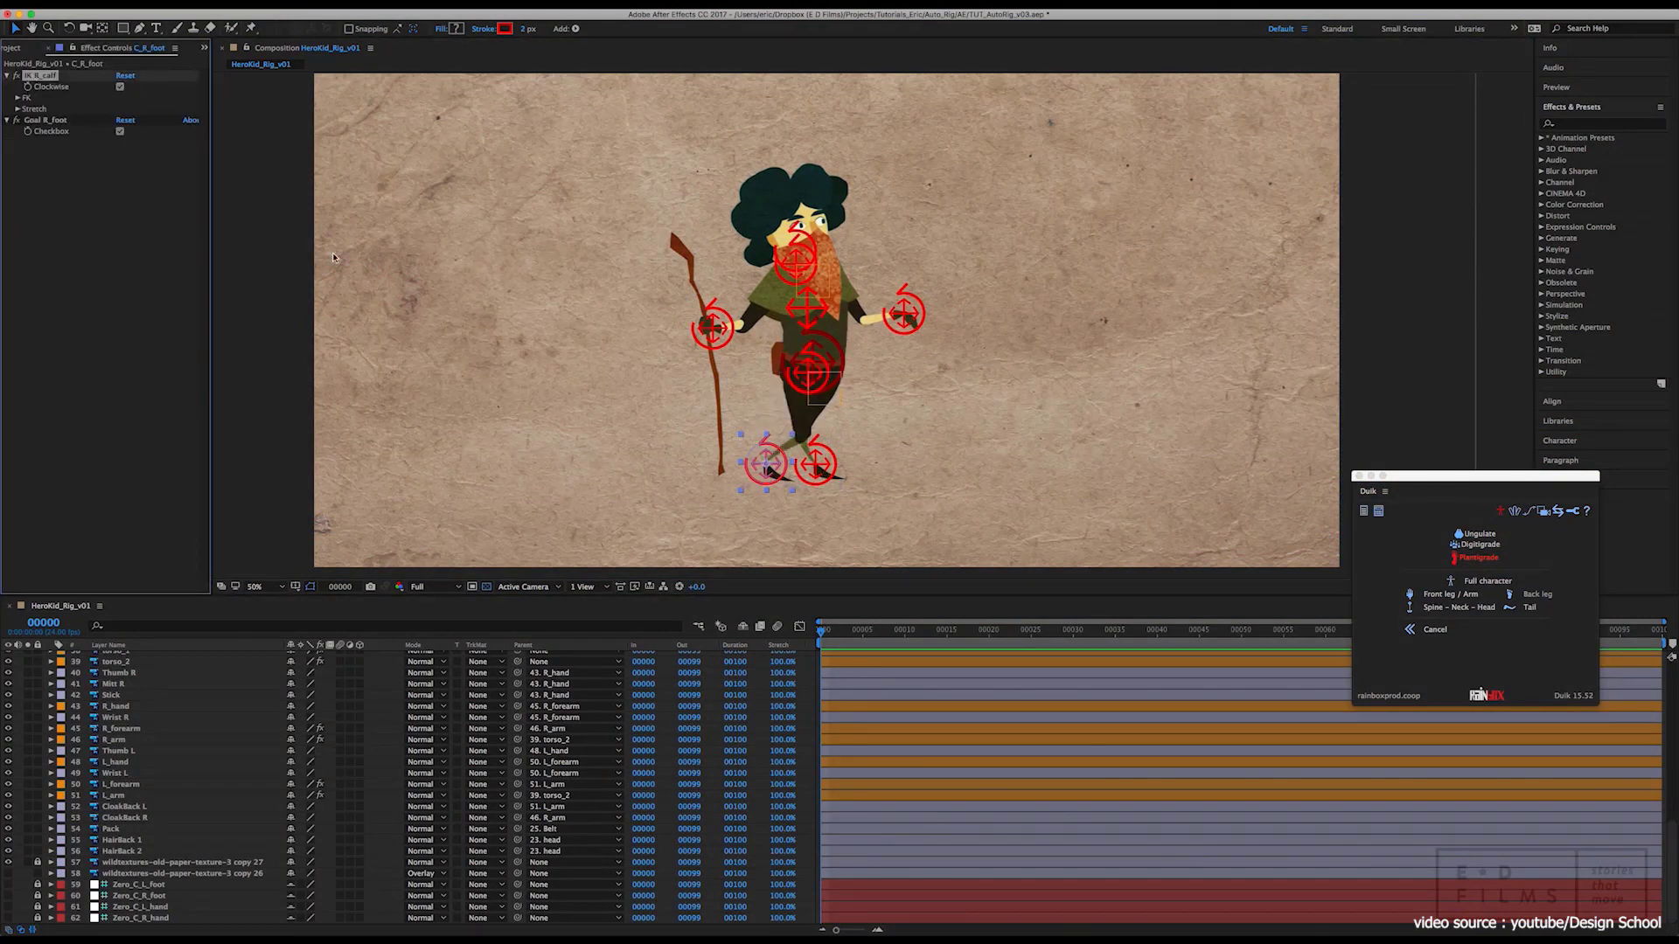
click(798, 385)
mouse_move(813, 375)
mouse_down()
mouse_move(787, 372)
mouse_move(817, 368)
mouse_up()
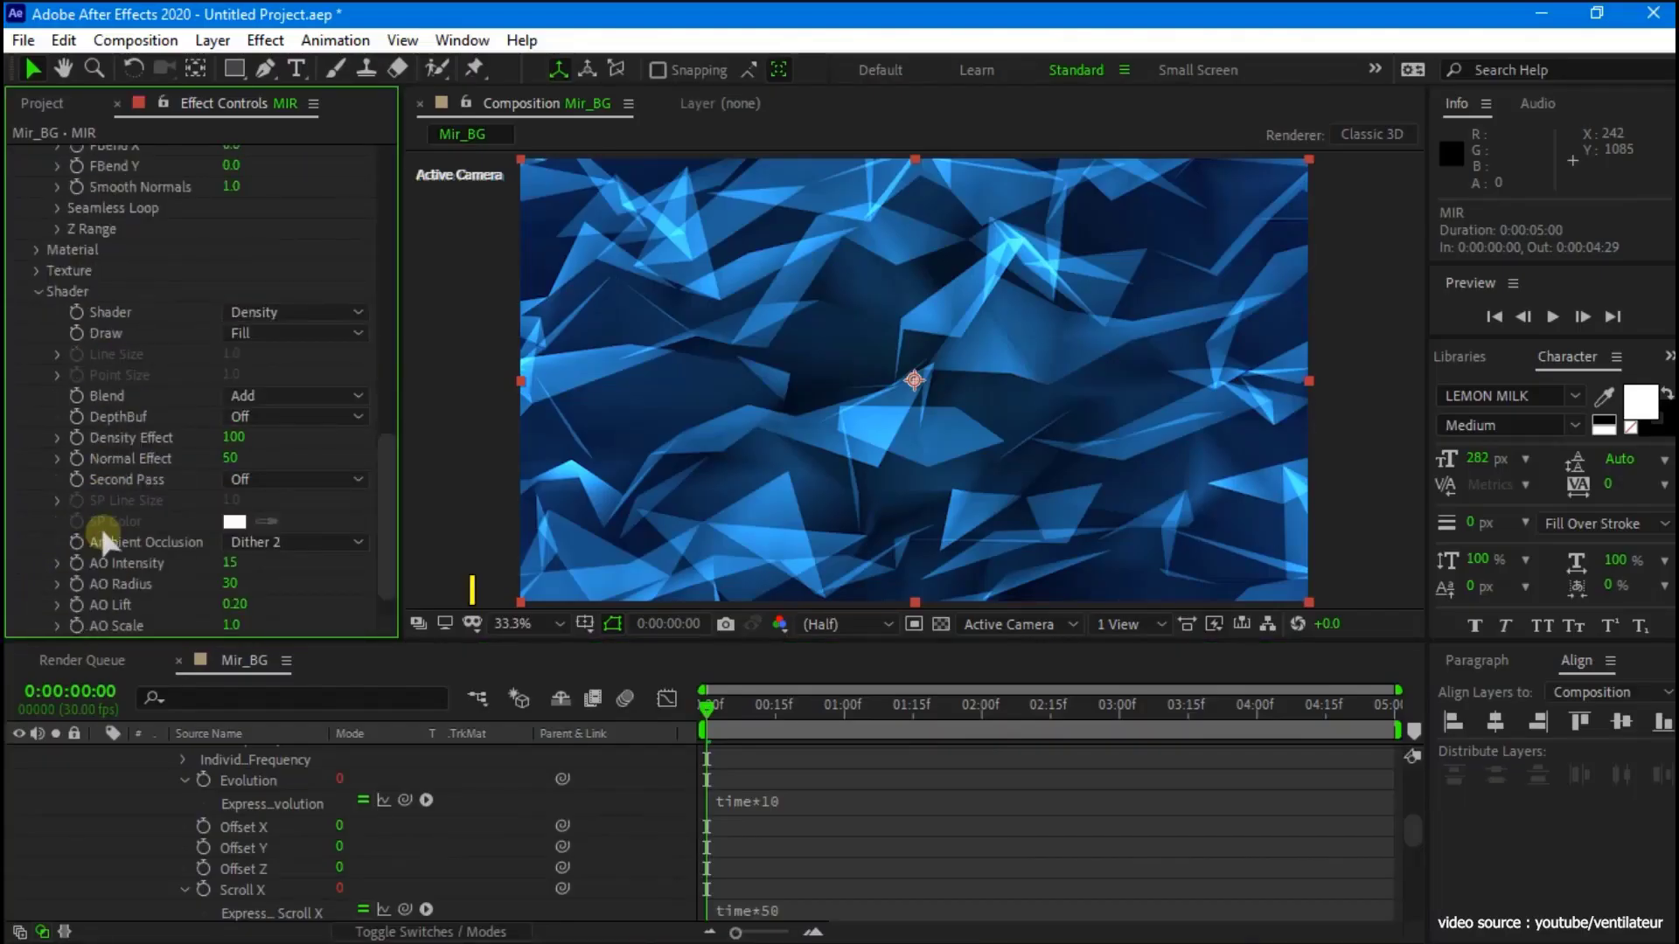
Step: Duplicate the MIR layer and set its Shader Draw mode to Wireframe
key(ctrl+d)
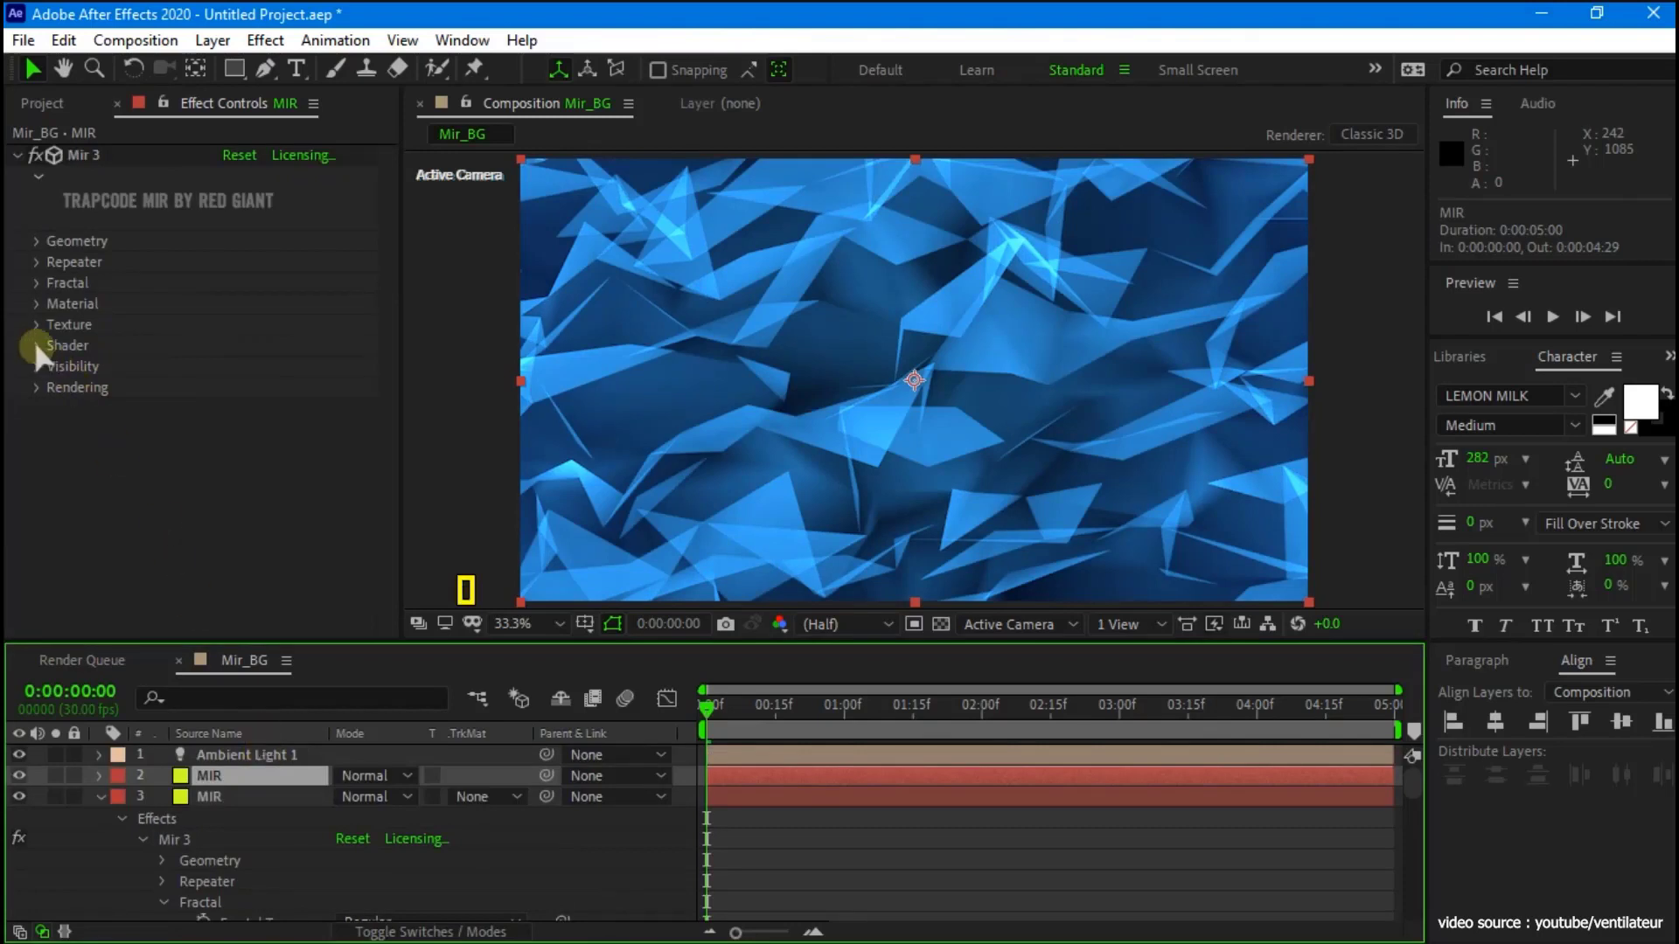
click(37, 346)
click(292, 333)
click(258, 366)
Step: Duplicate MIR again with Shader Draw set to Points and point size 10
click(286, 769)
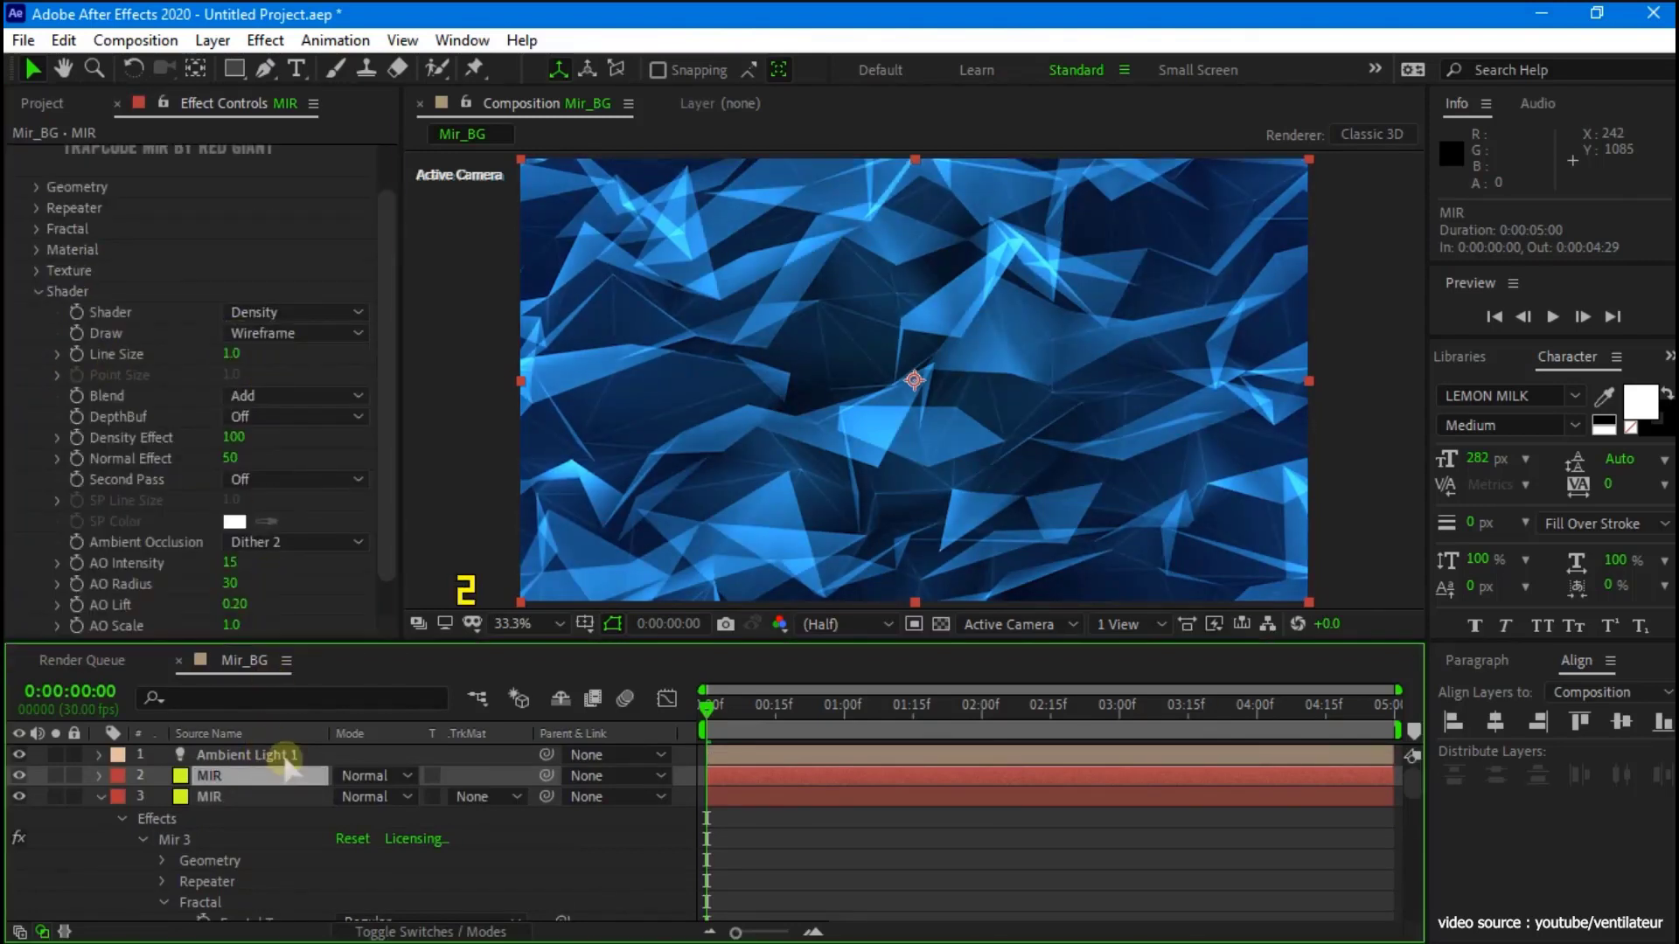
key(ctrl+d)
click(36, 333)
click(293, 333)
click(281, 404)
click(234, 375)
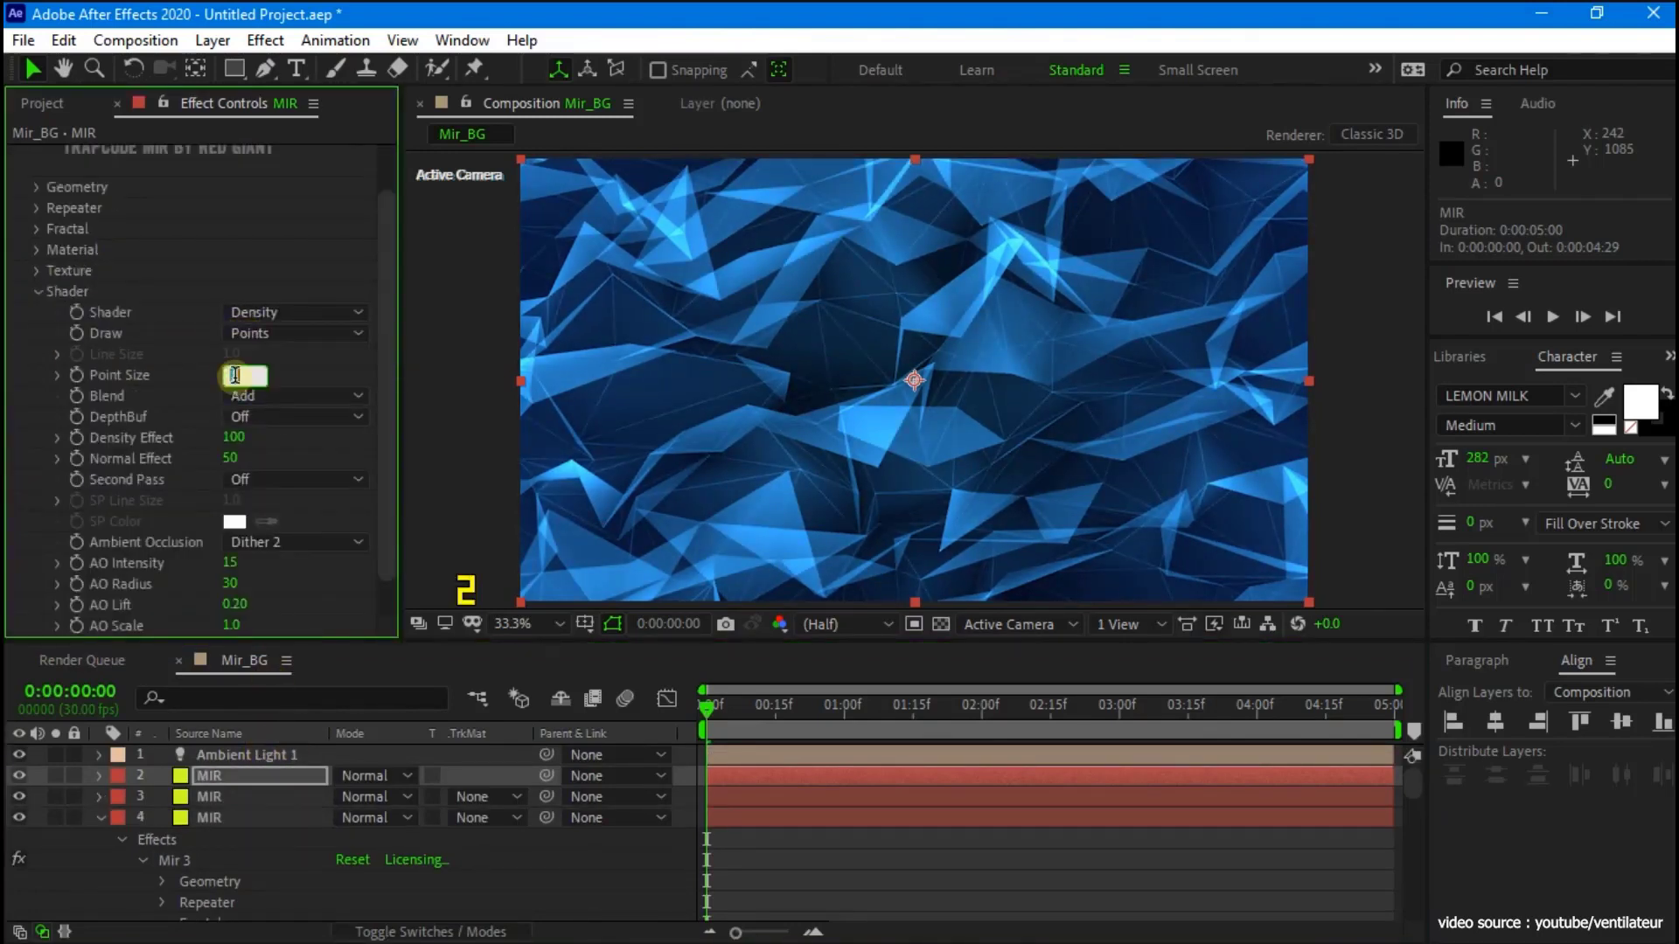
Step: Apply Glow with Composite Original On Top, blue Color A and Radius 30, then preview
key(ctrl+space)
text(glow)
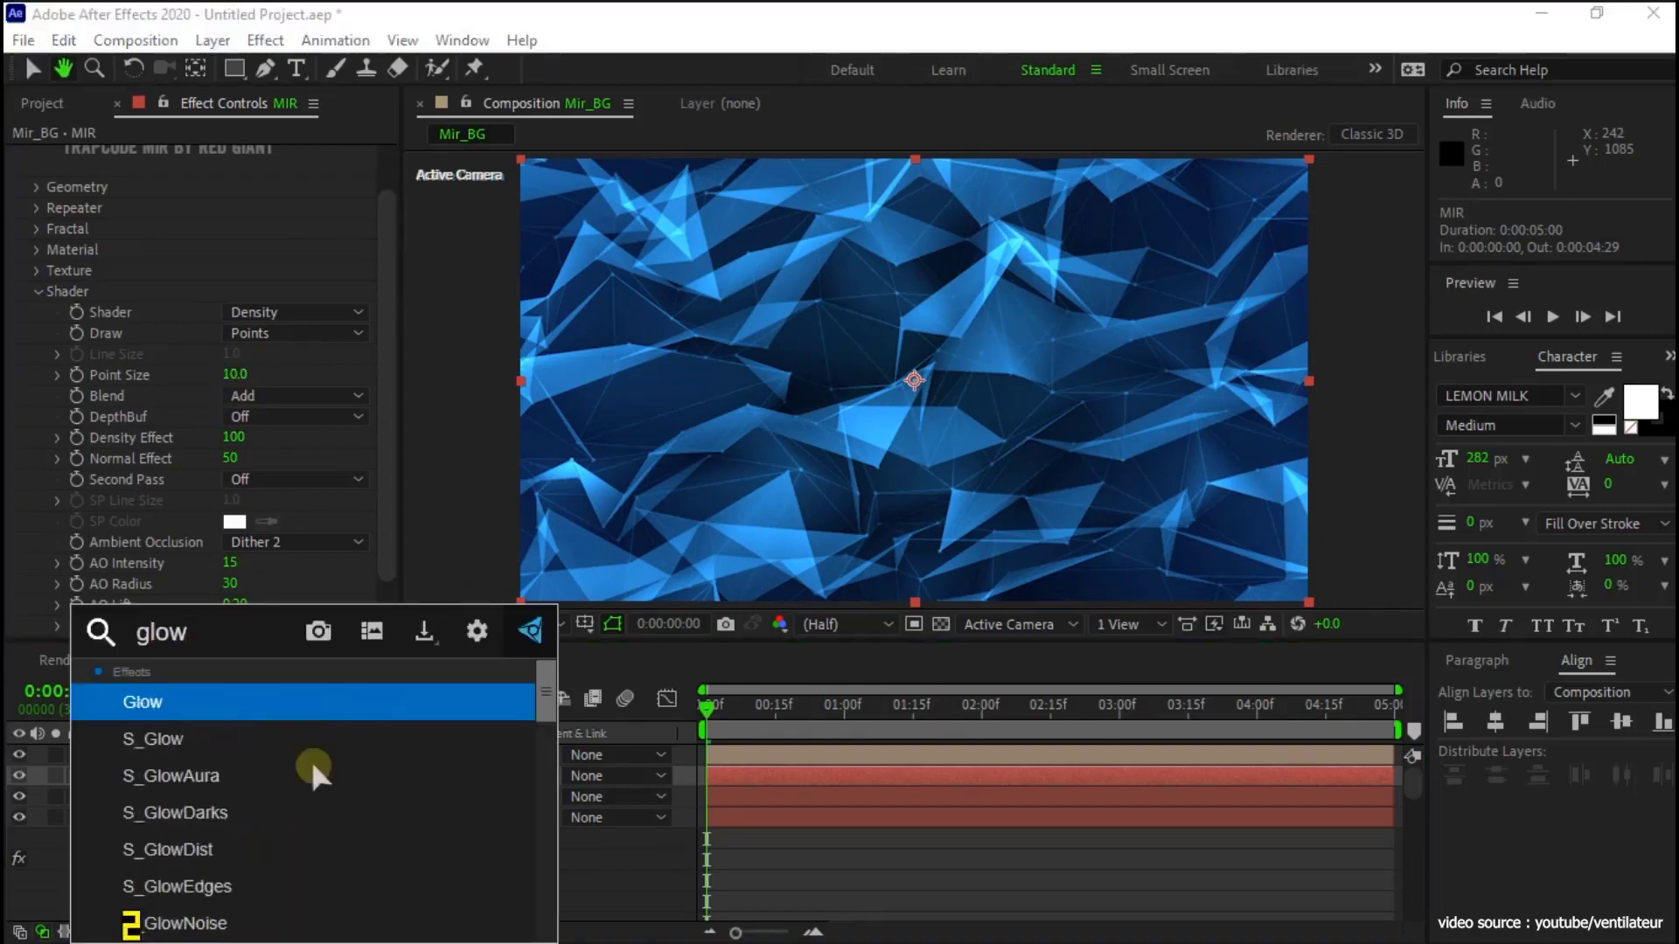
key(Return)
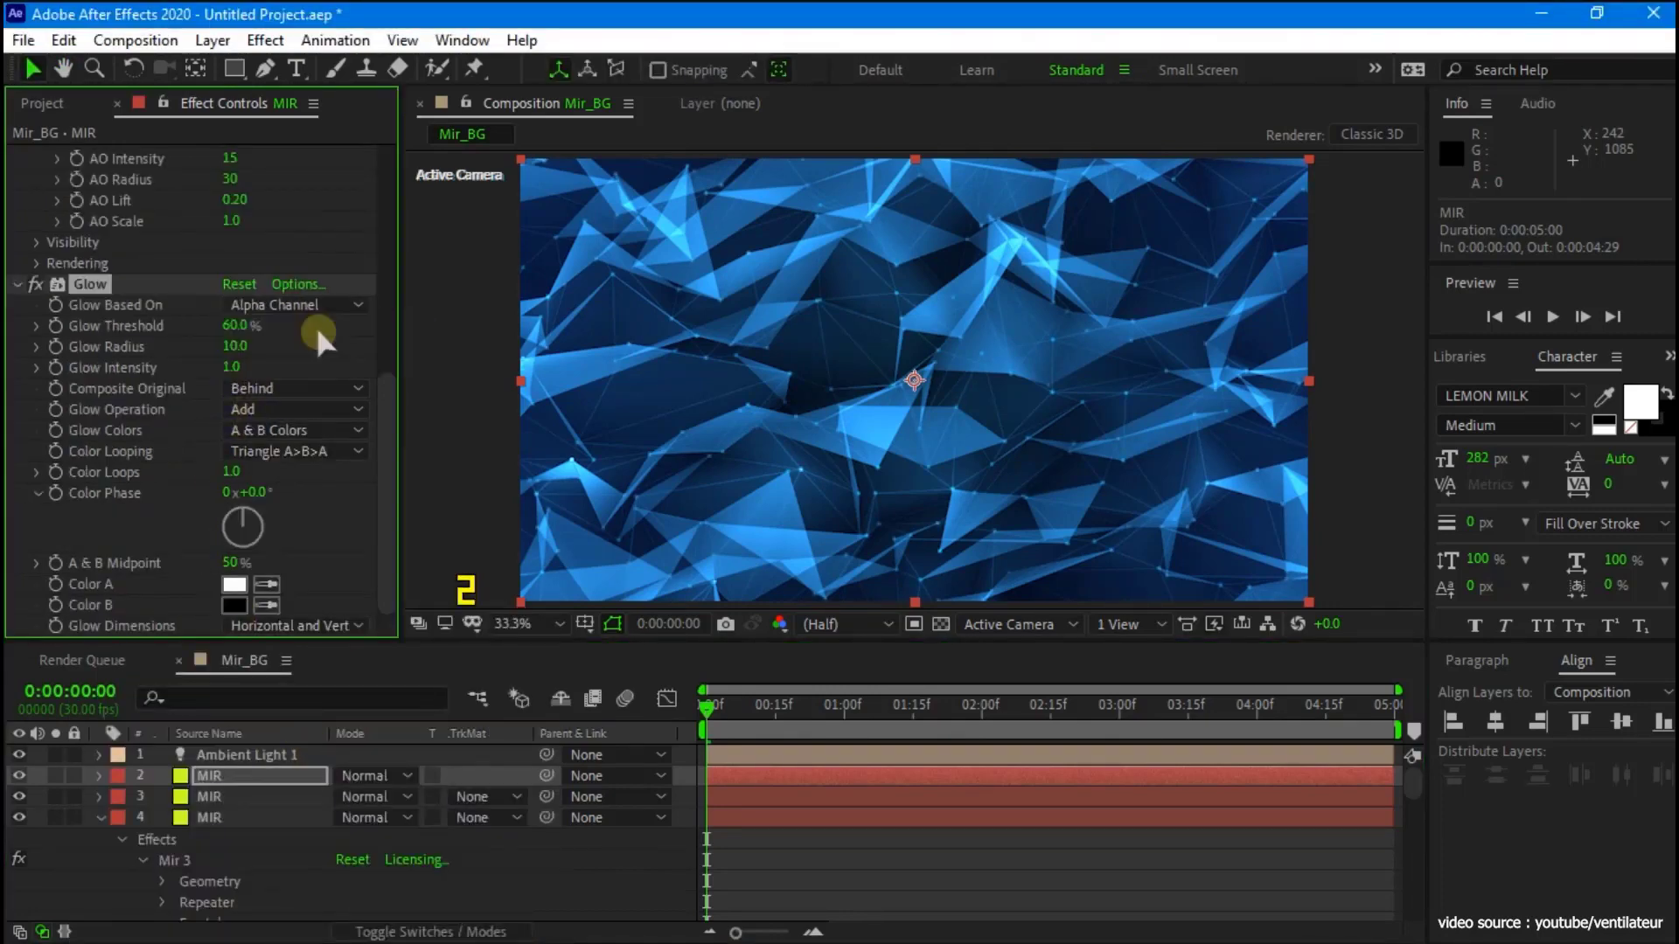
click(295, 388)
click(297, 411)
click(241, 586)
key(Return)
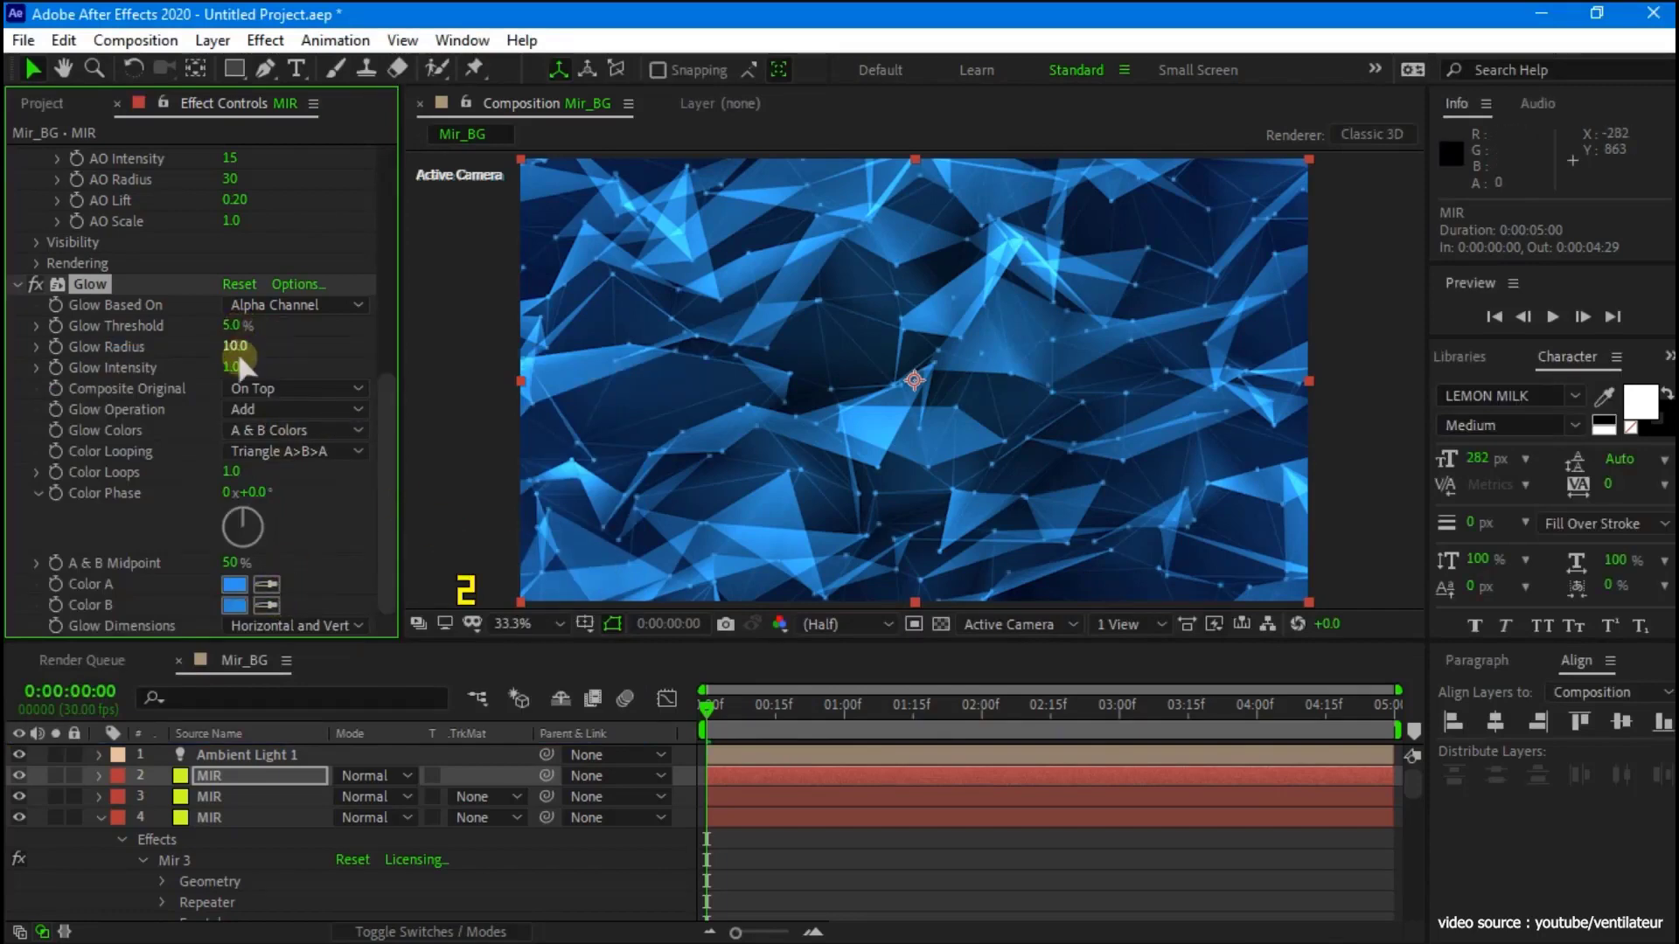
text(30)
key(Return)
click(423, 391)
key(space)
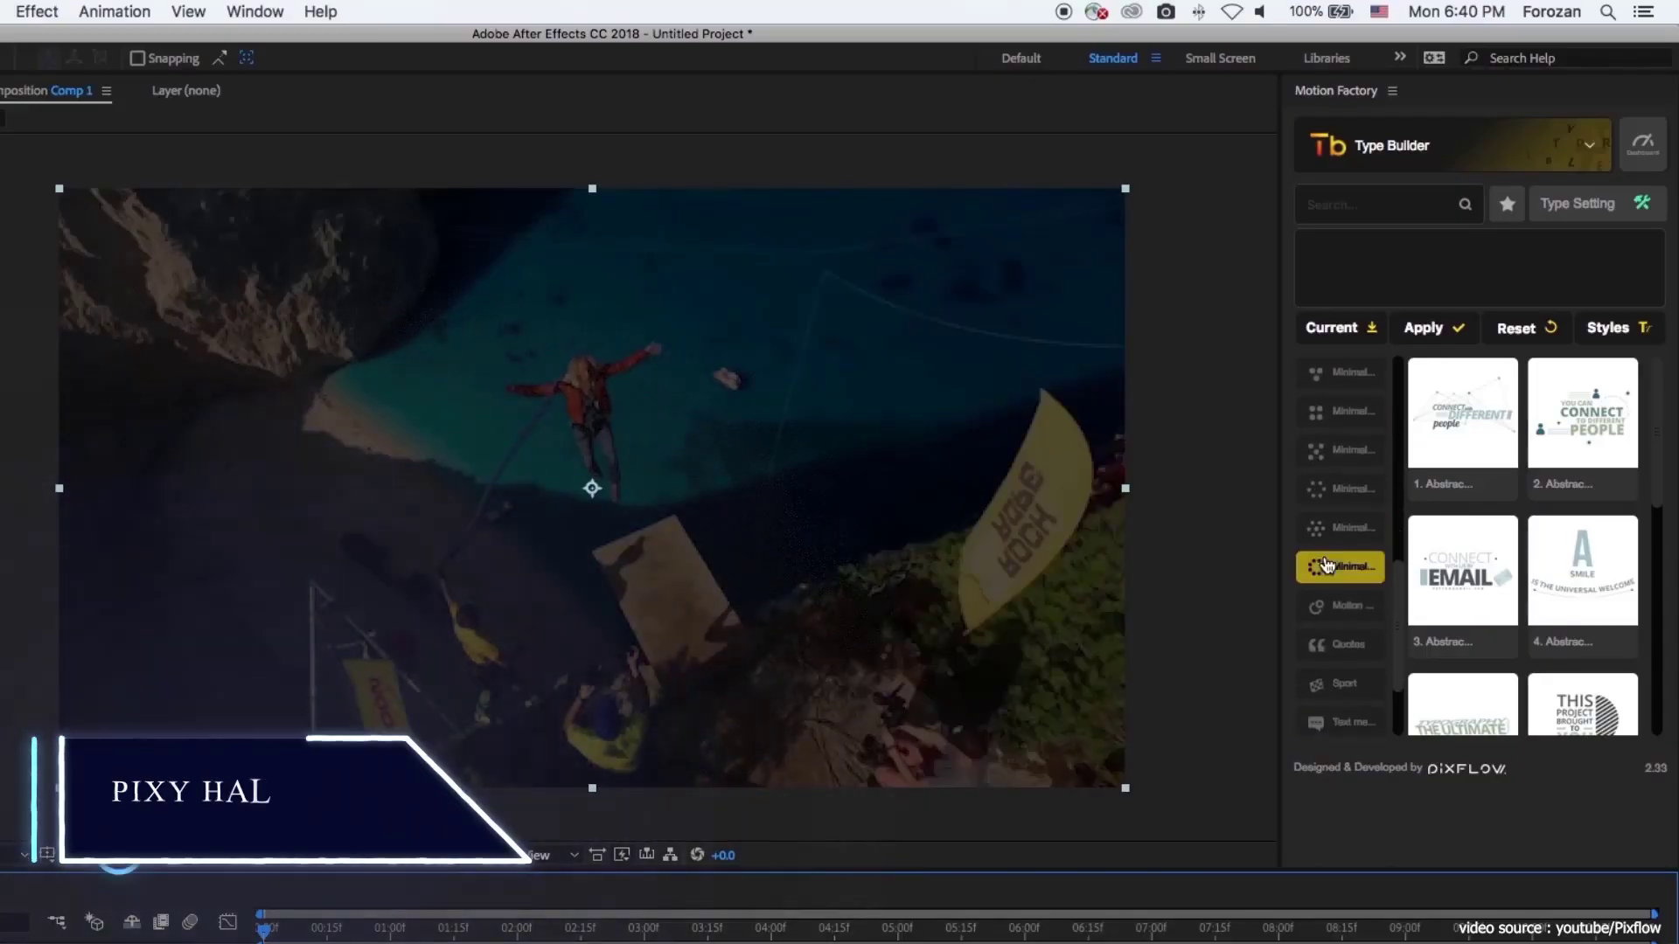
Step: Create the Minimal Titles VIII - 16 title and play it over a transparency grid
scroll(1582, 577, down, 2)
mouse_move(1592, 592)
scroll(1591, 592, down, 5)
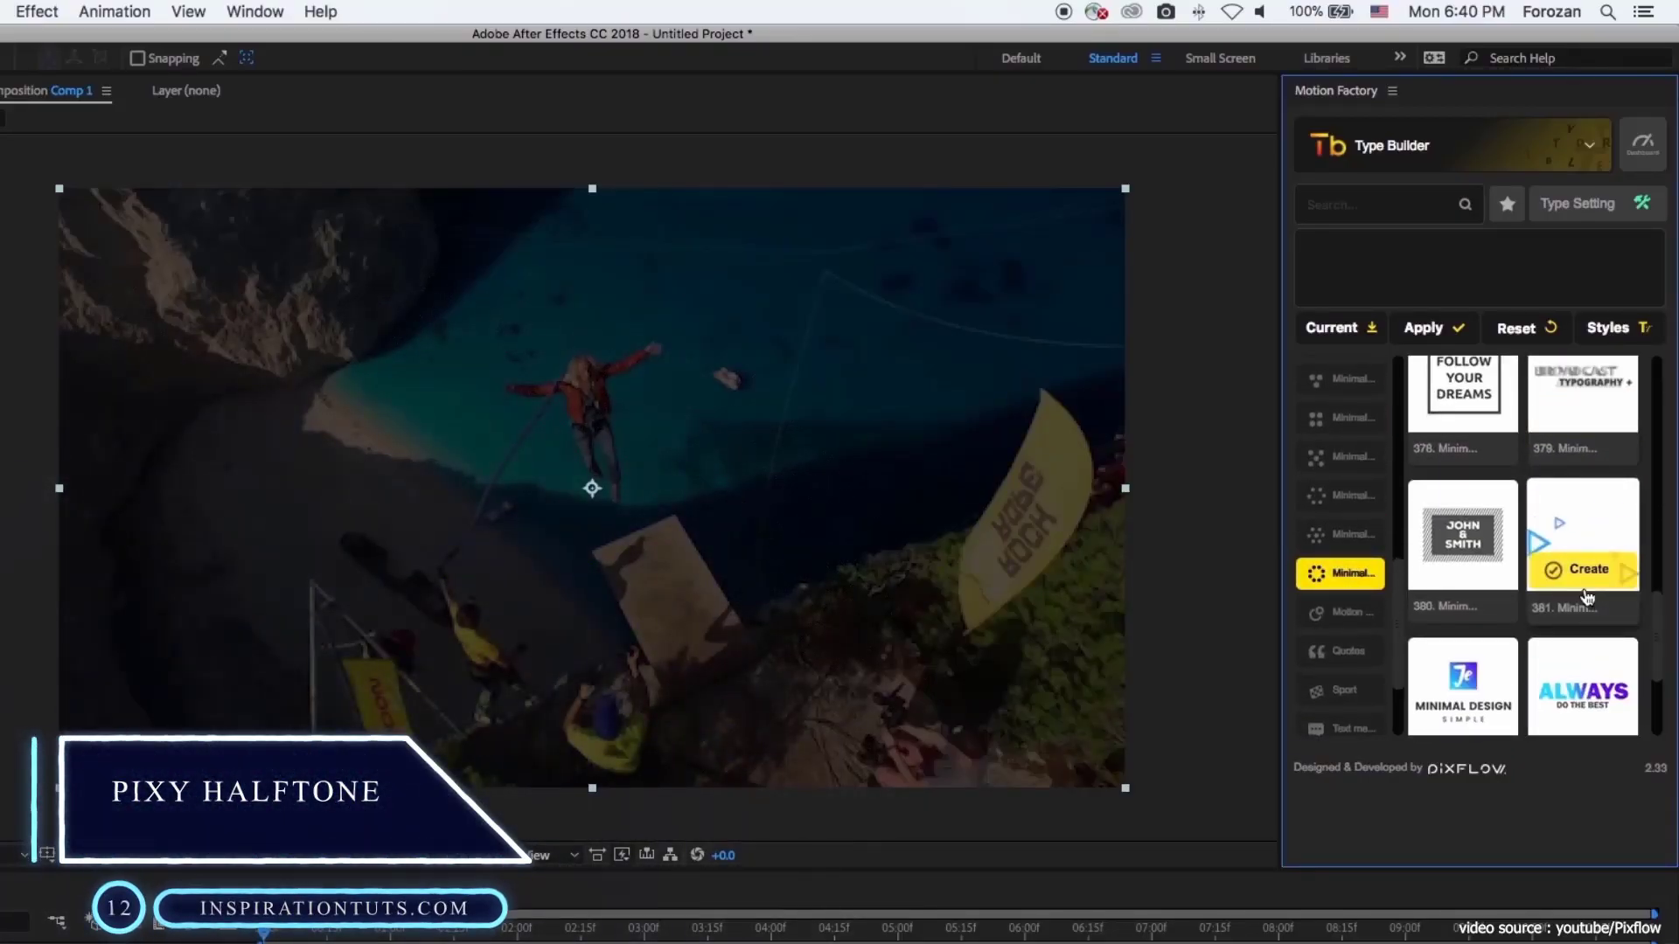
click(1573, 569)
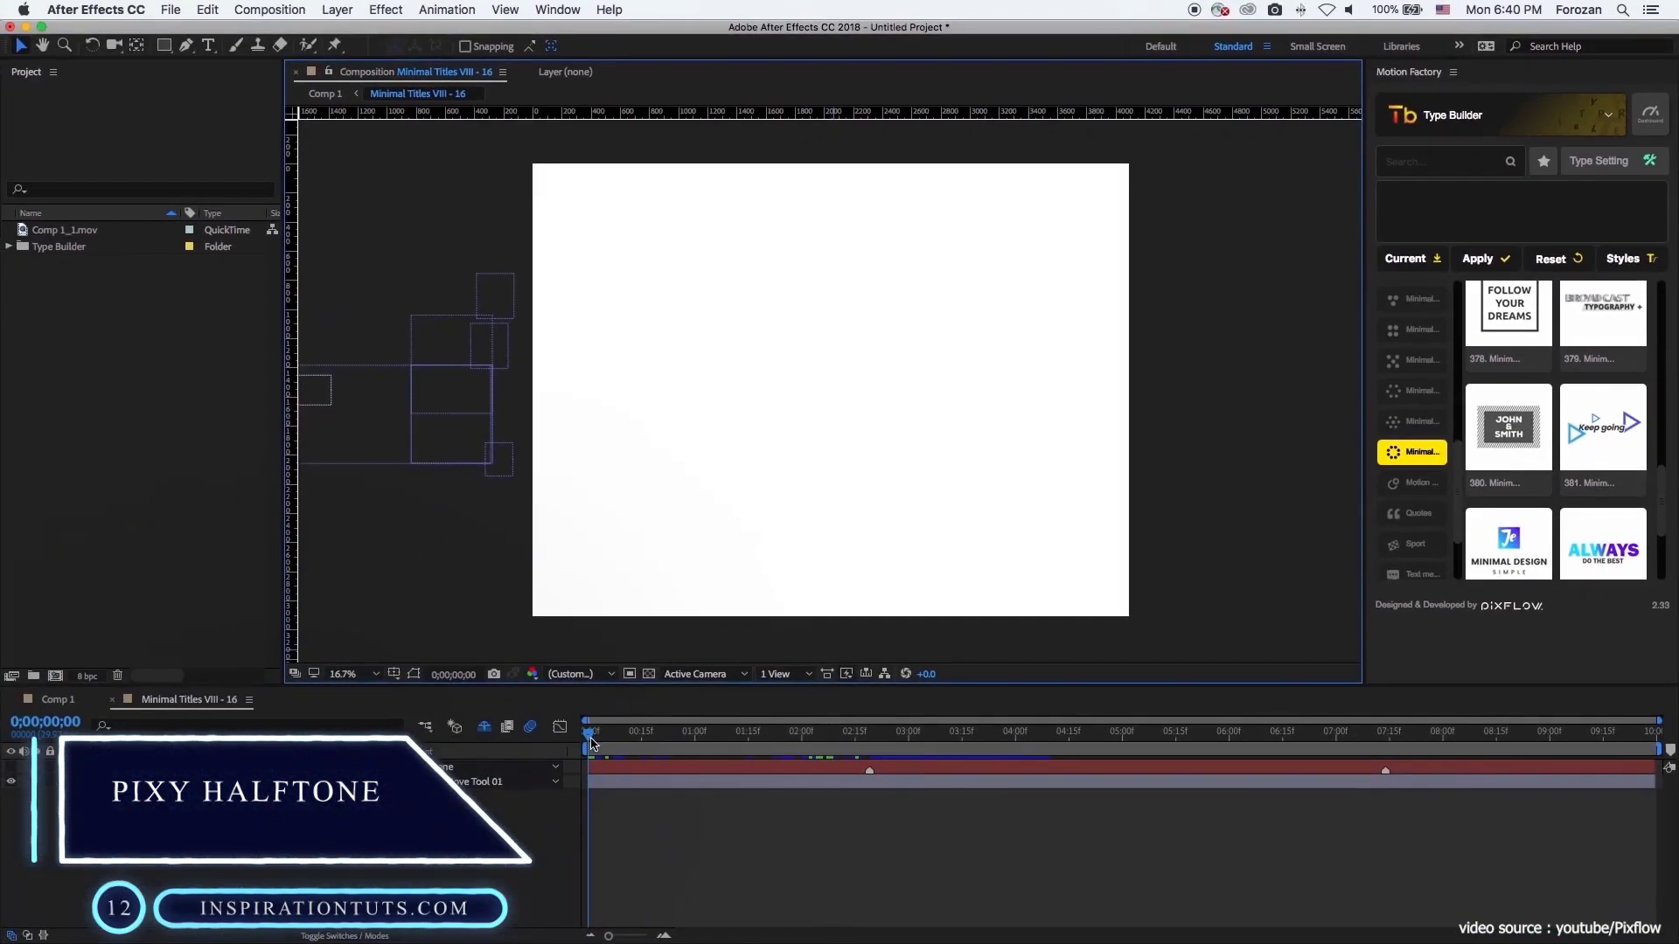
key(space)
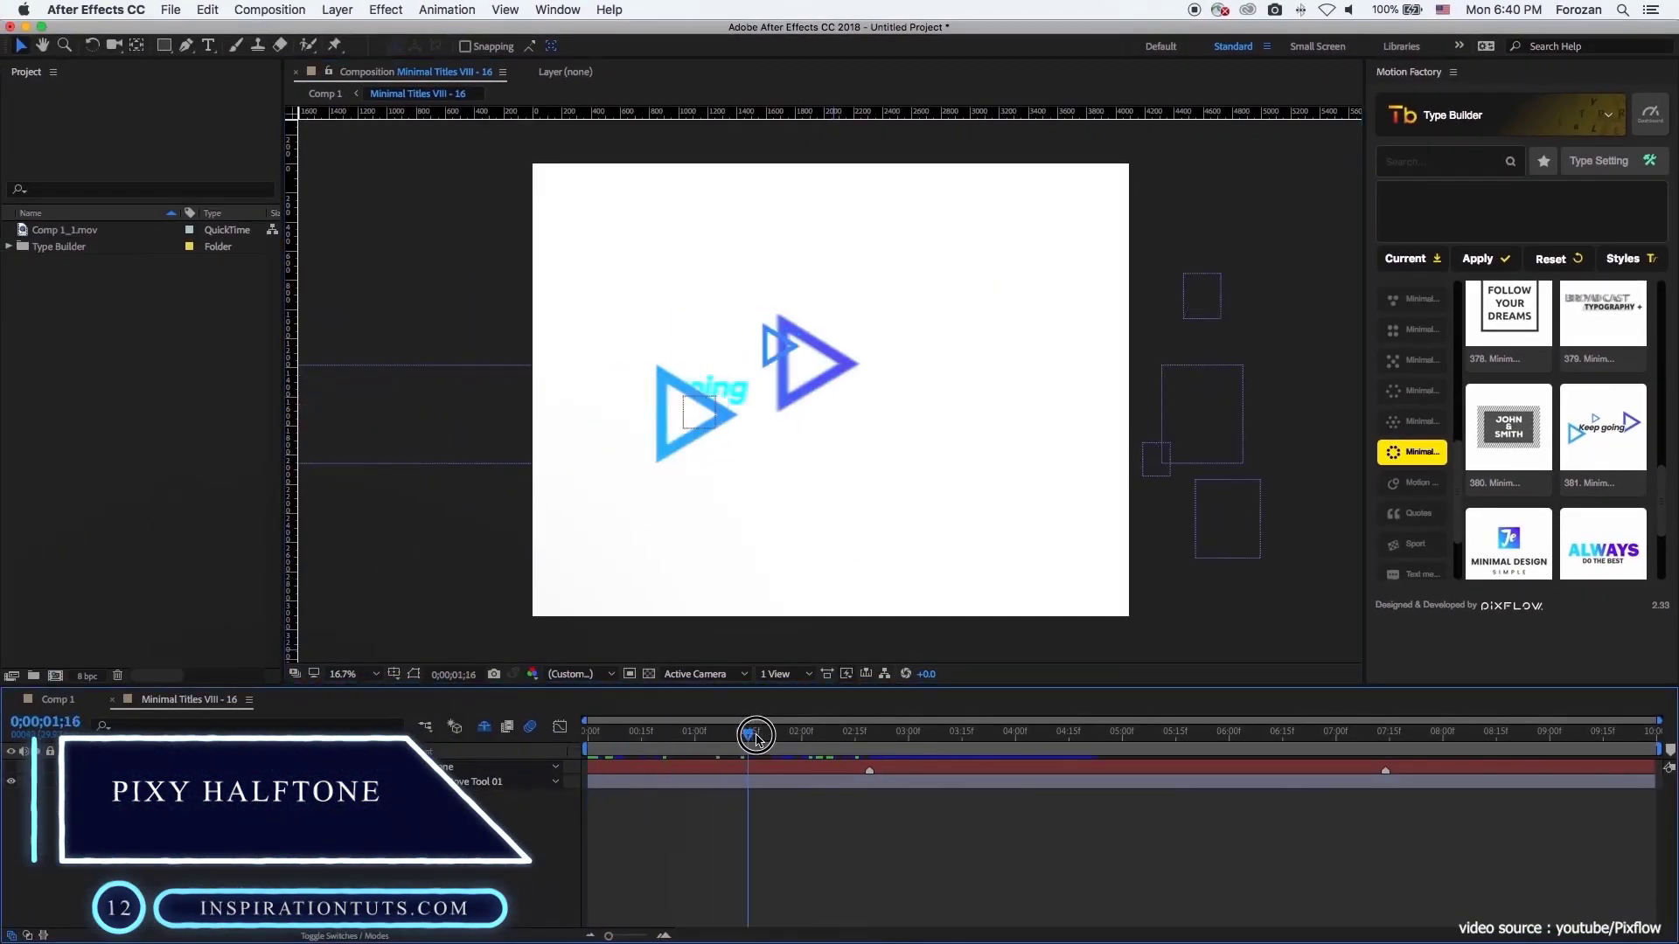
click(649, 673)
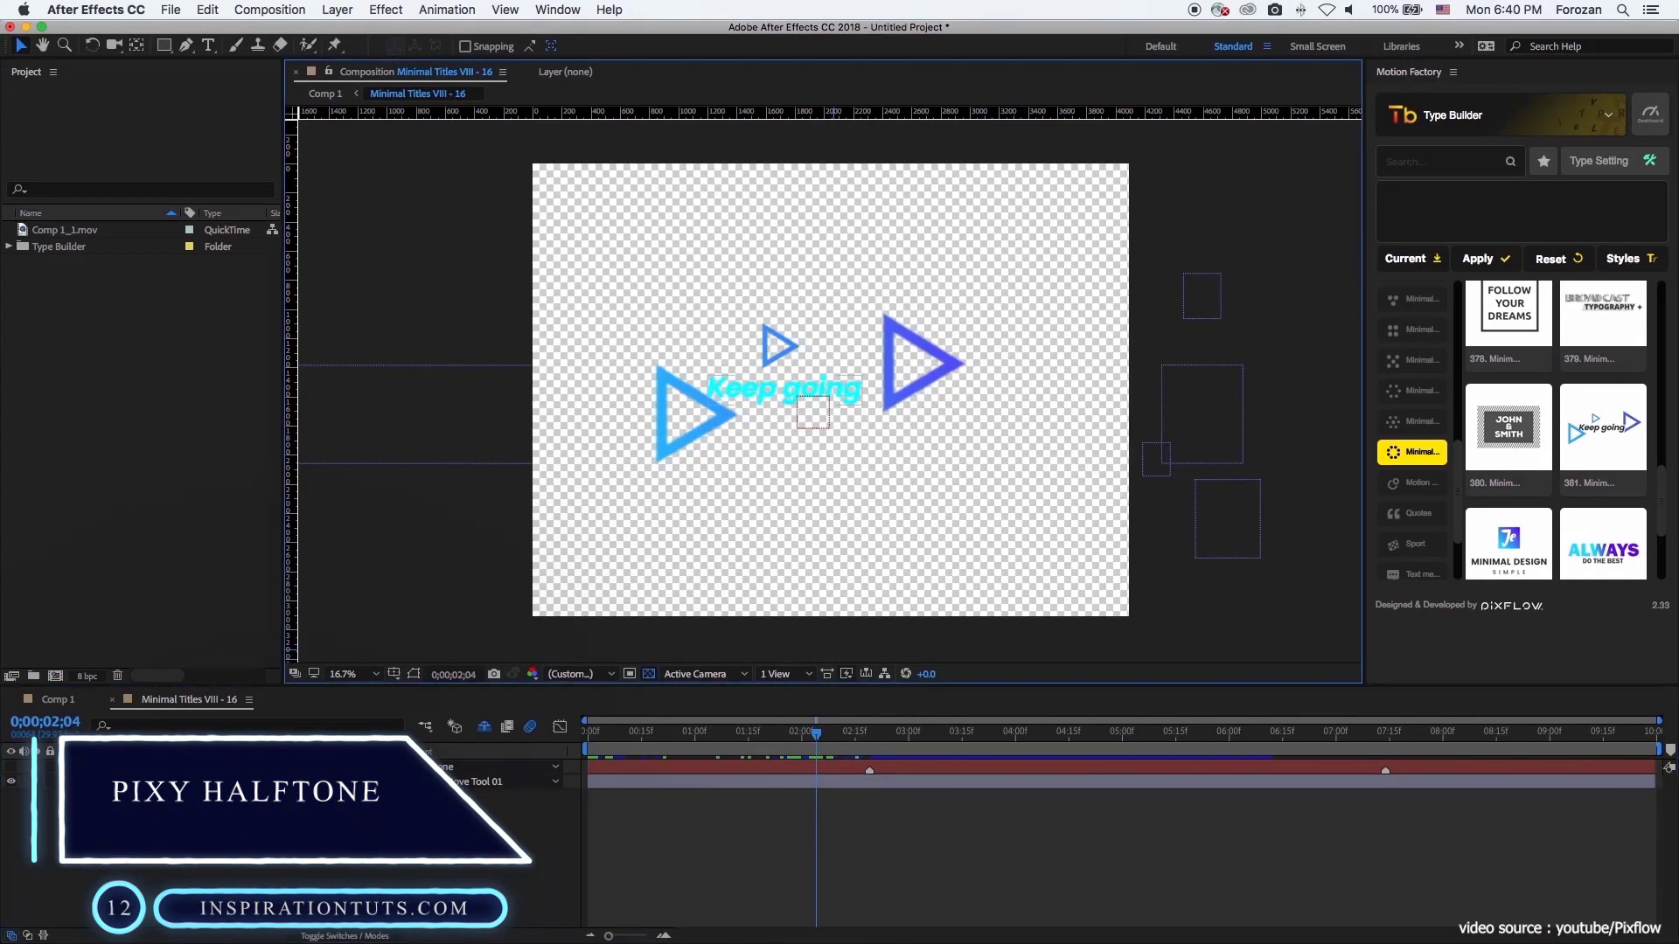
Step: Change the TK-Color02 swatch to pink in the colour settings and scrub to about 07;15
click(1598, 161)
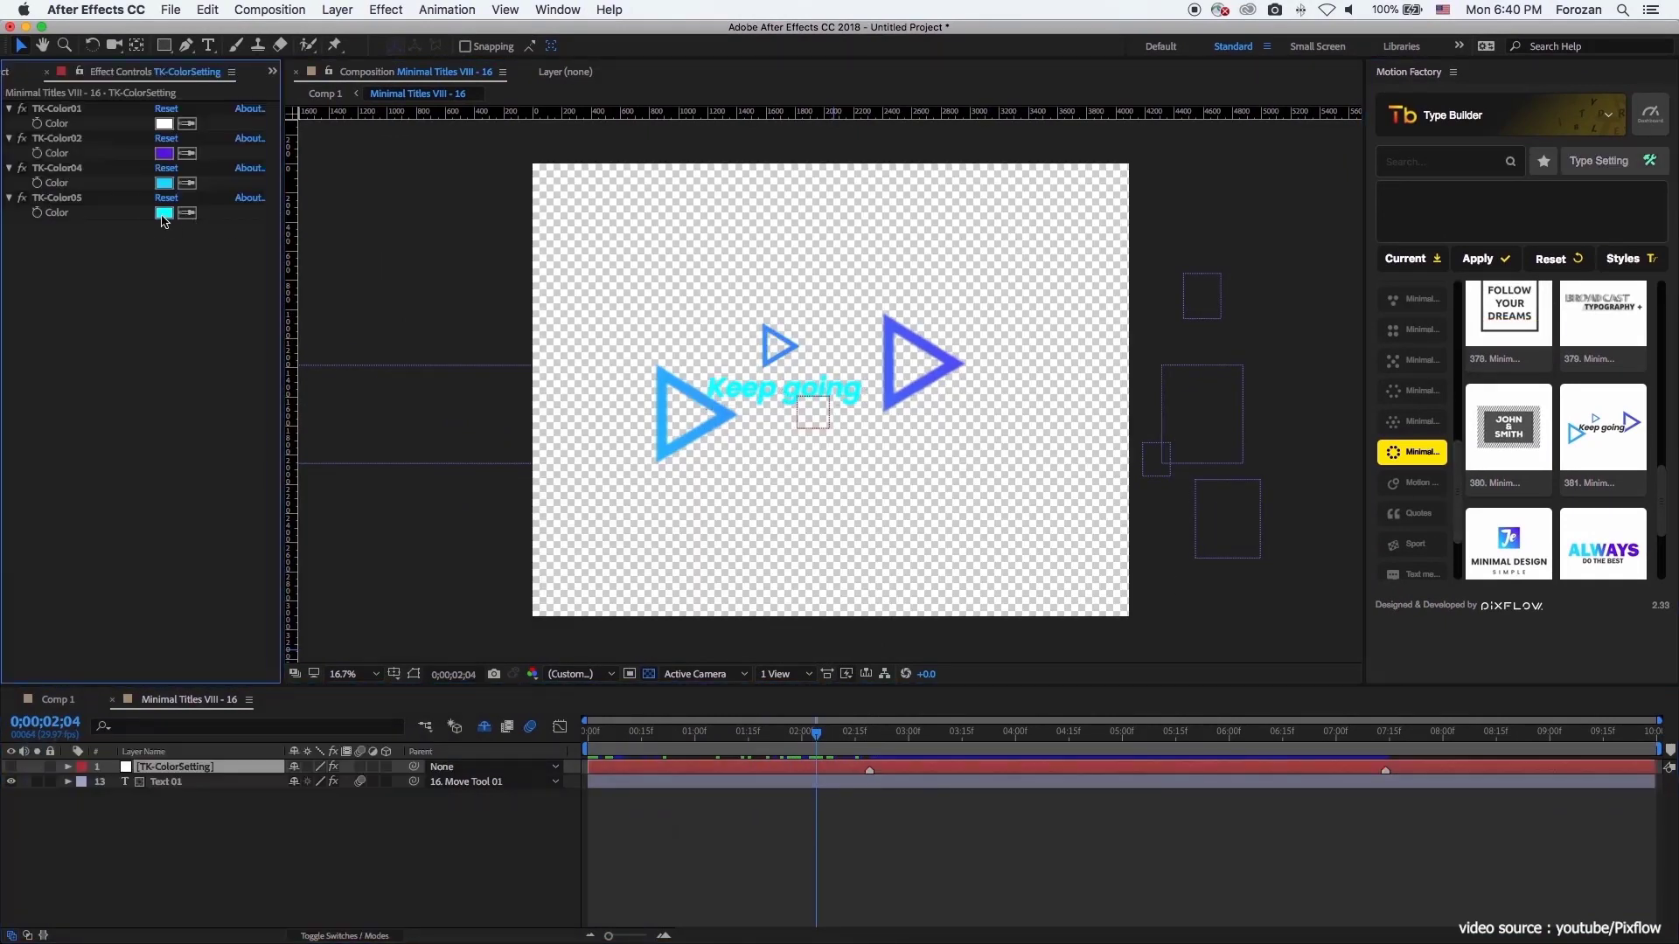
click(163, 213)
click(564, 347)
click(163, 153)
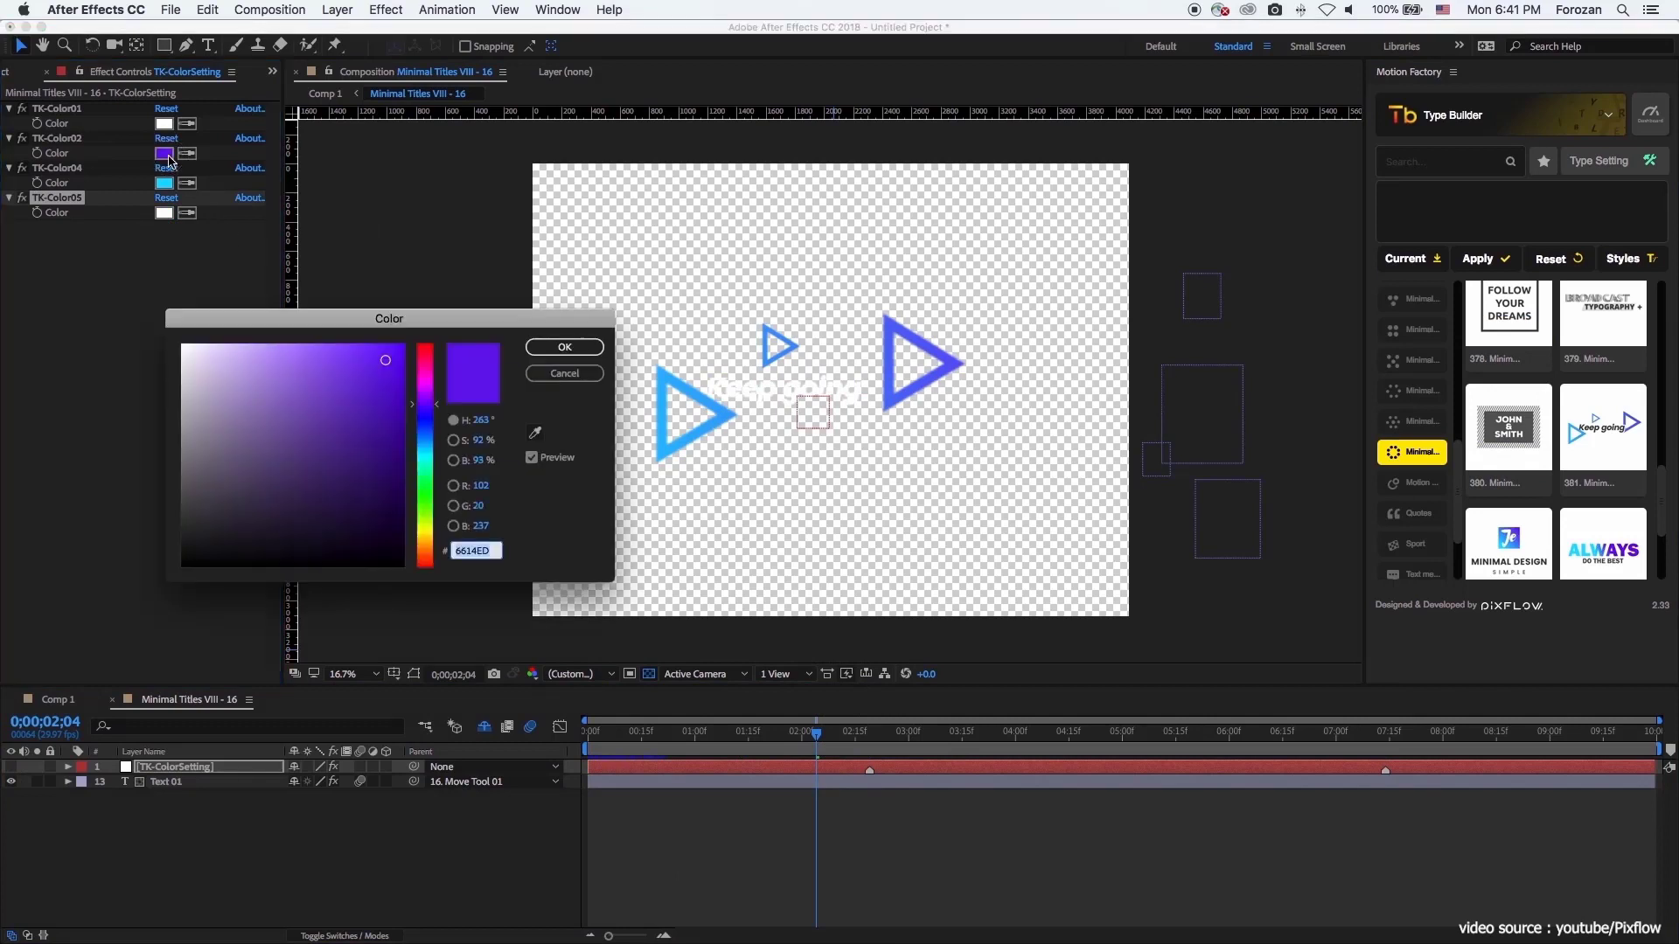
click(423, 367)
click(545, 350)
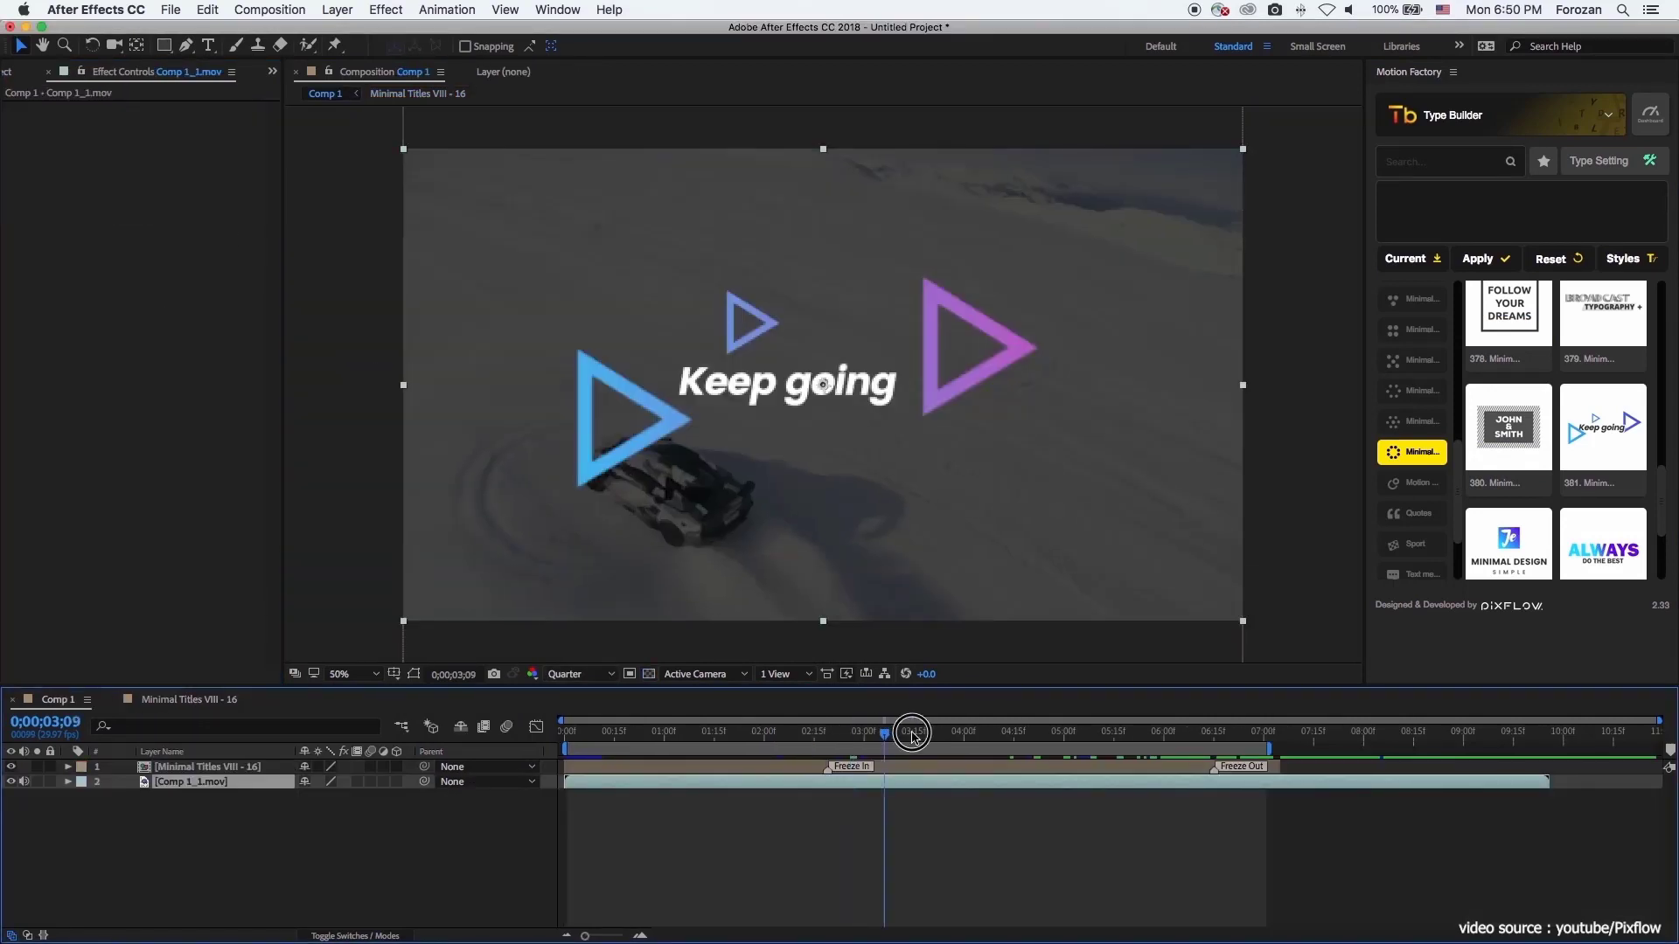
drag(912, 734, 1301, 726)
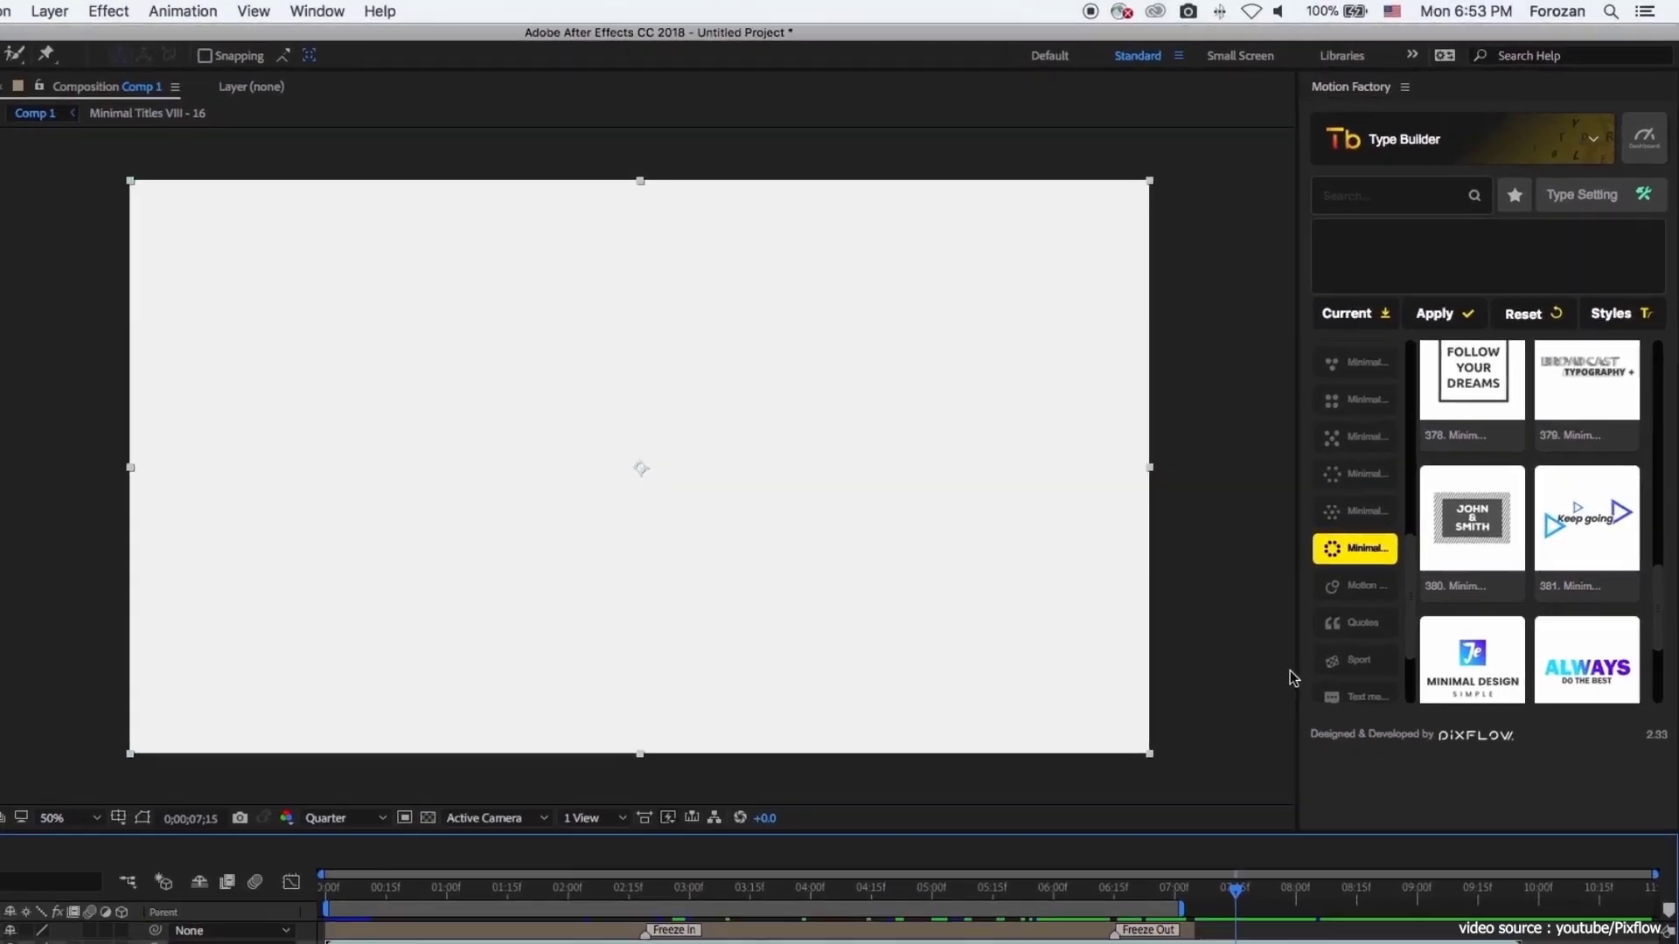
Step: Create the Minimal Titles VI - 02 title and replace its text with new wording
click(1356, 474)
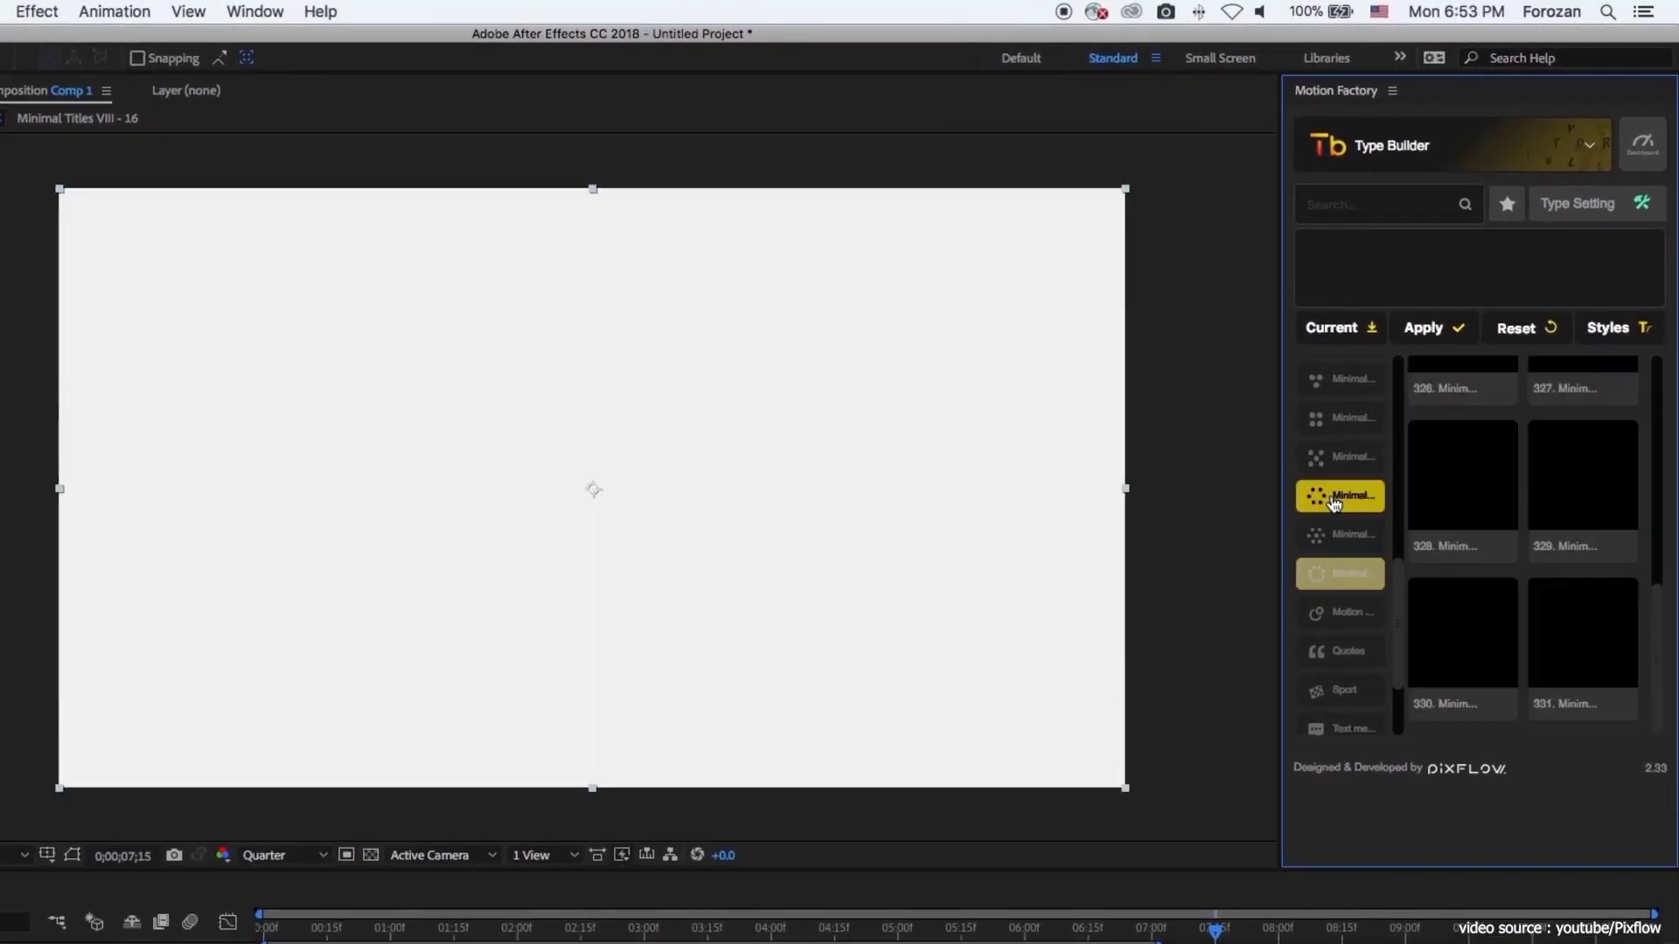
scroll(1530, 524, down, 2)
click(1600, 428)
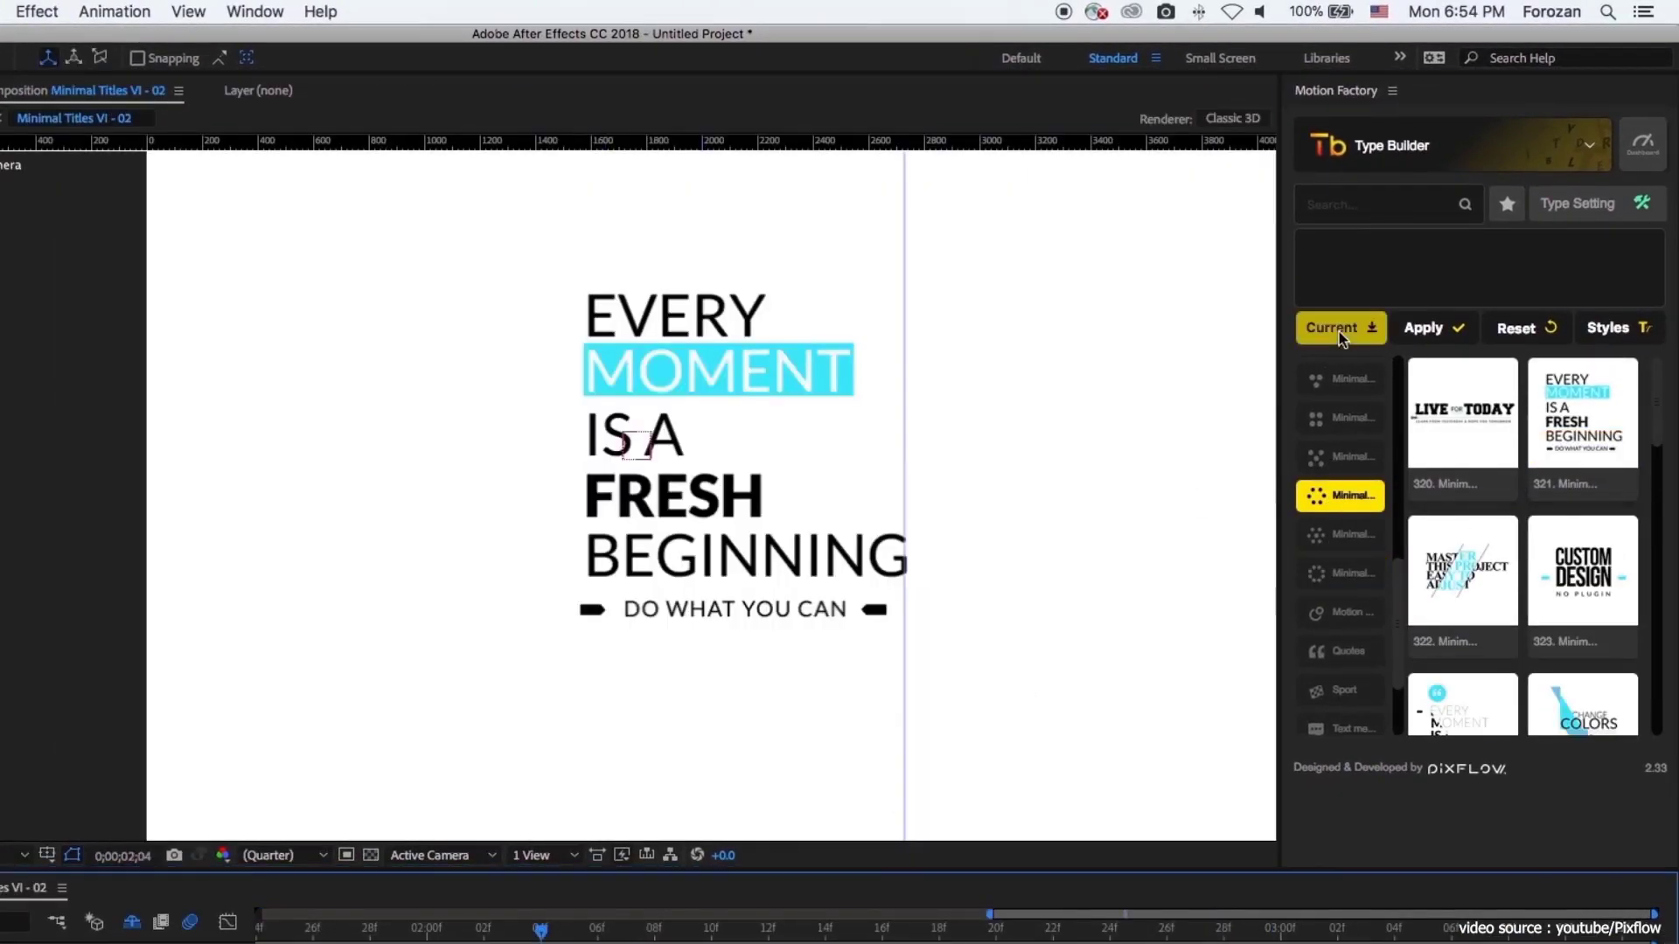
click(1338, 328)
double_click(1316, 245)
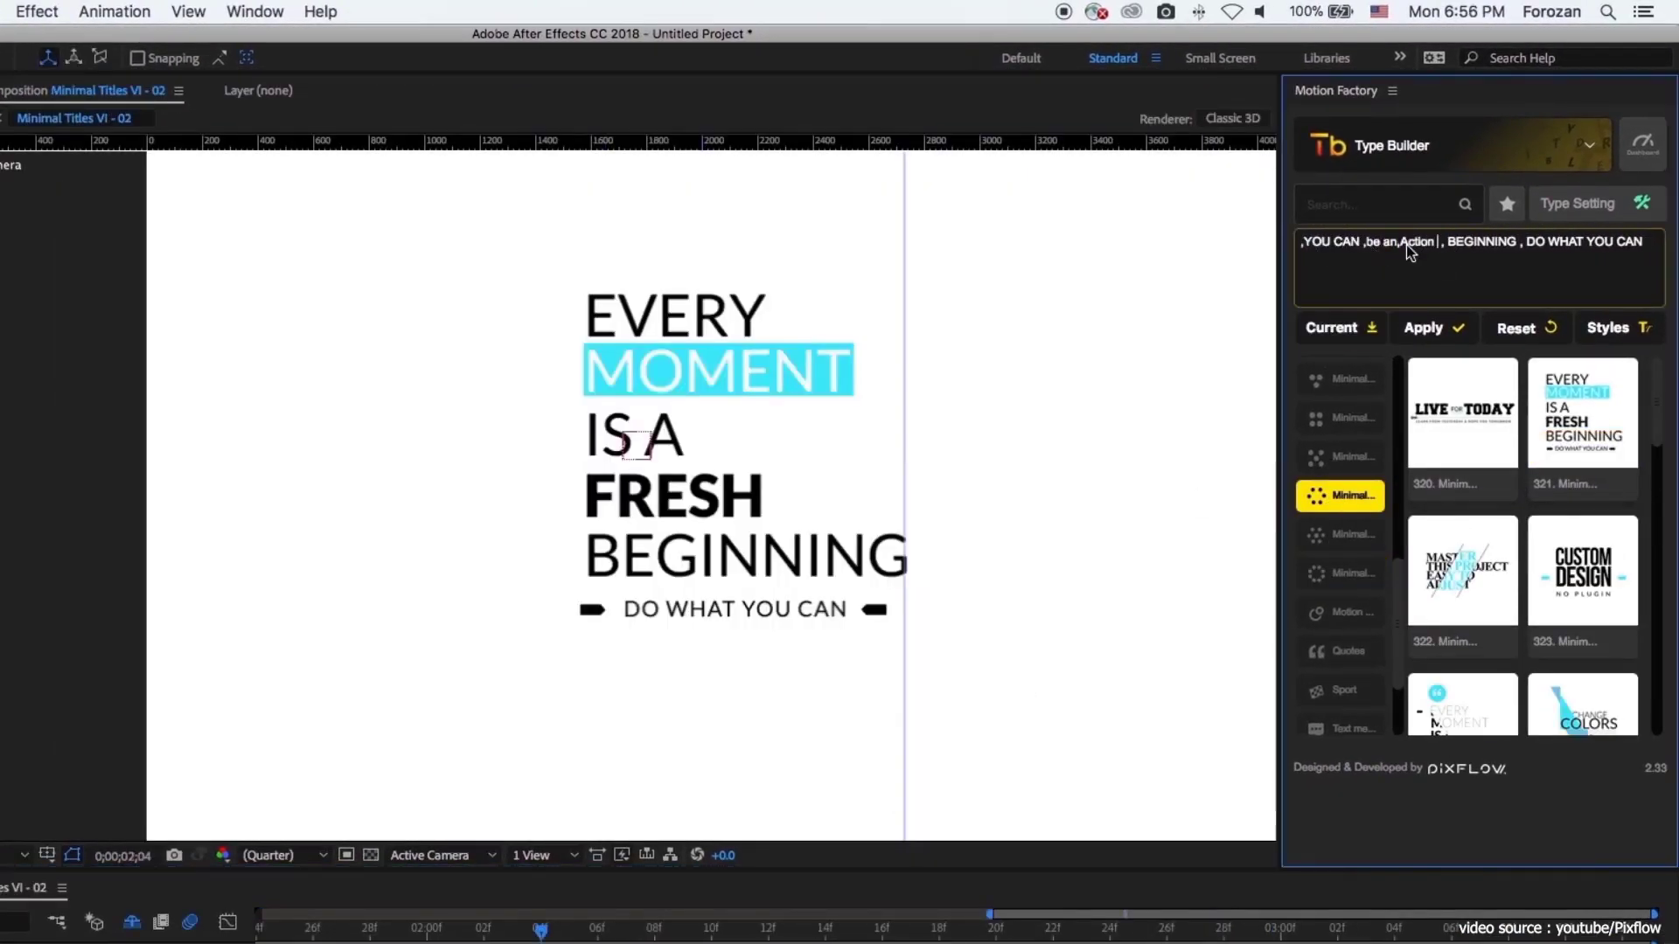
click(1425, 329)
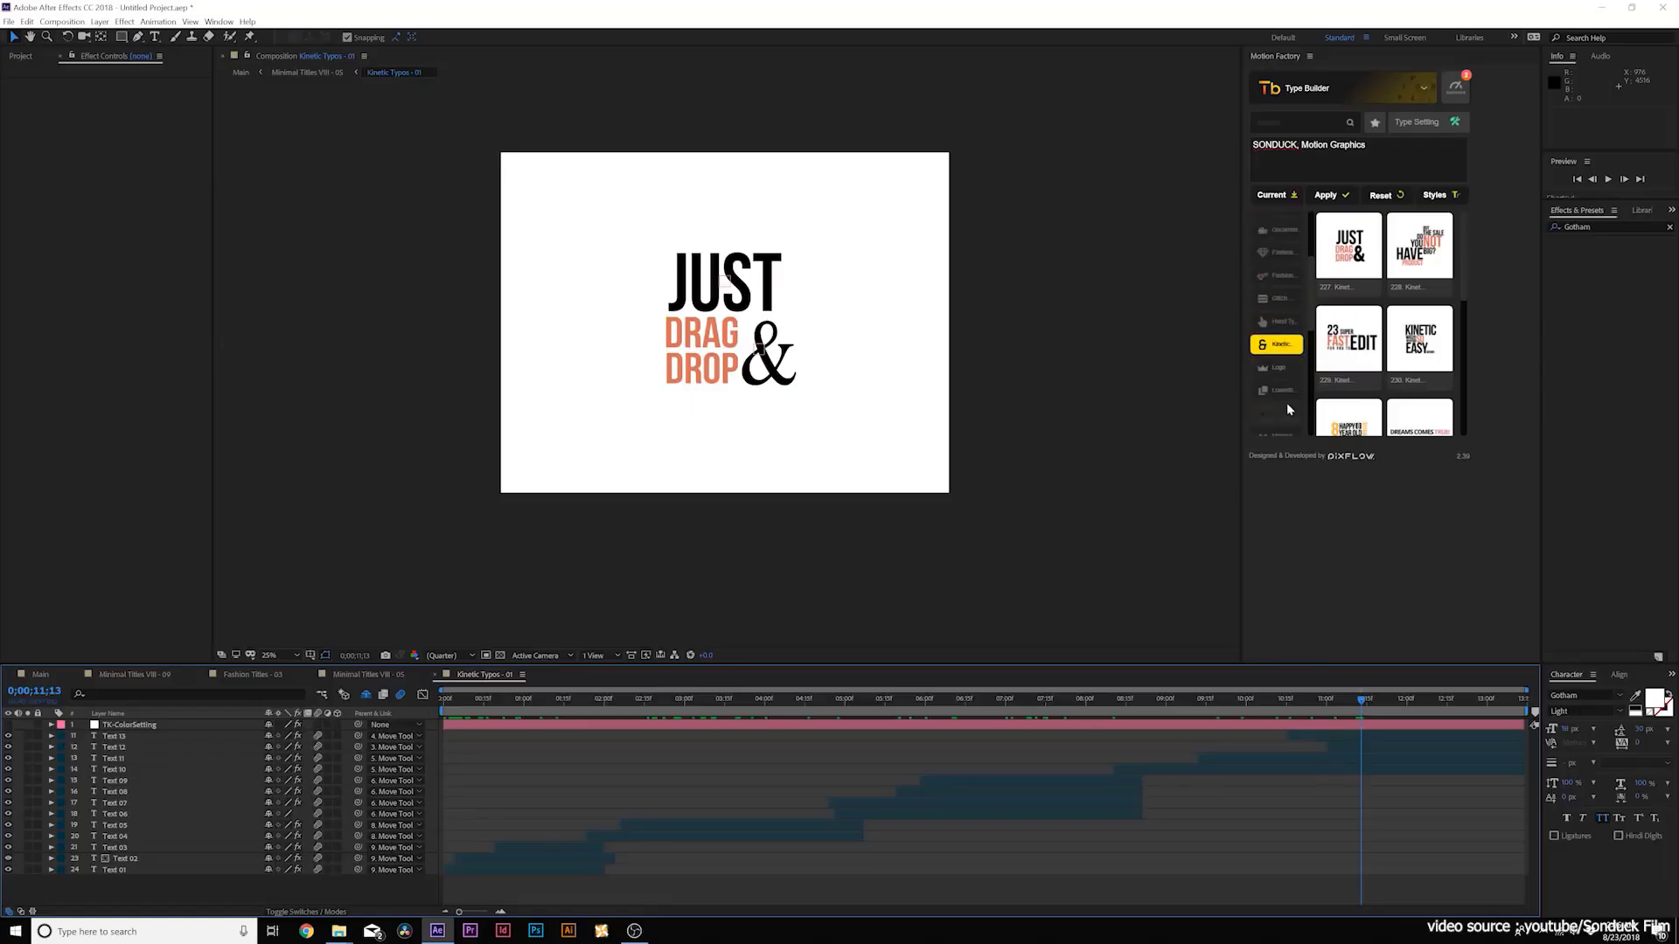
Step: Add a lower-third template in Premiere, raise Position Y to 1,220 and recolour yellow to blue
click(1282, 390)
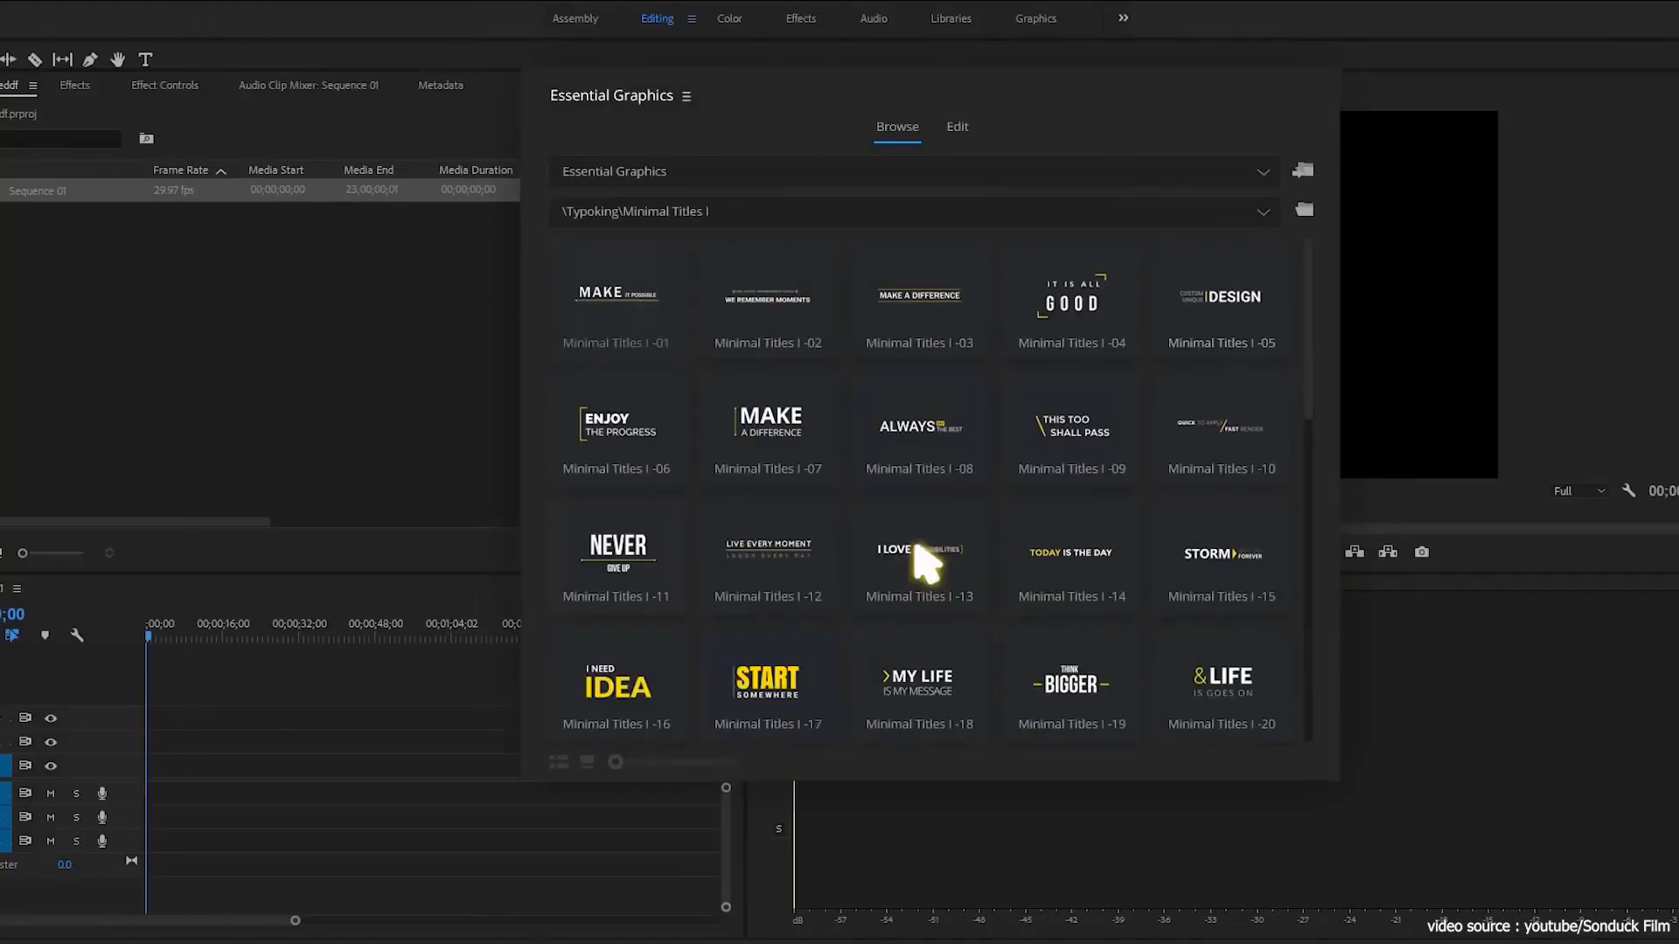
drag(769, 419, 164, 764)
click(455, 210)
drag(556, 484, 672, 505)
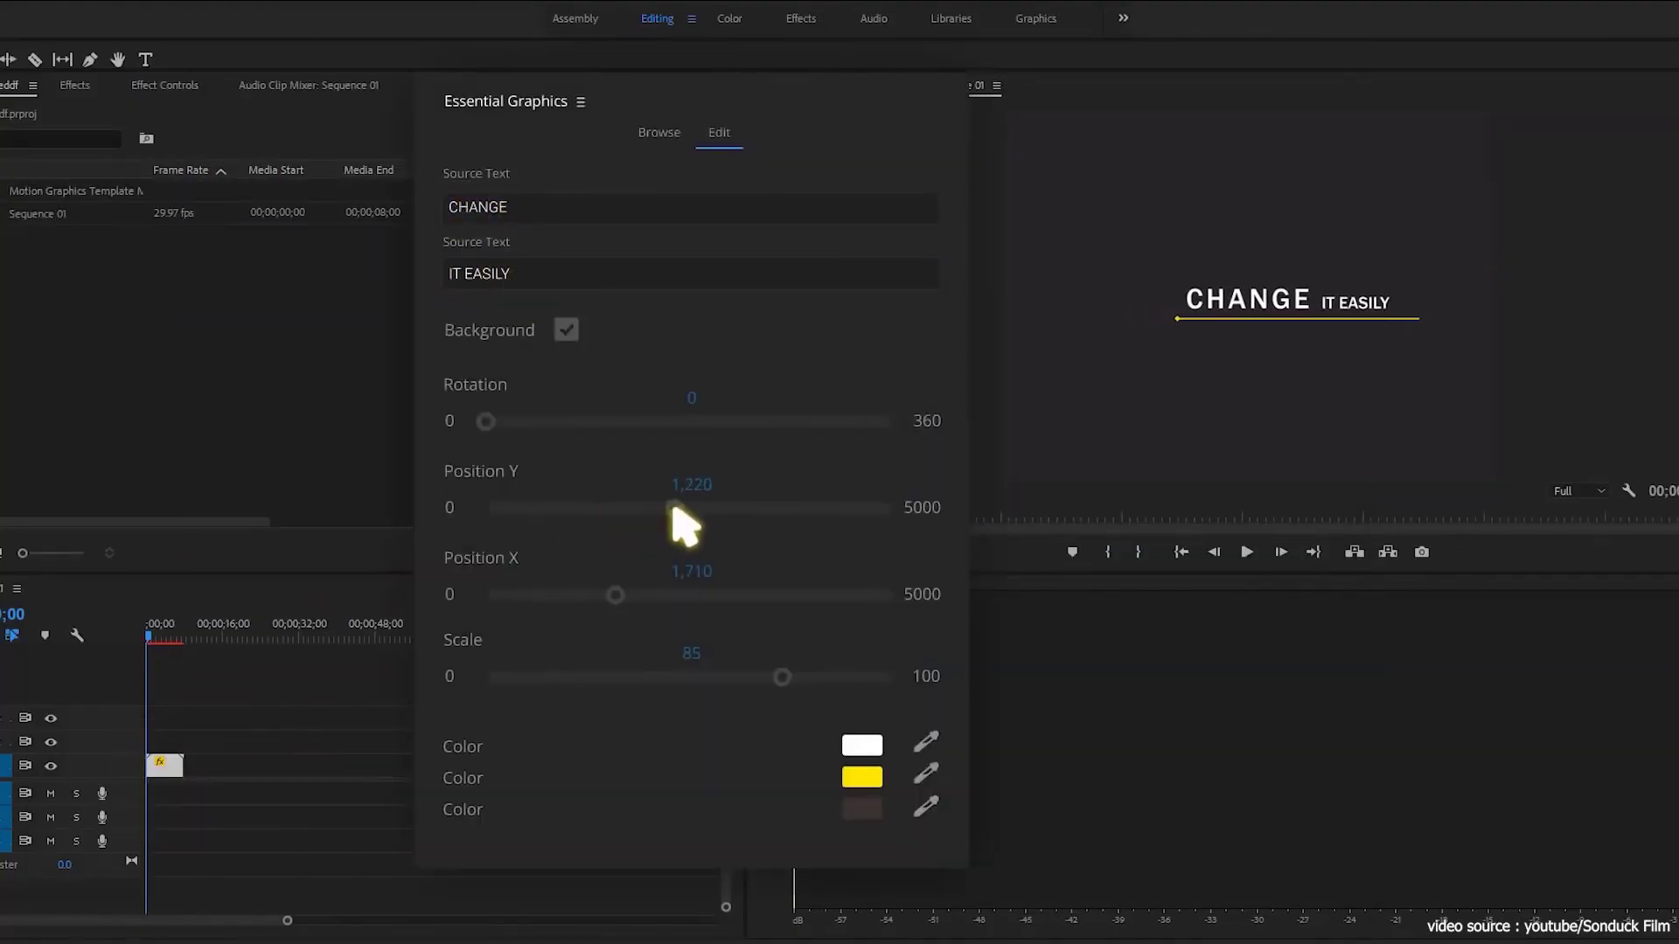
click(861, 777)
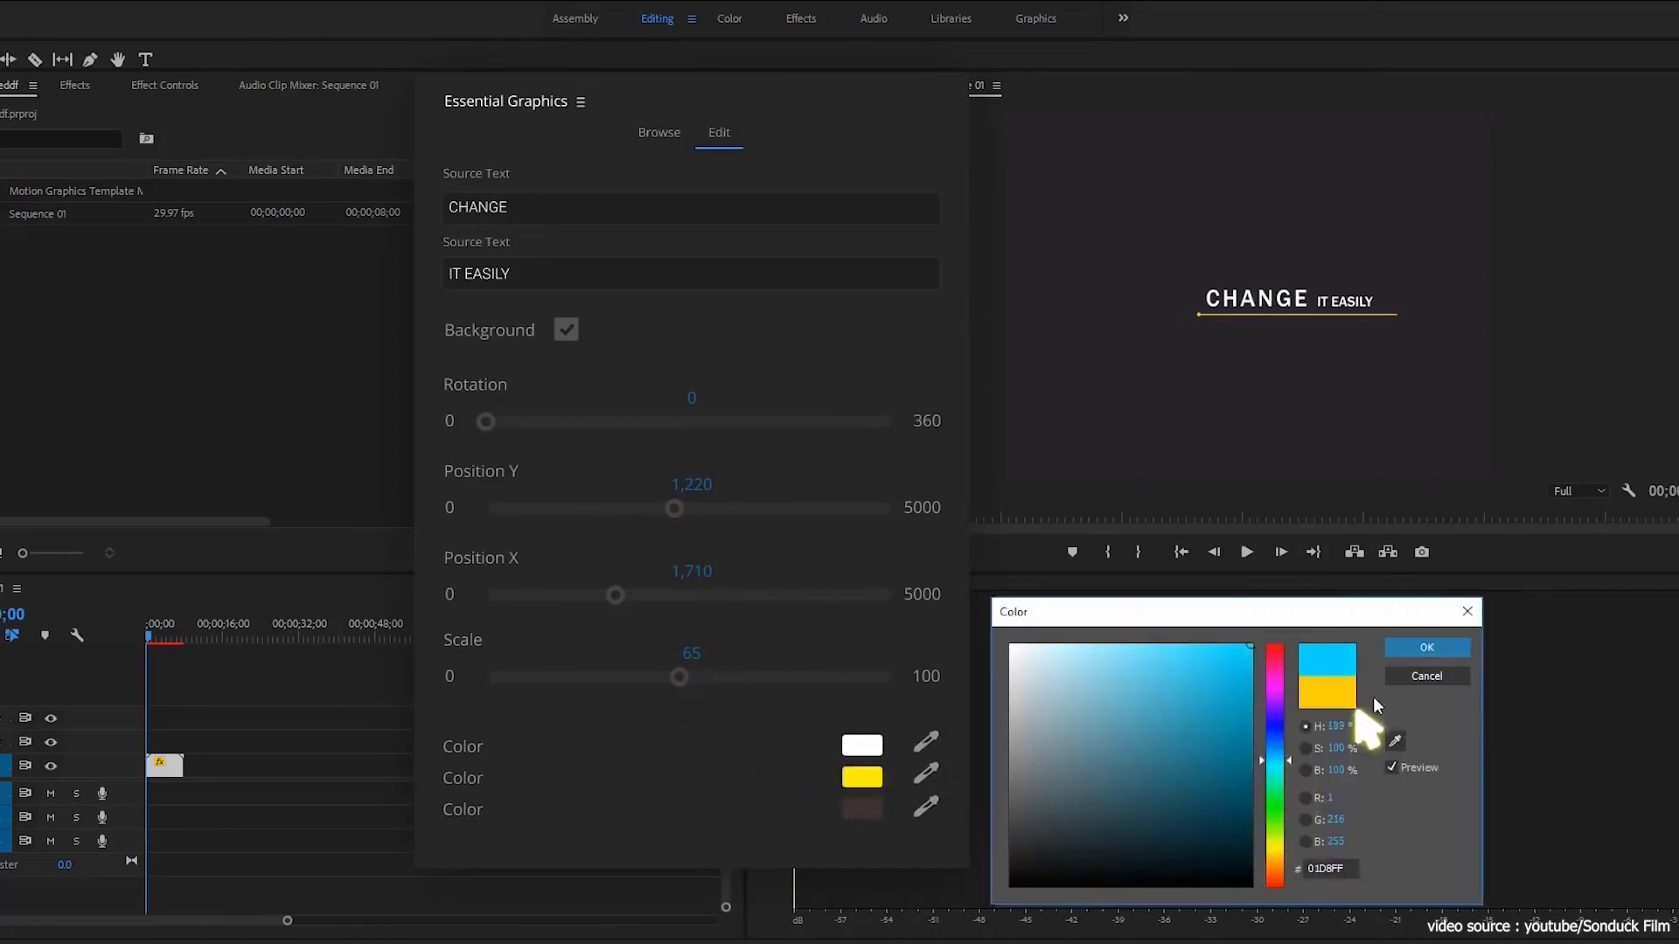
click(1412, 650)
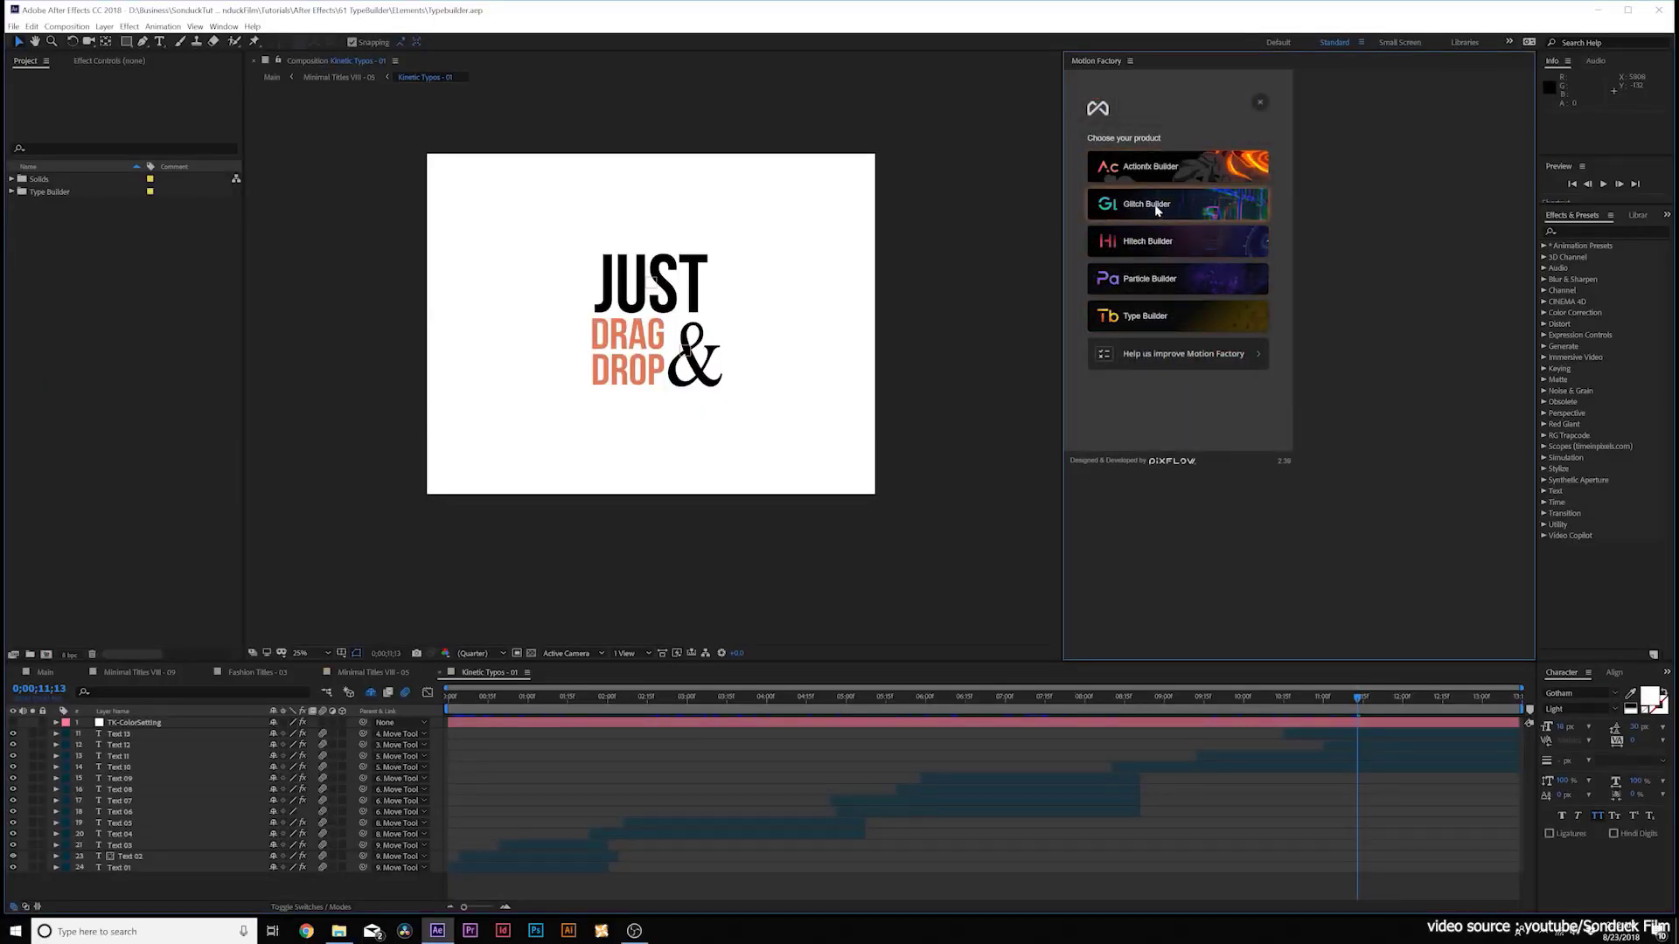
Step: Create the Fire 3 Cartoon FX composition from Actionfx Builder and scrub to frame 7
click(1167, 173)
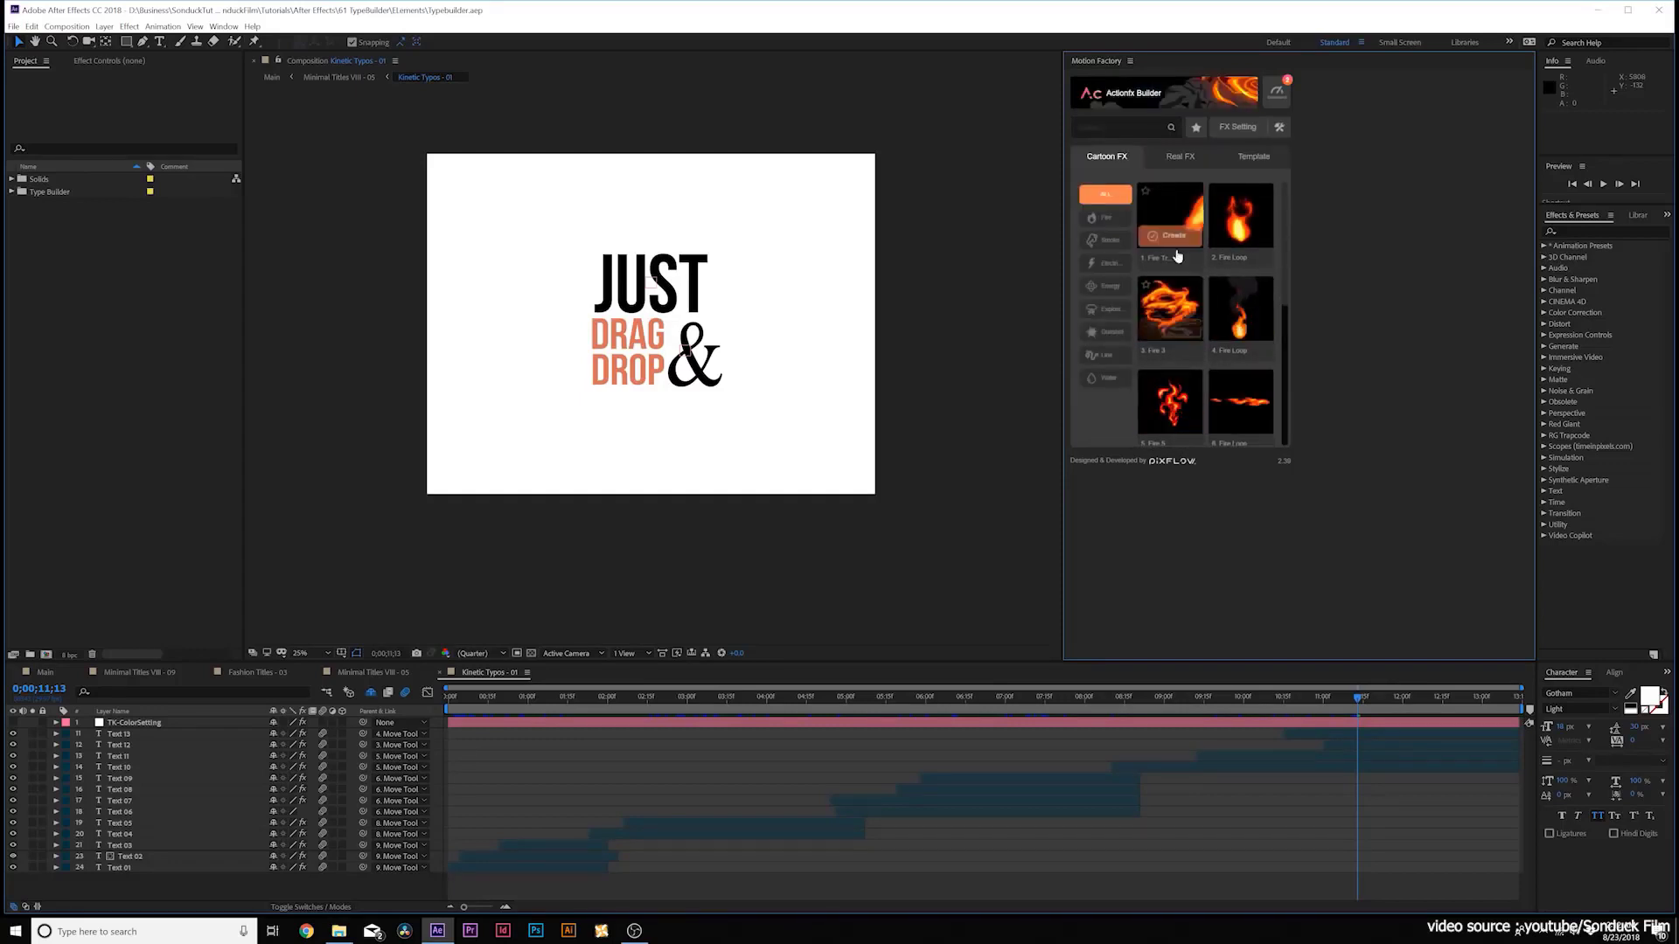
click(1172, 325)
drag(678, 699, 743, 701)
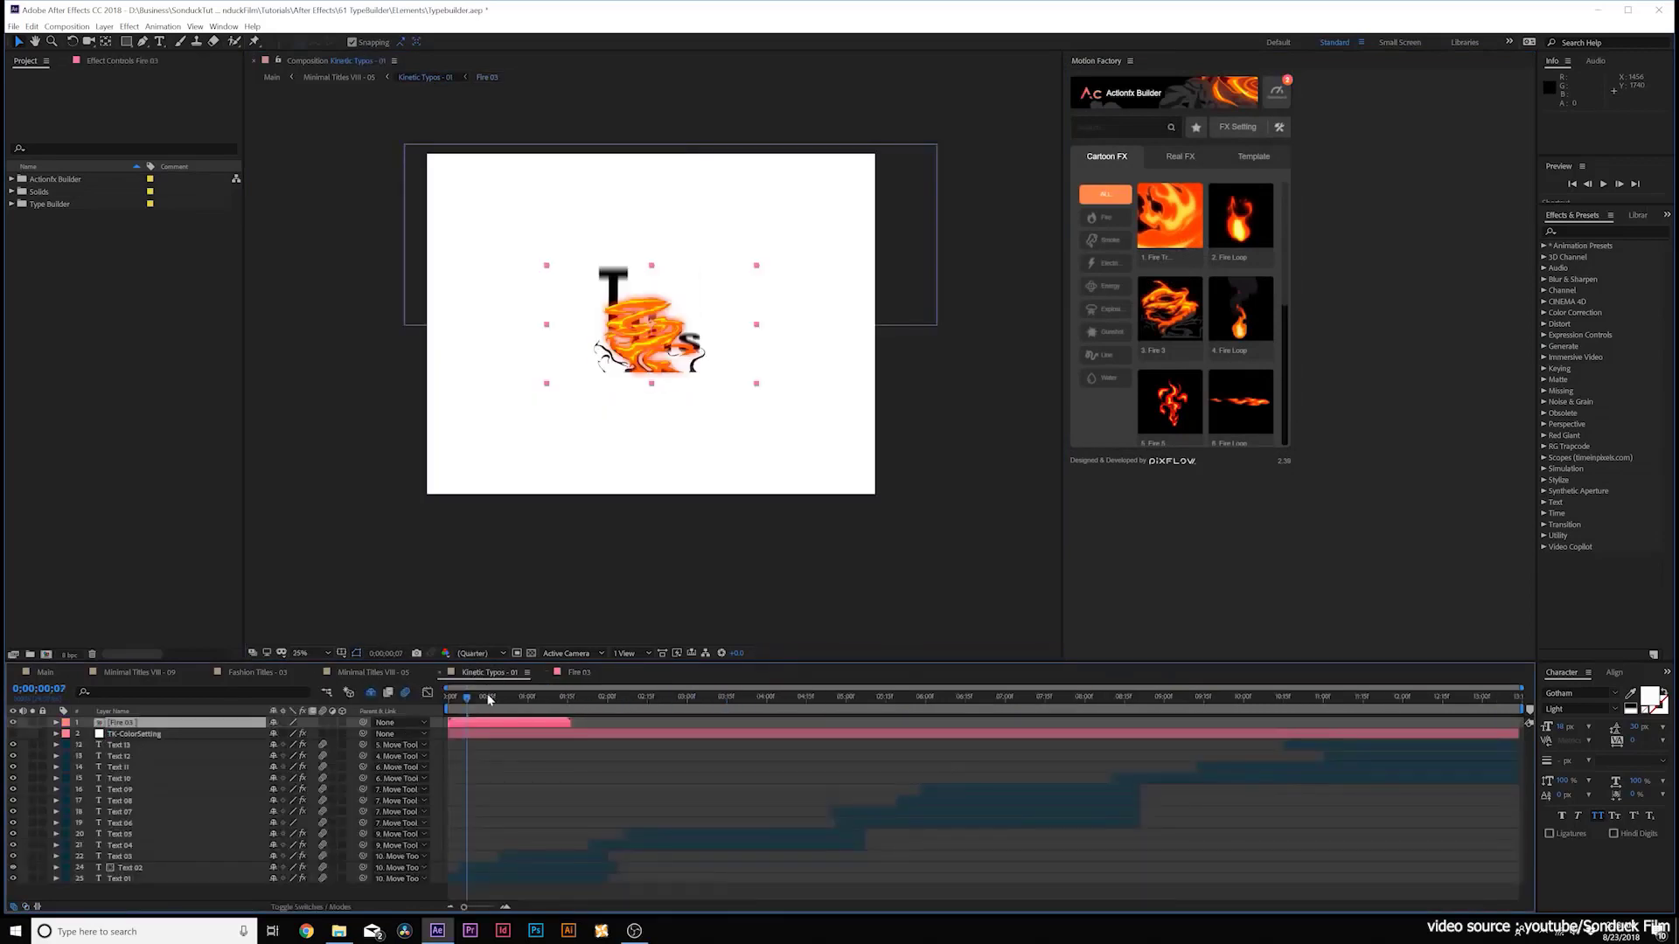
scroll(1167, 262, down, 10)
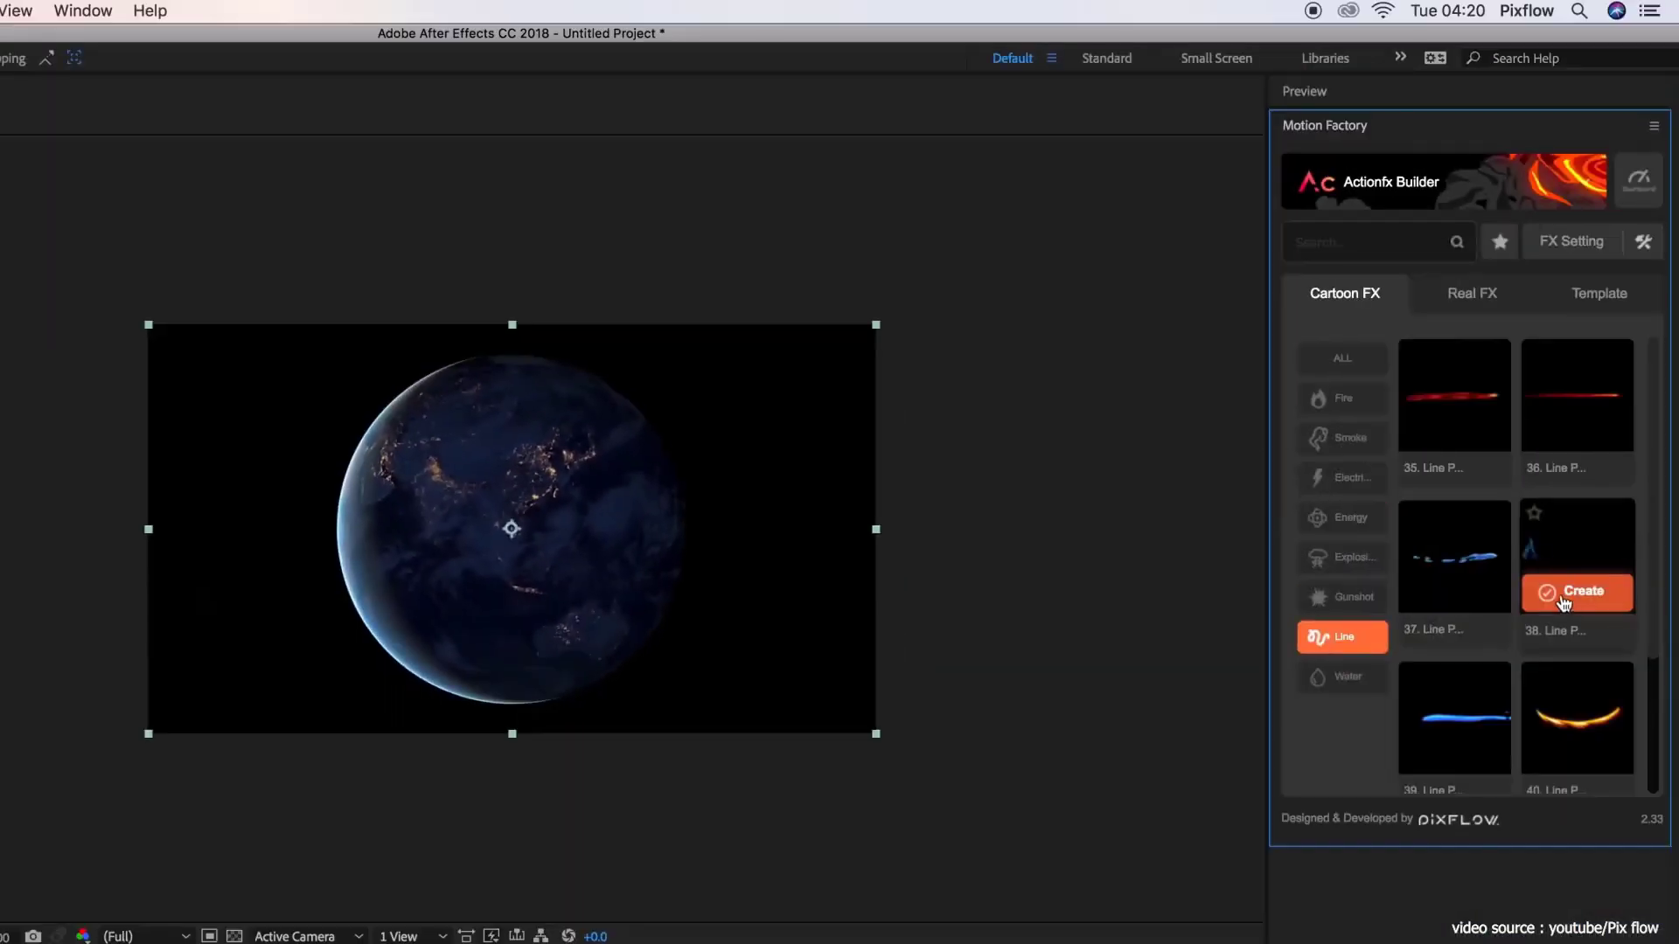
Step: Add the Line 04 animated line to Earth and reshape it with a puppet pin
click(1562, 596)
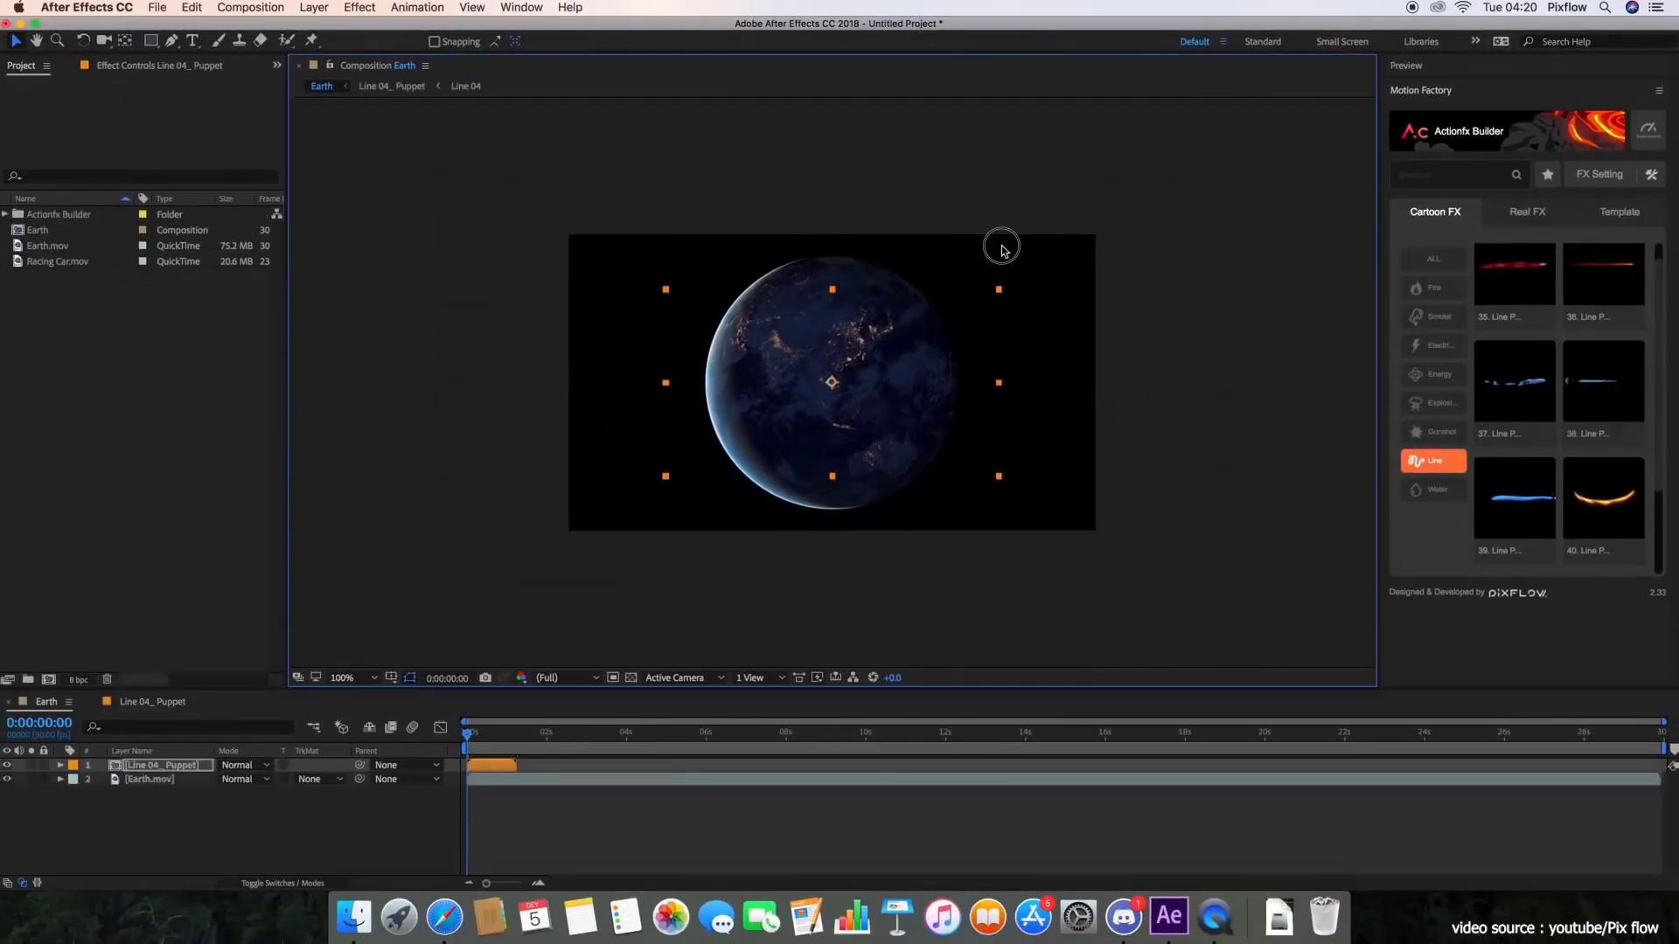
double_click(162, 765)
click(312, 41)
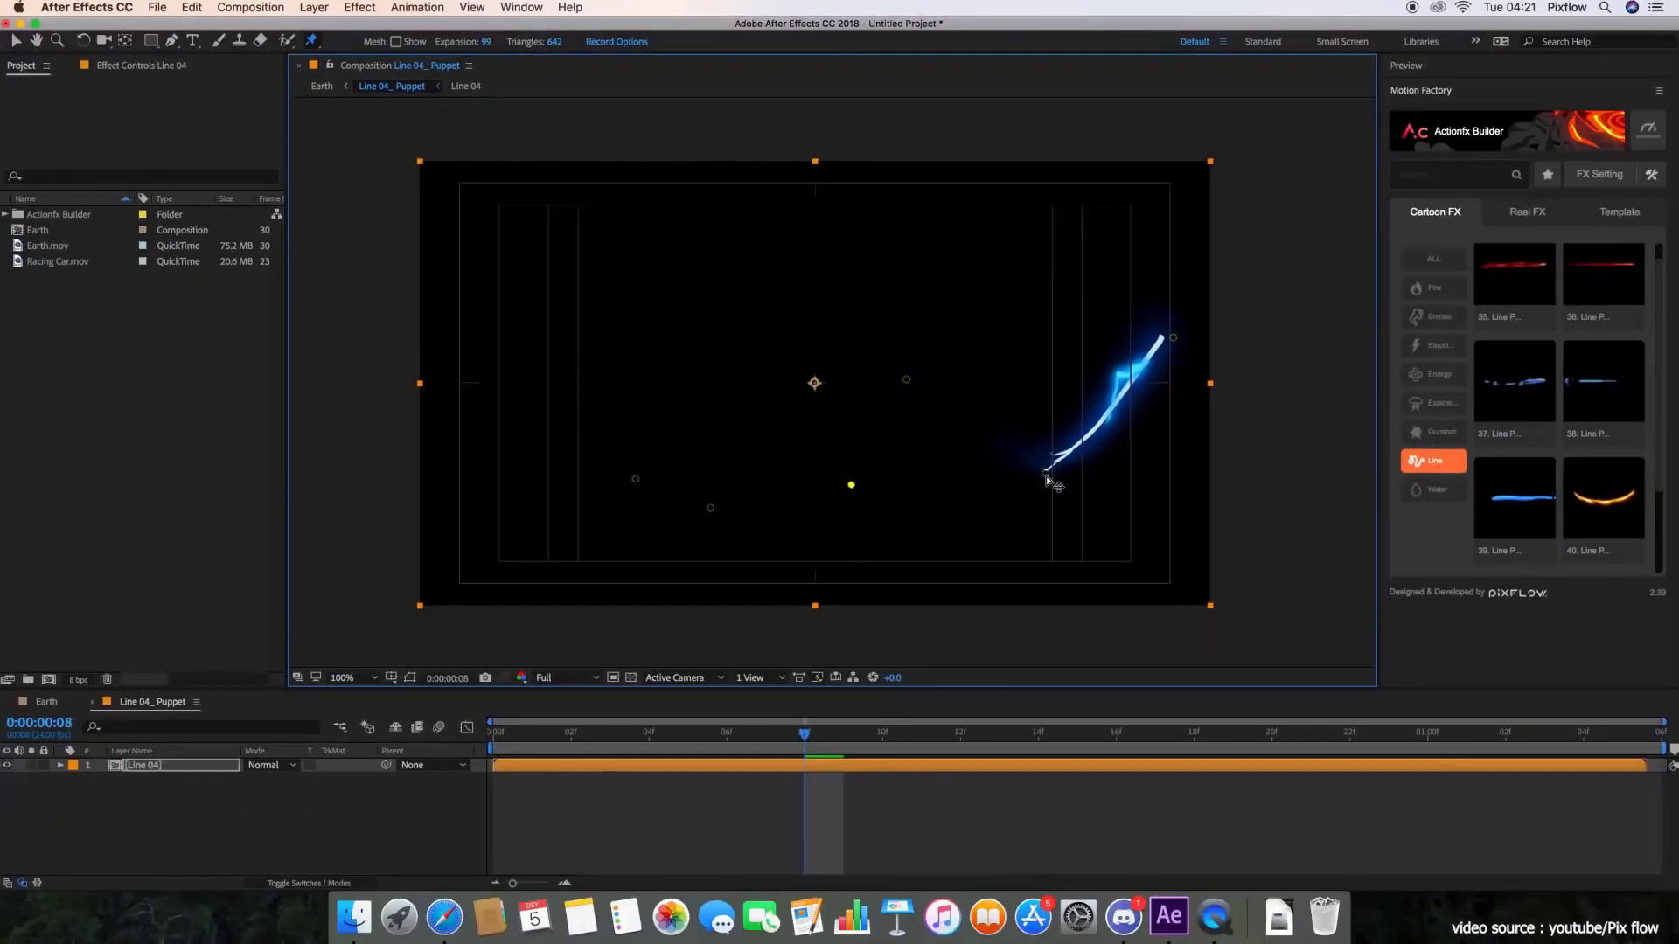
drag(1049, 481, 606, 476)
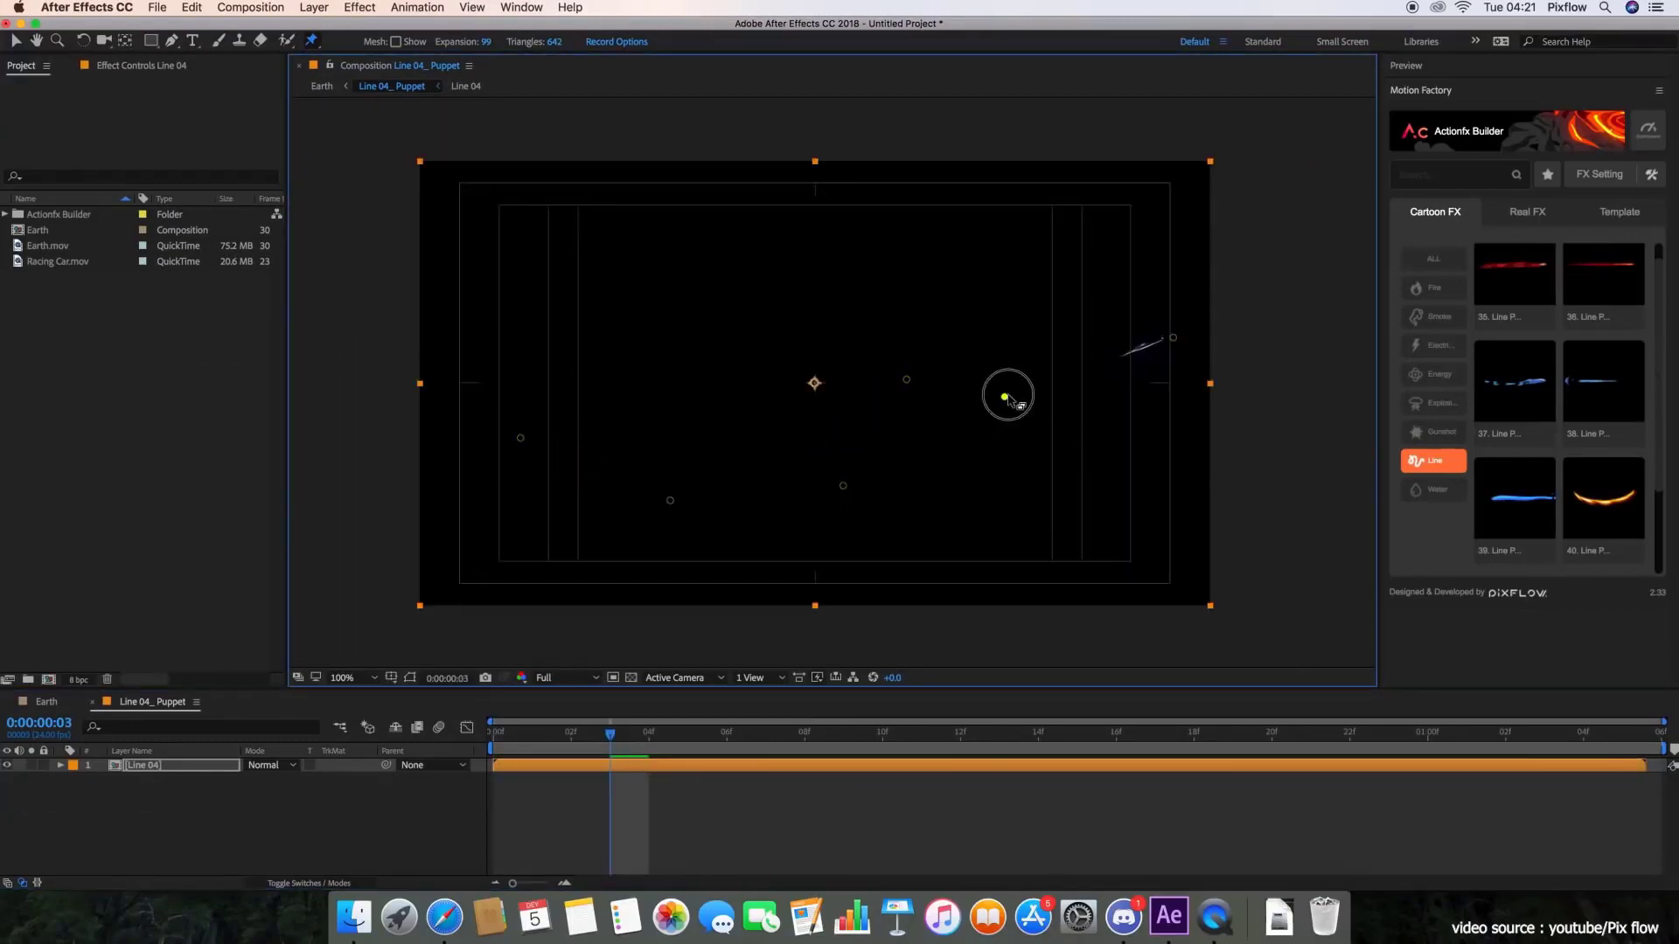
click(473, 737)
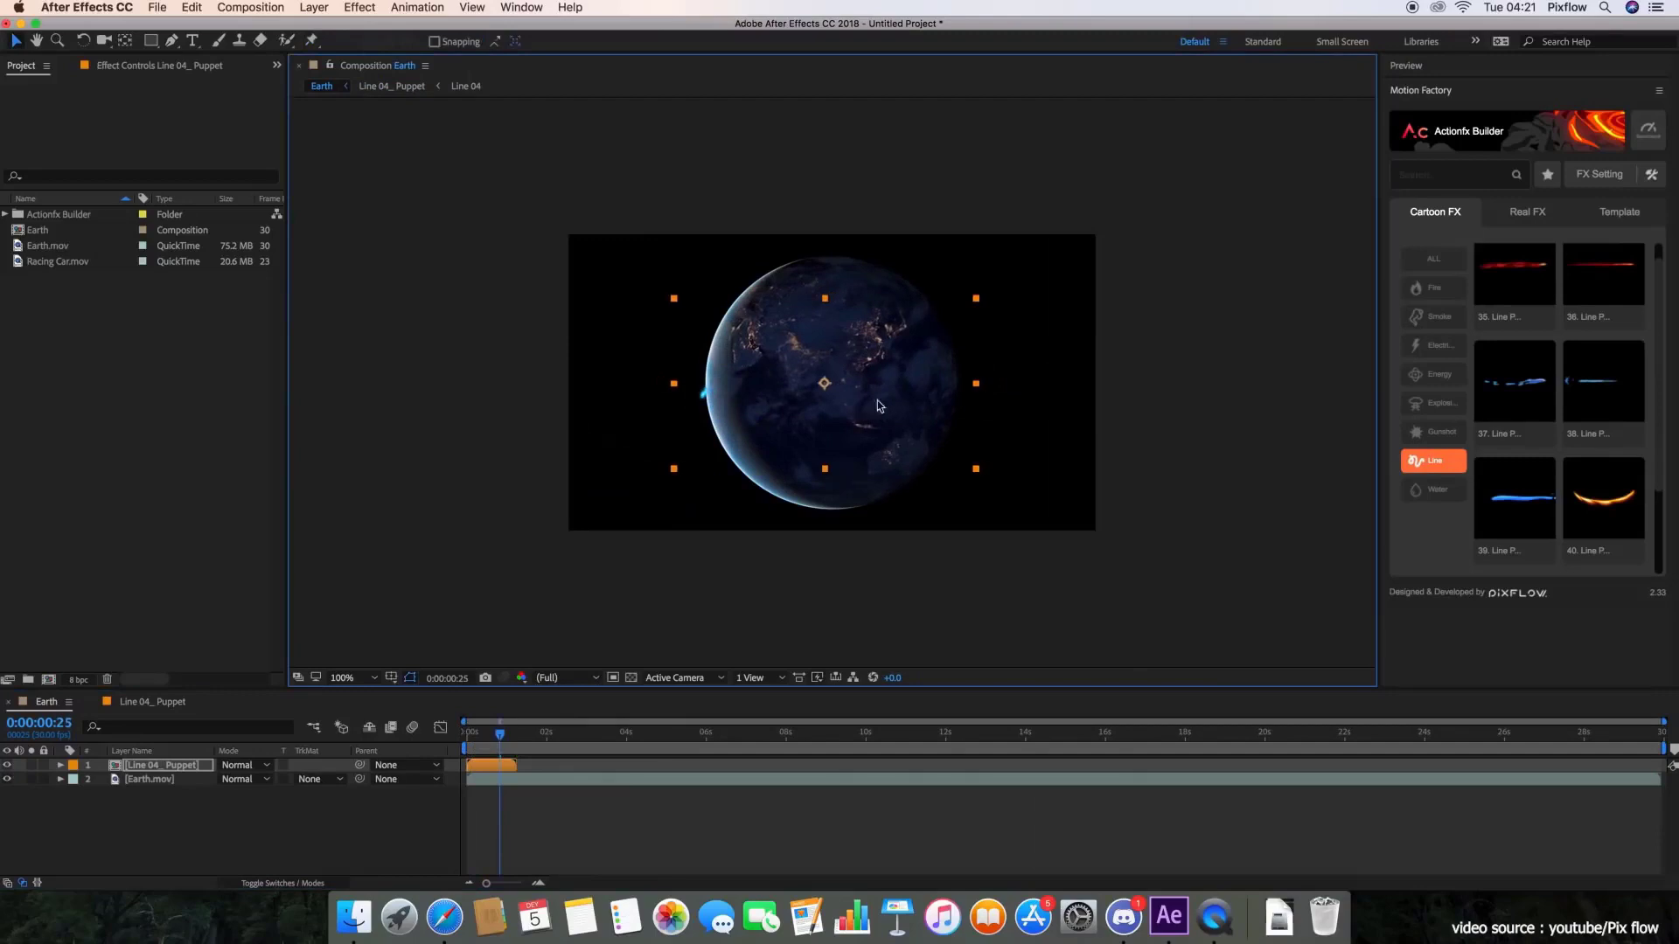
Step: Duplicate the Line 04_Puppet layer and rotate and retime the copies
key(ctrl+d)
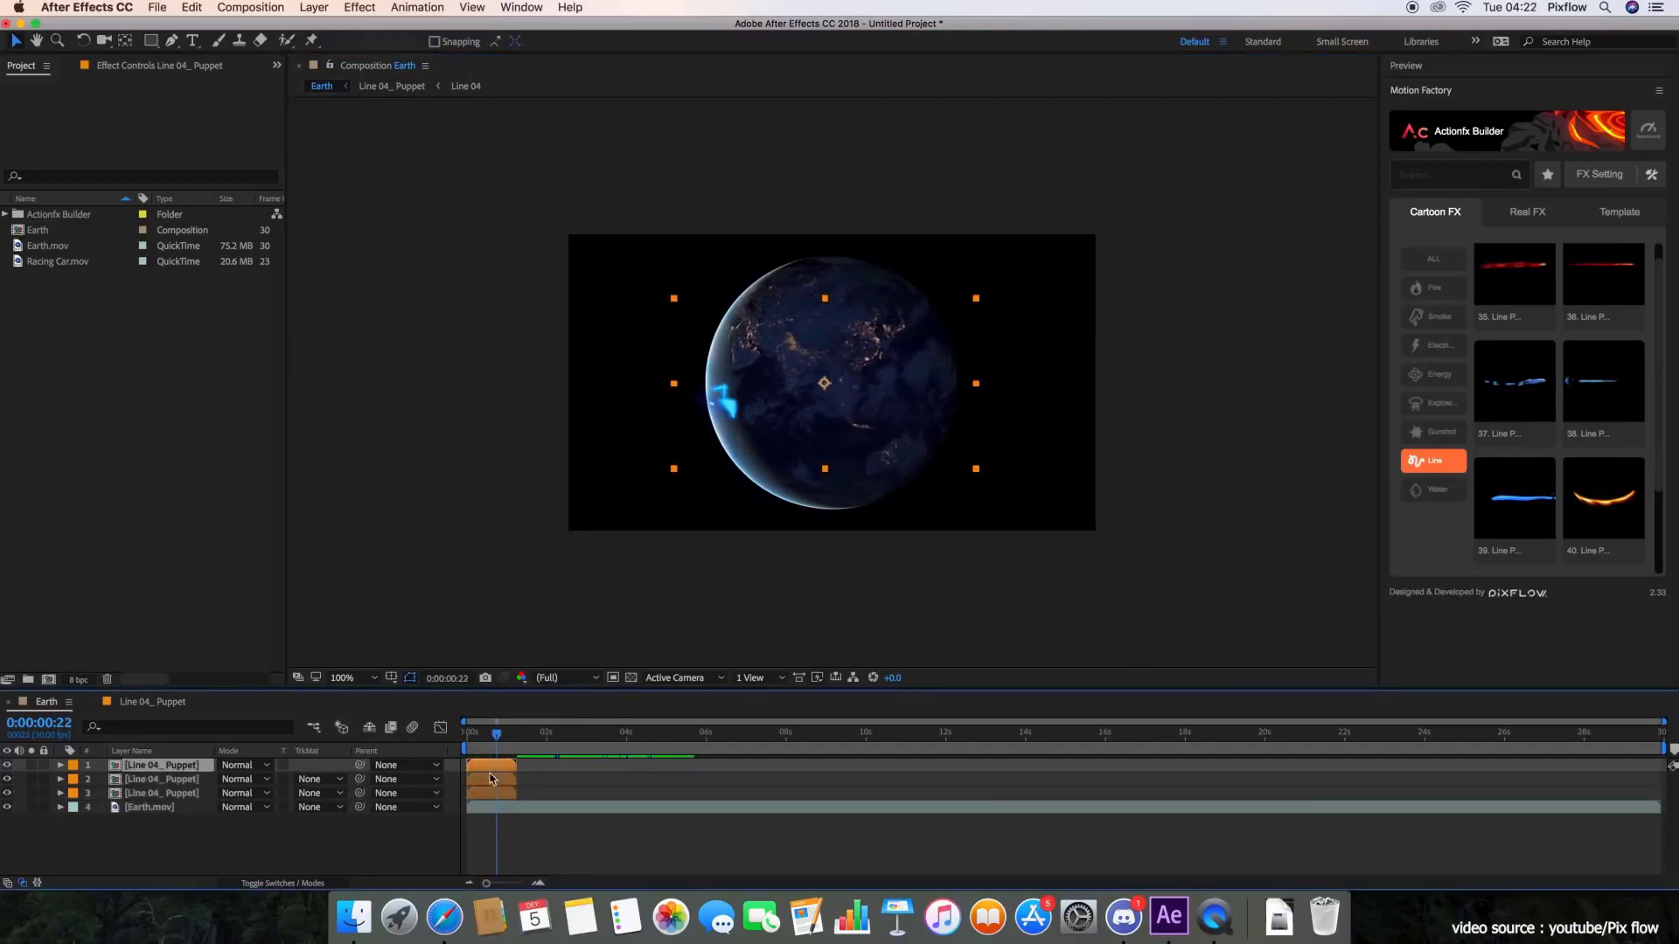
key(r)
click(298, 806)
key(ctrl+Up)
key(r)
click(456, 737)
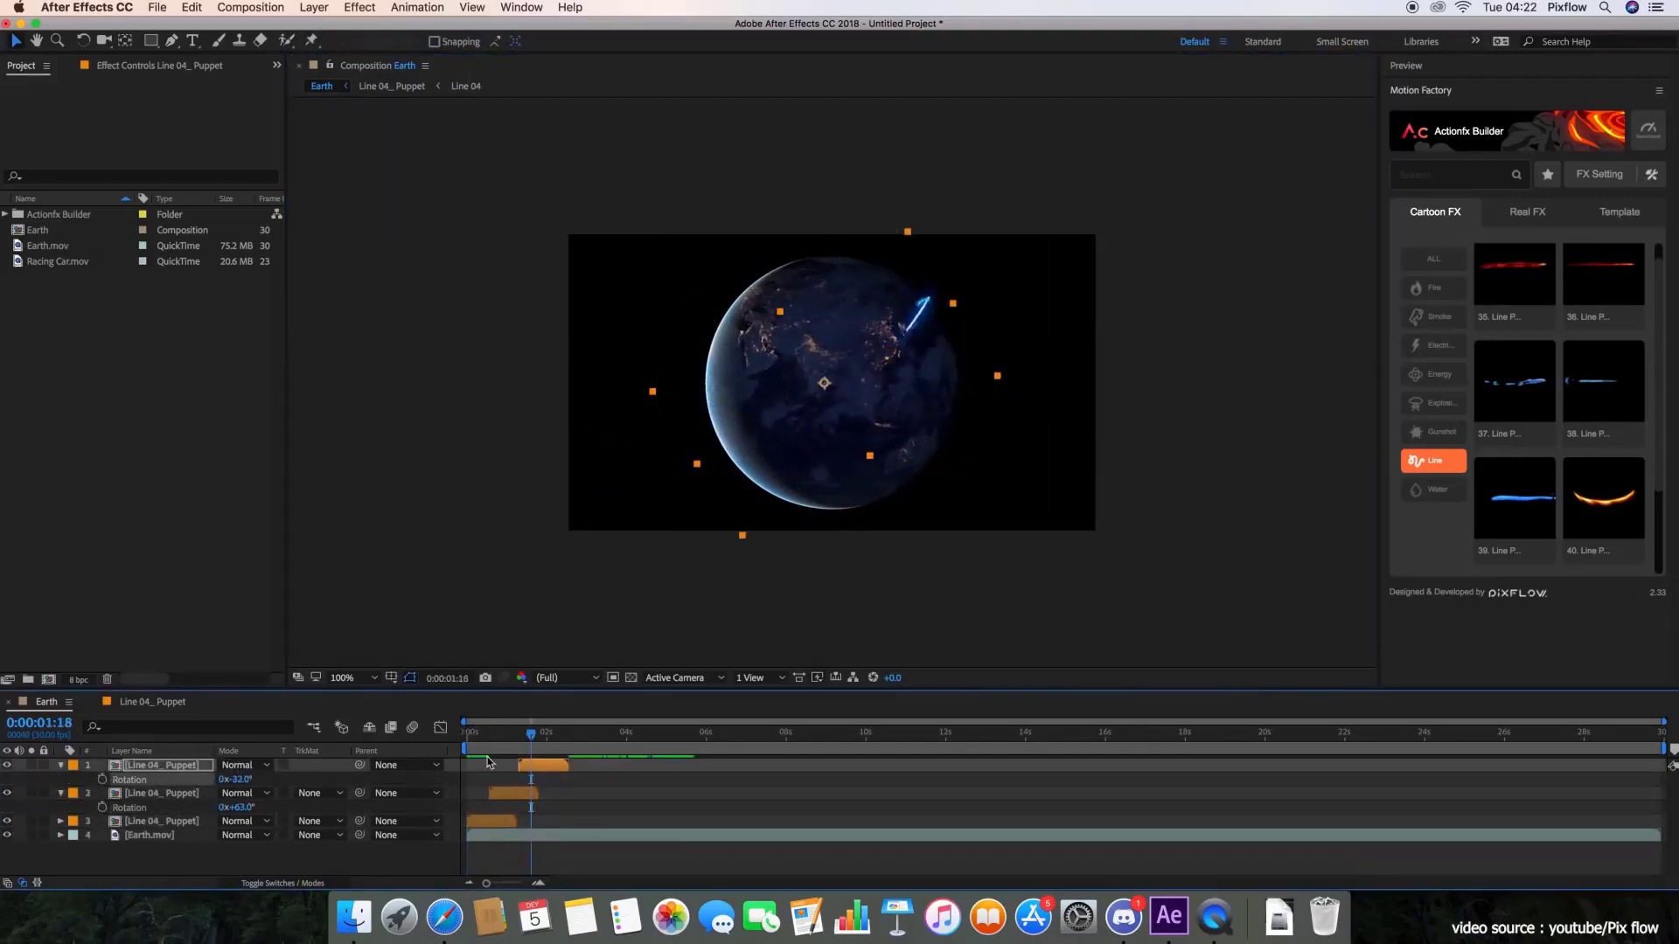
Step: Add the Fire 1 transition to Earth and recolour its first colour to cyan
click(1434, 287)
mouse_move(1544, 385)
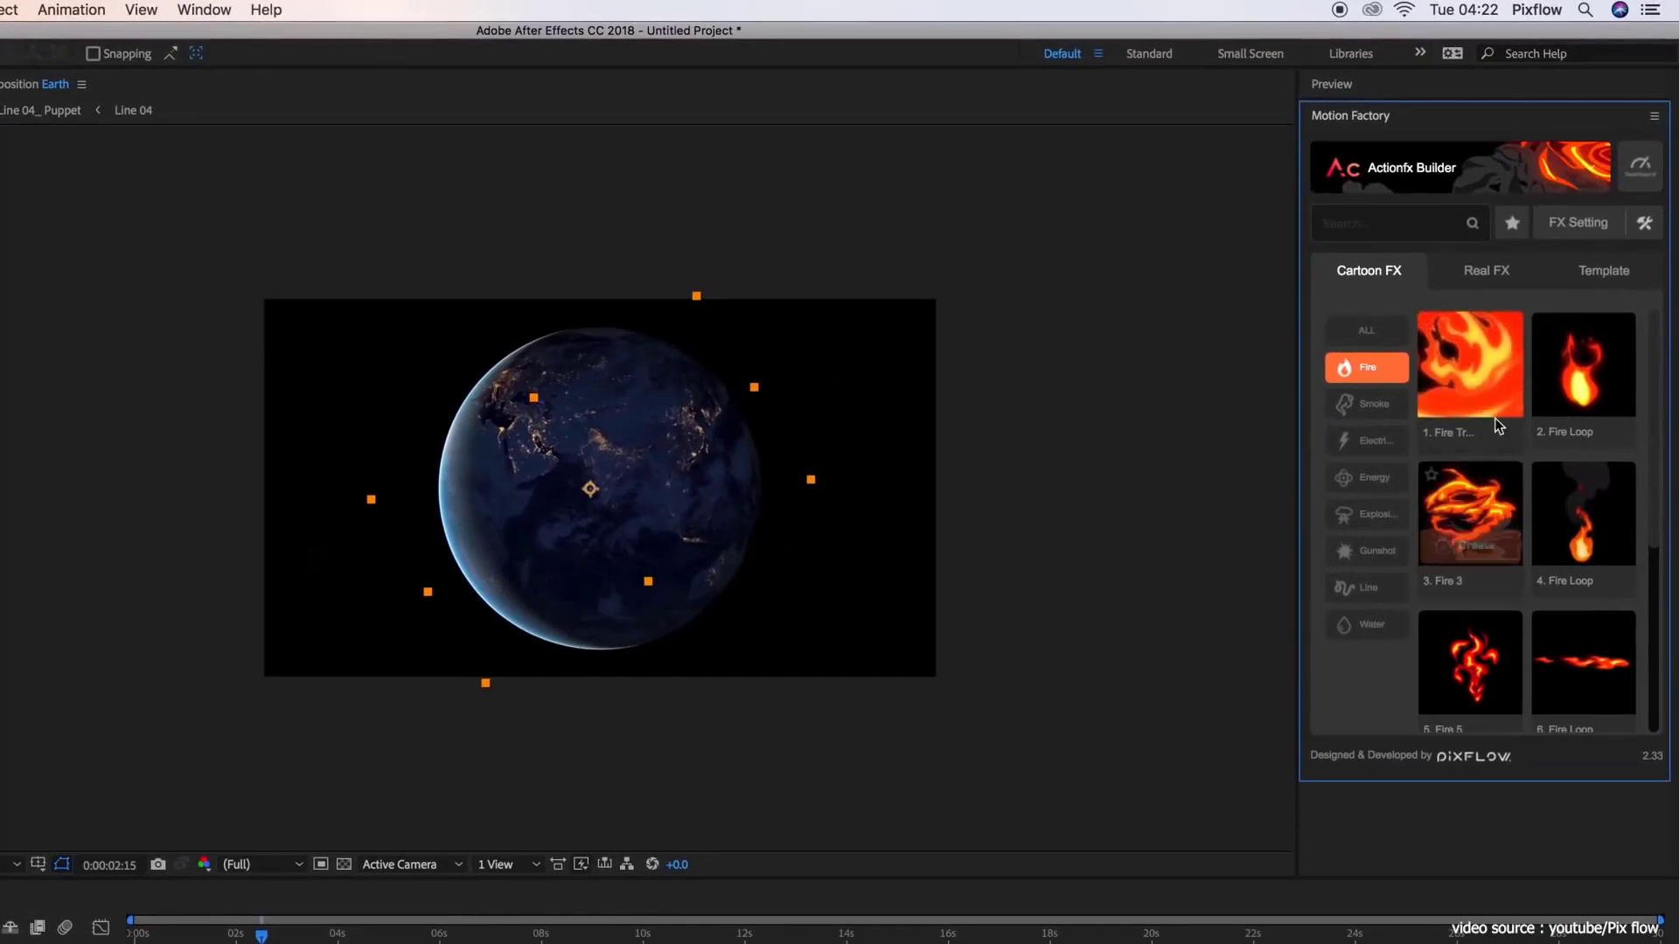
click(1493, 418)
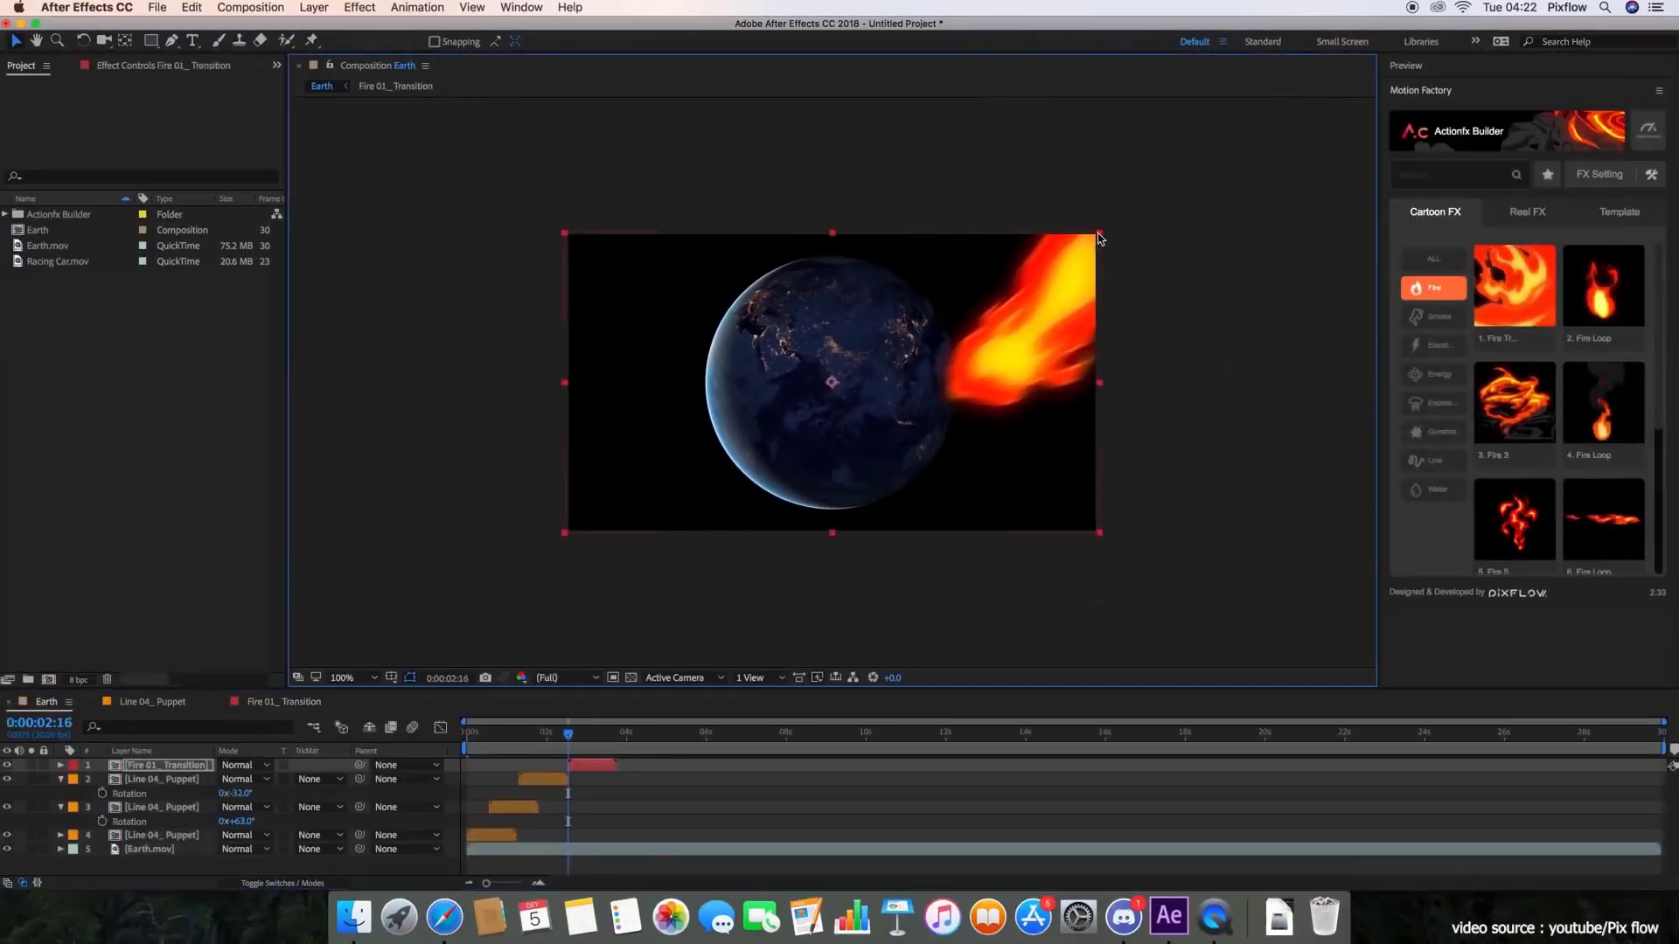
double_click(868, 292)
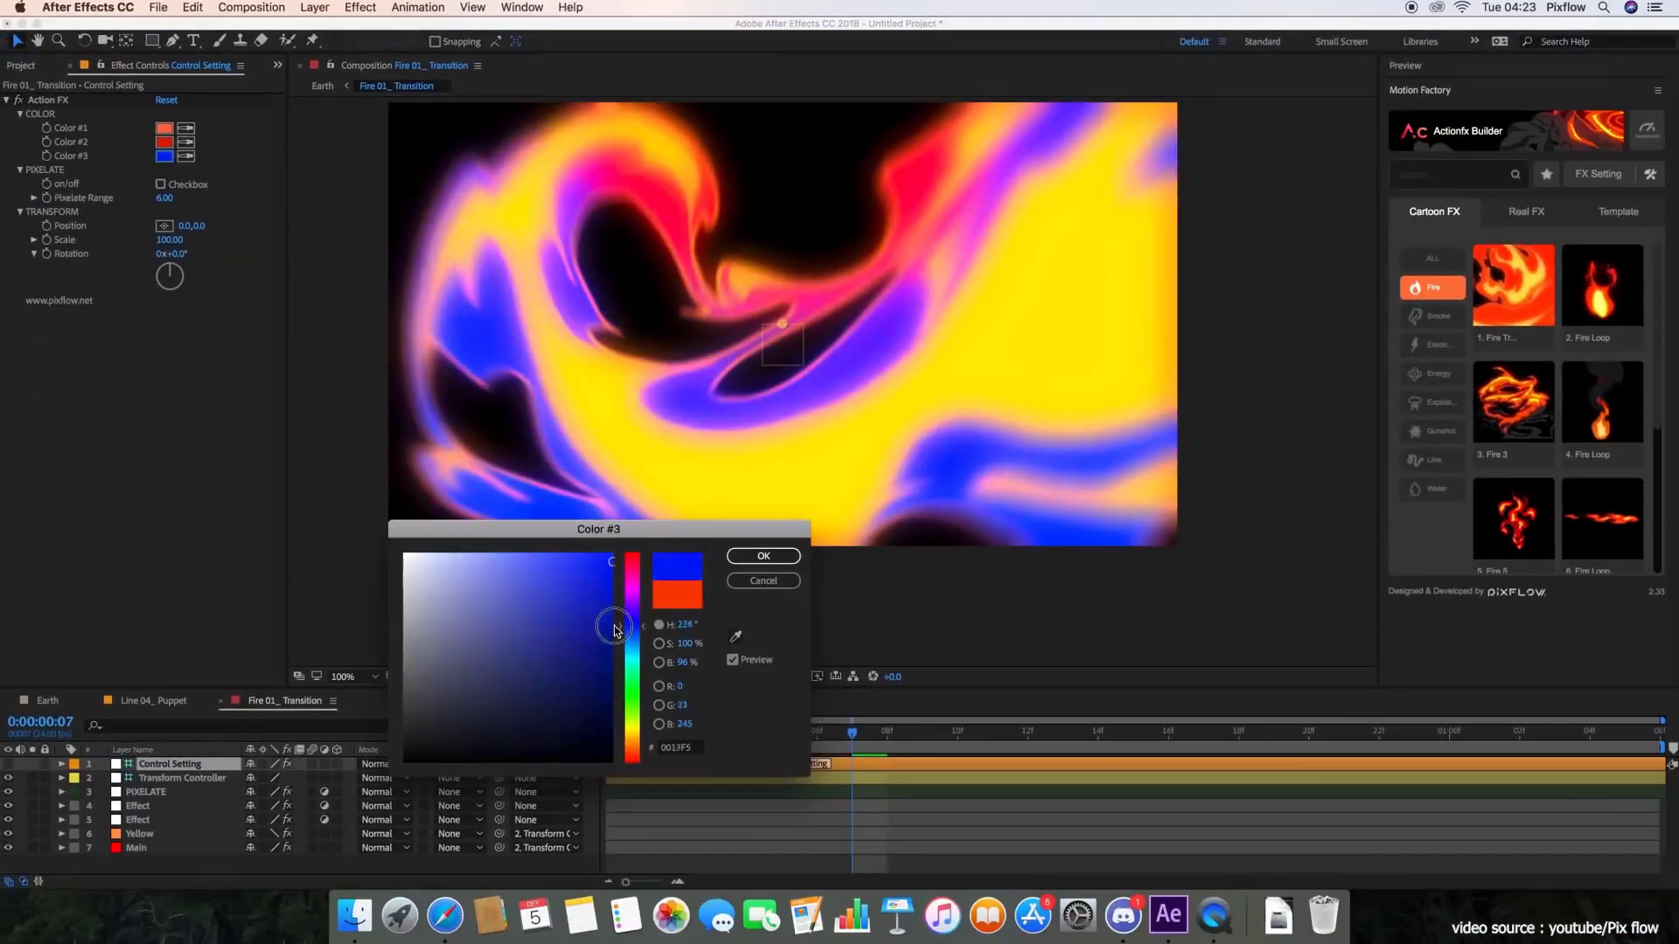
click(633, 658)
click(525, 544)
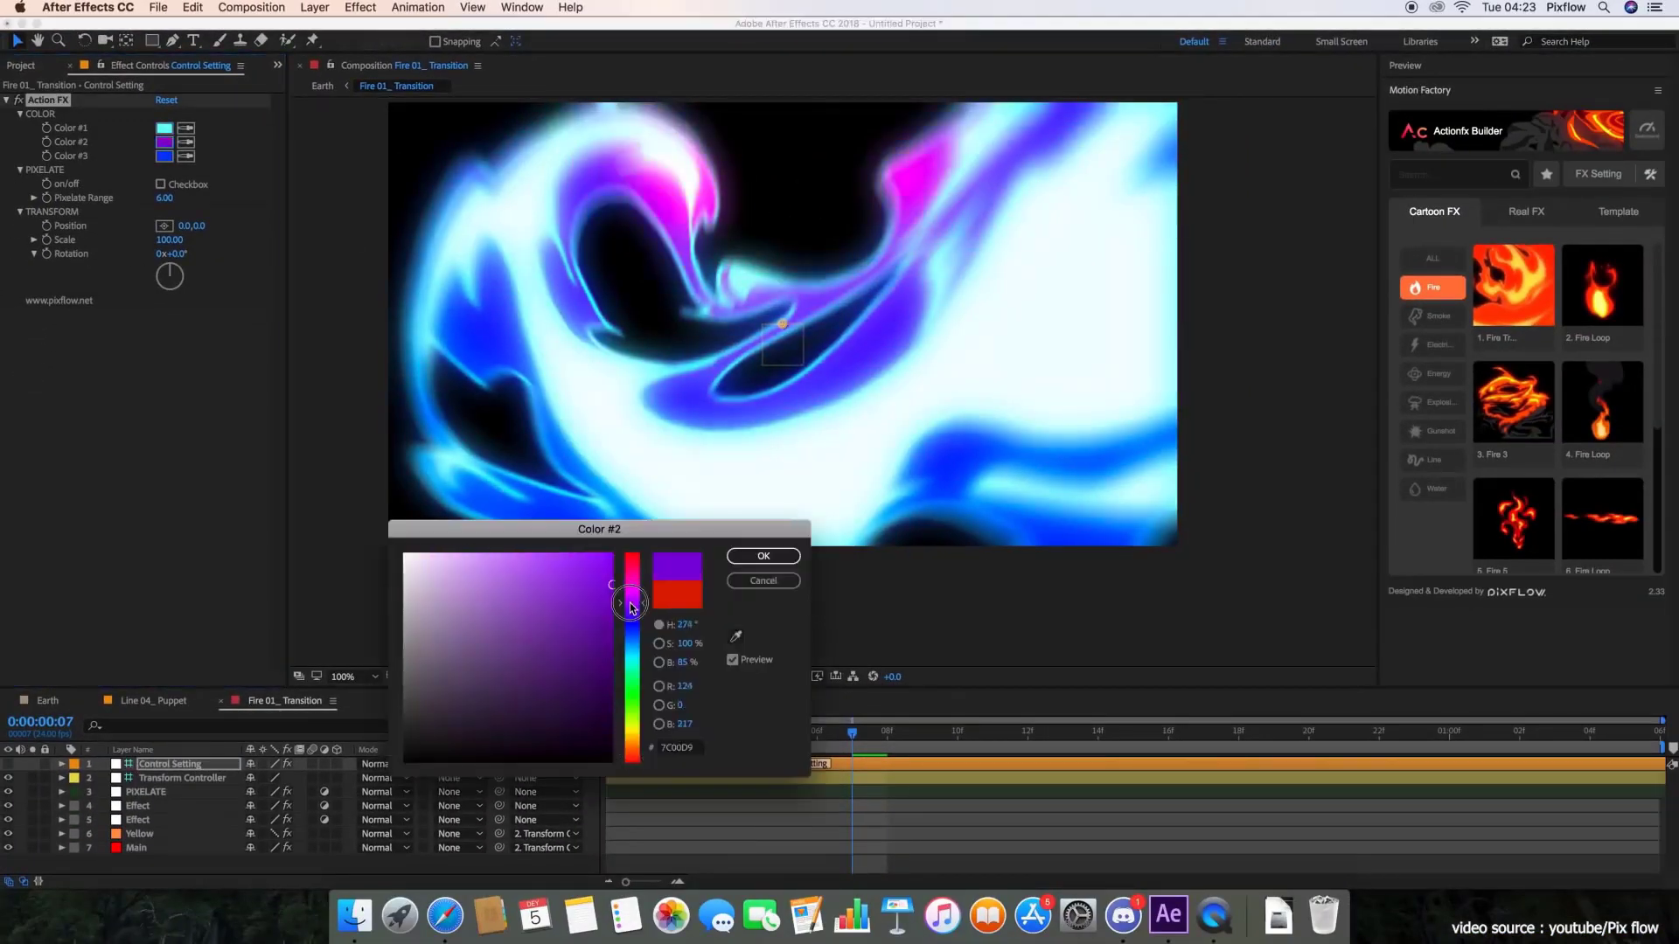
key(Return)
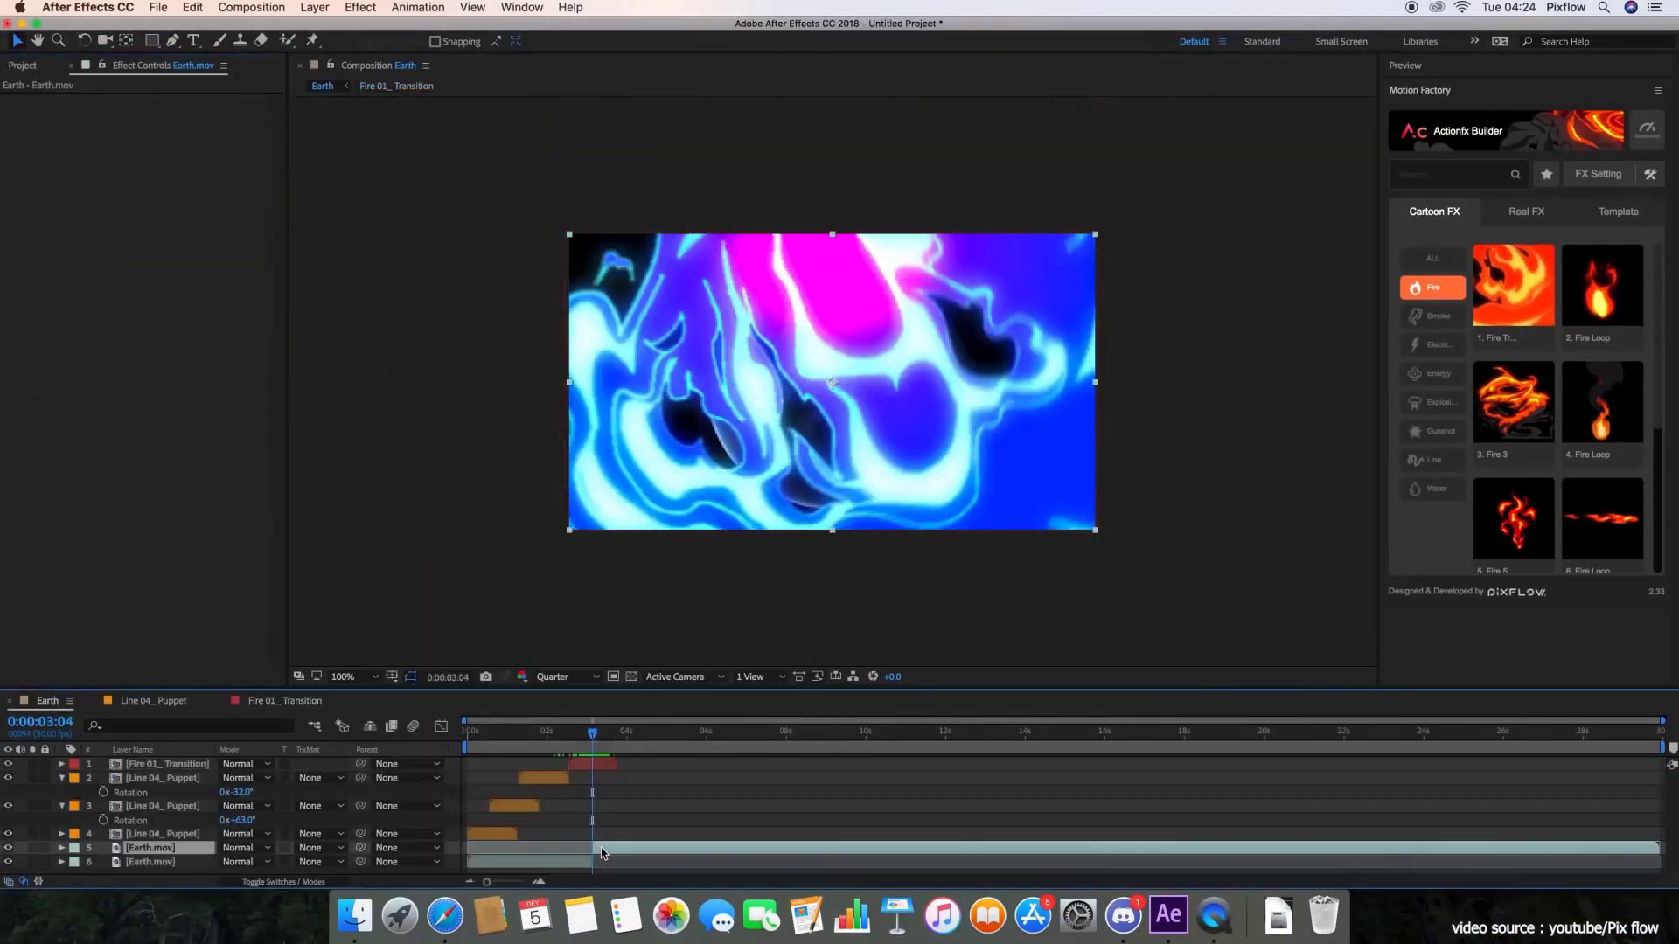
Step: Delete the Earth.mov layer and scrub through the racing car footage
key(Delete)
click(22, 65)
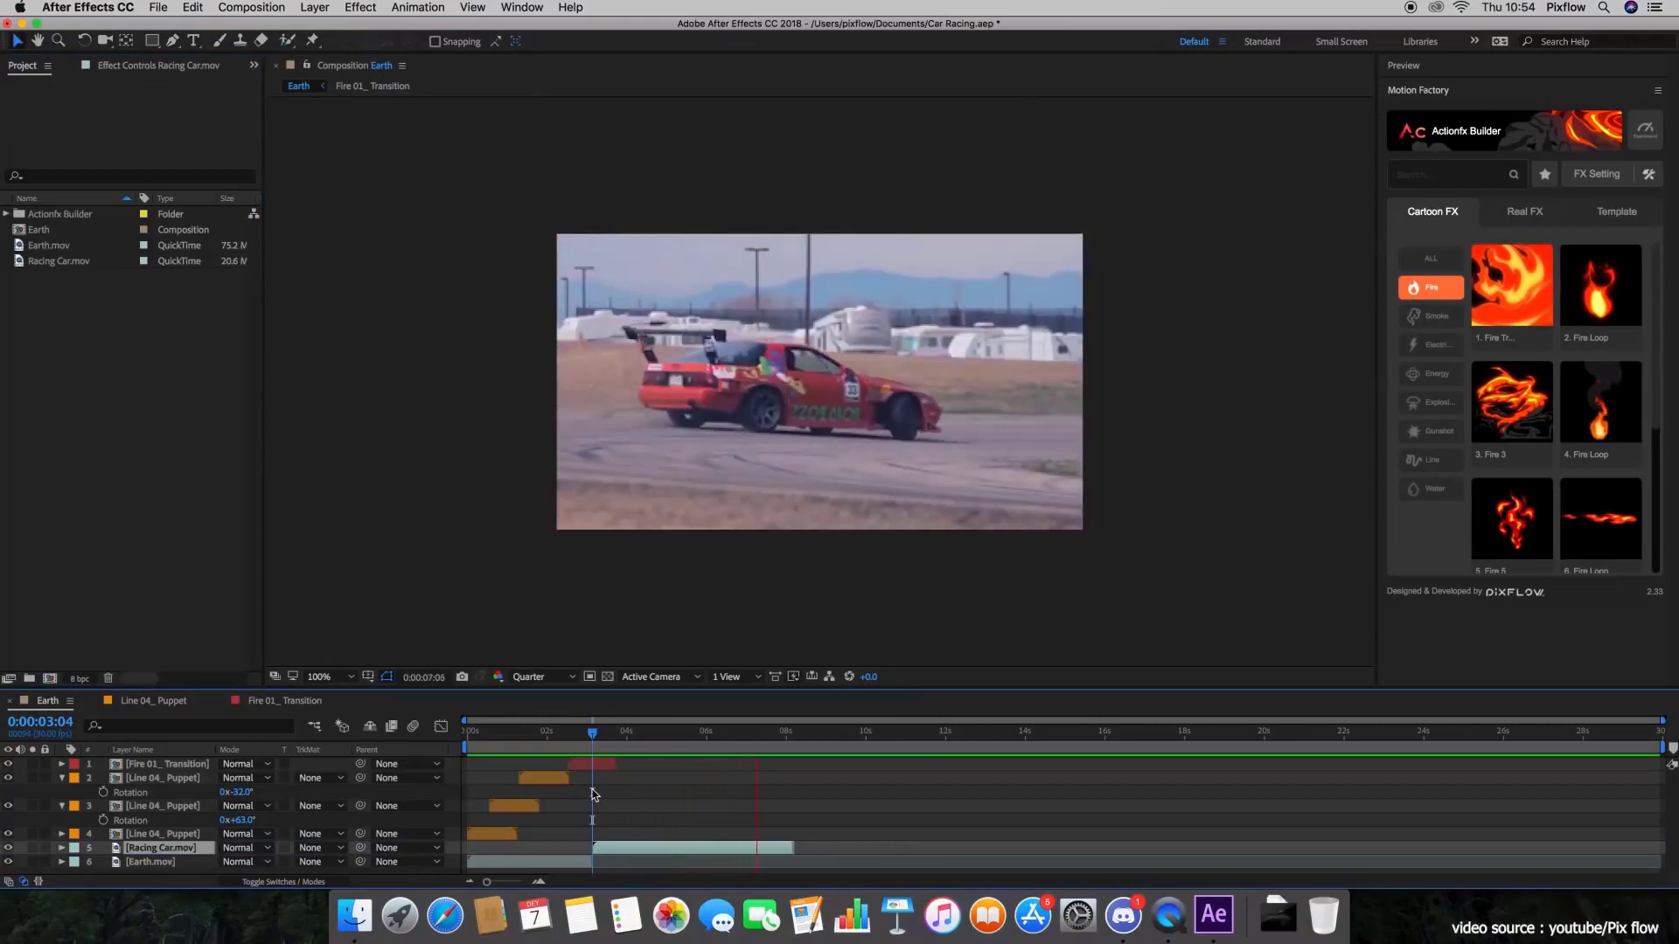
drag(767, 733, 744, 734)
scroll(1541, 428, down, 3)
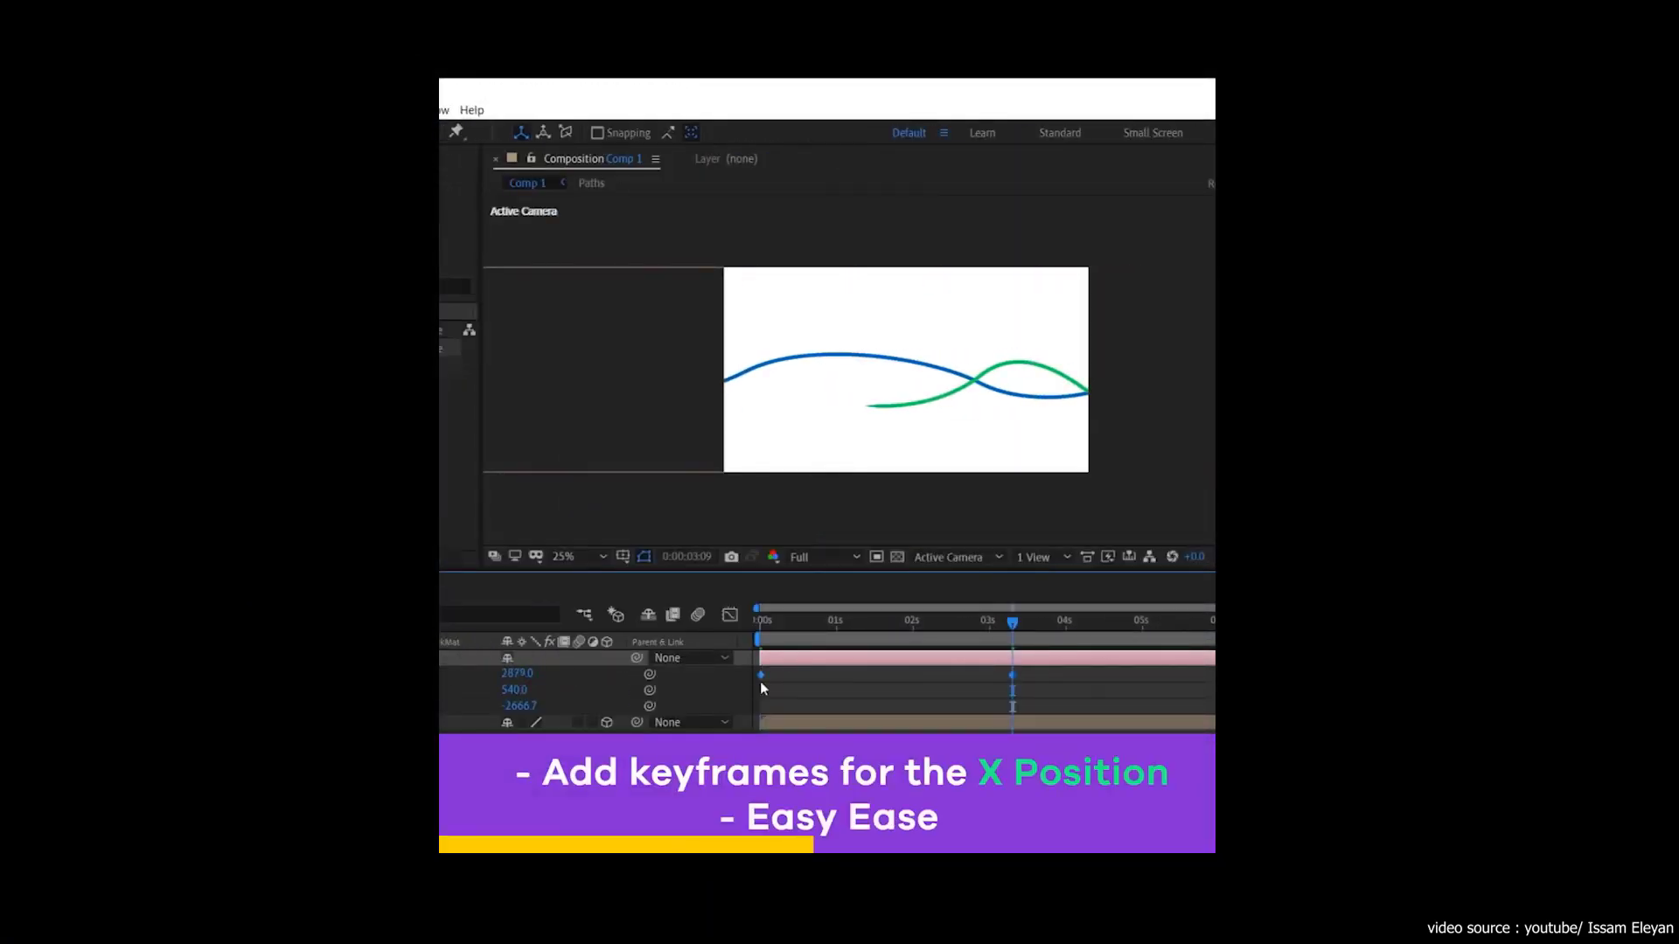
Step: Easy Ease the X Position keyframes and reveal the Circle's animated x slider at 0:00:02:07
key(F9)
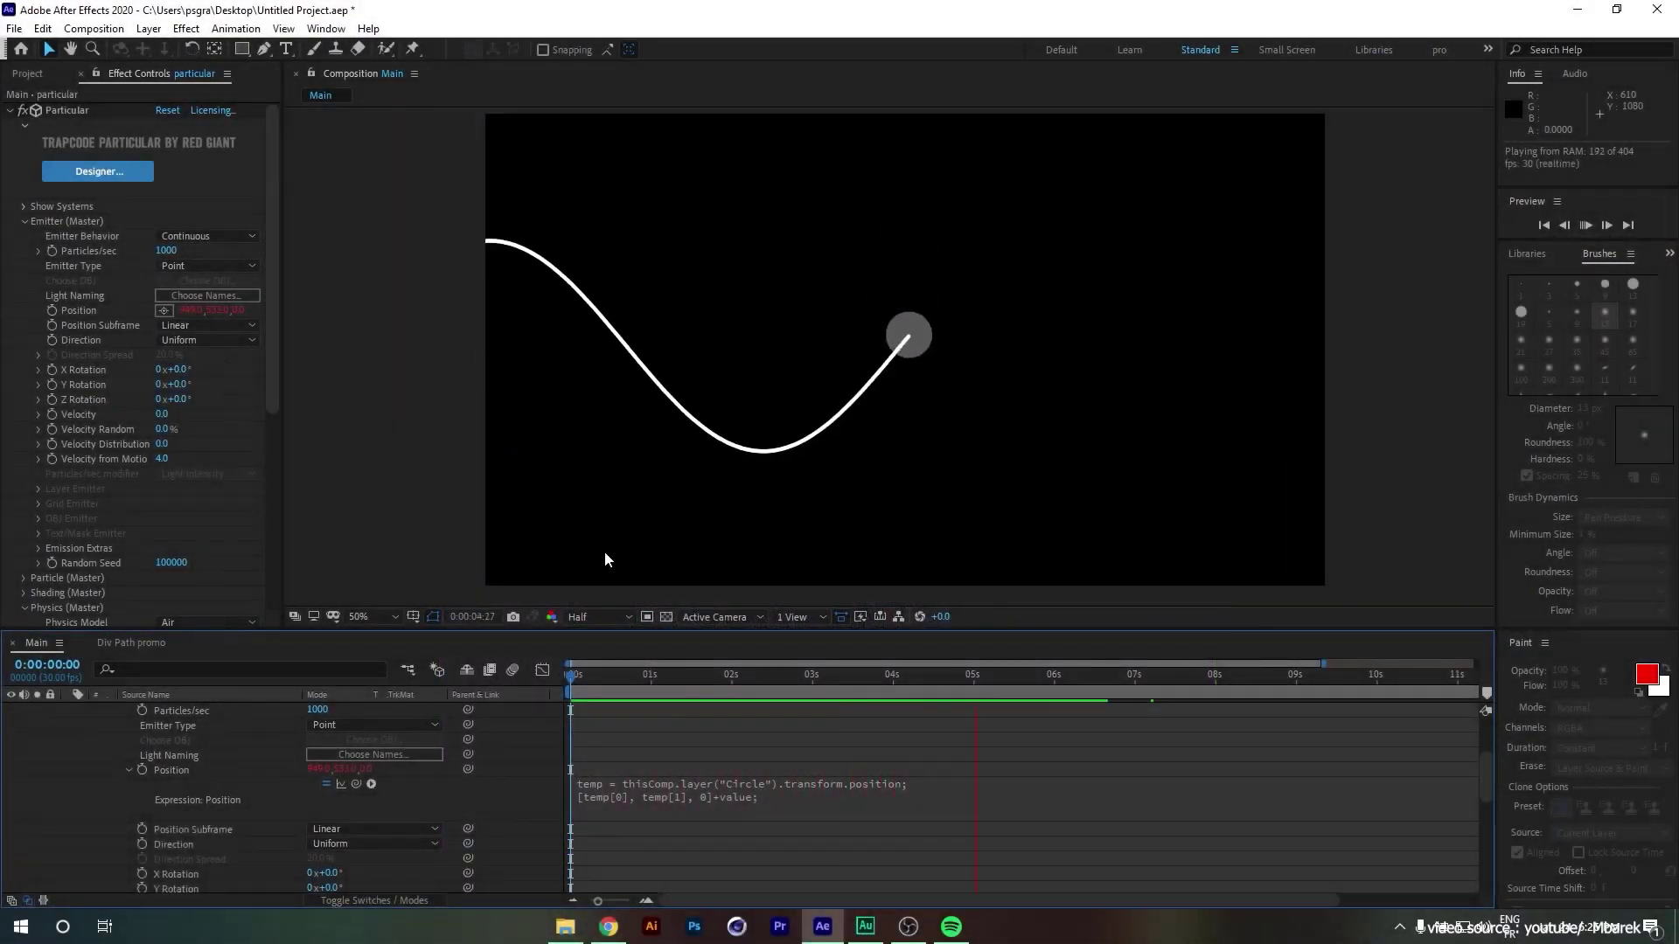
key(space)
click(849, 709)
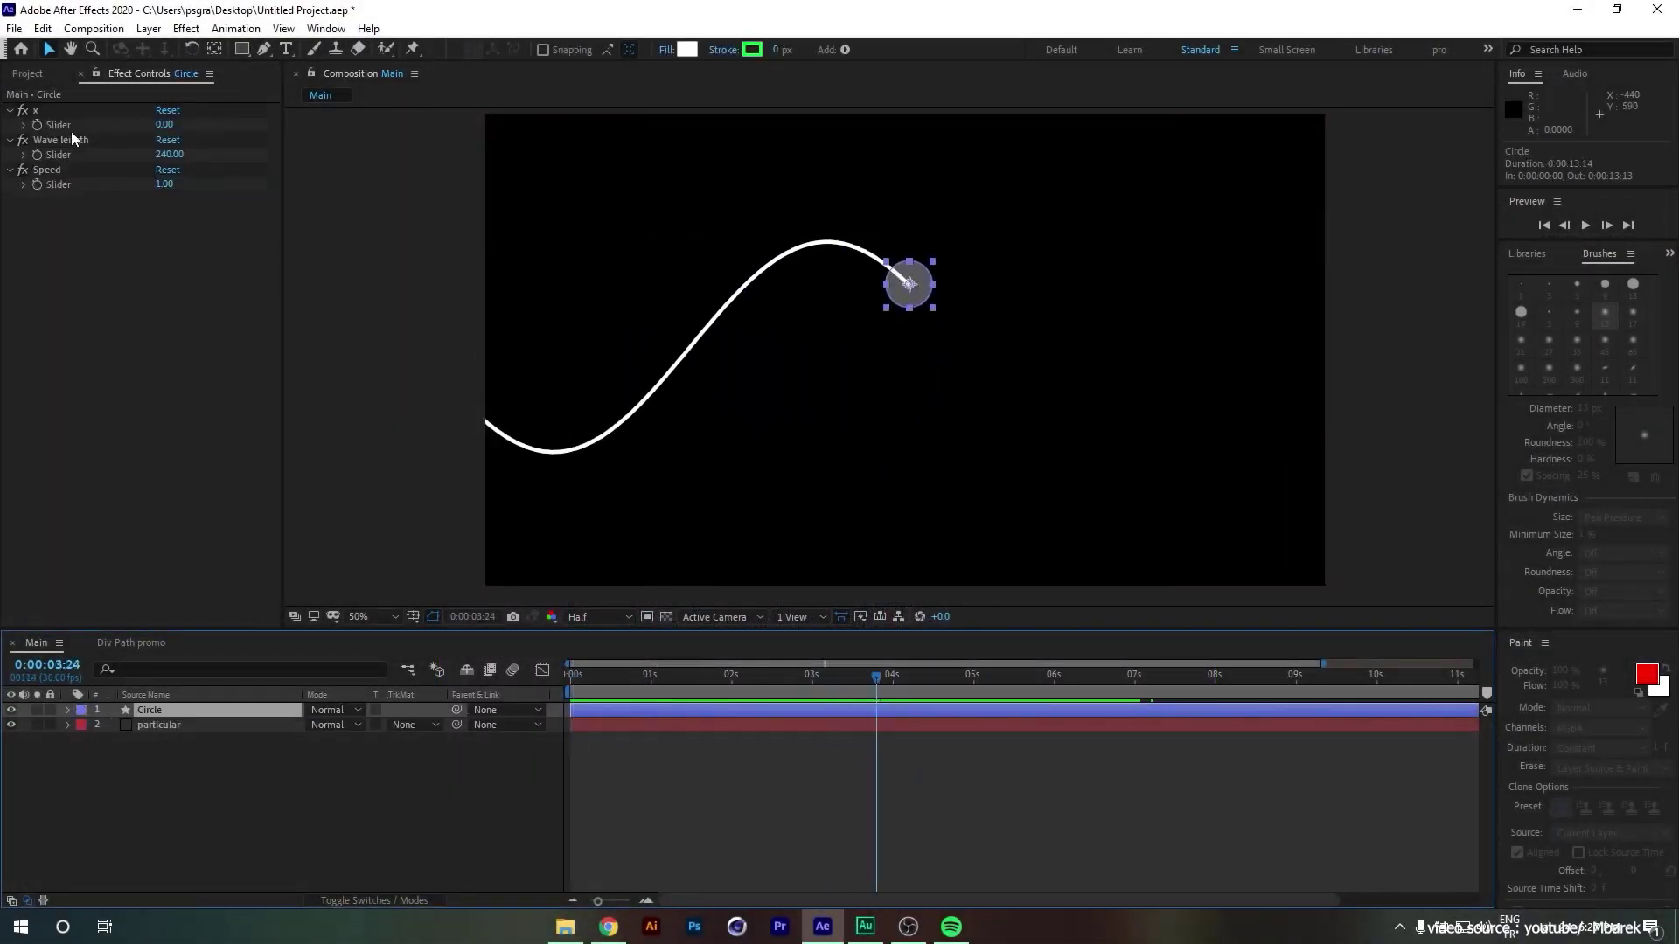
drag(868, 682, 750, 677)
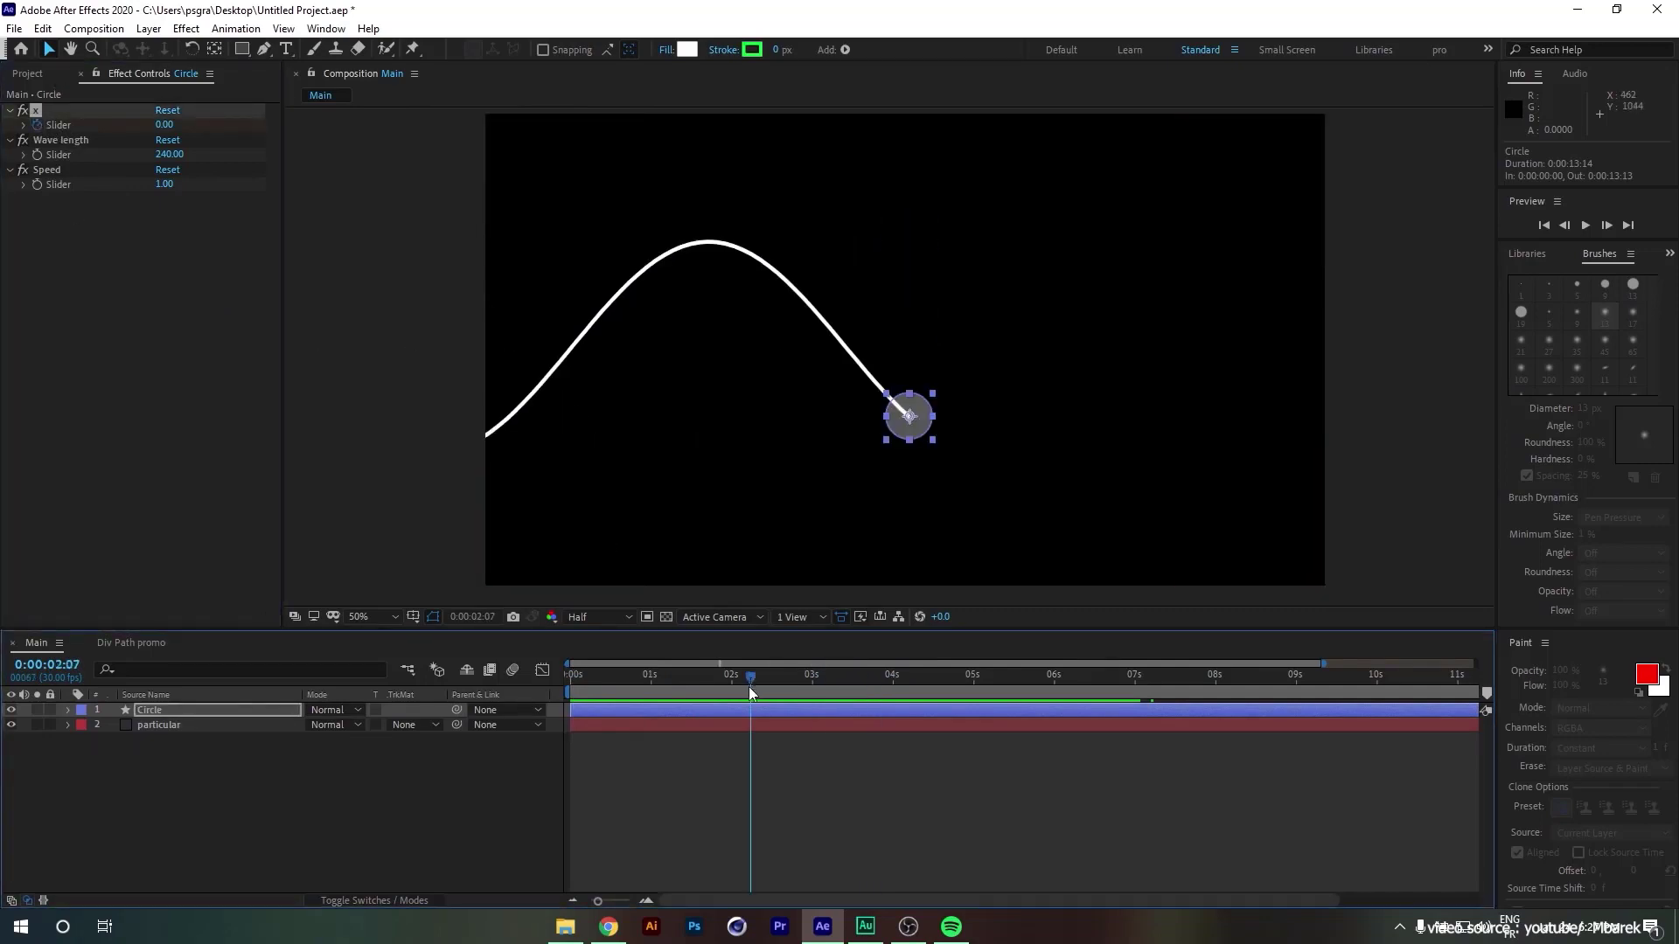
key(e)
key(e)
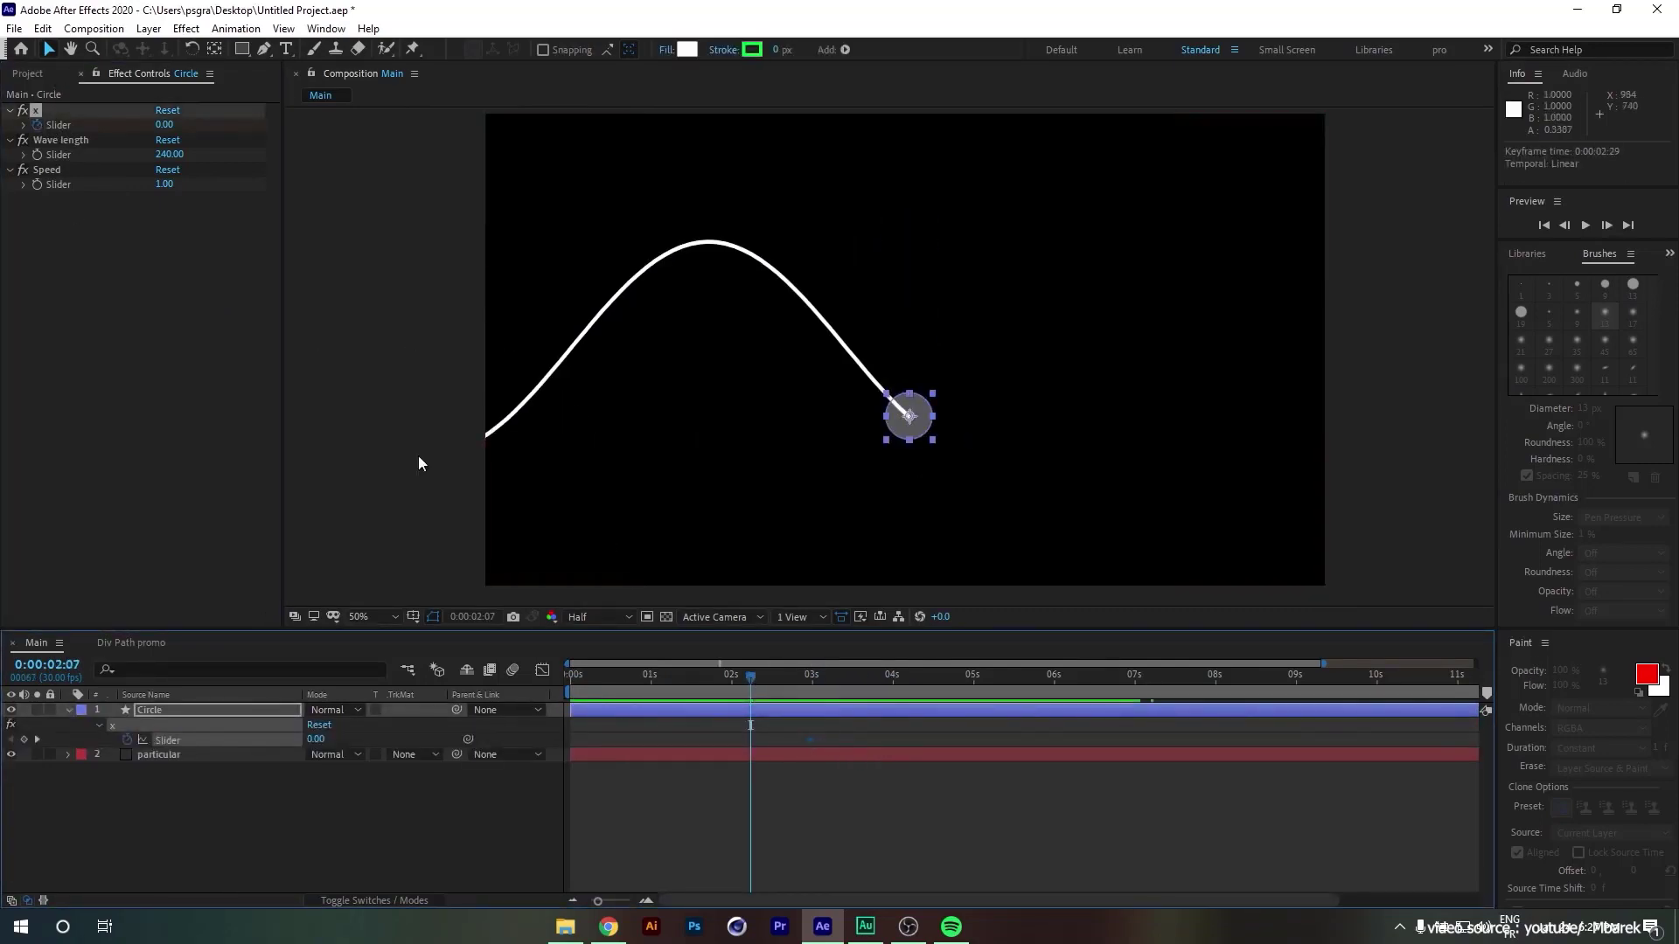
Step: Keyframe the x slider far negative, move that keyframe to the timeline start, and preview
drag(164, 124, 472, 135)
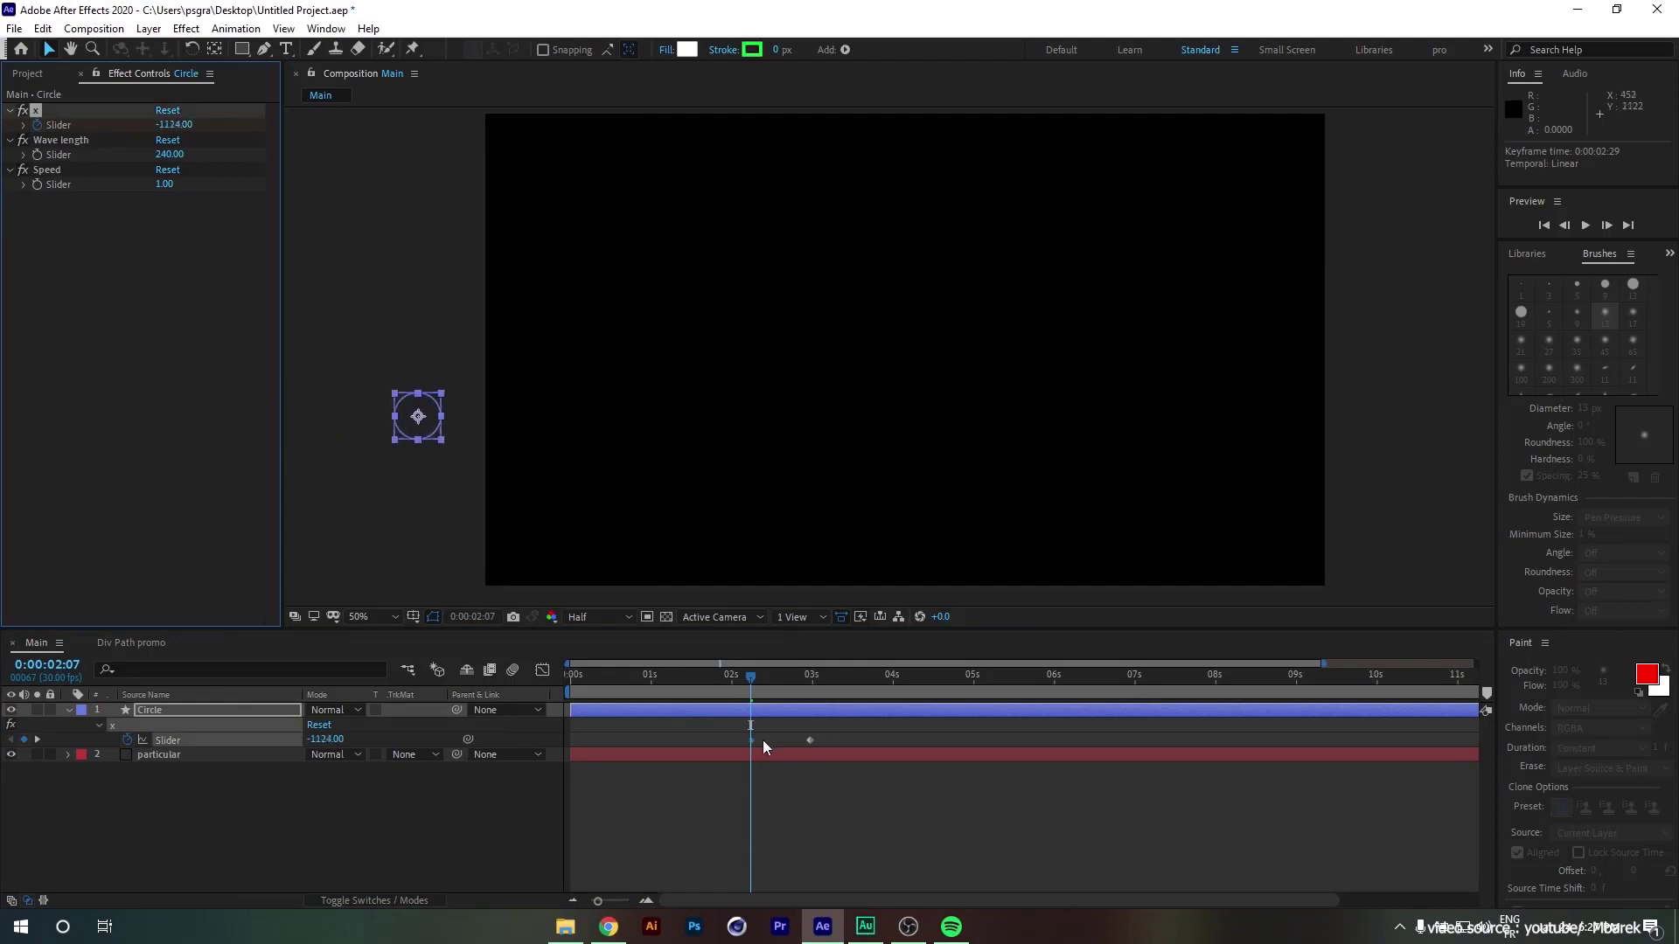
drag(751, 742, 570, 761)
key(space)
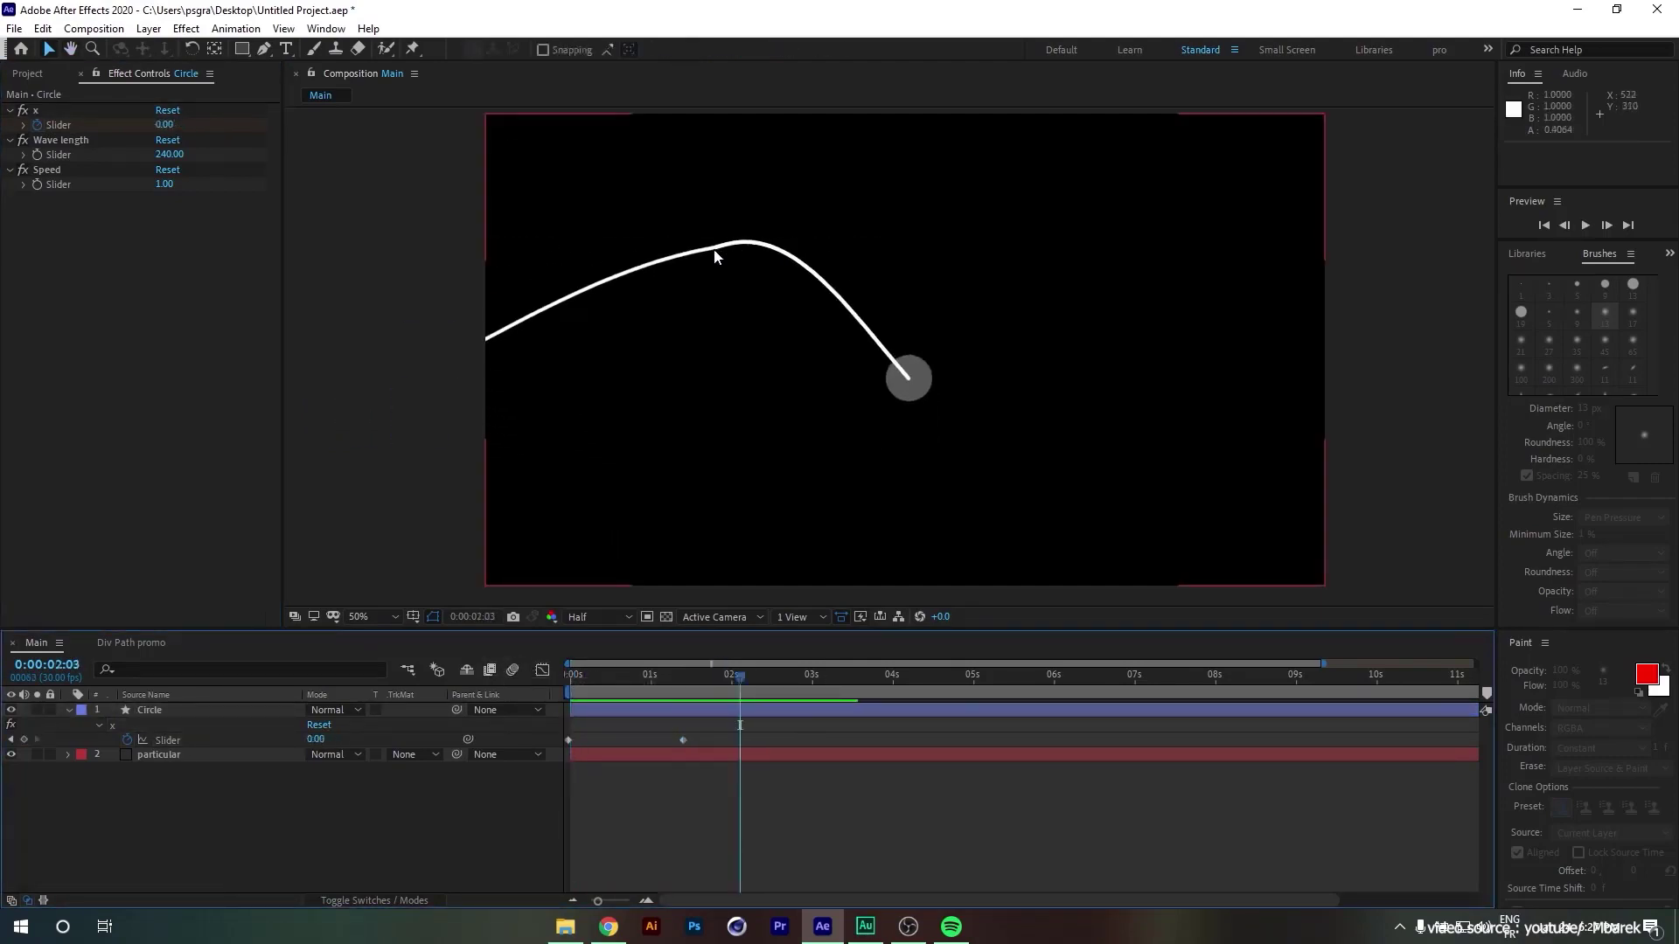
click(568, 740)
right_click(569, 740)
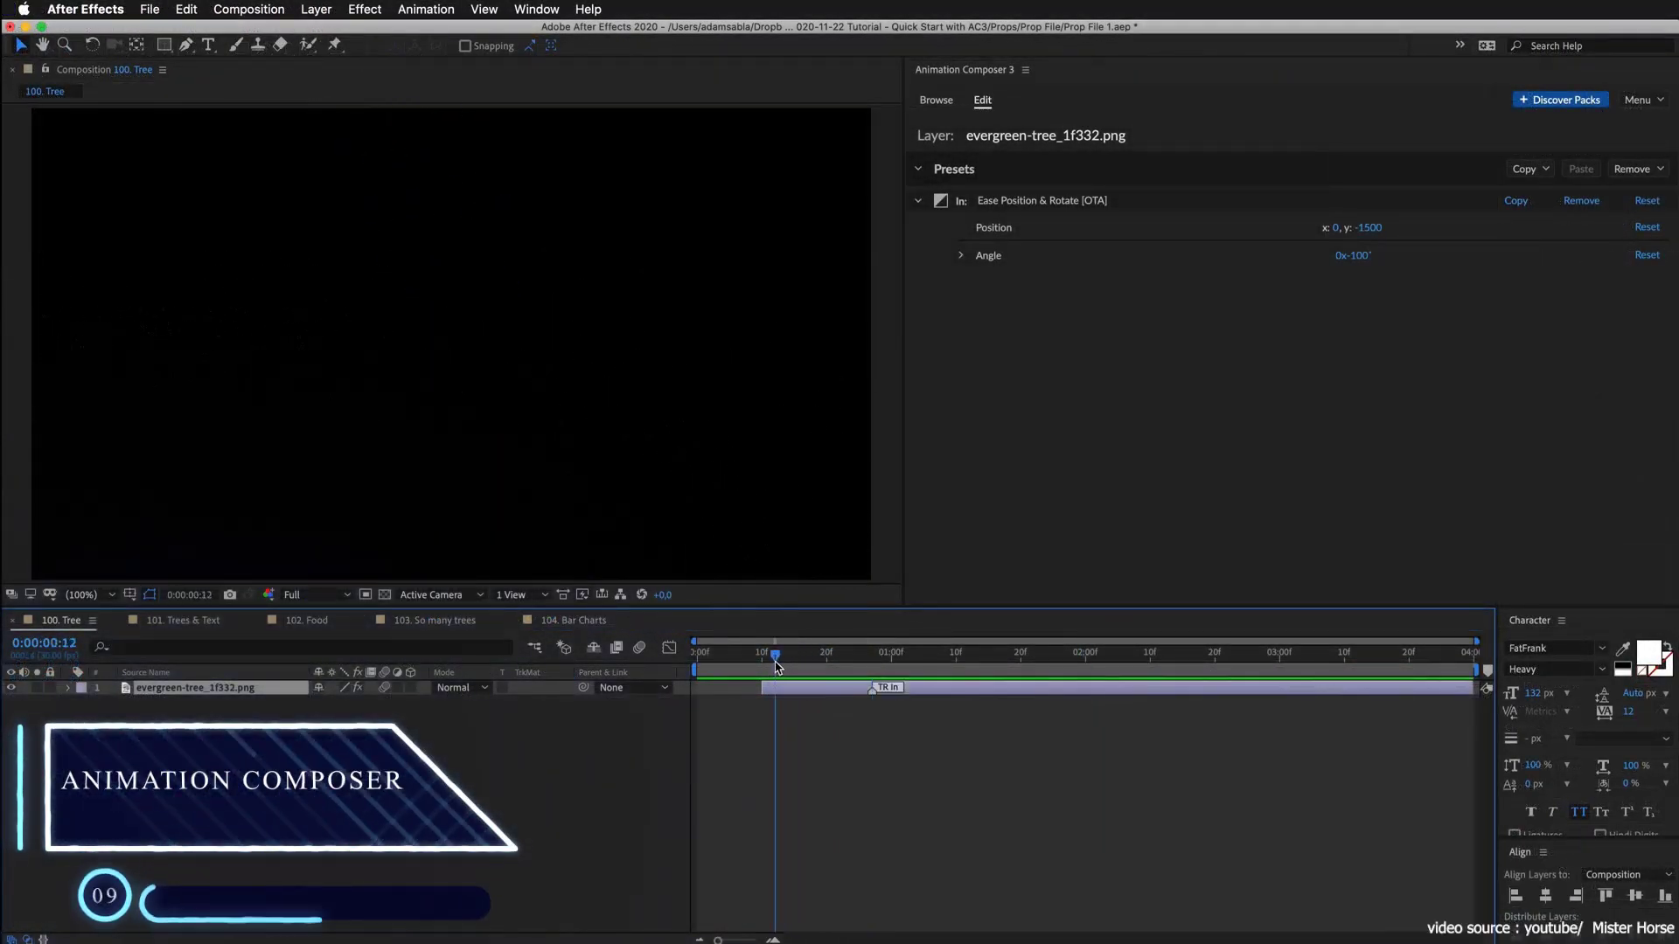
Step: Set the tree's starting Y to 200, shift its start position left and increase its angle
click(1369, 229)
text(200)
drag(808, 654, 762, 657)
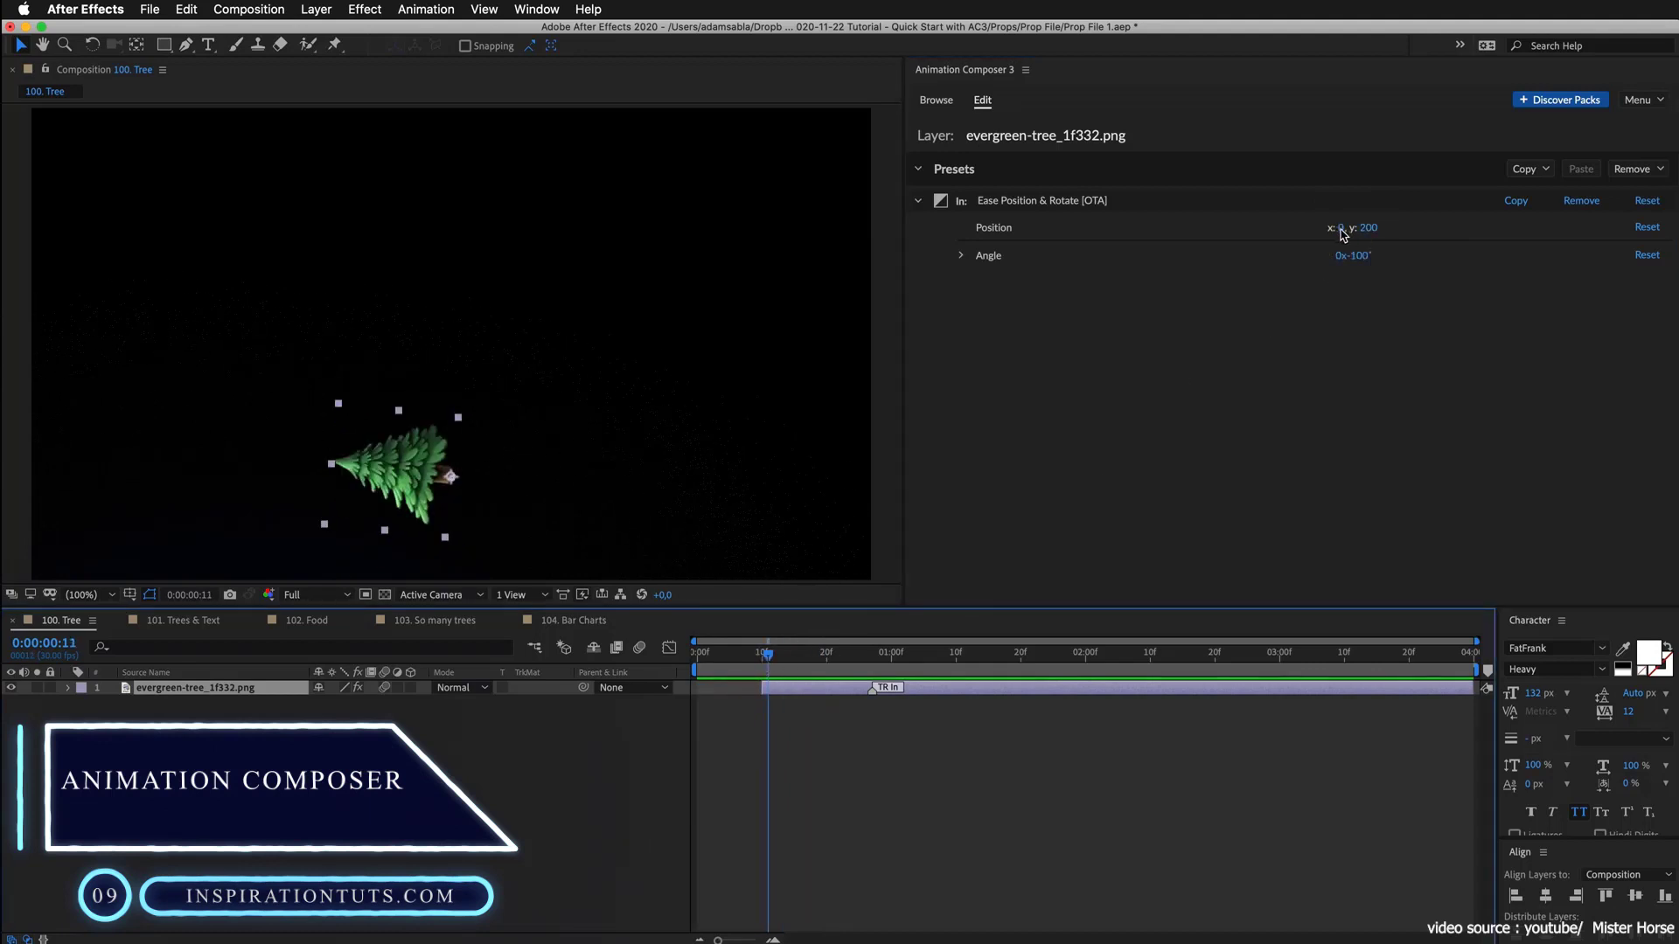
drag(1342, 229, 1158, 247)
key(space)
drag(1353, 264, 1330, 315)
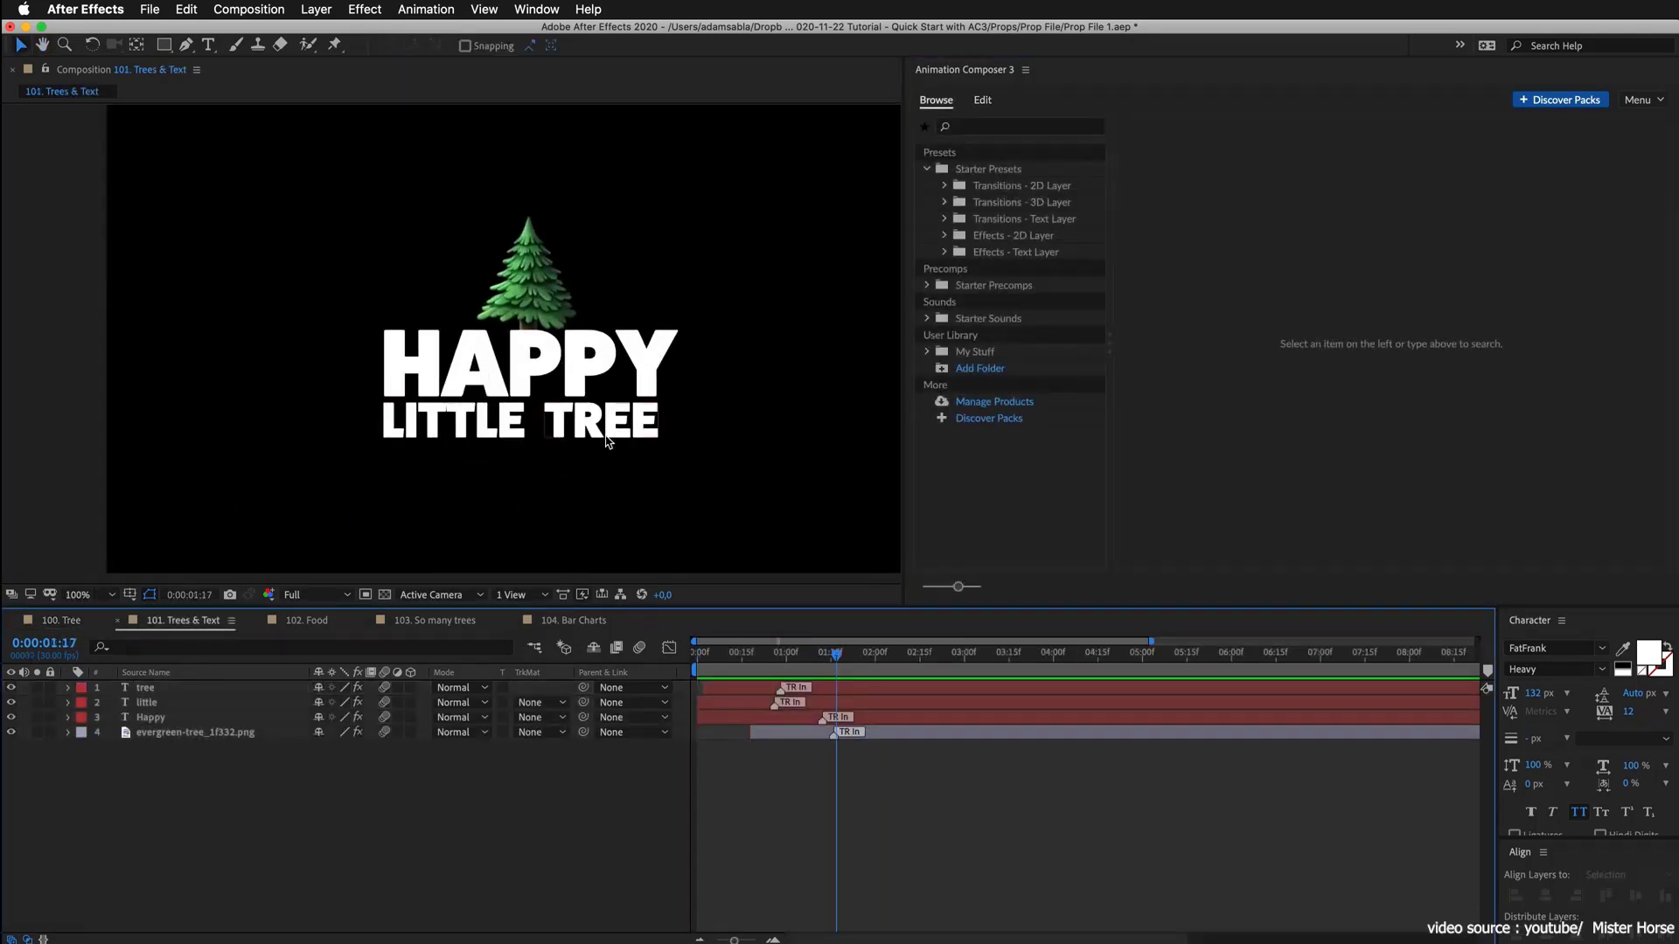
Step: Remove all Animation Composer transitions from the four layers
click(524, 280)
key(super+a)
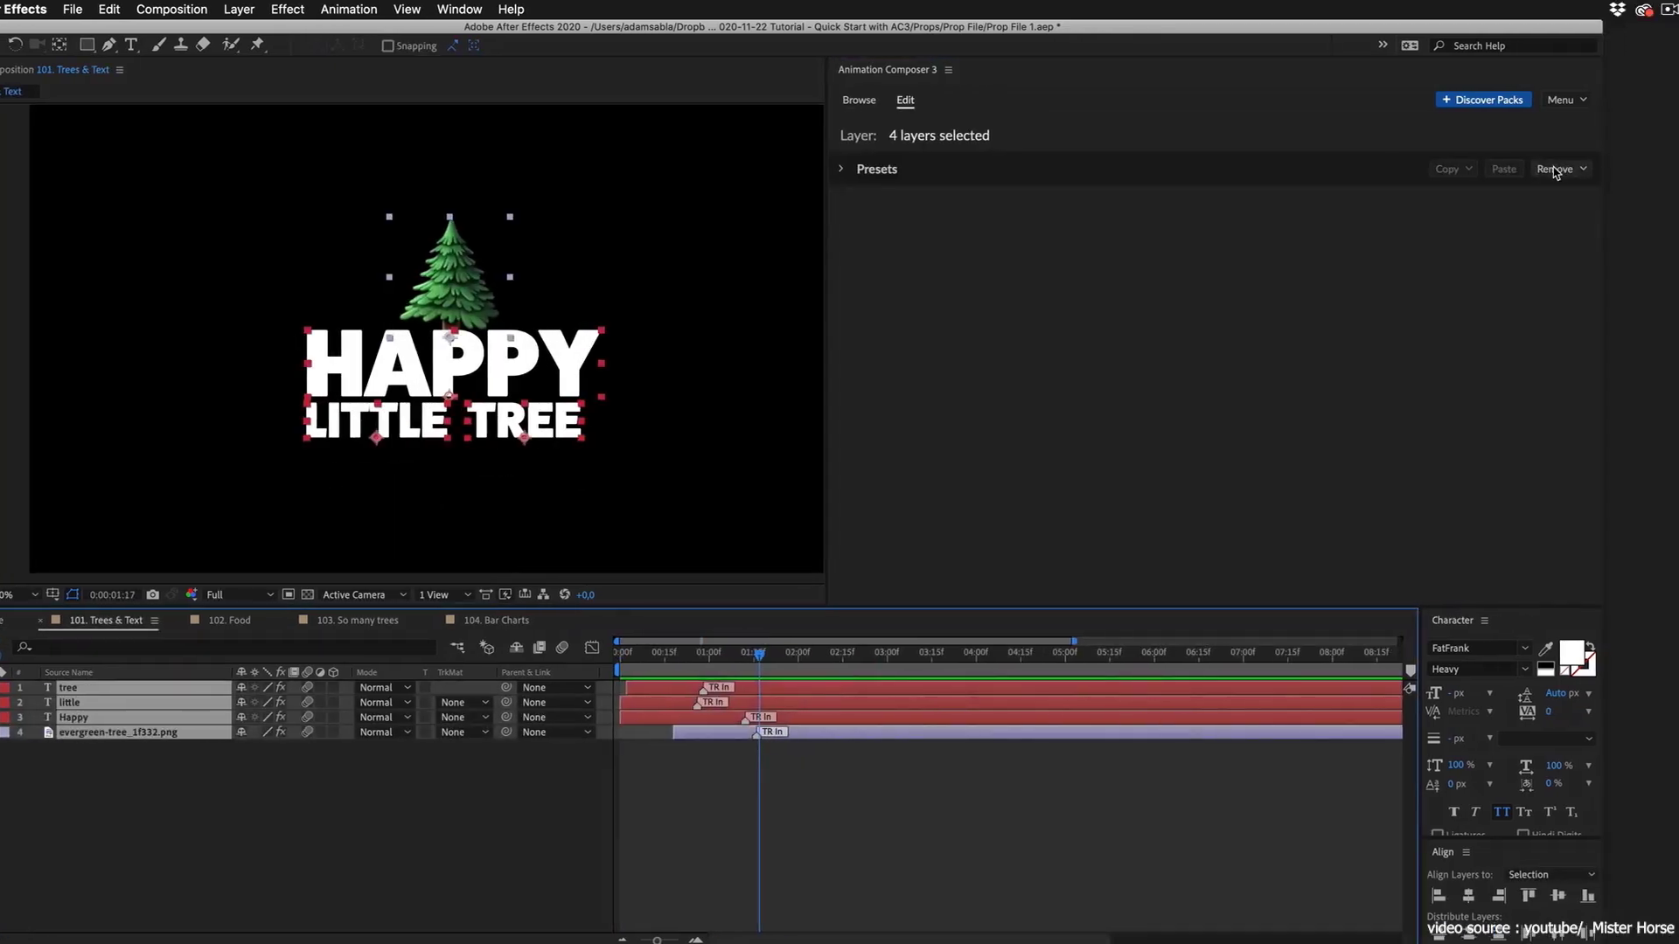
click(1558, 165)
click(1565, 229)
Step: Apply an Overshoot Scale entrance transition to the evergreen tree image layer
click(527, 271)
click(1022, 185)
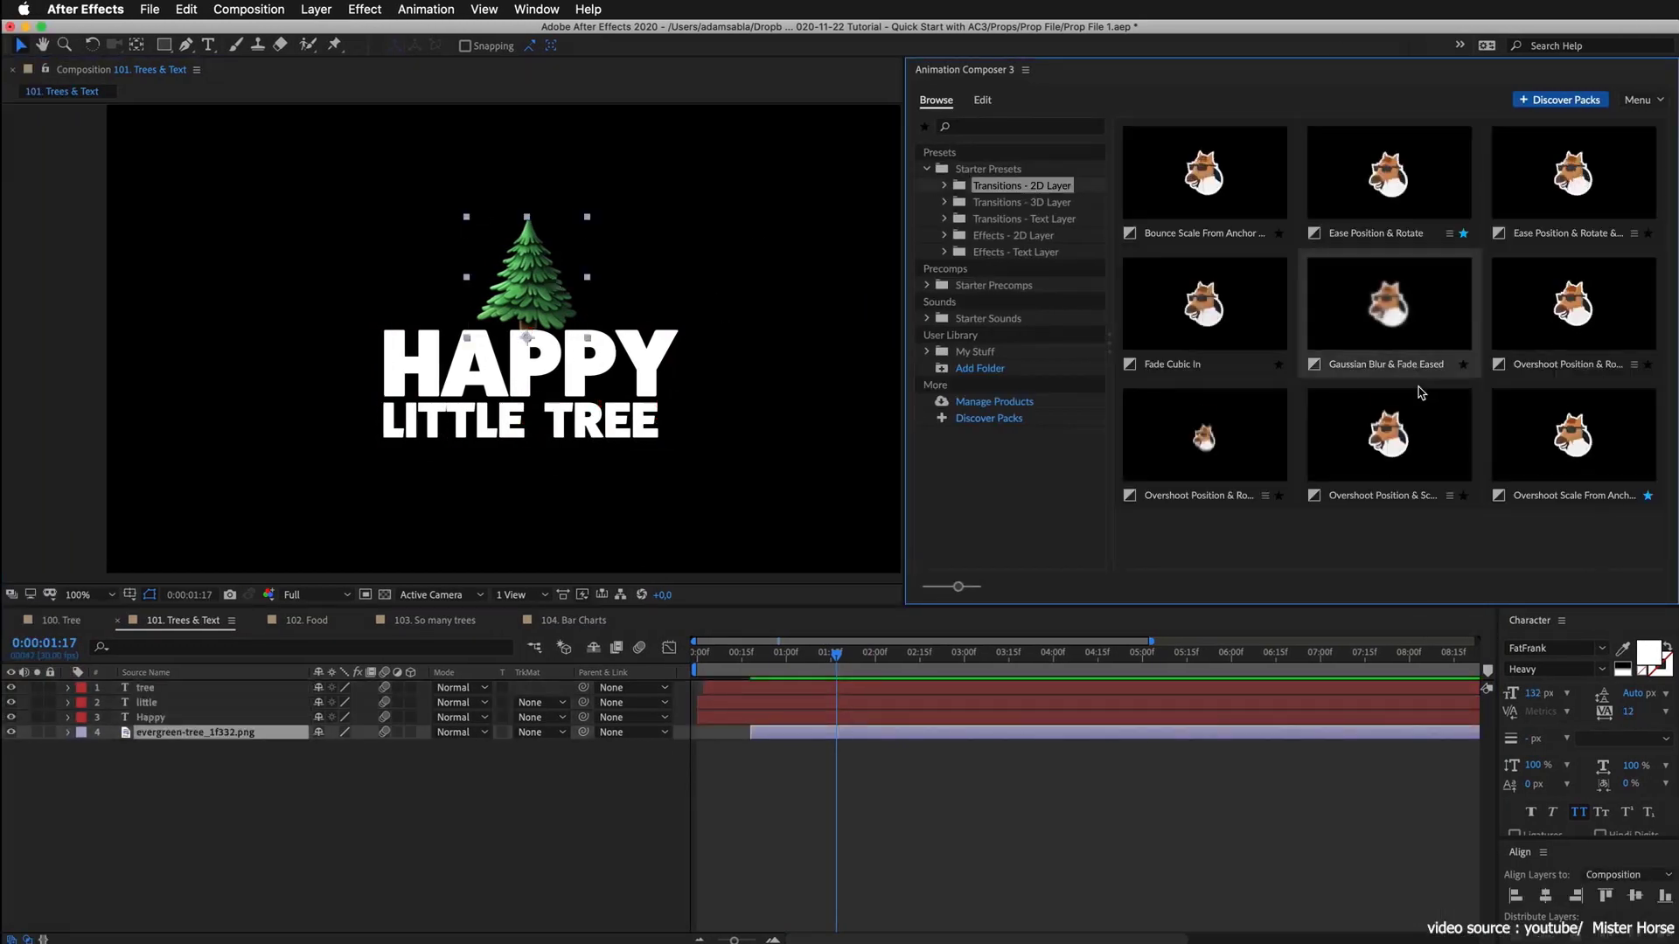
click(1573, 434)
click(1497, 587)
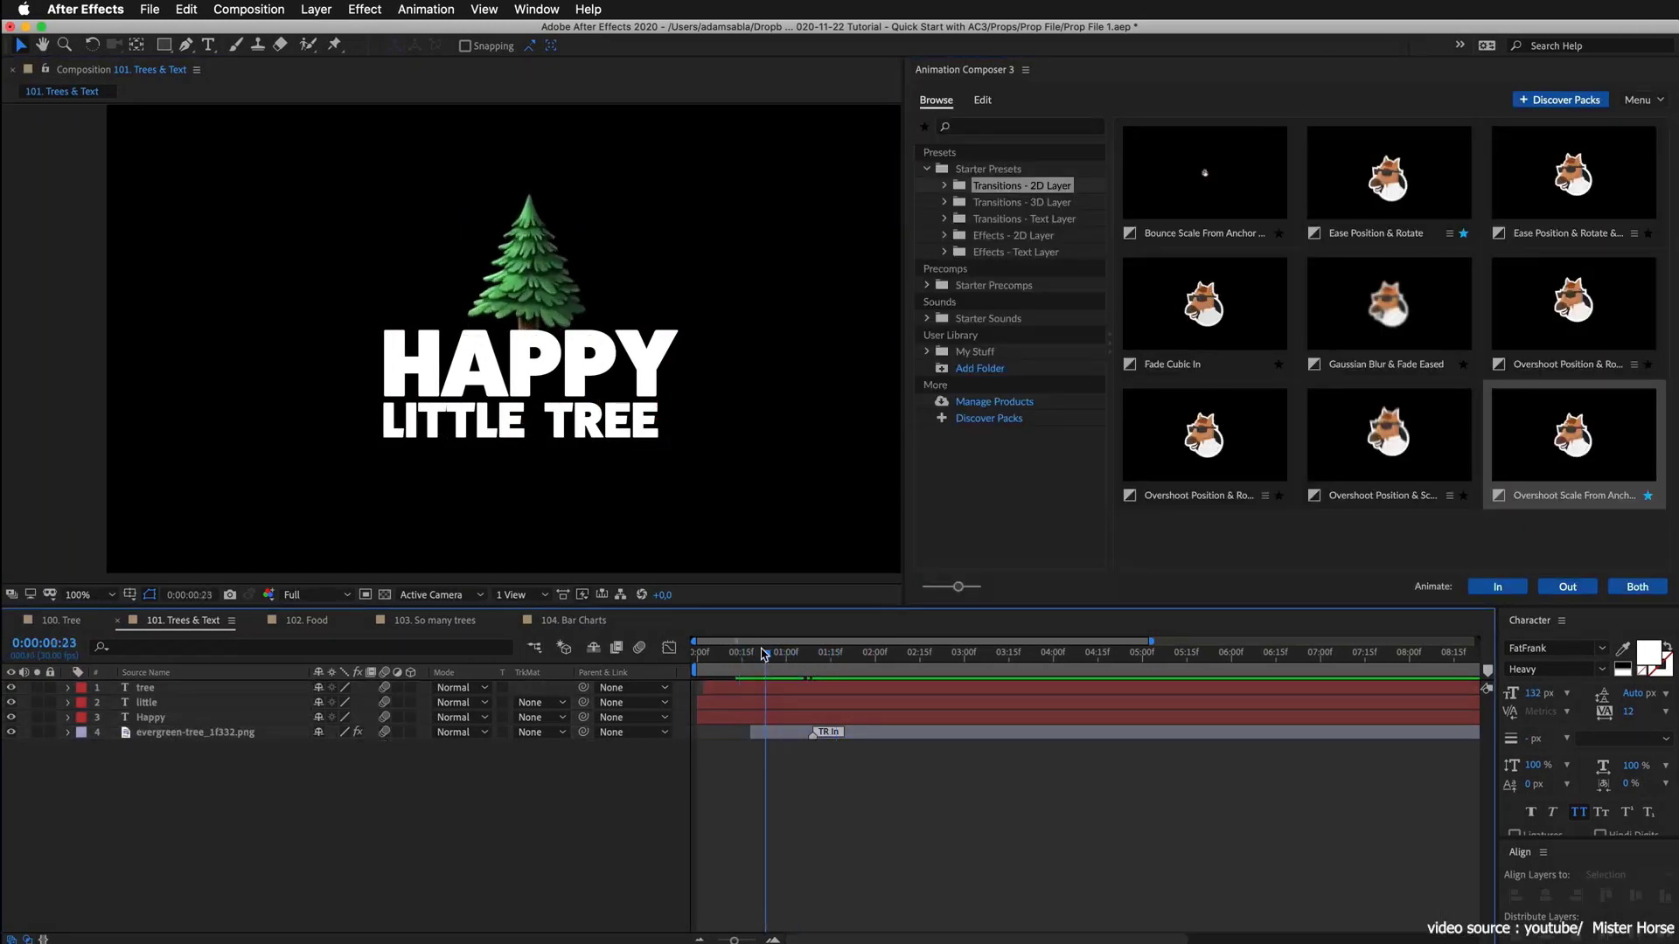
Step: Give the HAPPY text layer a Scale Characters Randomly entrance transition
click(446, 371)
click(1033, 219)
scroll(1487, 350, down, 3)
click(1555, 346)
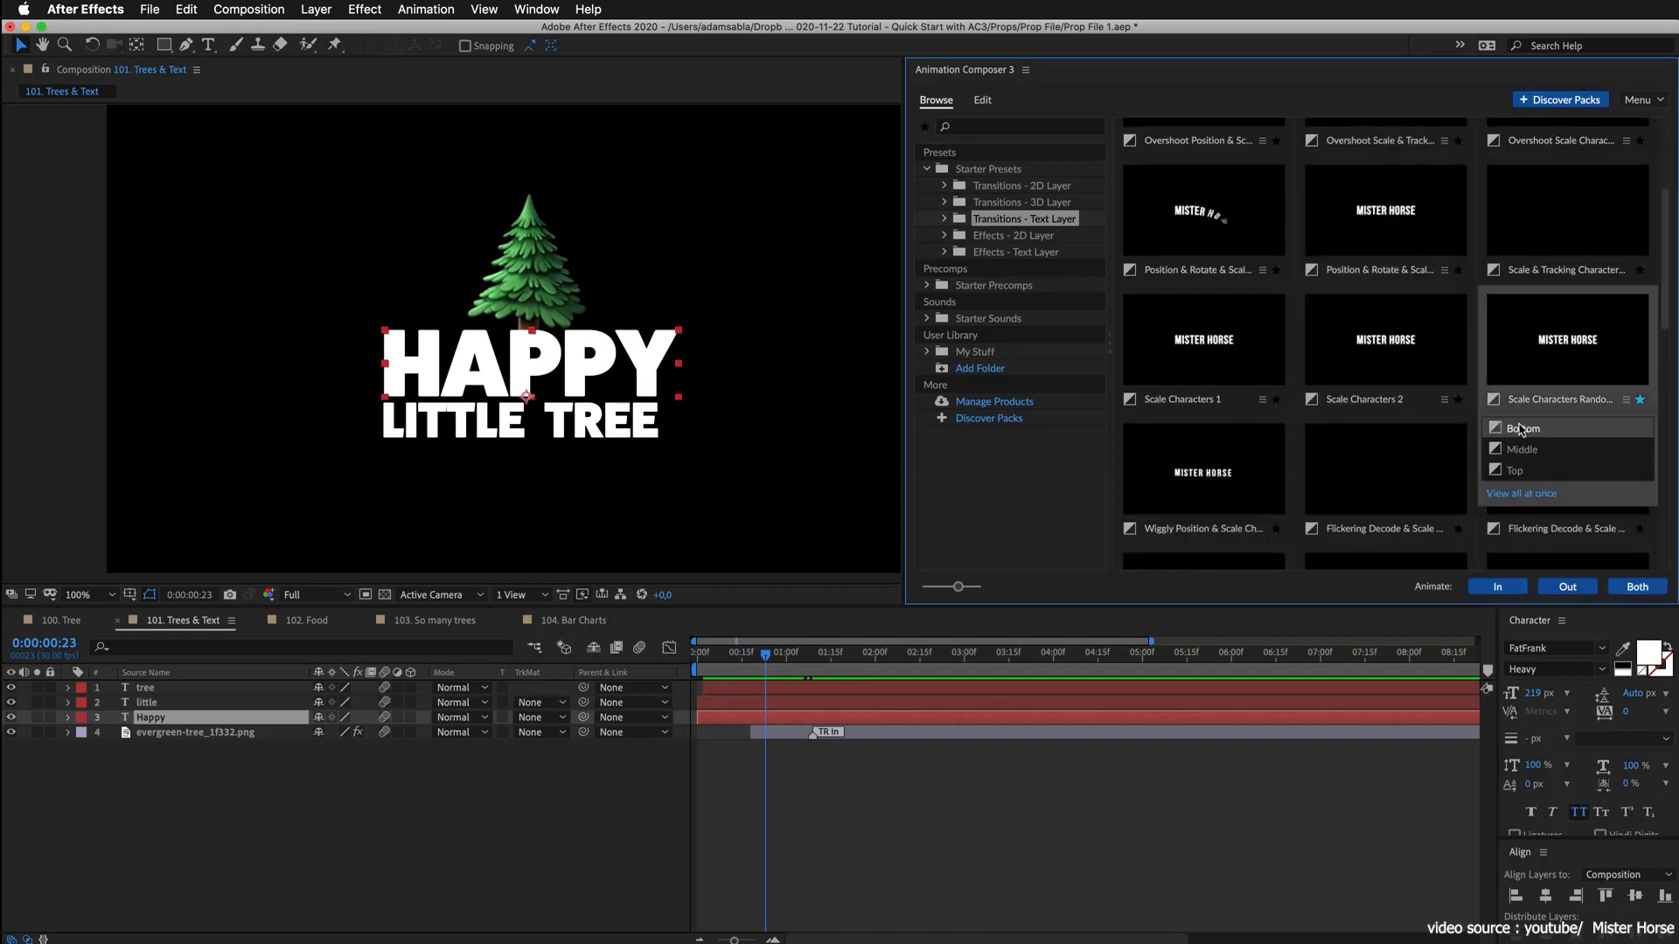
click(1497, 587)
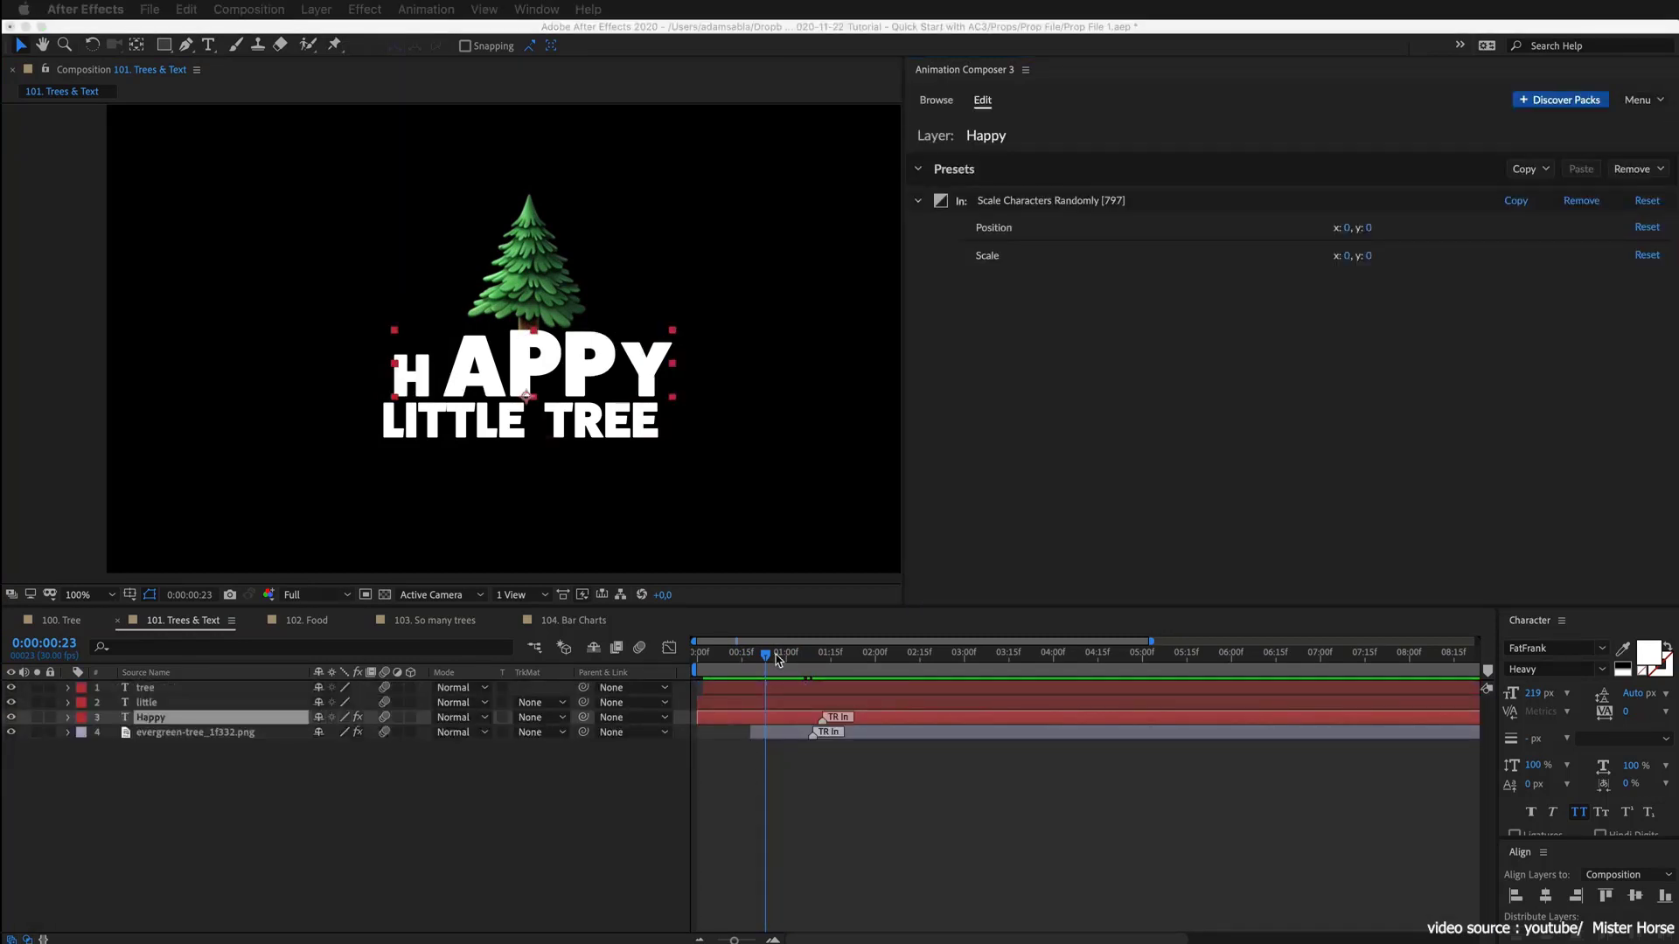
click(705, 670)
Step: Apply an Ease Position & Rotate entrance to the tree text and paste it onto little
click(486, 437)
click(612, 438)
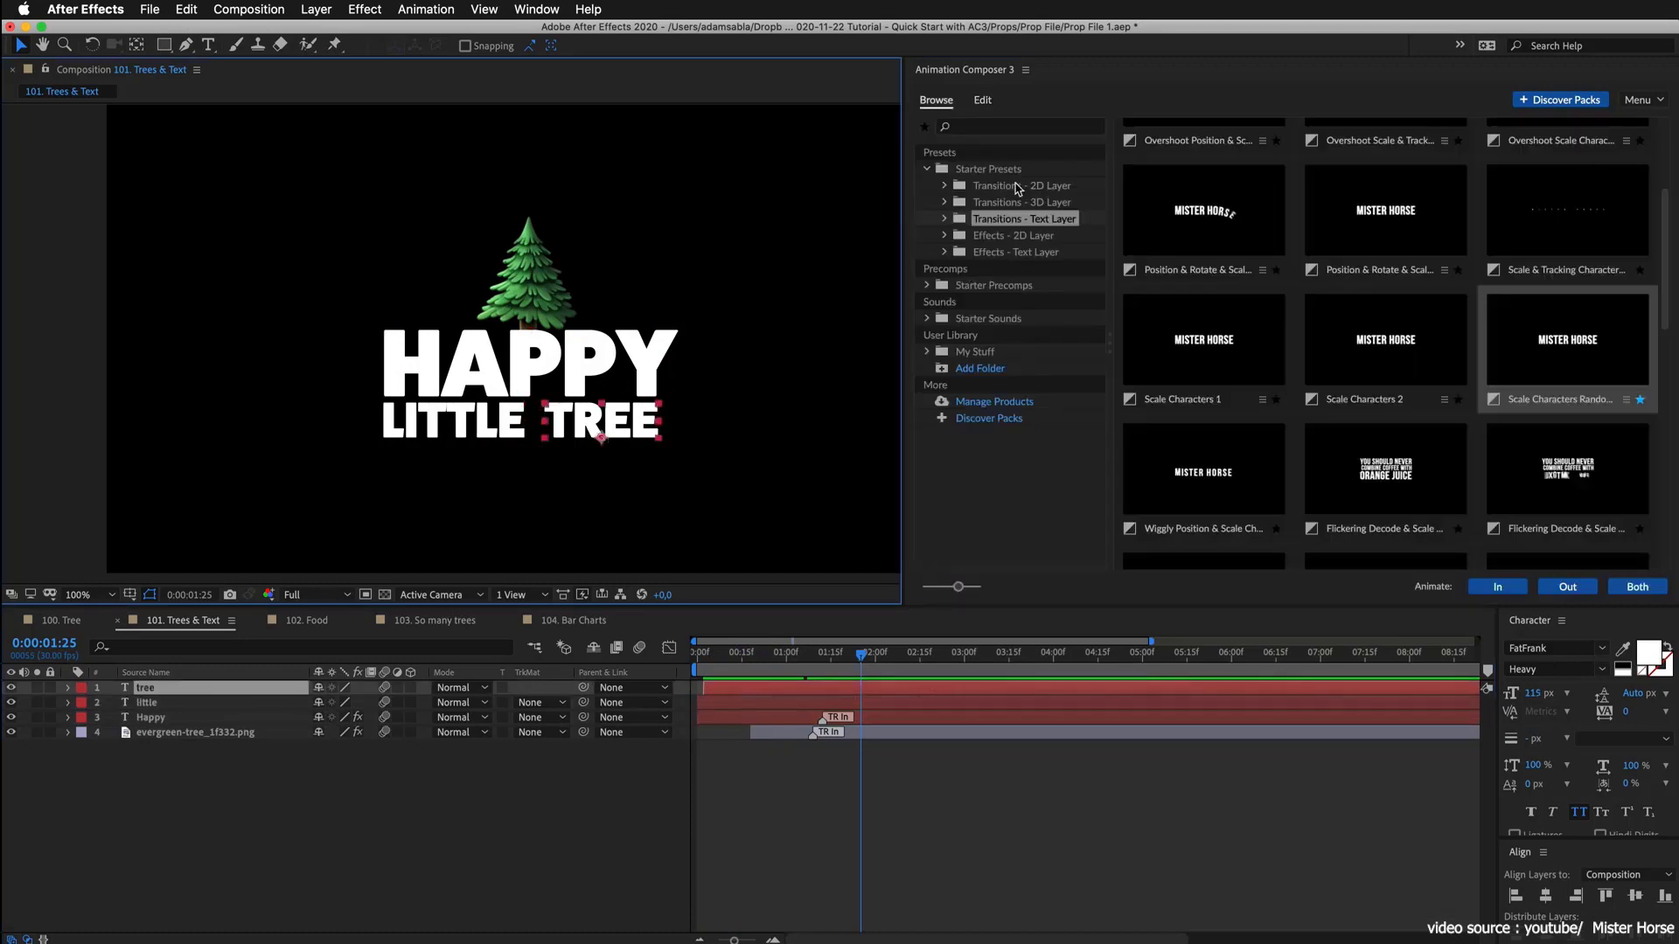
click(1019, 185)
click(1375, 183)
click(1497, 587)
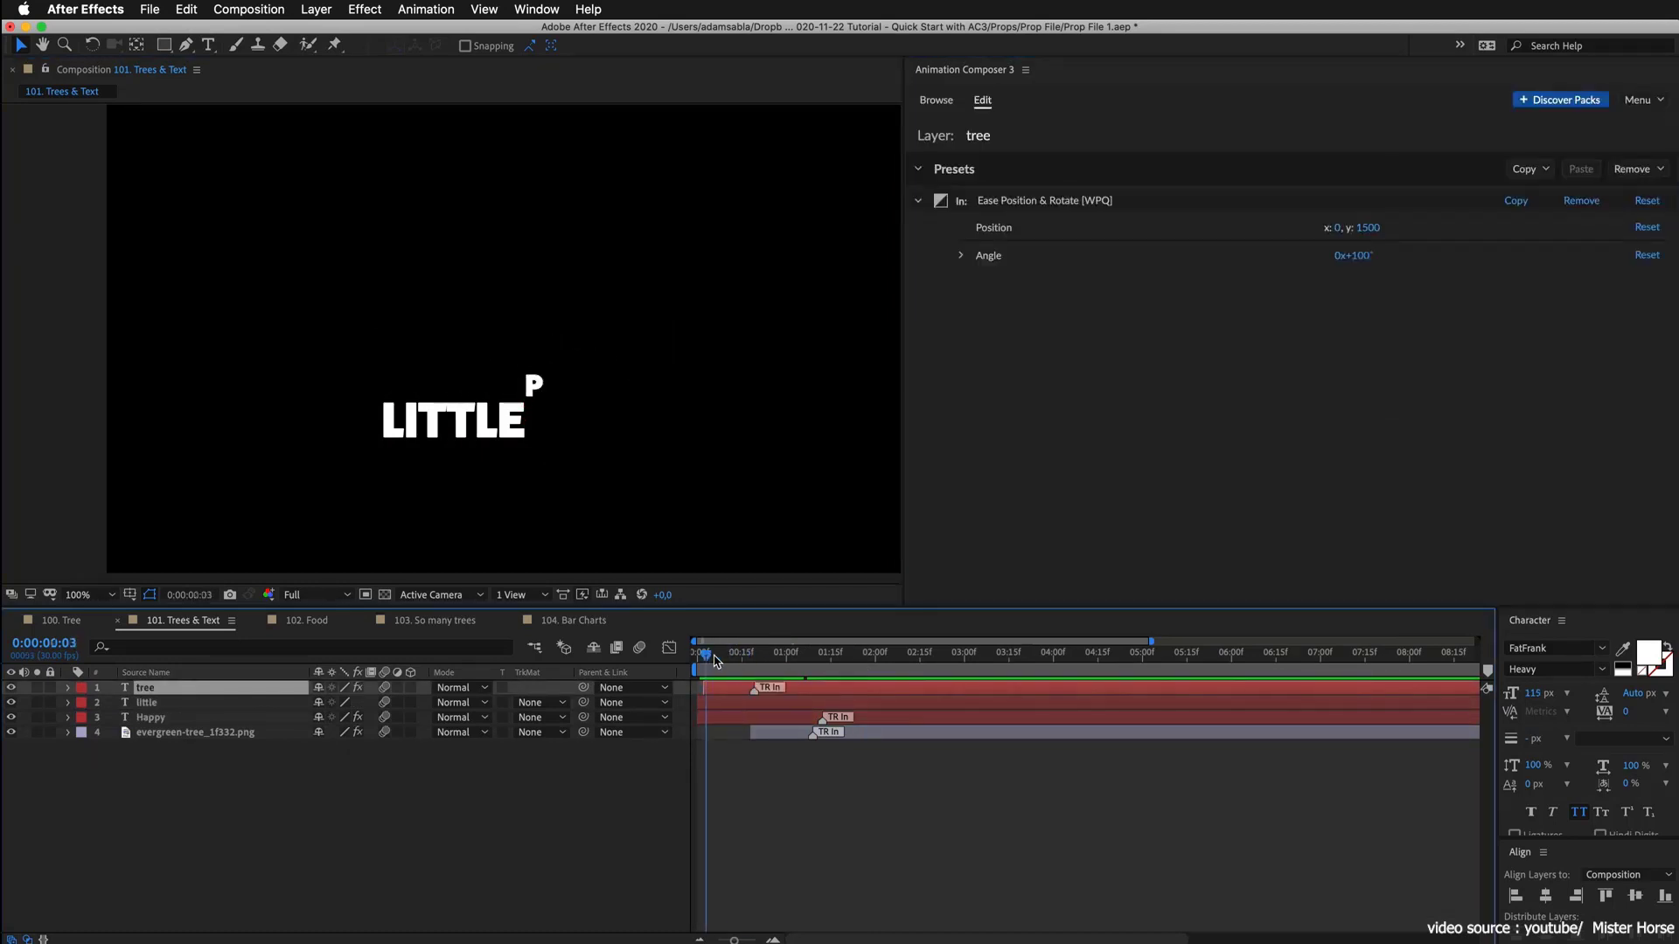
click(1523, 169)
key(super+Down)
key(super+v)
click(719, 658)
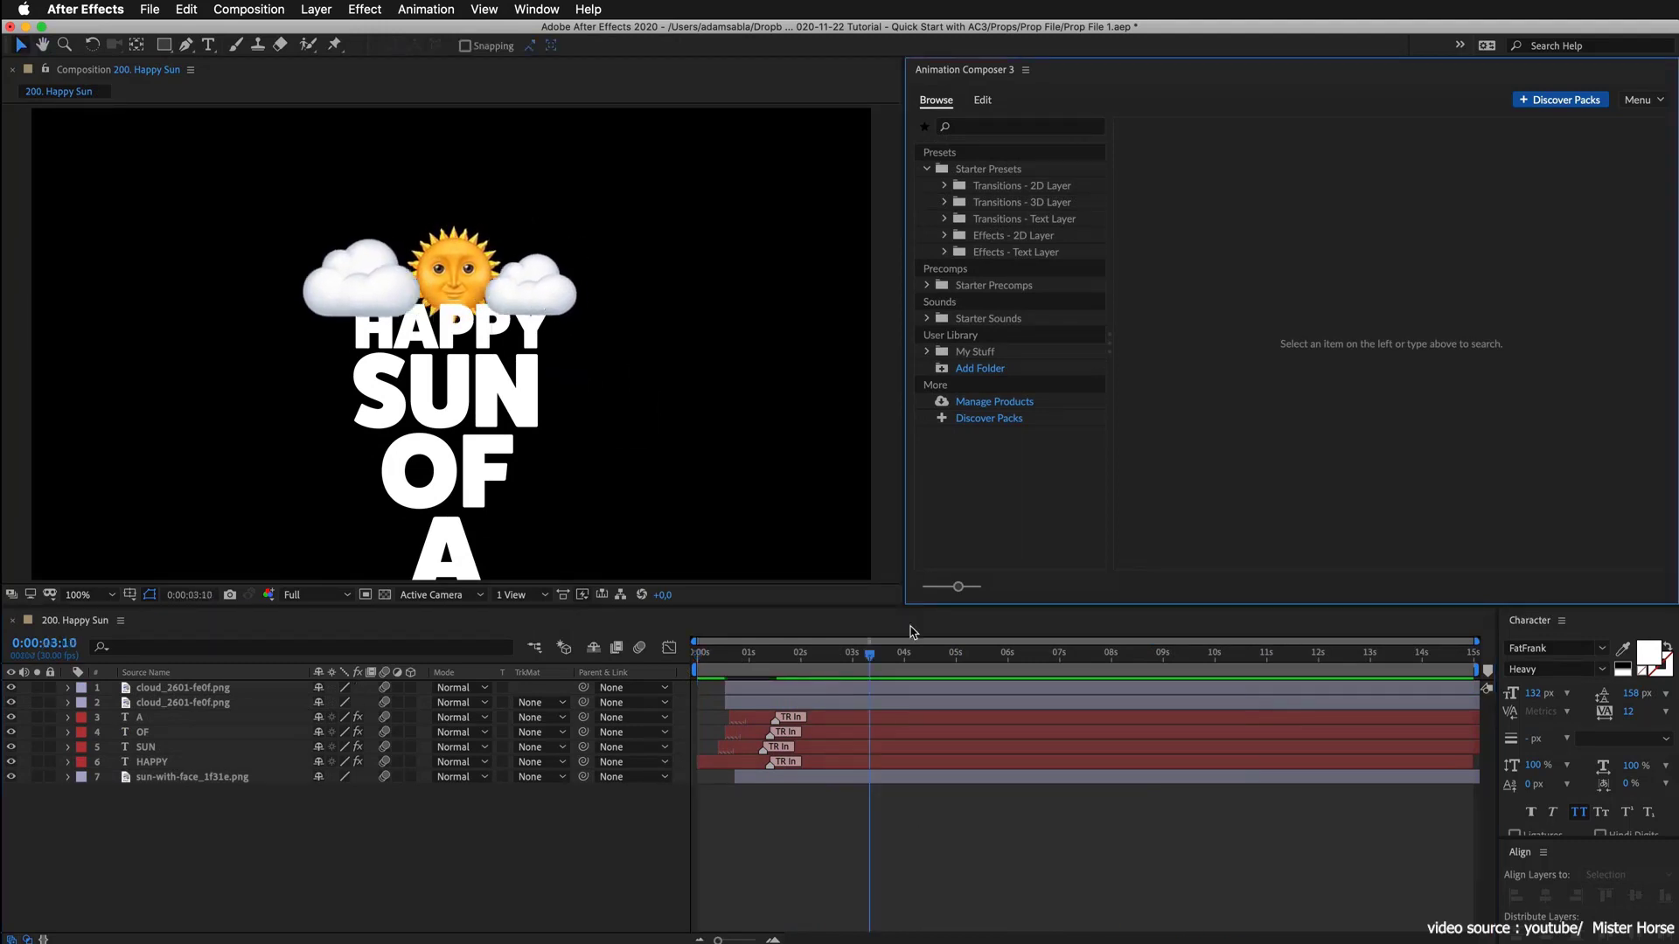
Step: Remove all effects from the sun and both cloud layers, then preview the bare animation
click(1014, 236)
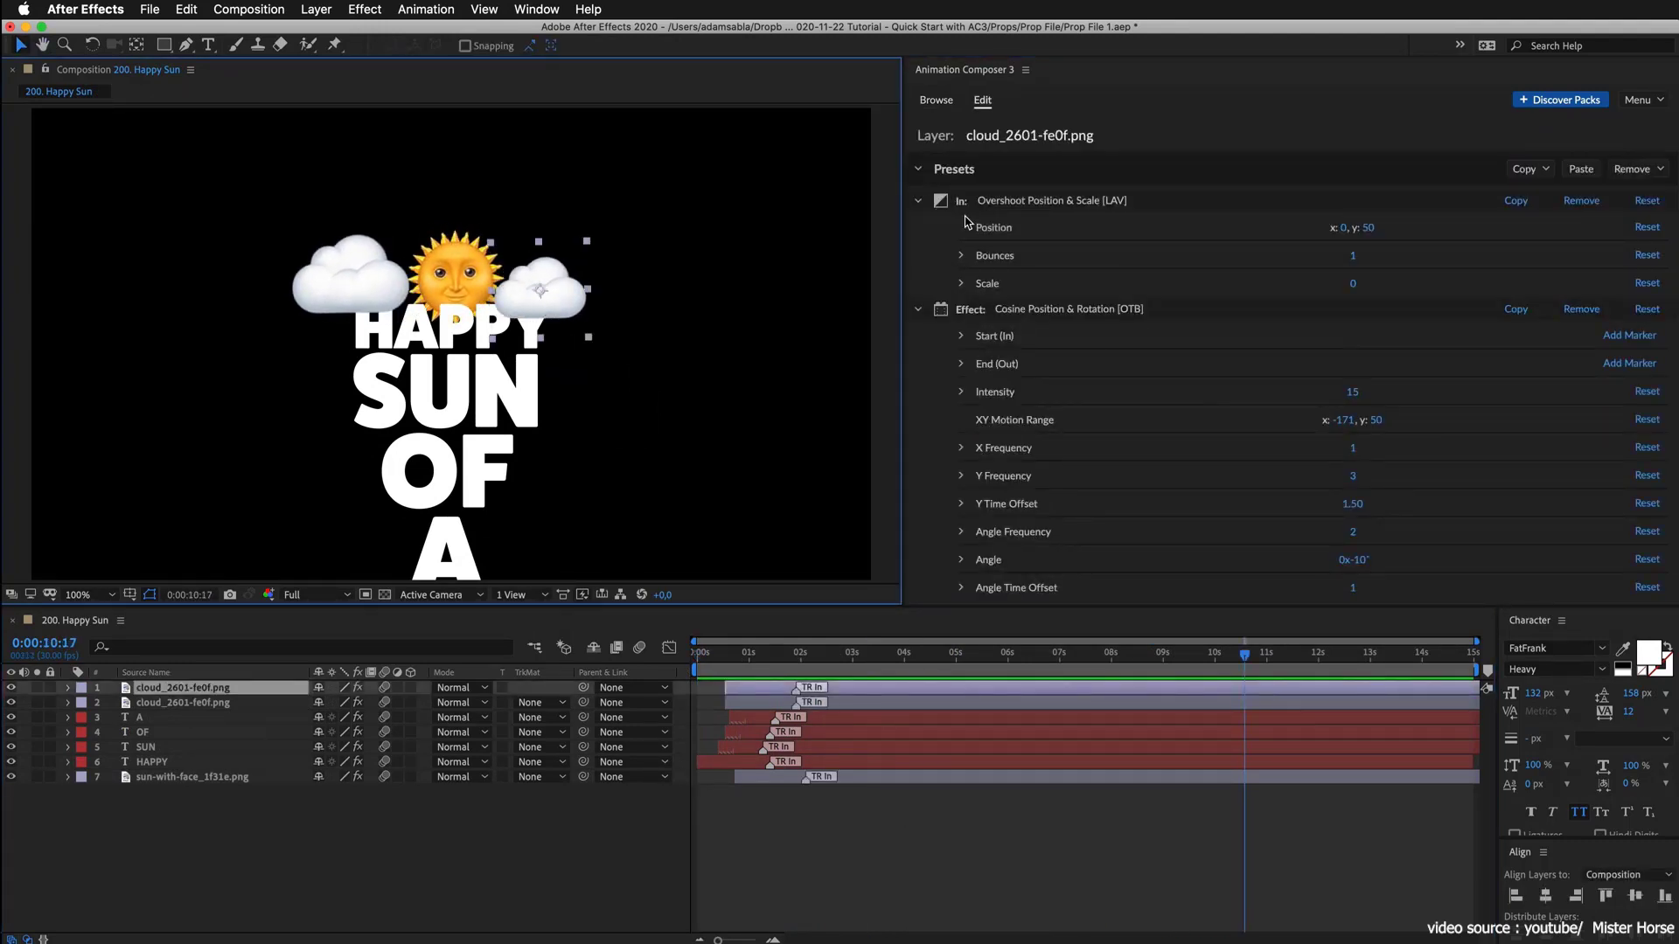
click(887, 653)
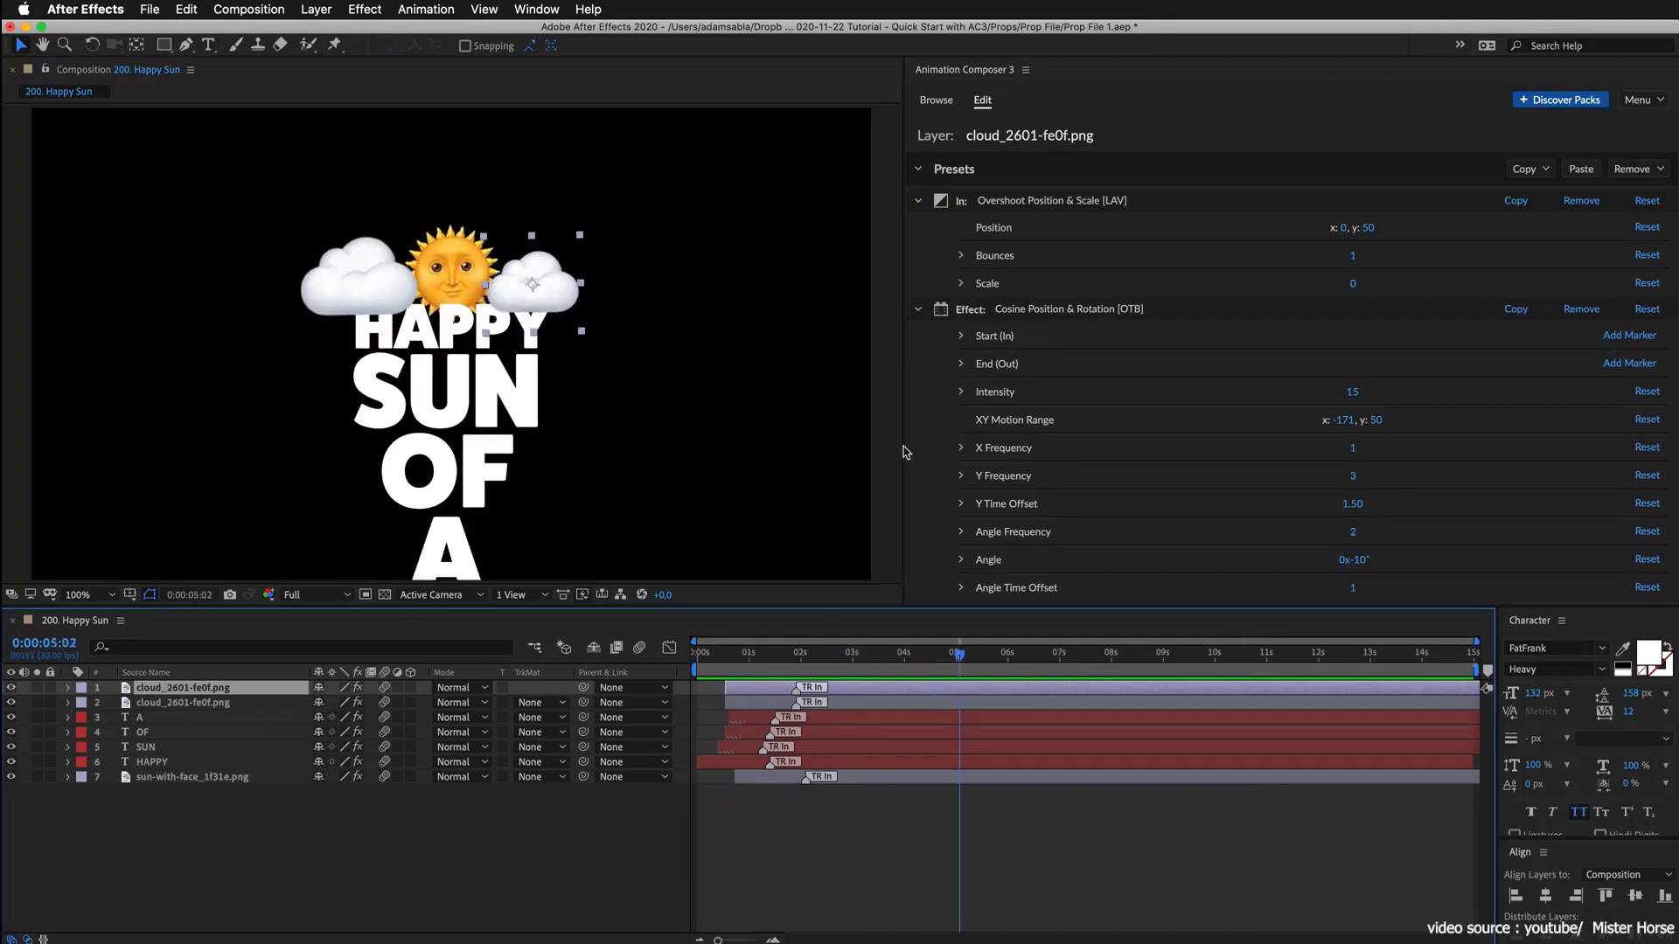
super+click(991, 705)
super+click(992, 776)
click(1637, 169)
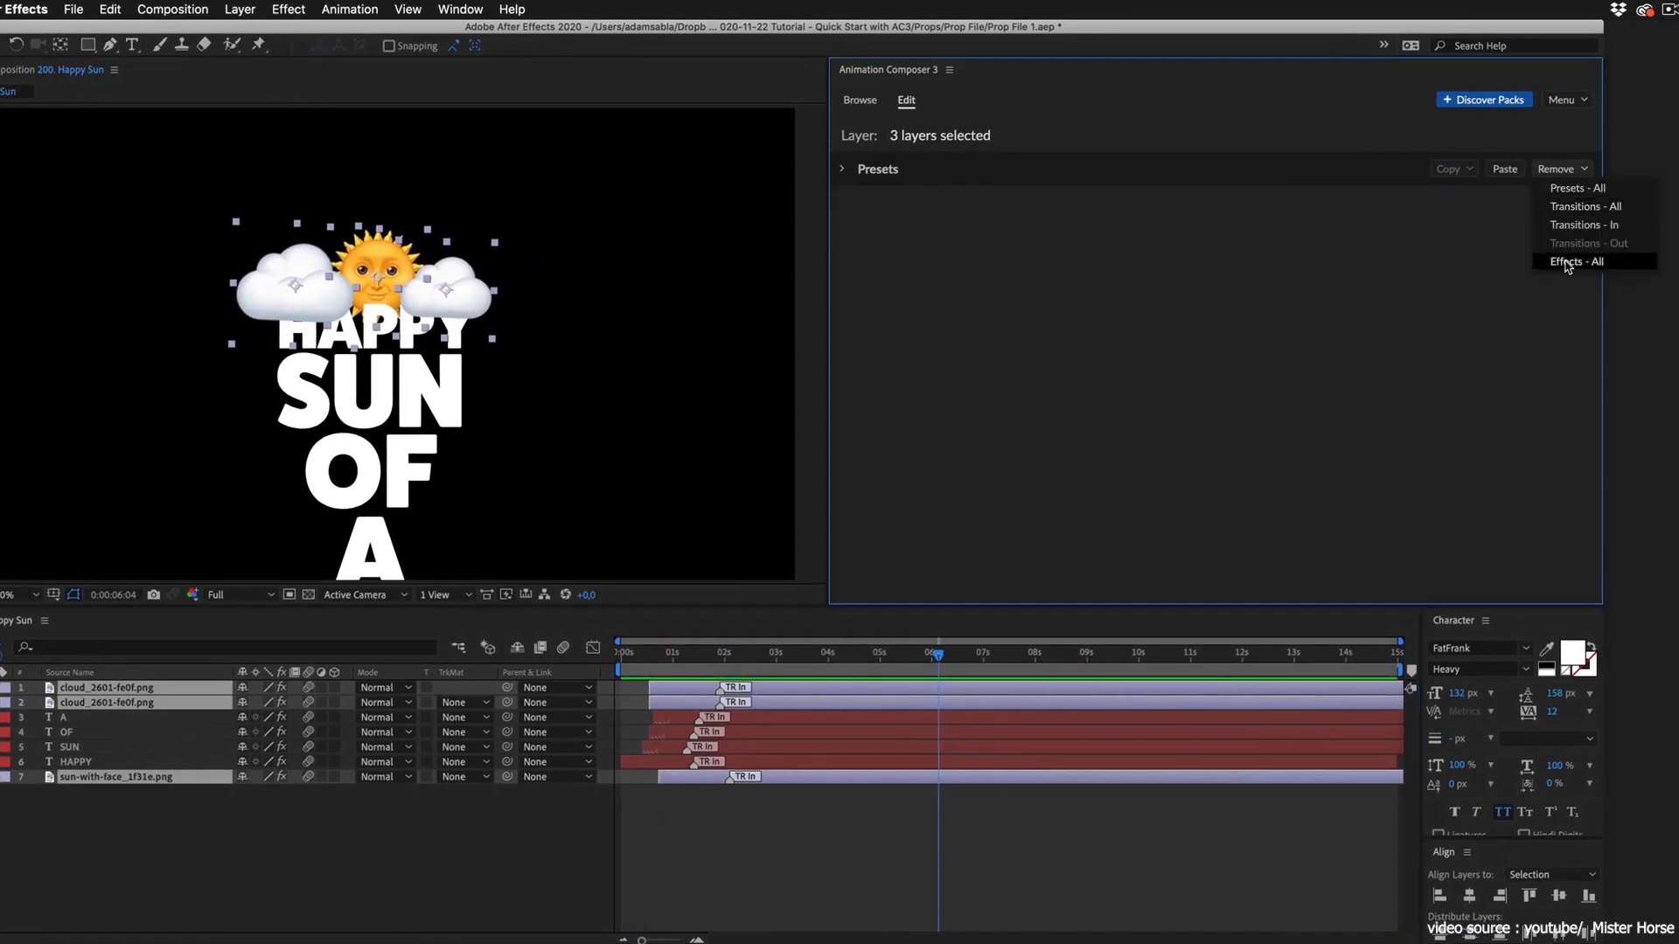
click(1574, 363)
click(745, 656)
key(space)
Step: Apply the Cosine Position & Rotation preset from Effects - 2D Layer to the sun layer
click(350, 857)
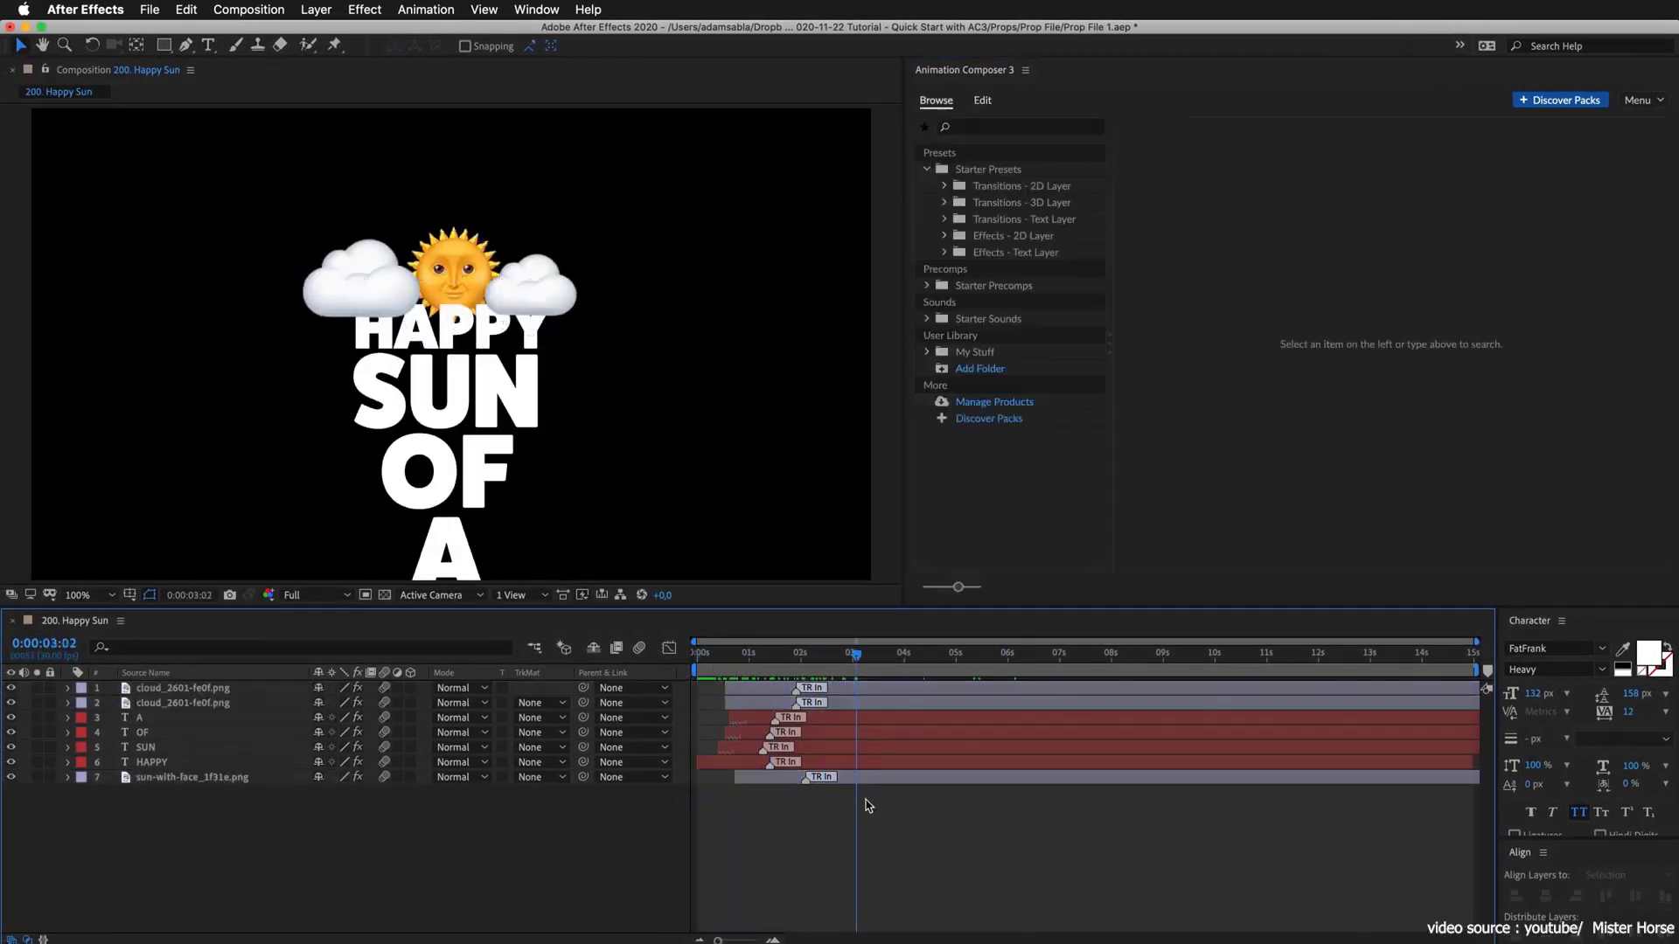
click(193, 776)
click(935, 100)
click(1015, 236)
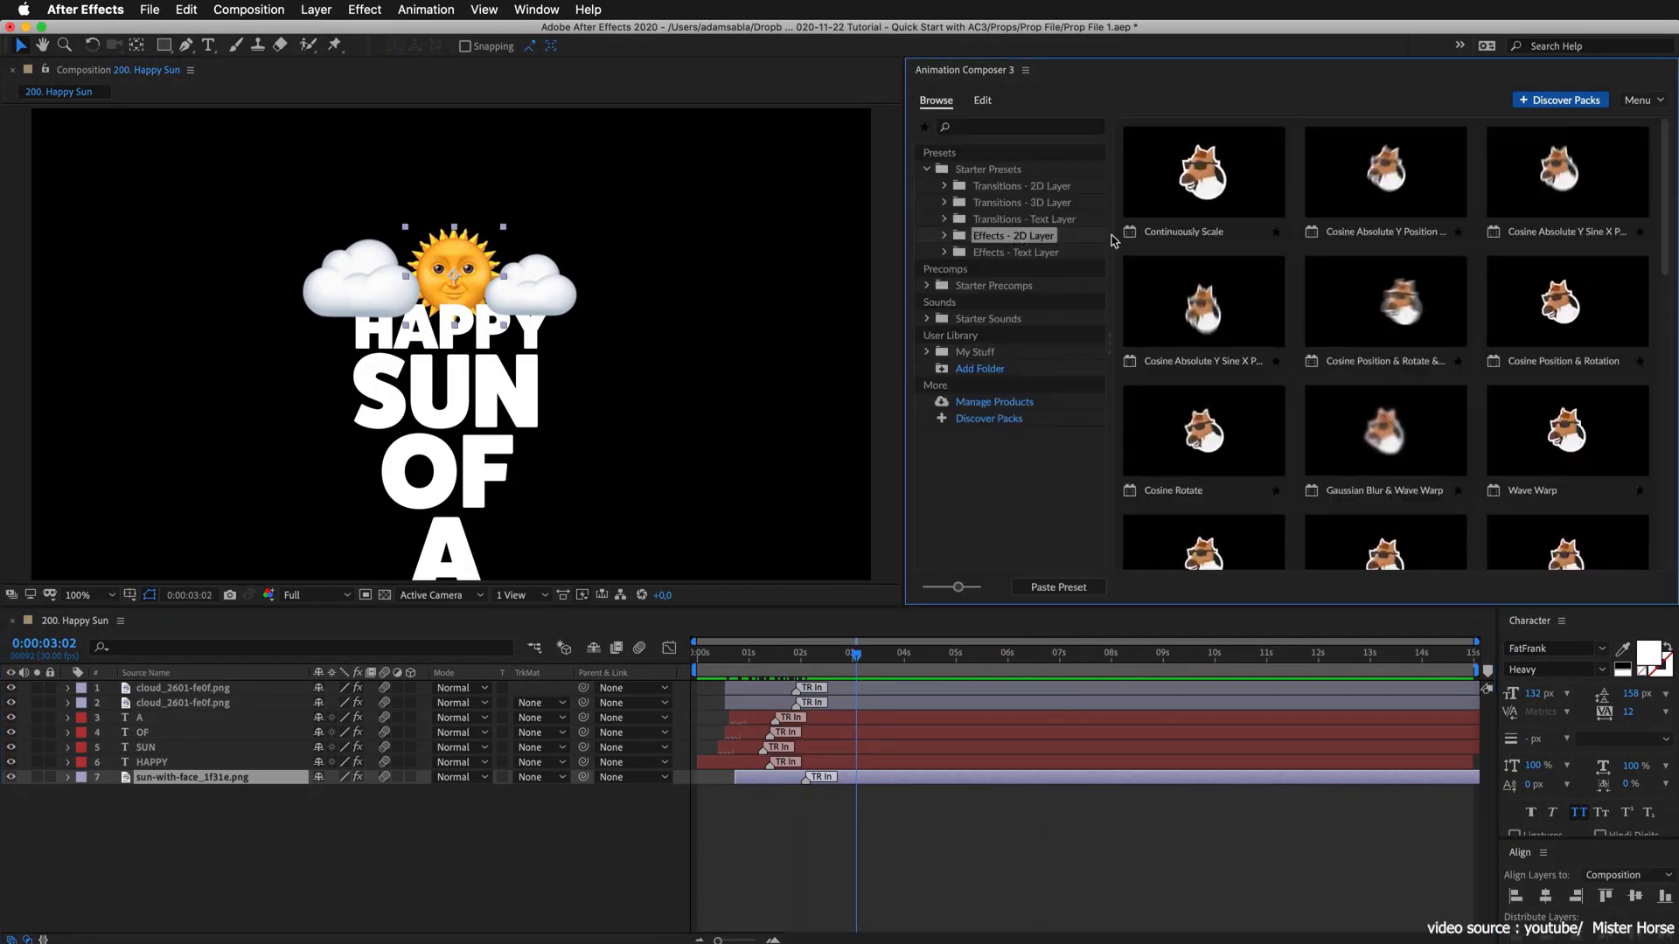
double_click(1567, 306)
click(1078, 660)
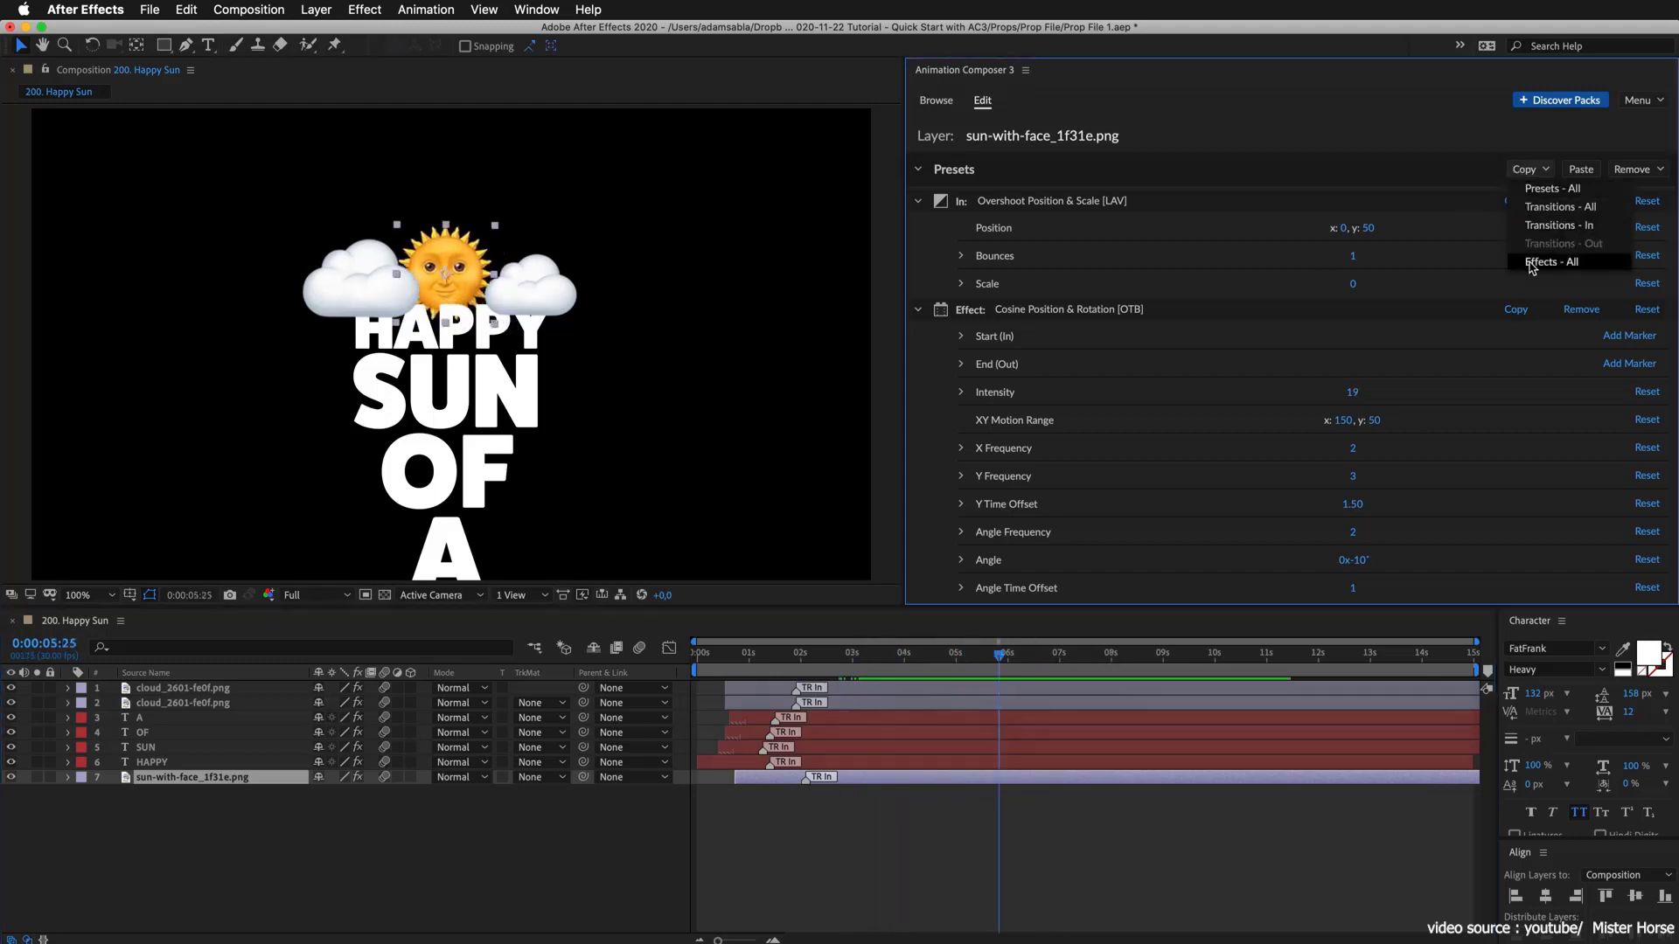
Step: Select both cloud layers, check them at 3:28, and edit their XY Motion Range
click(995, 702)
shift+click(993, 689)
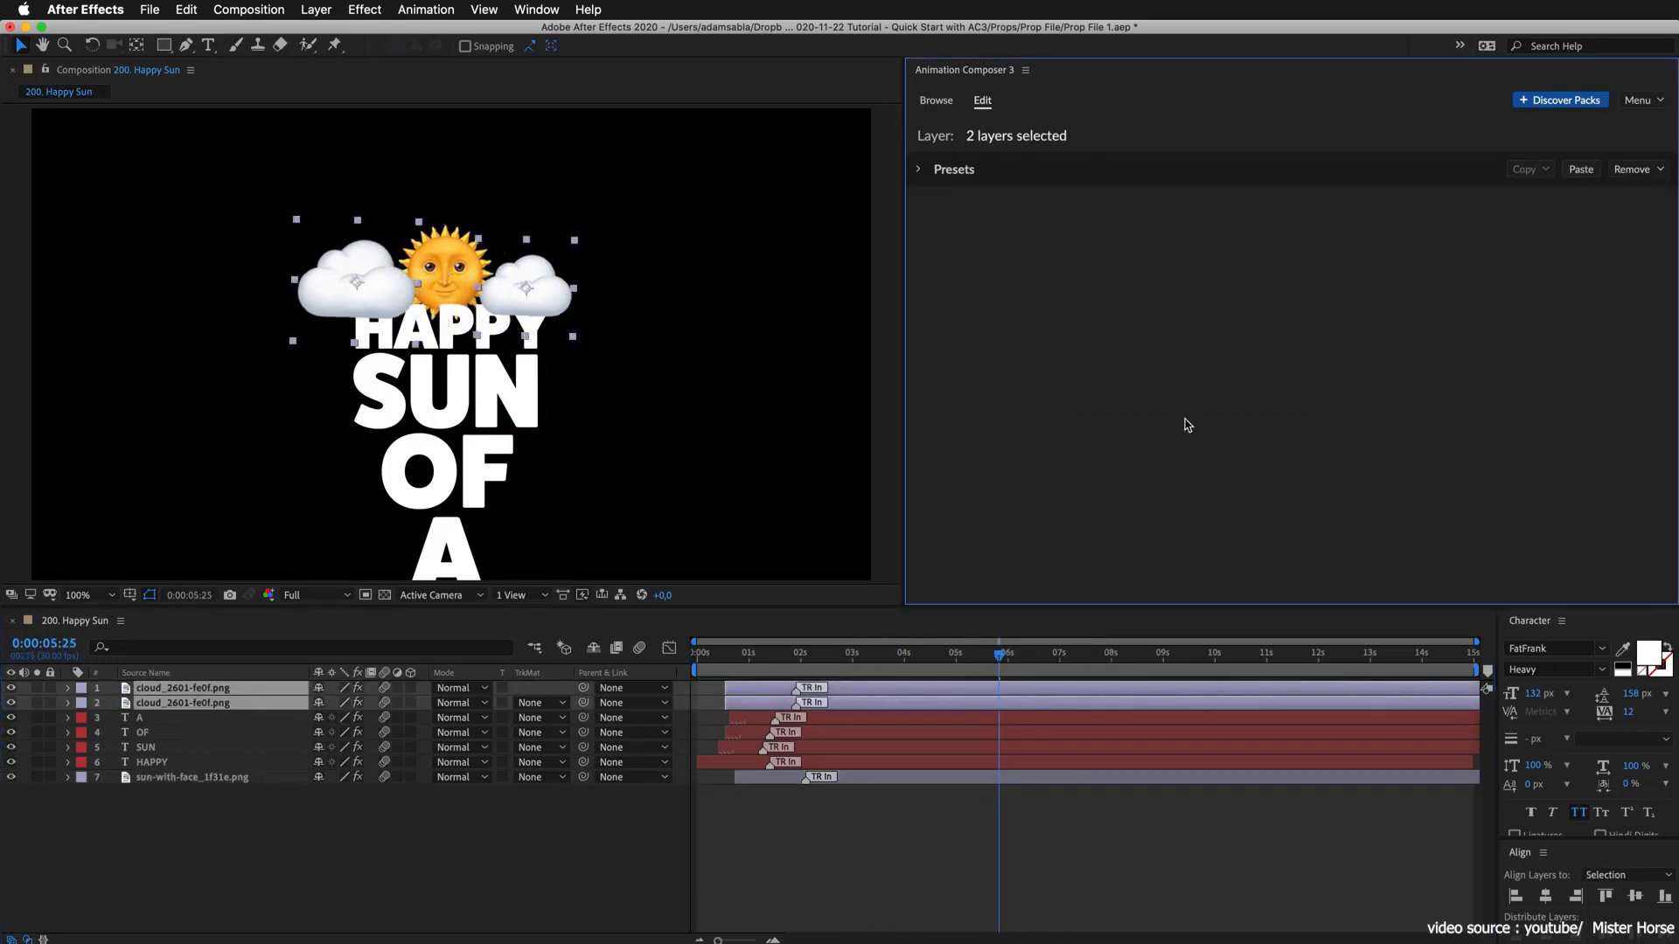
click(902, 657)
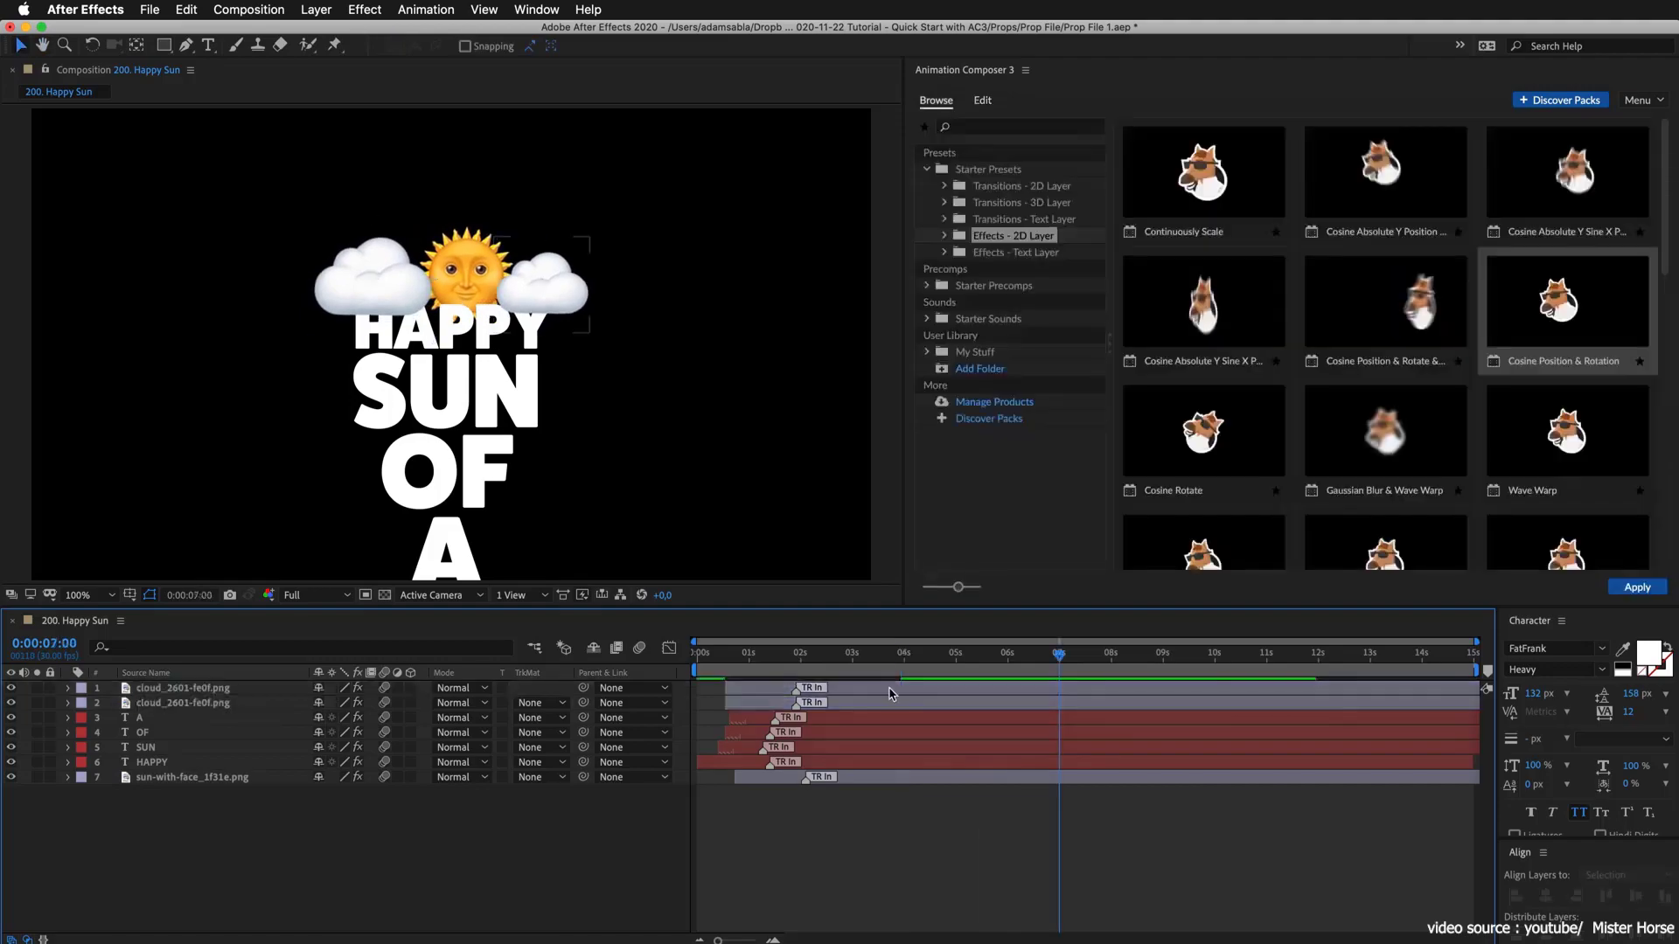
click(1339, 421)
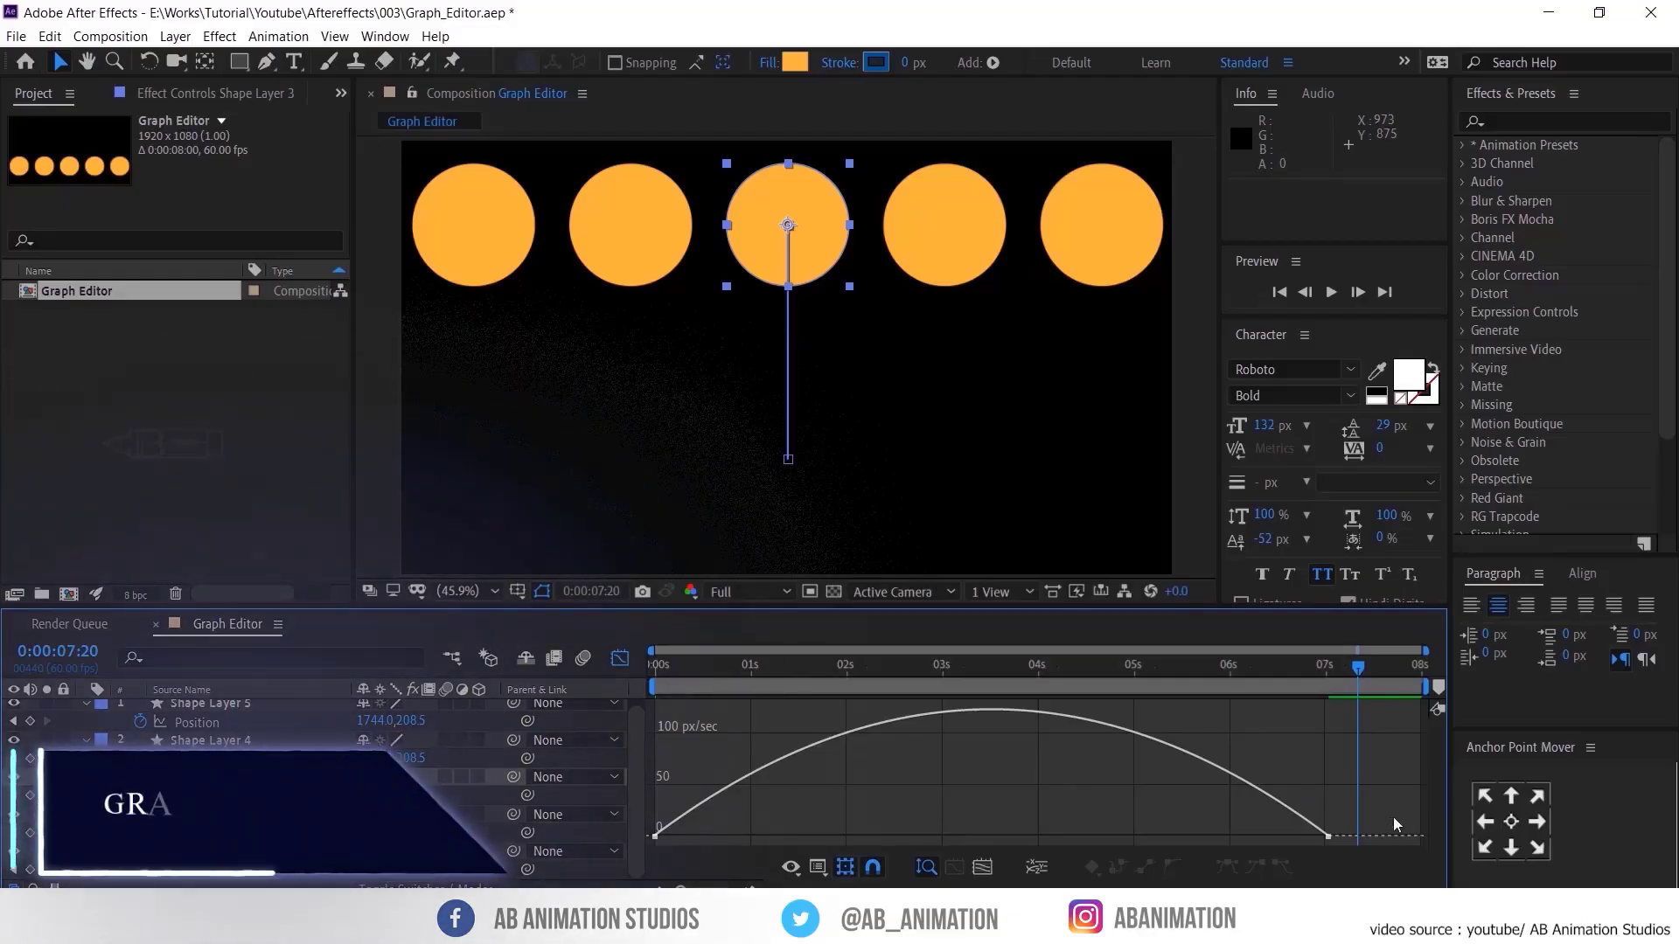
Step: Drag the ease influence handle left so the circles start fast, then preview the result
drag(1312, 837, 989, 837)
key(space)
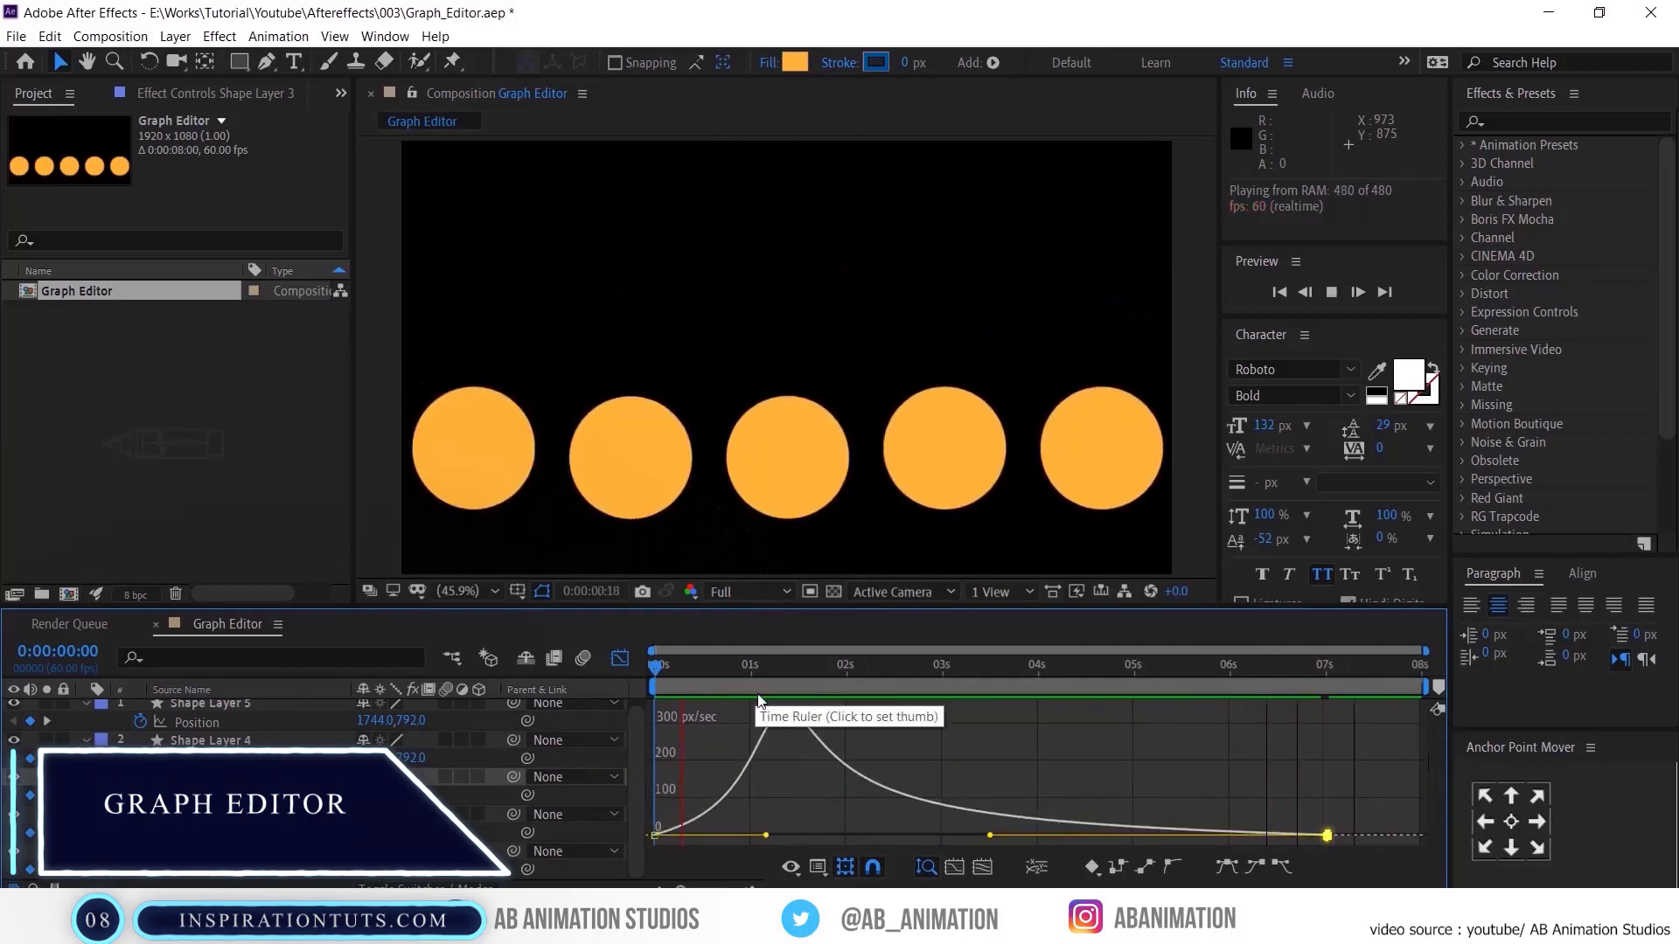
click(619, 657)
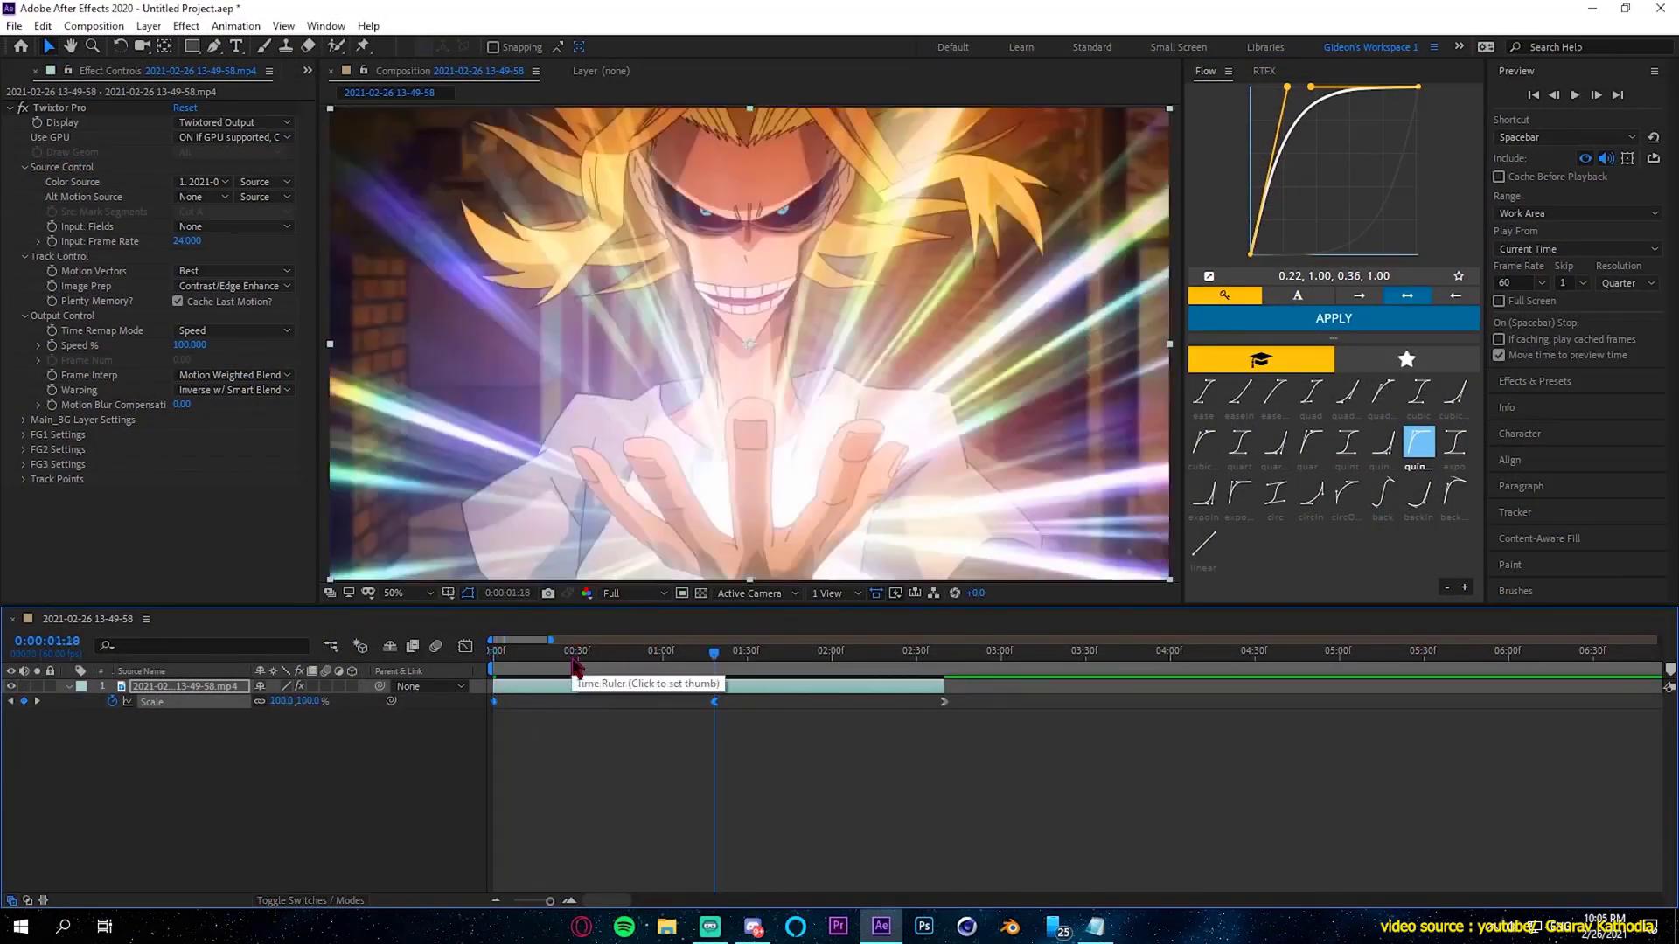
Step: Review the Scale speed graph, then apply Flow's 80-80 user curve to the keyframes
click(1425, 373)
key(Home)
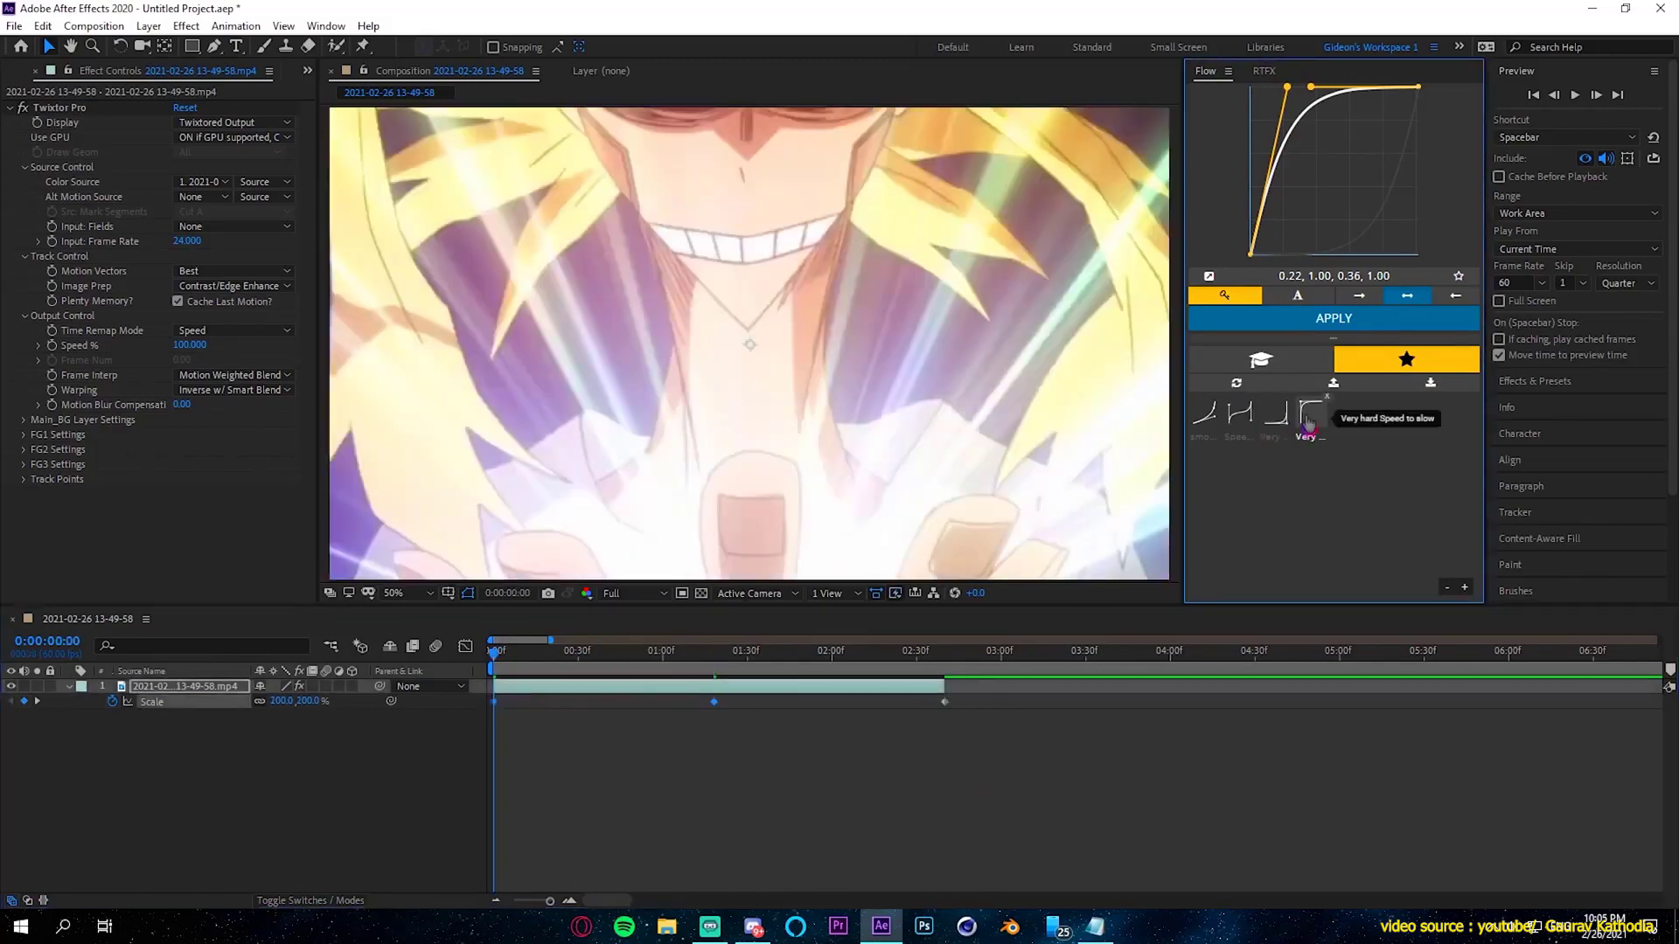
key(space)
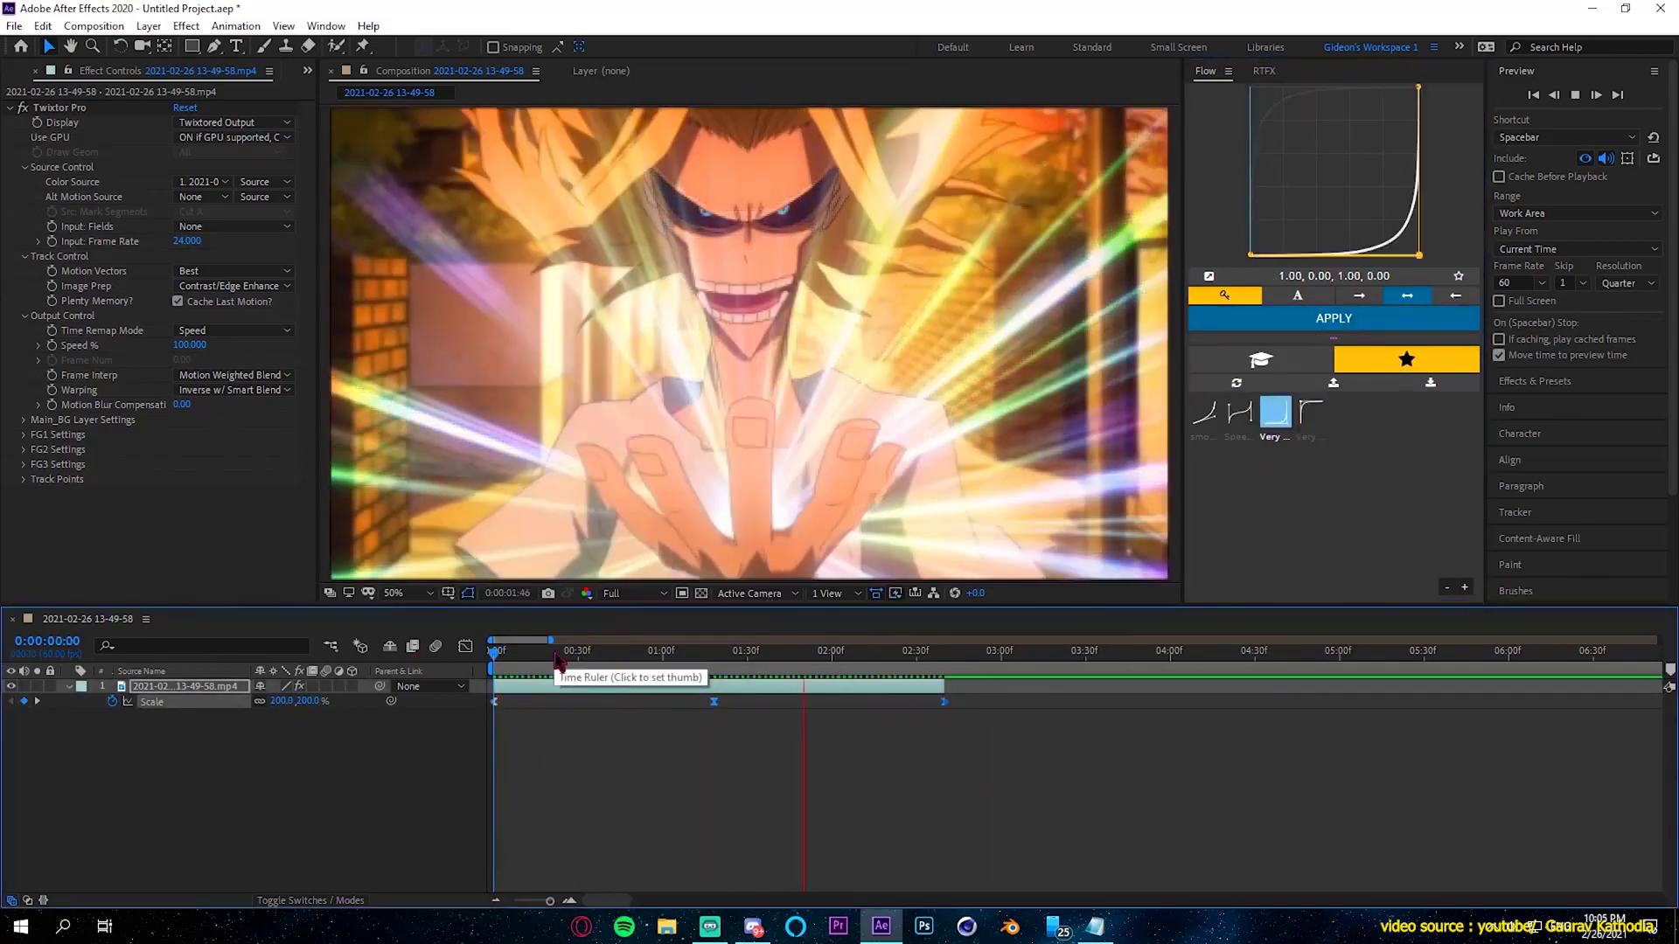
key(shift+F3)
click(466, 647)
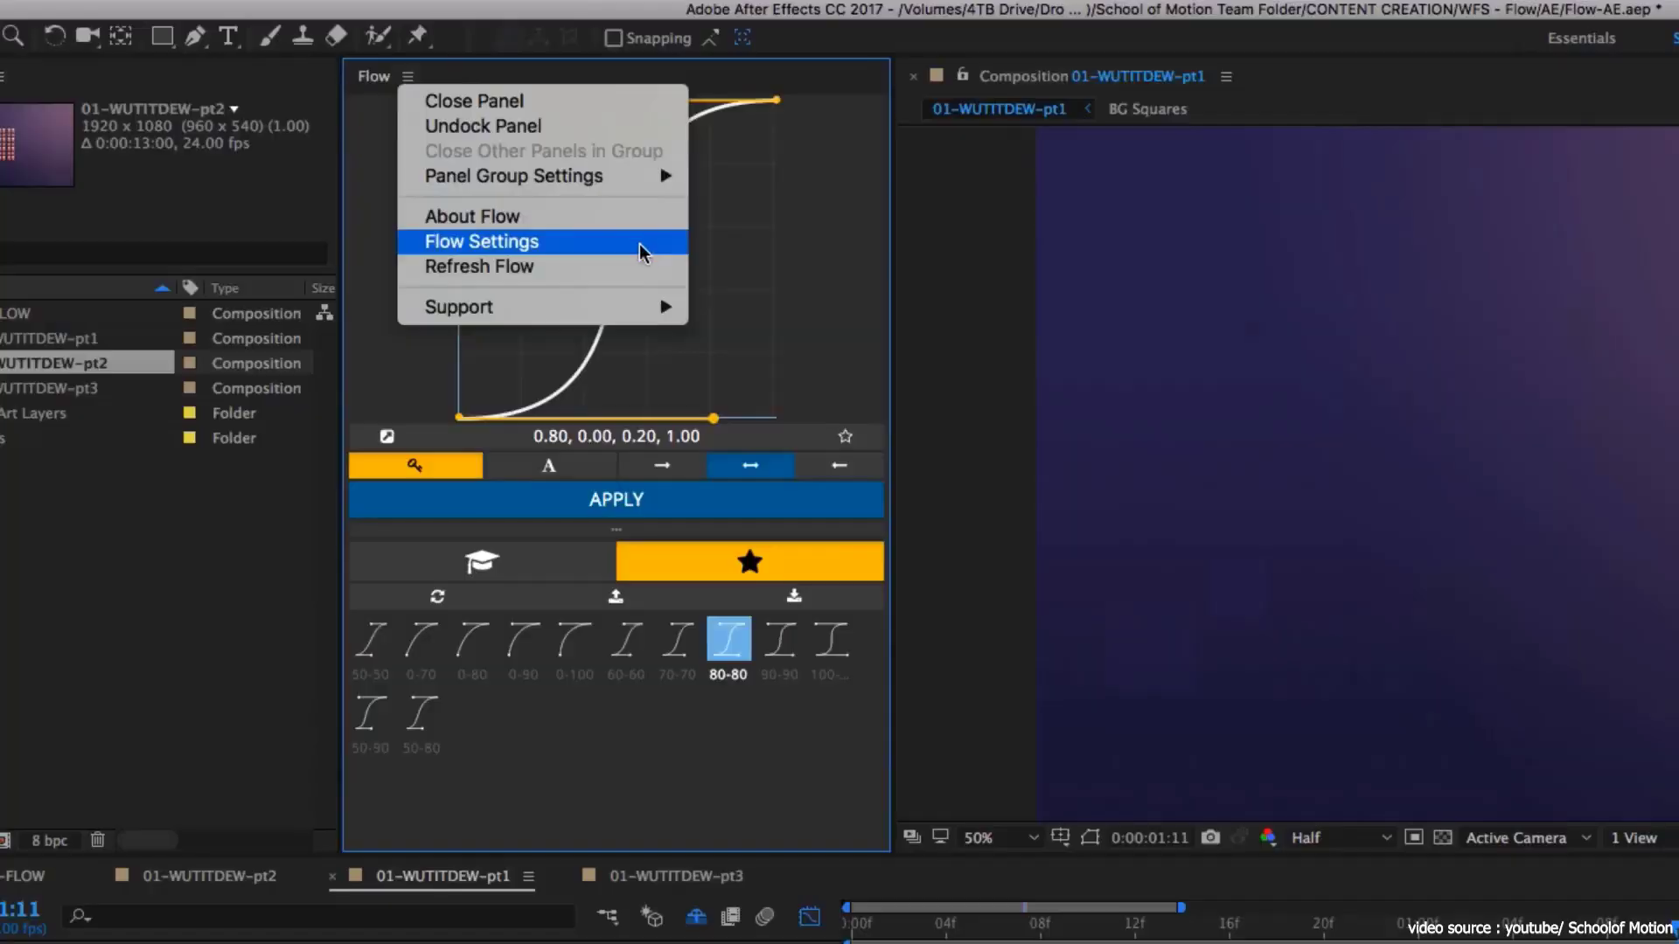
click(487, 190)
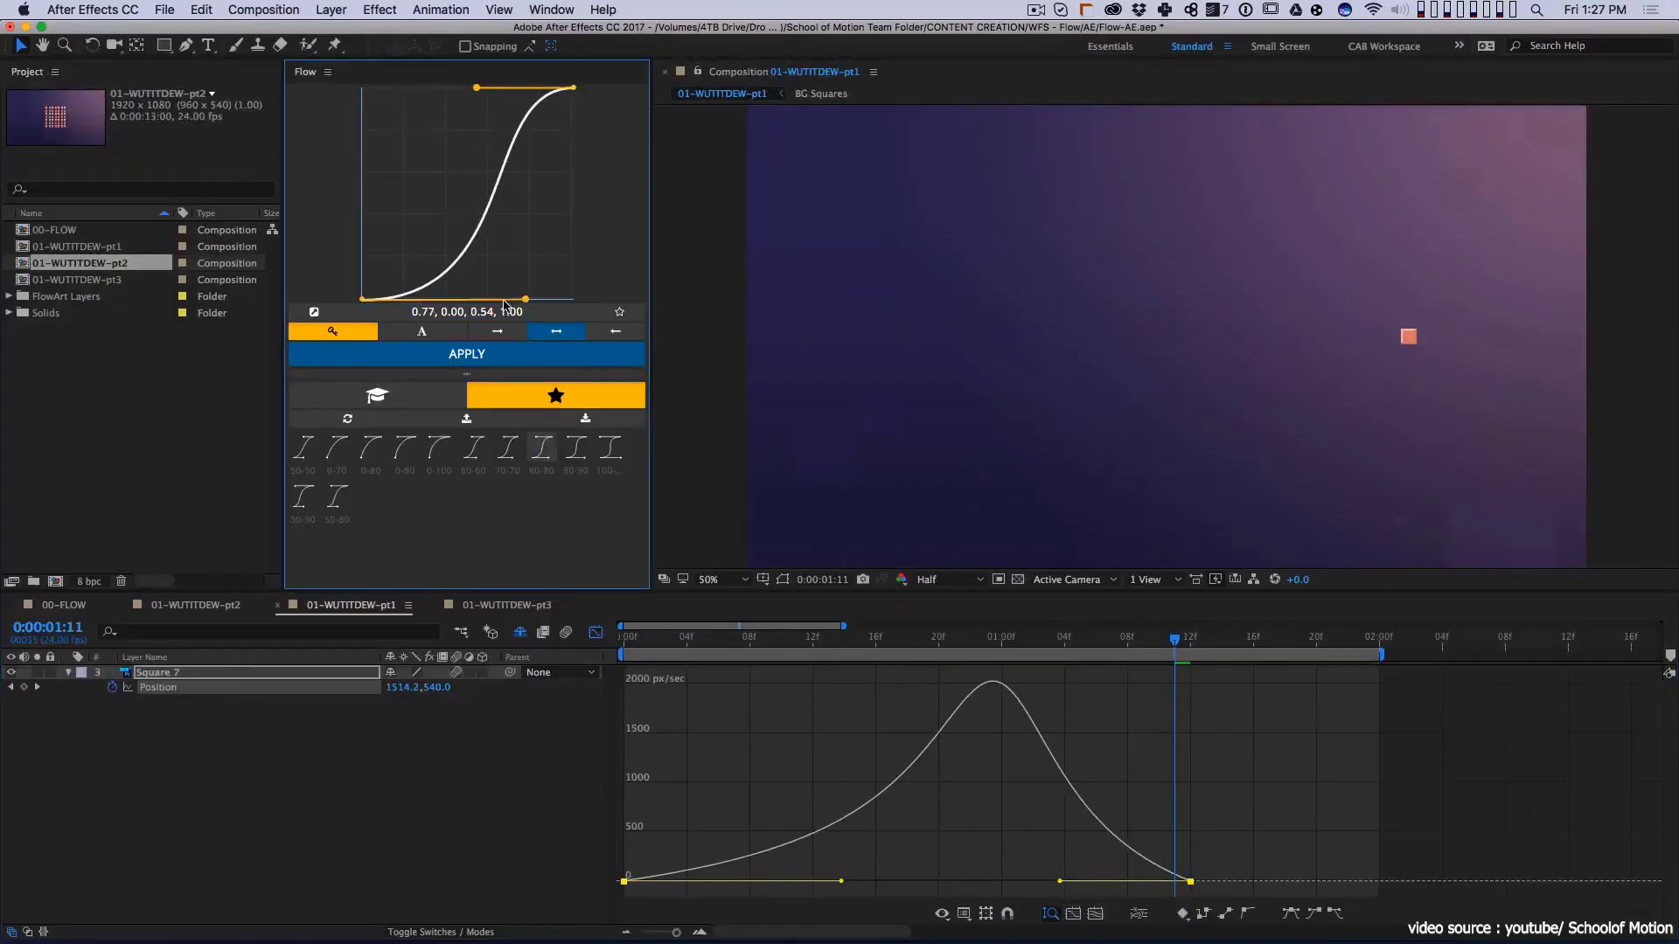
click(336, 496)
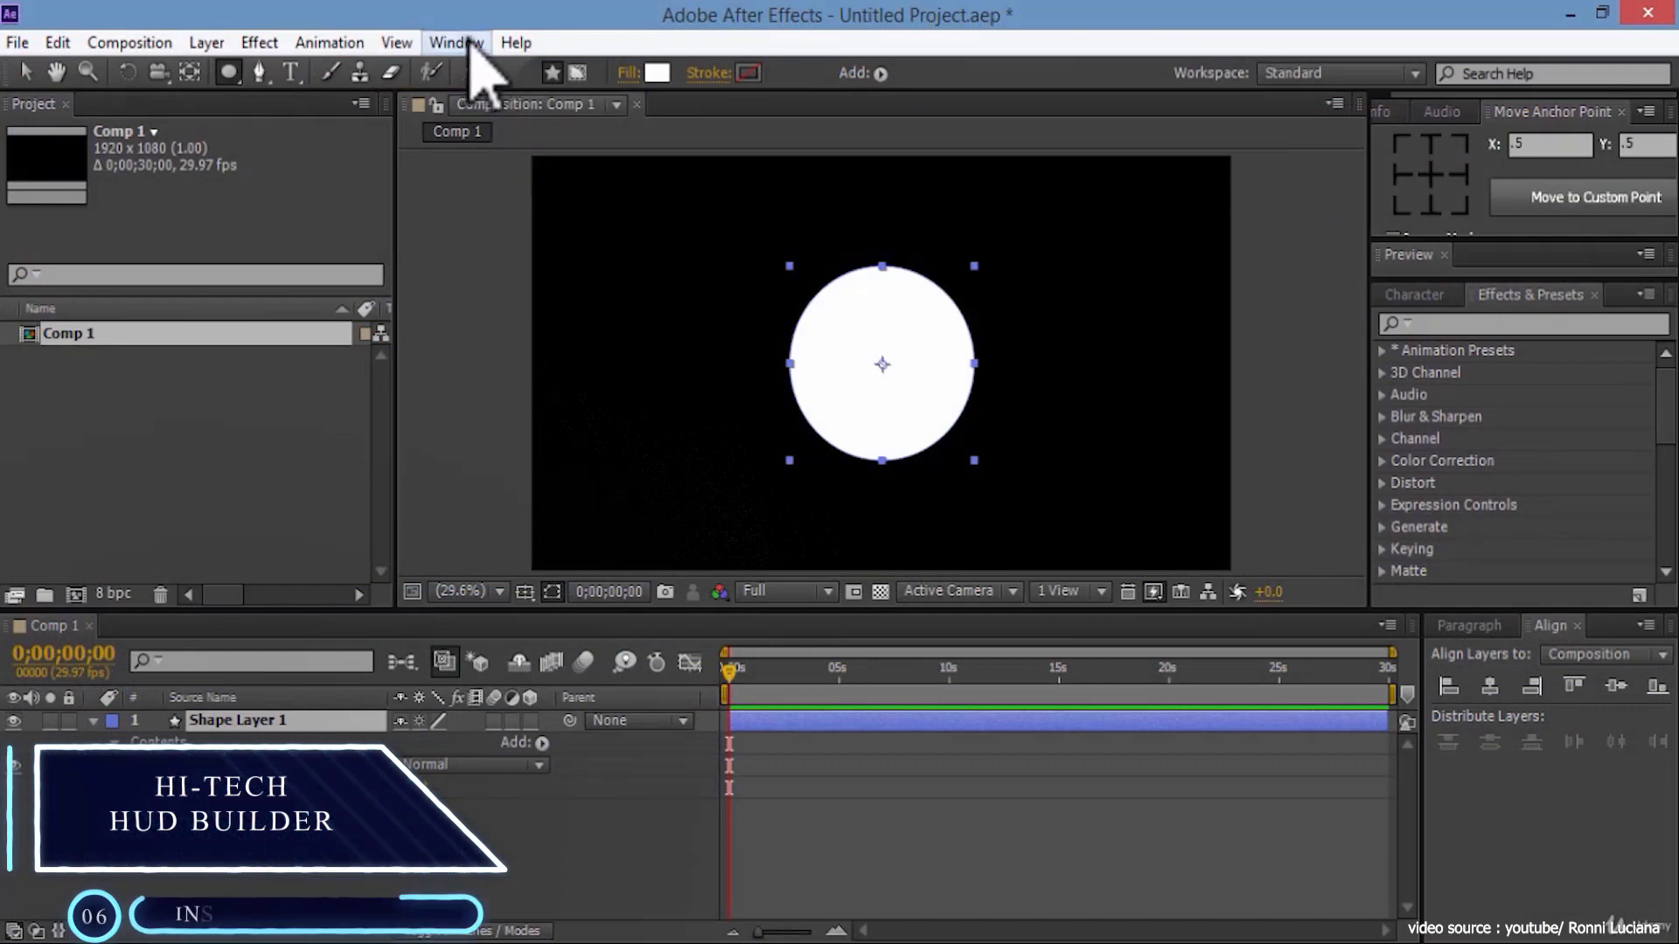
Step: Open the Ease and wizz panel and apply Easy Ease to the scale keyframes
click(470, 45)
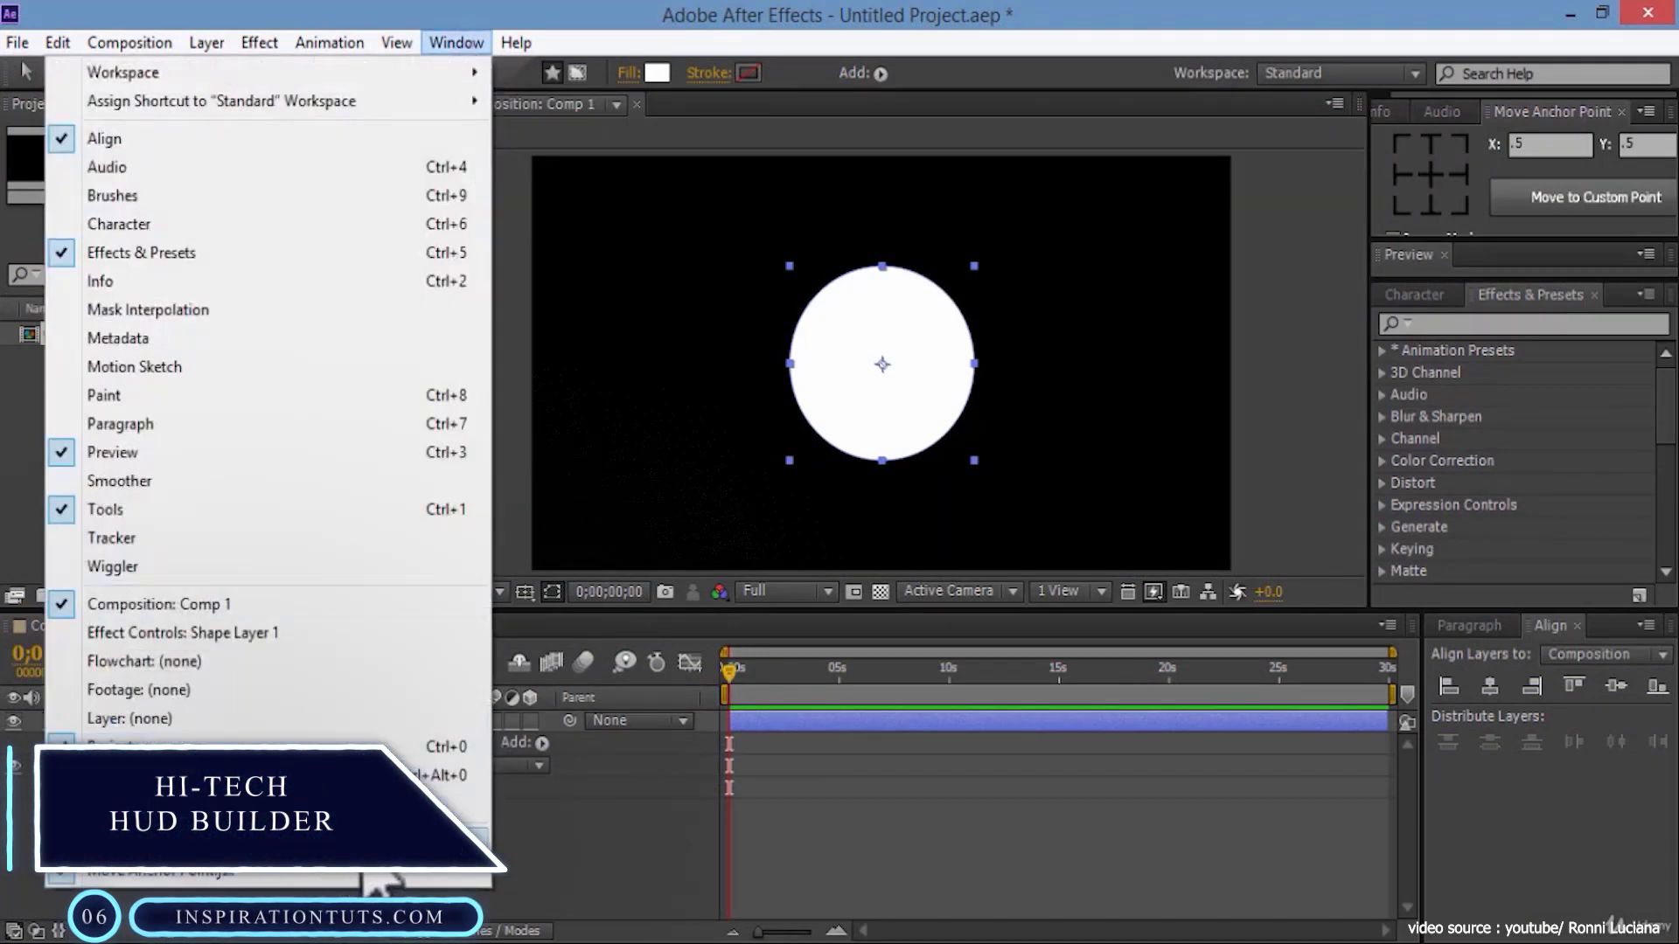
click(363, 841)
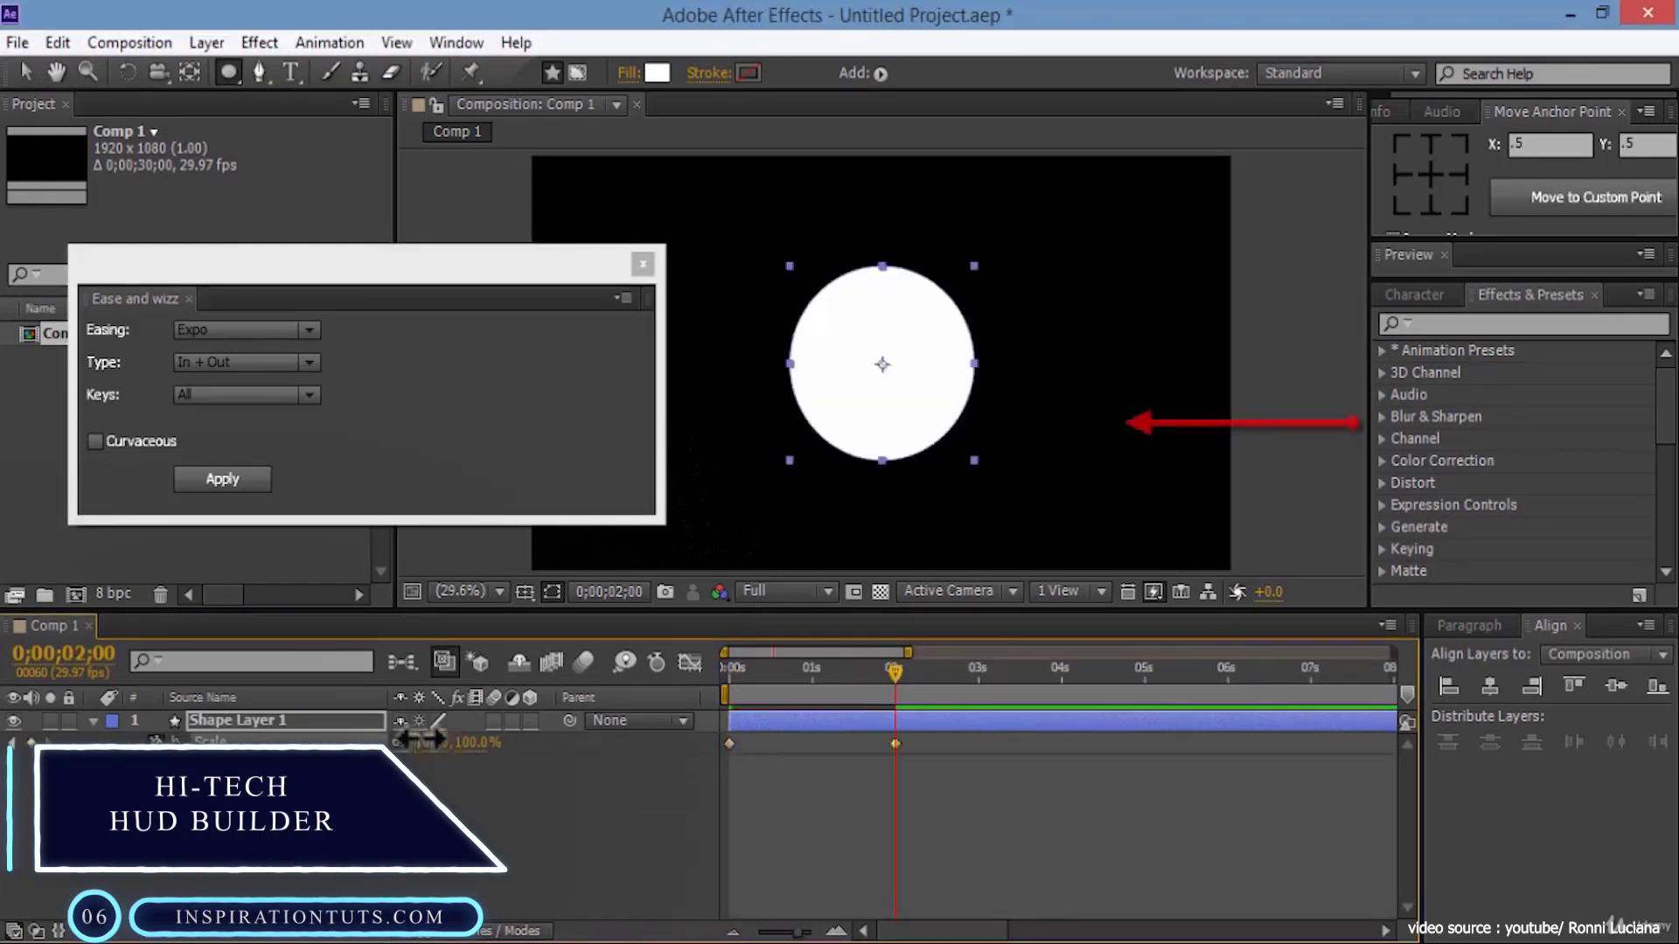
right_click(743, 742)
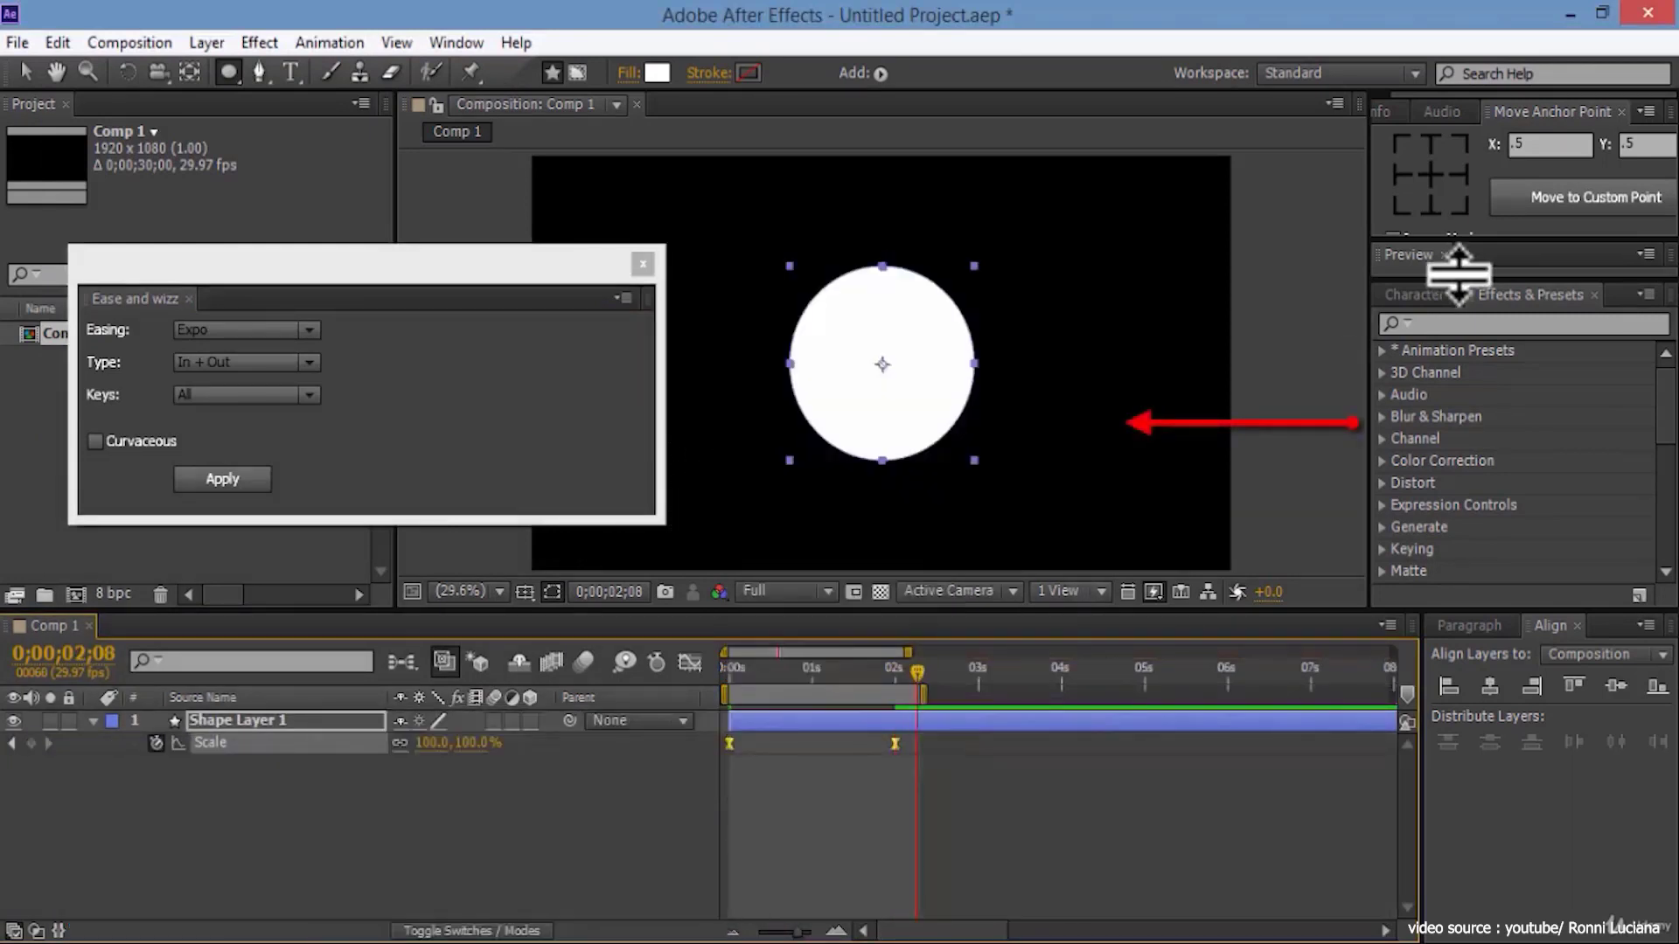
click(1443, 256)
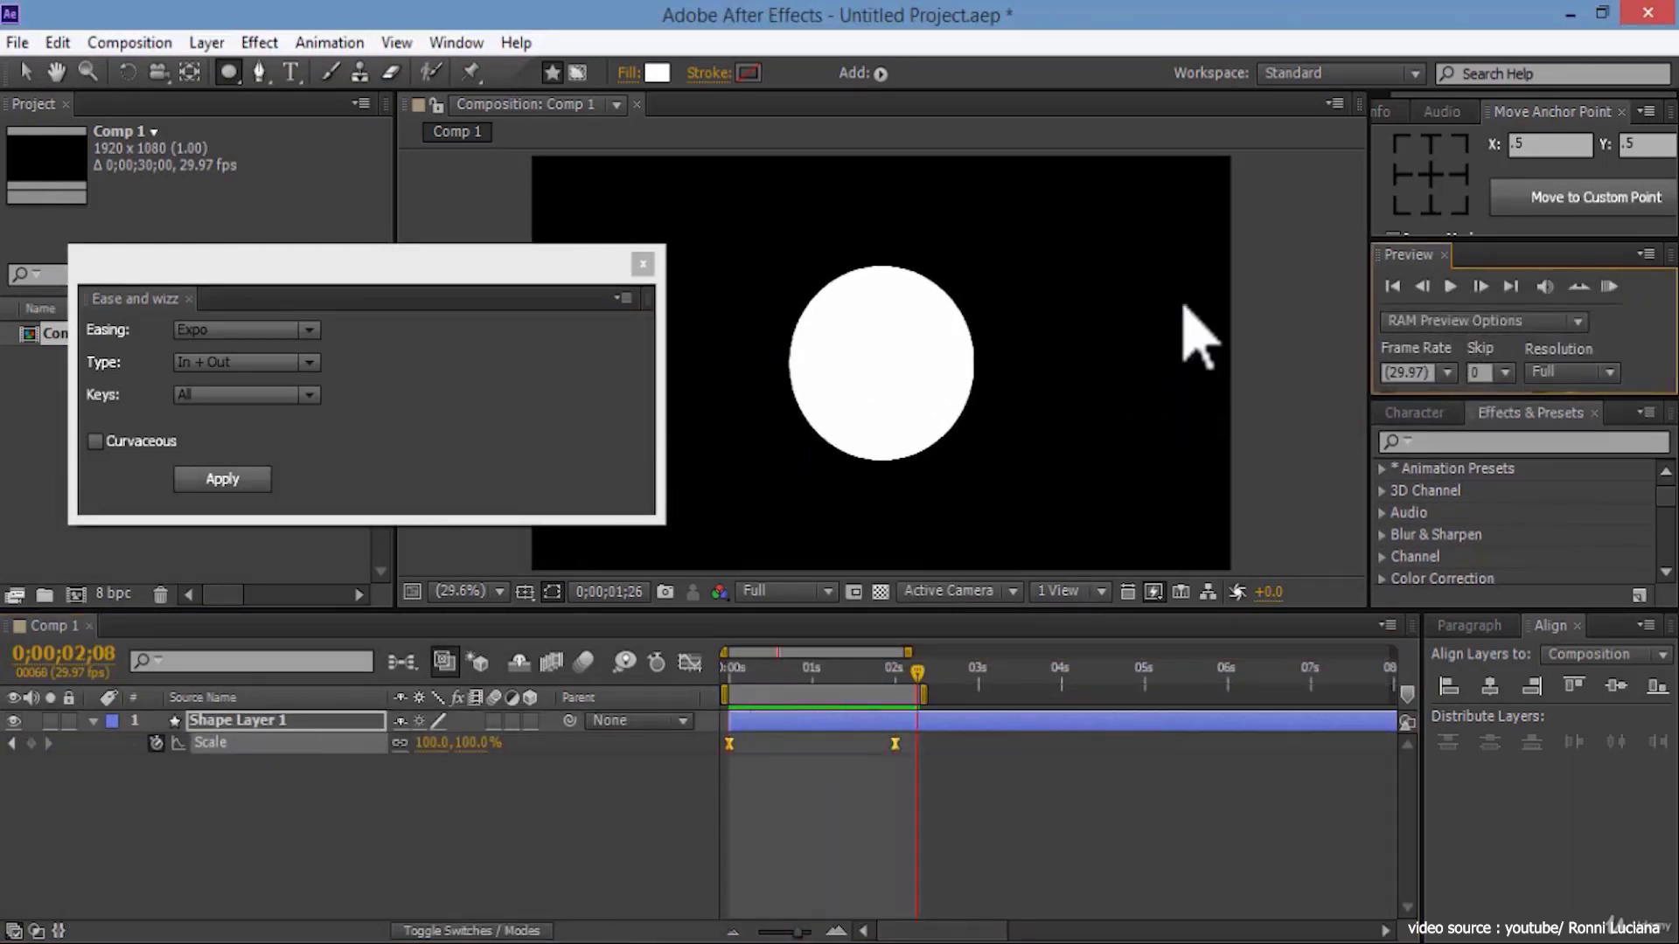
Step: Apply a Bounce Out ease to the scale keys, preview it, and start a text layer at lower right
click(26, 70)
drag(219, 263, 219, 228)
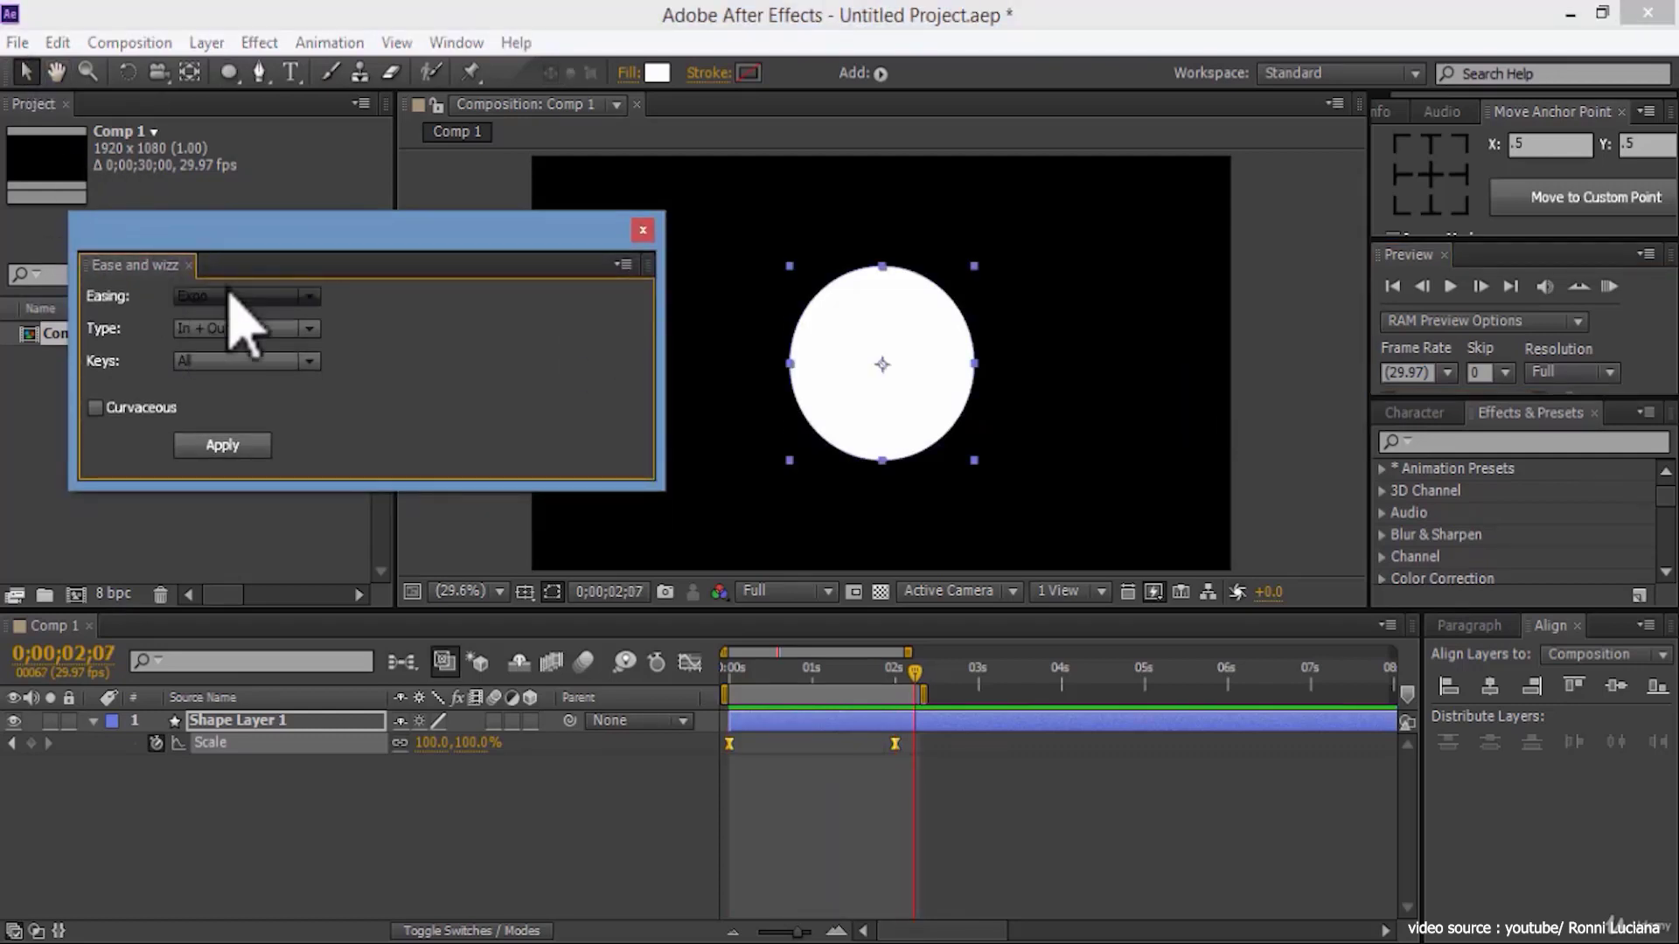
click(309, 296)
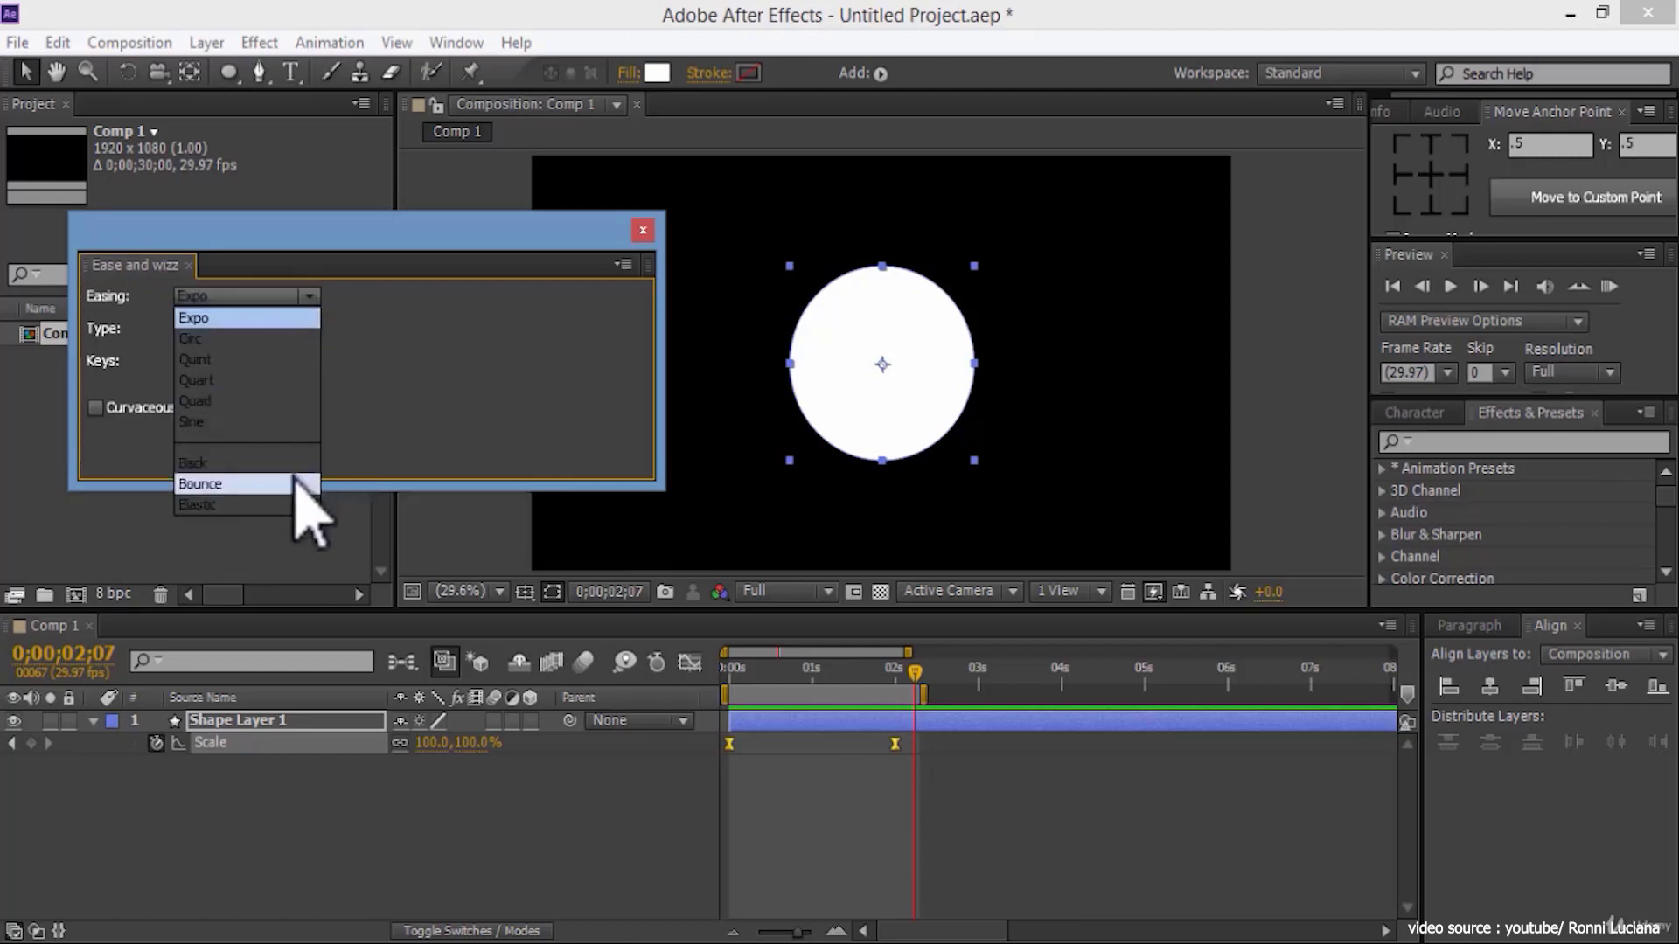
click(267, 483)
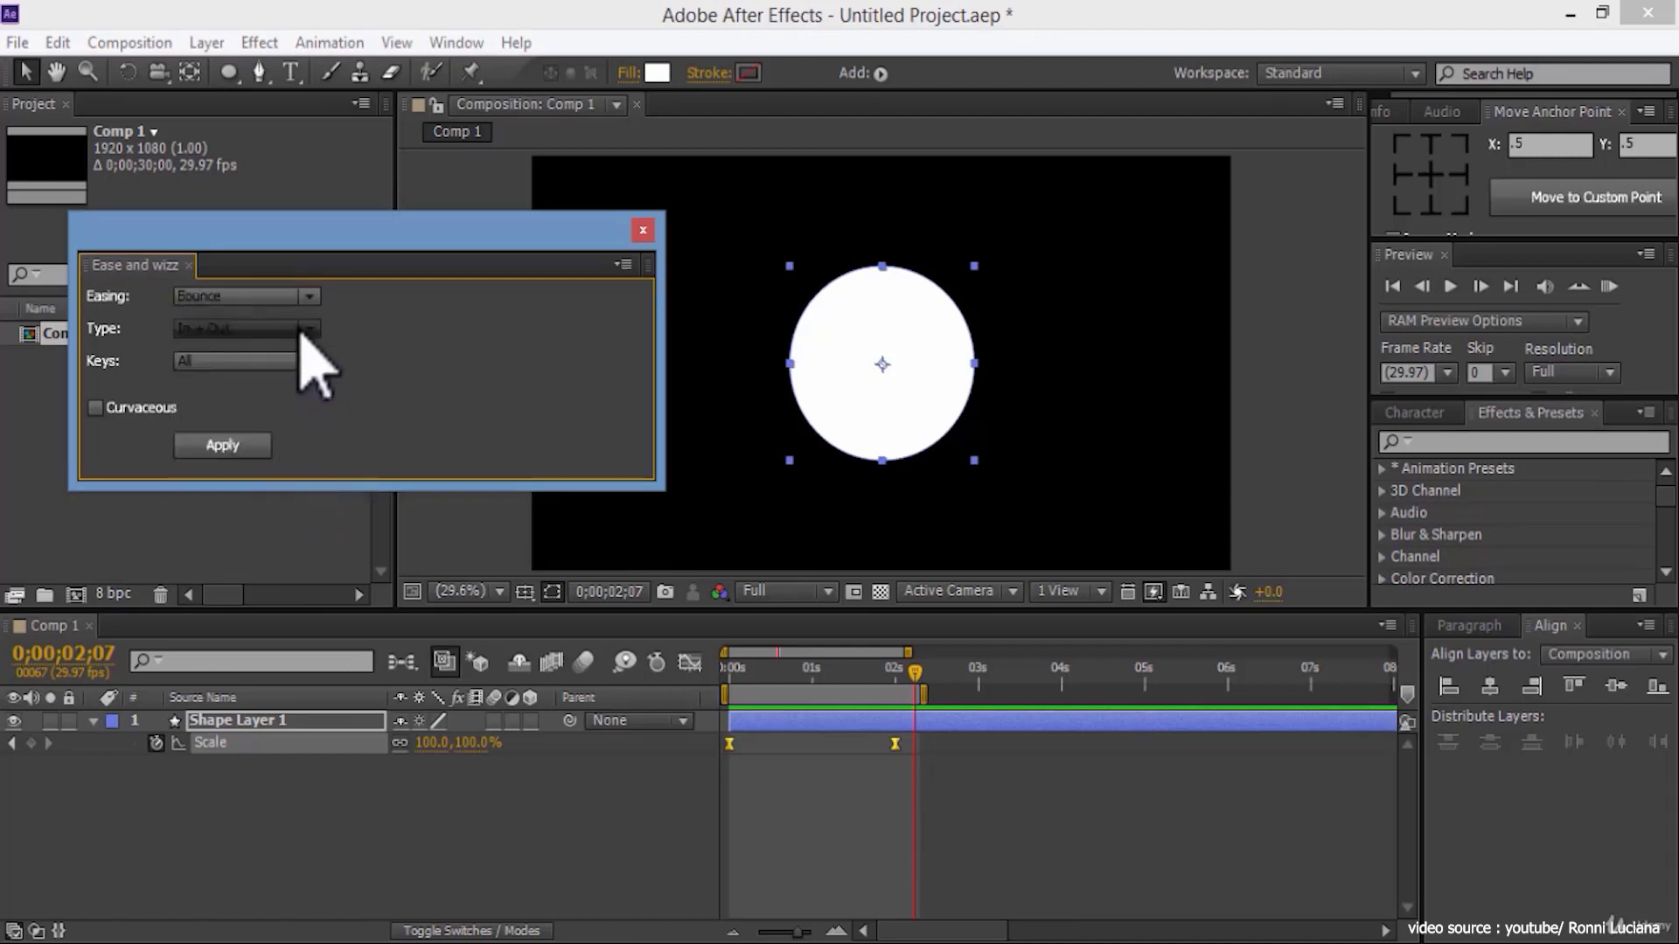
click(290, 392)
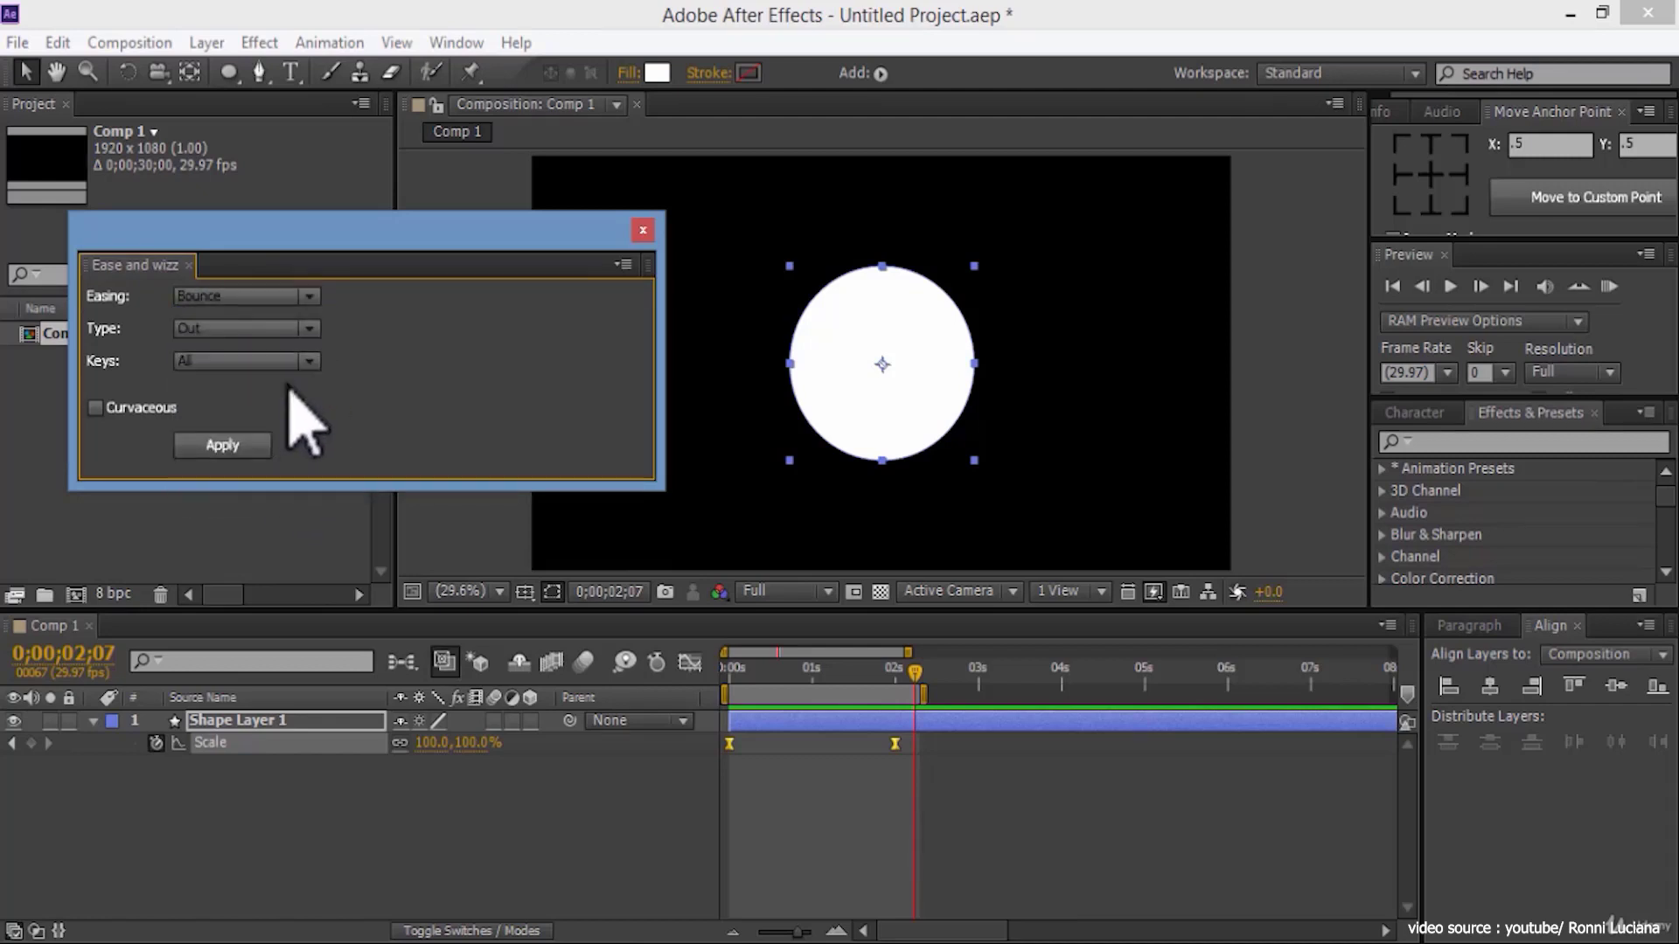
click(222, 445)
click(1609, 286)
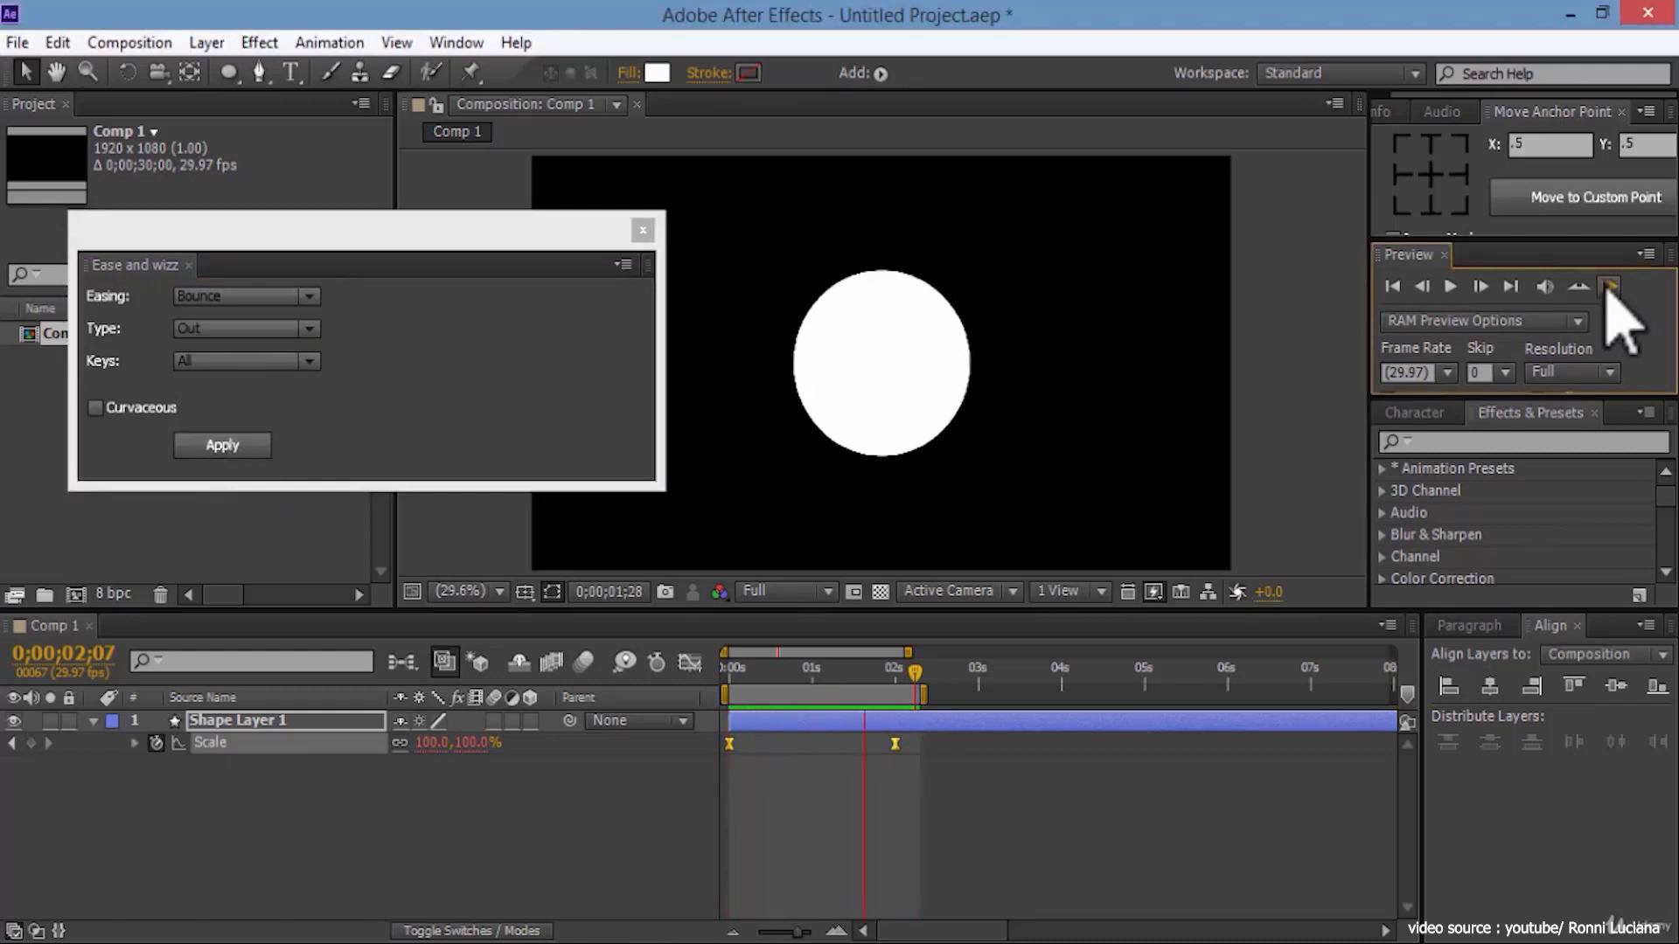
click(289, 72)
click(1137, 512)
Step: Type 'my text' and keyframe its Position dropping from above the frame with Easy Ease
text(my text)
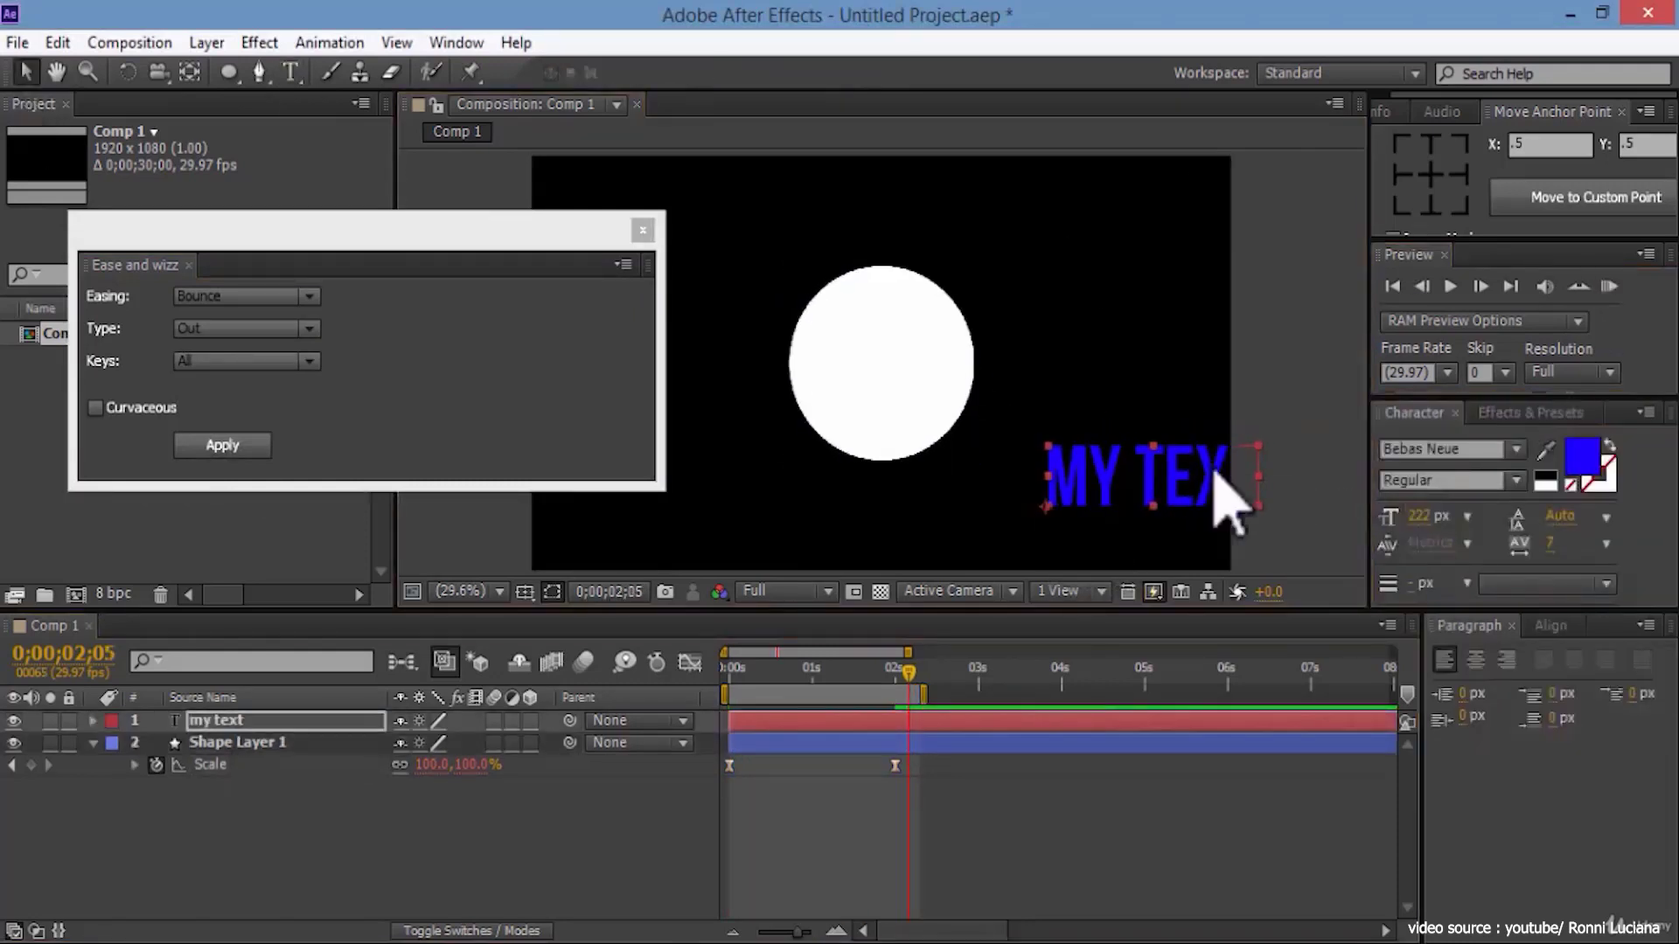
key(KP_Enter)
key(p)
key(alt+shift+p)
key(Home)
drag(1058, 529, 1087, 118)
right_click(728, 744)
click(665, 784)
click(1609, 286)
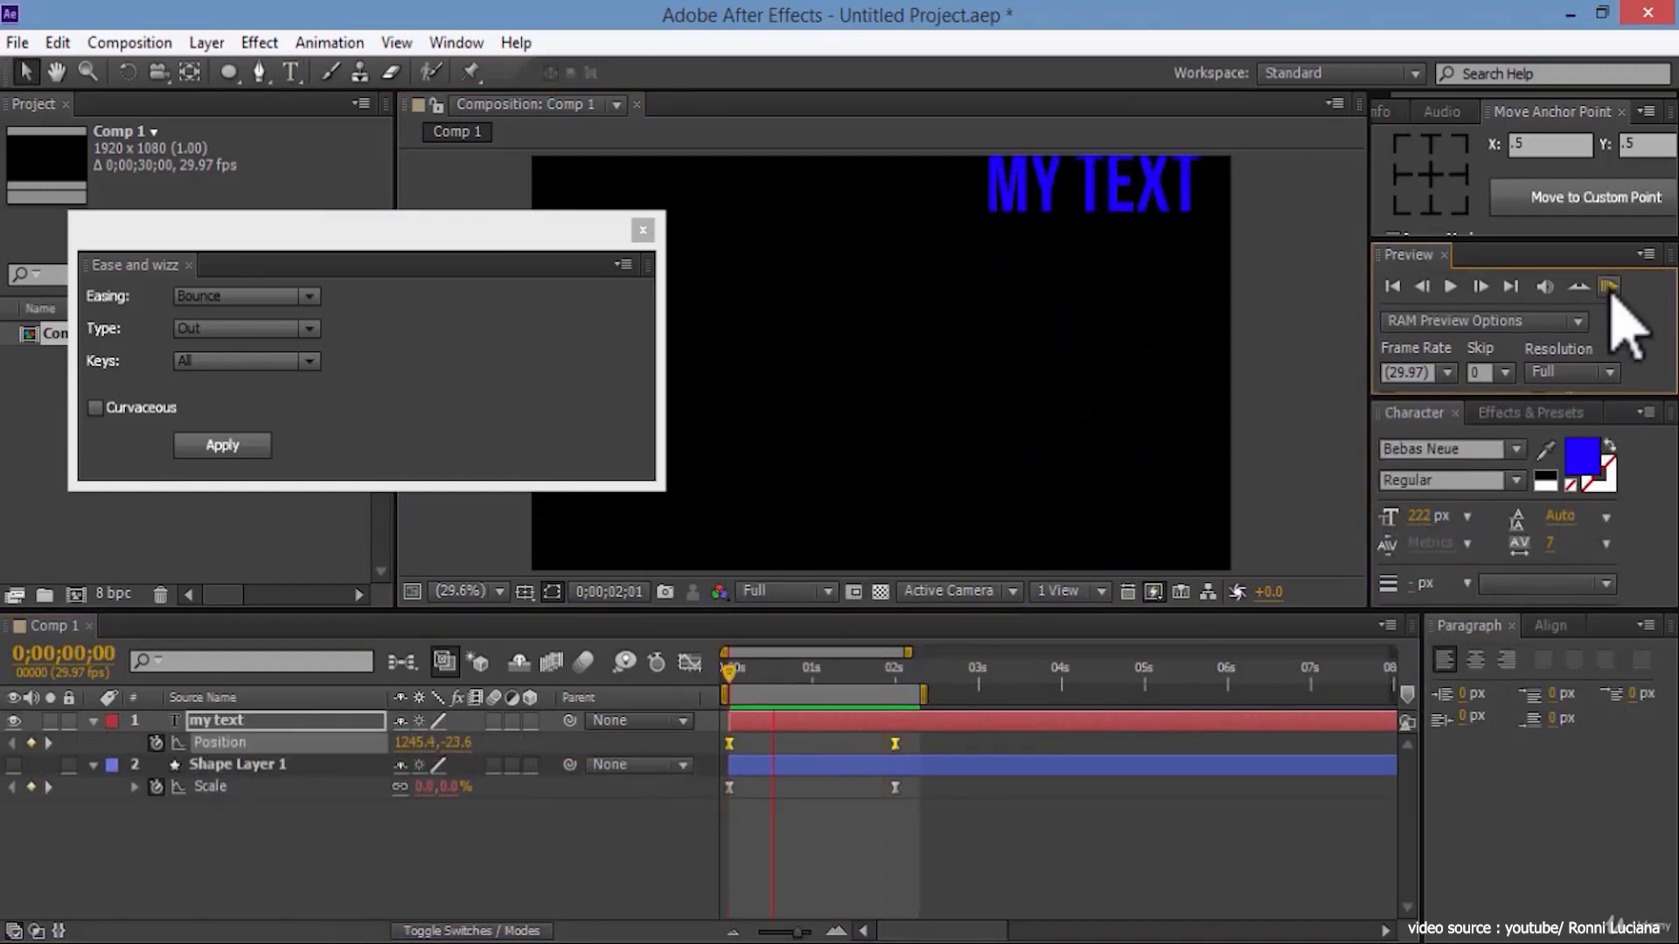
click(717, 796)
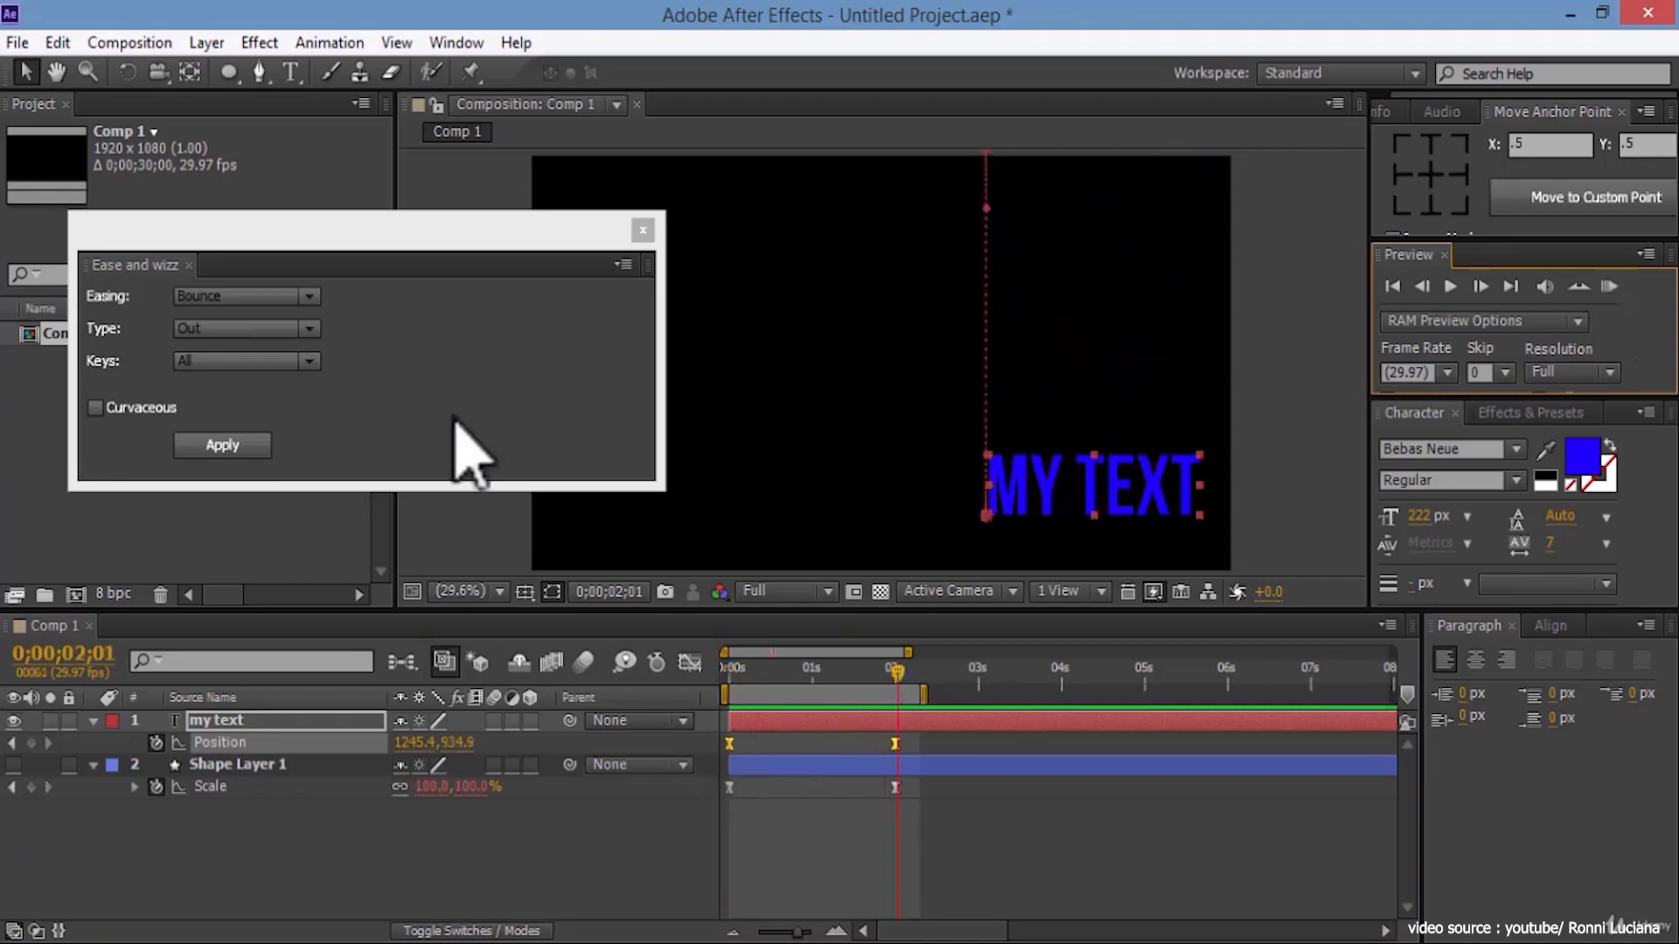
Step: Set Ease and wizz to Elastic In for the text drop and preview it
click(311, 299)
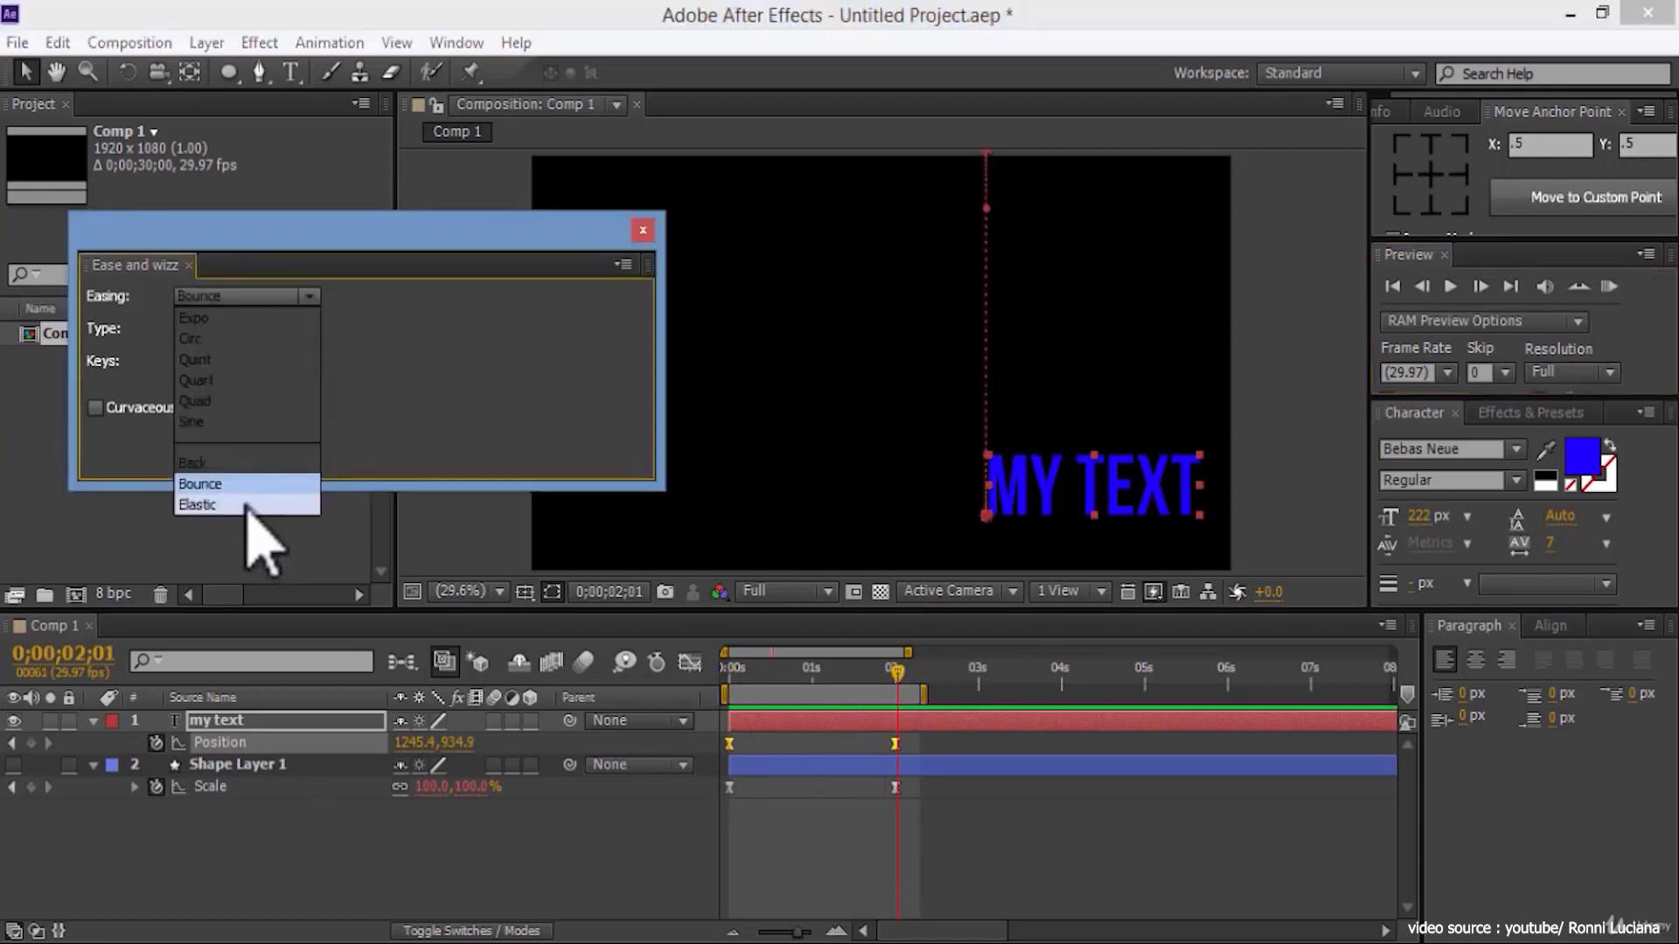
click(254, 506)
click(262, 329)
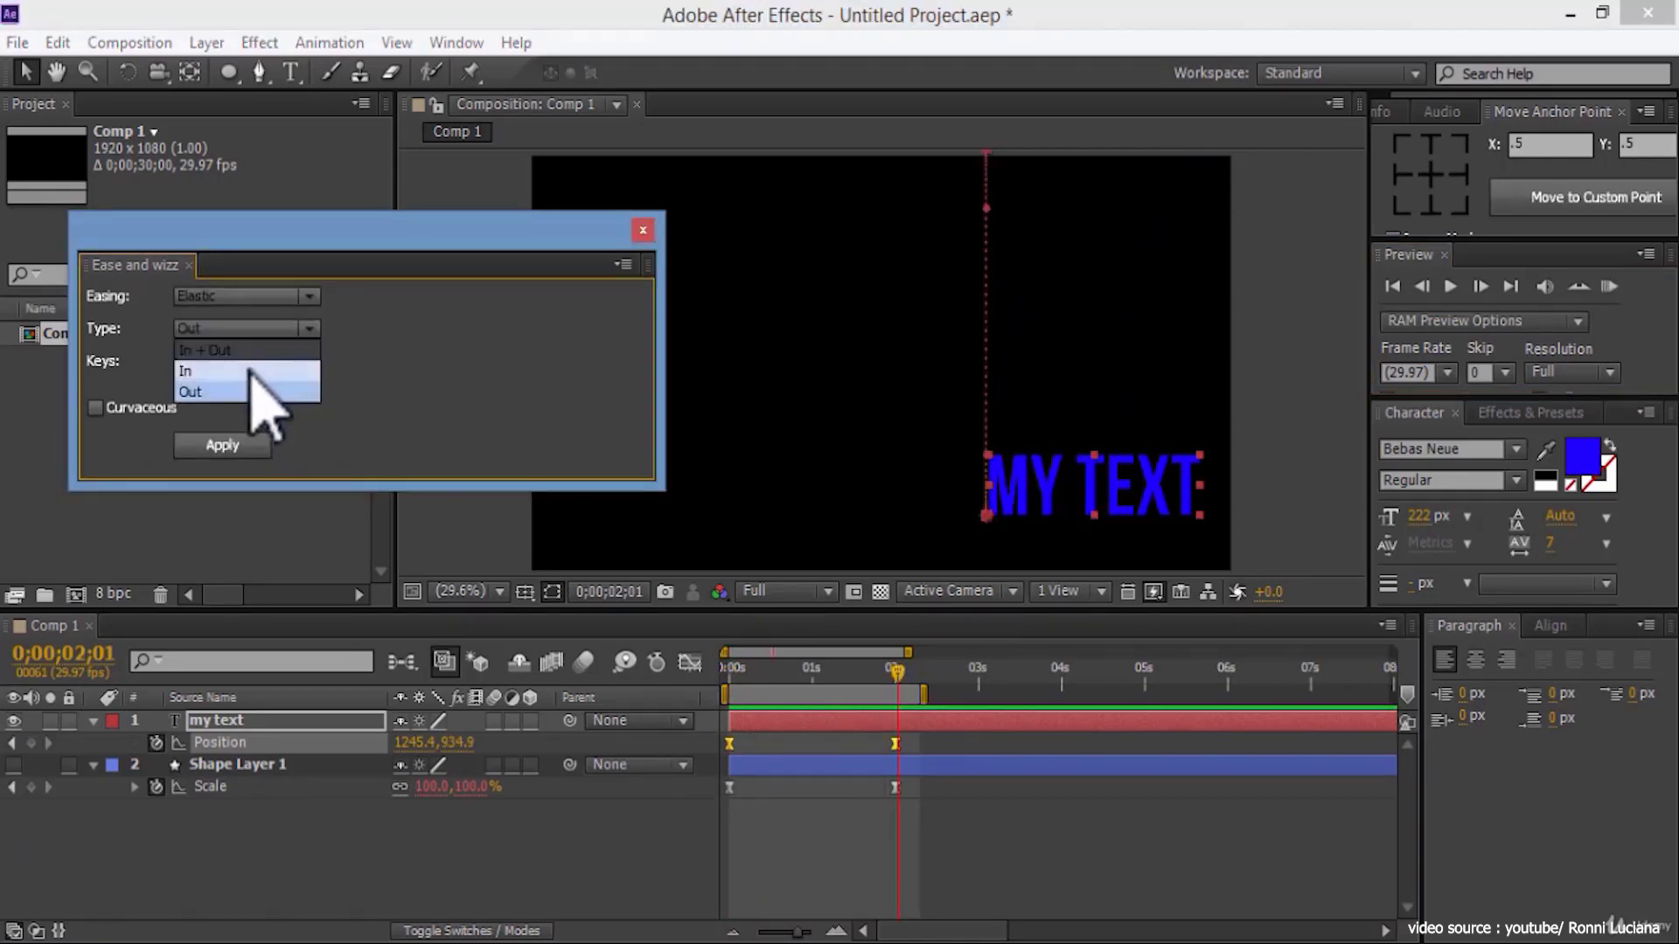
click(262, 371)
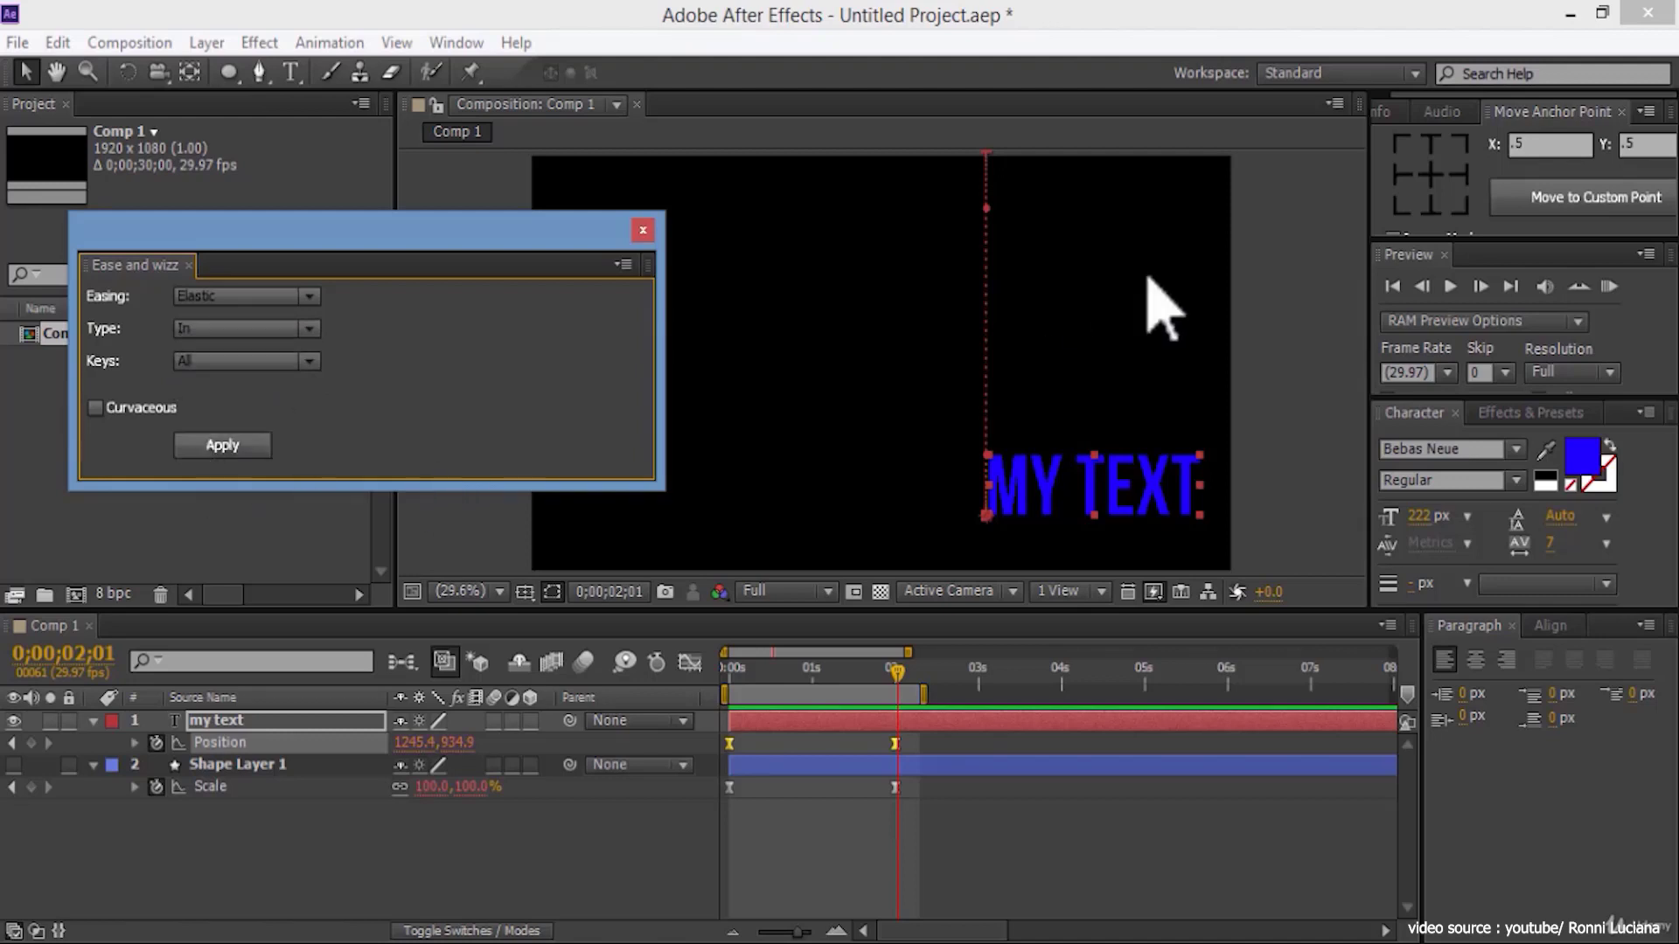
click(1609, 287)
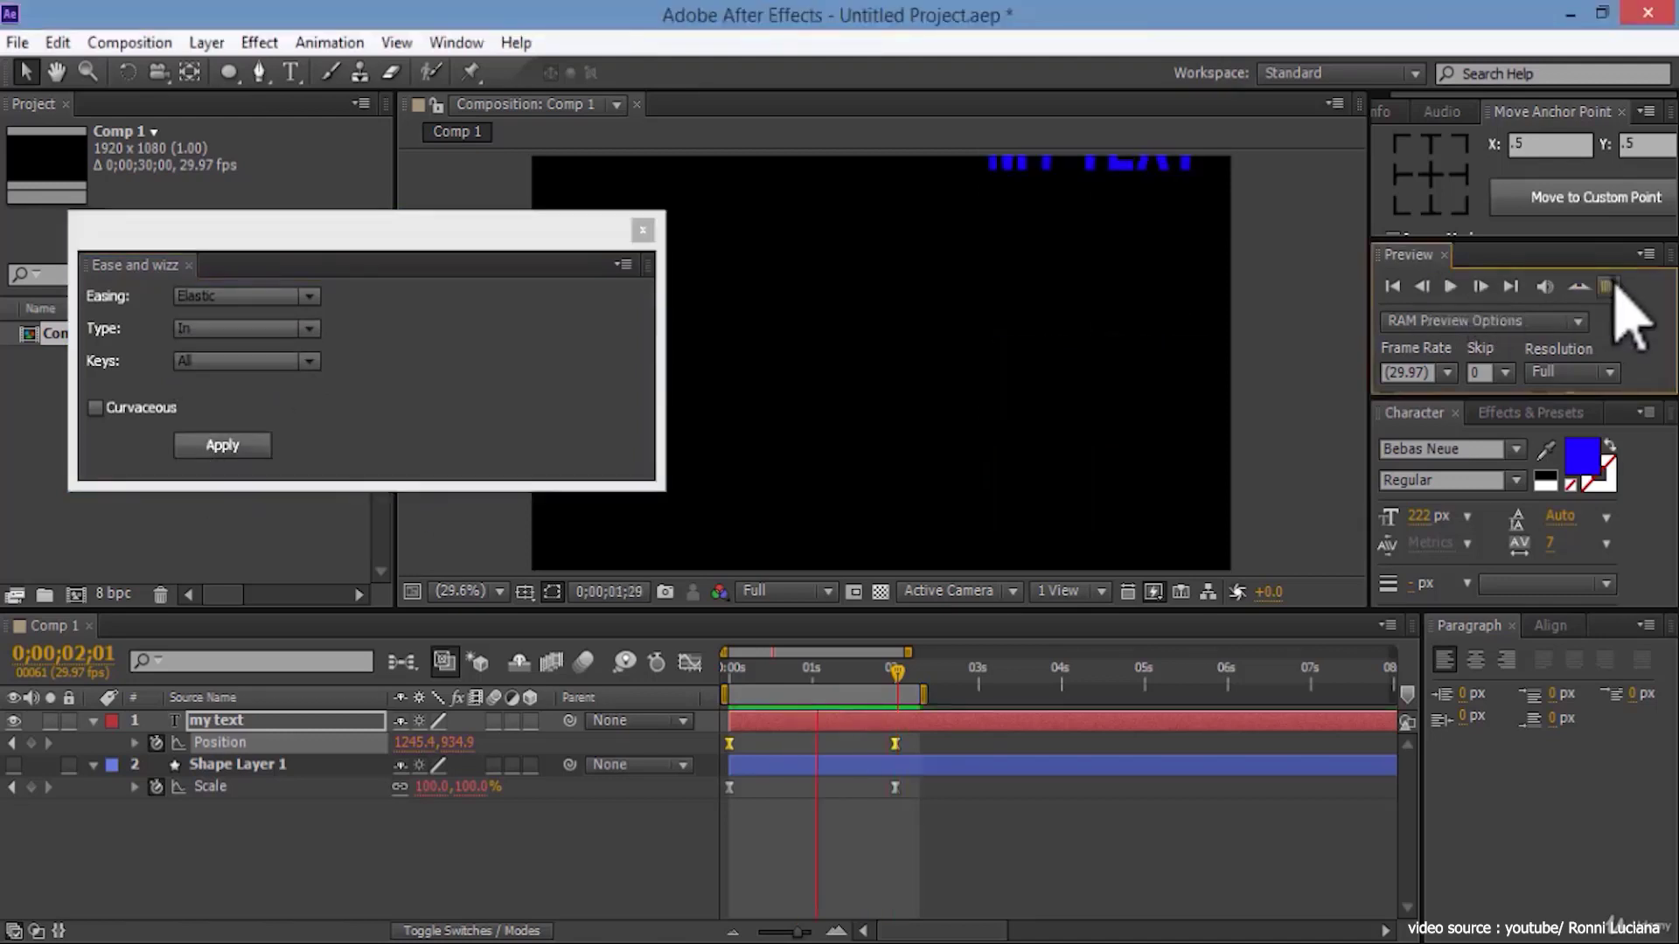
click(372, 229)
click(223, 302)
click(354, 337)
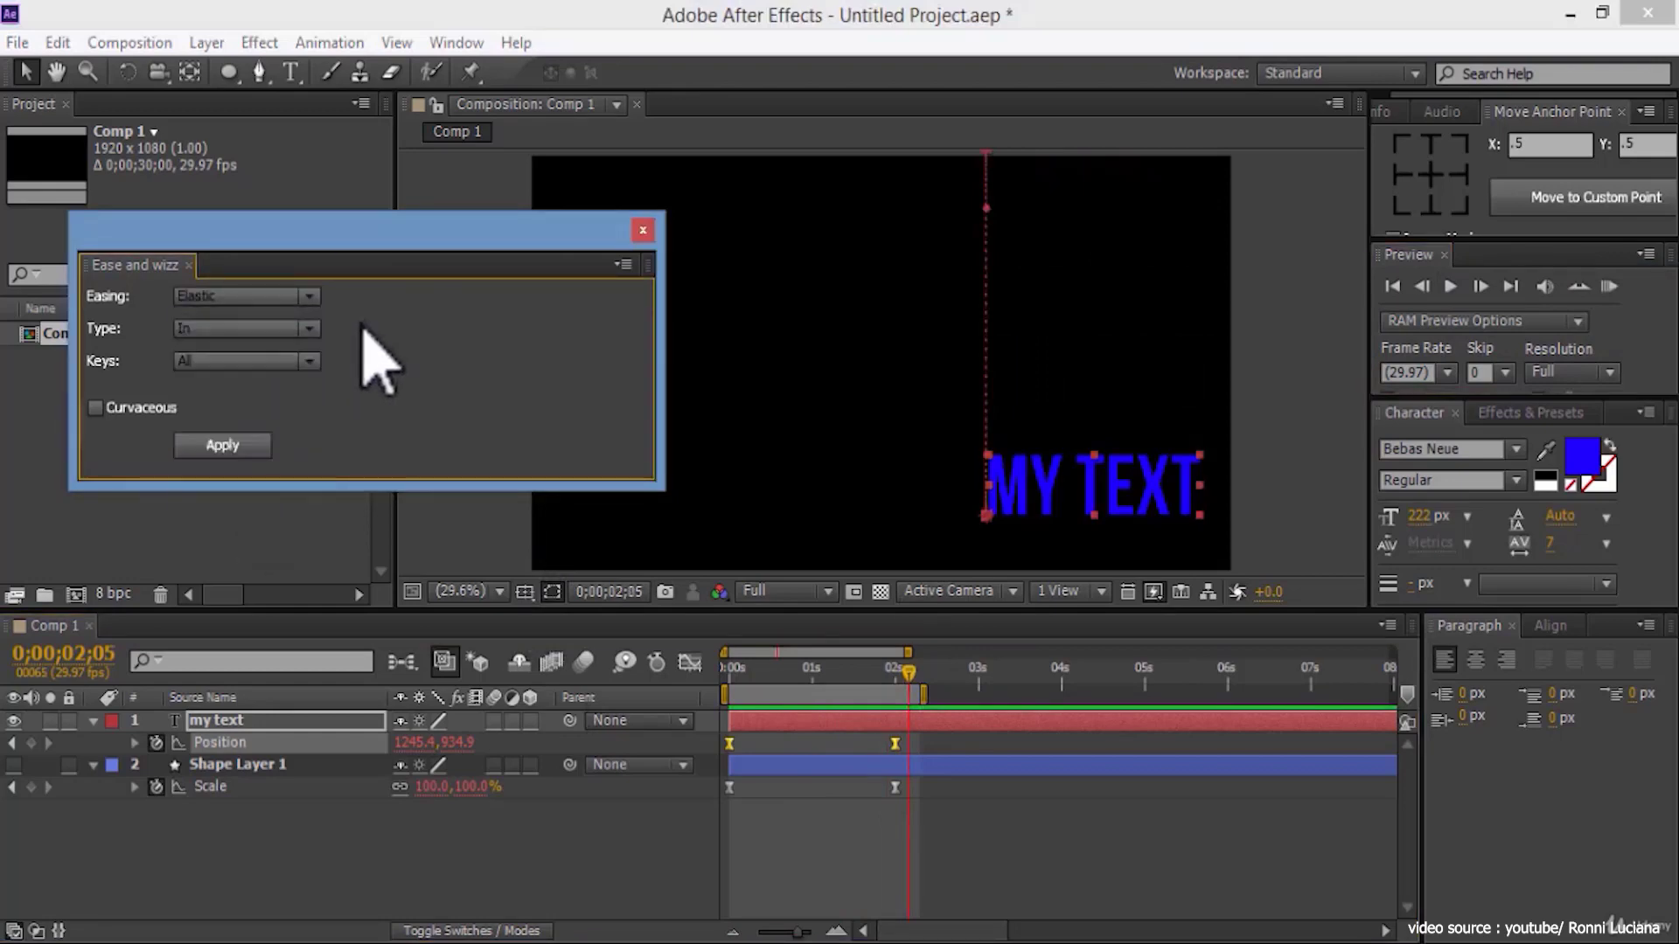
click(376, 354)
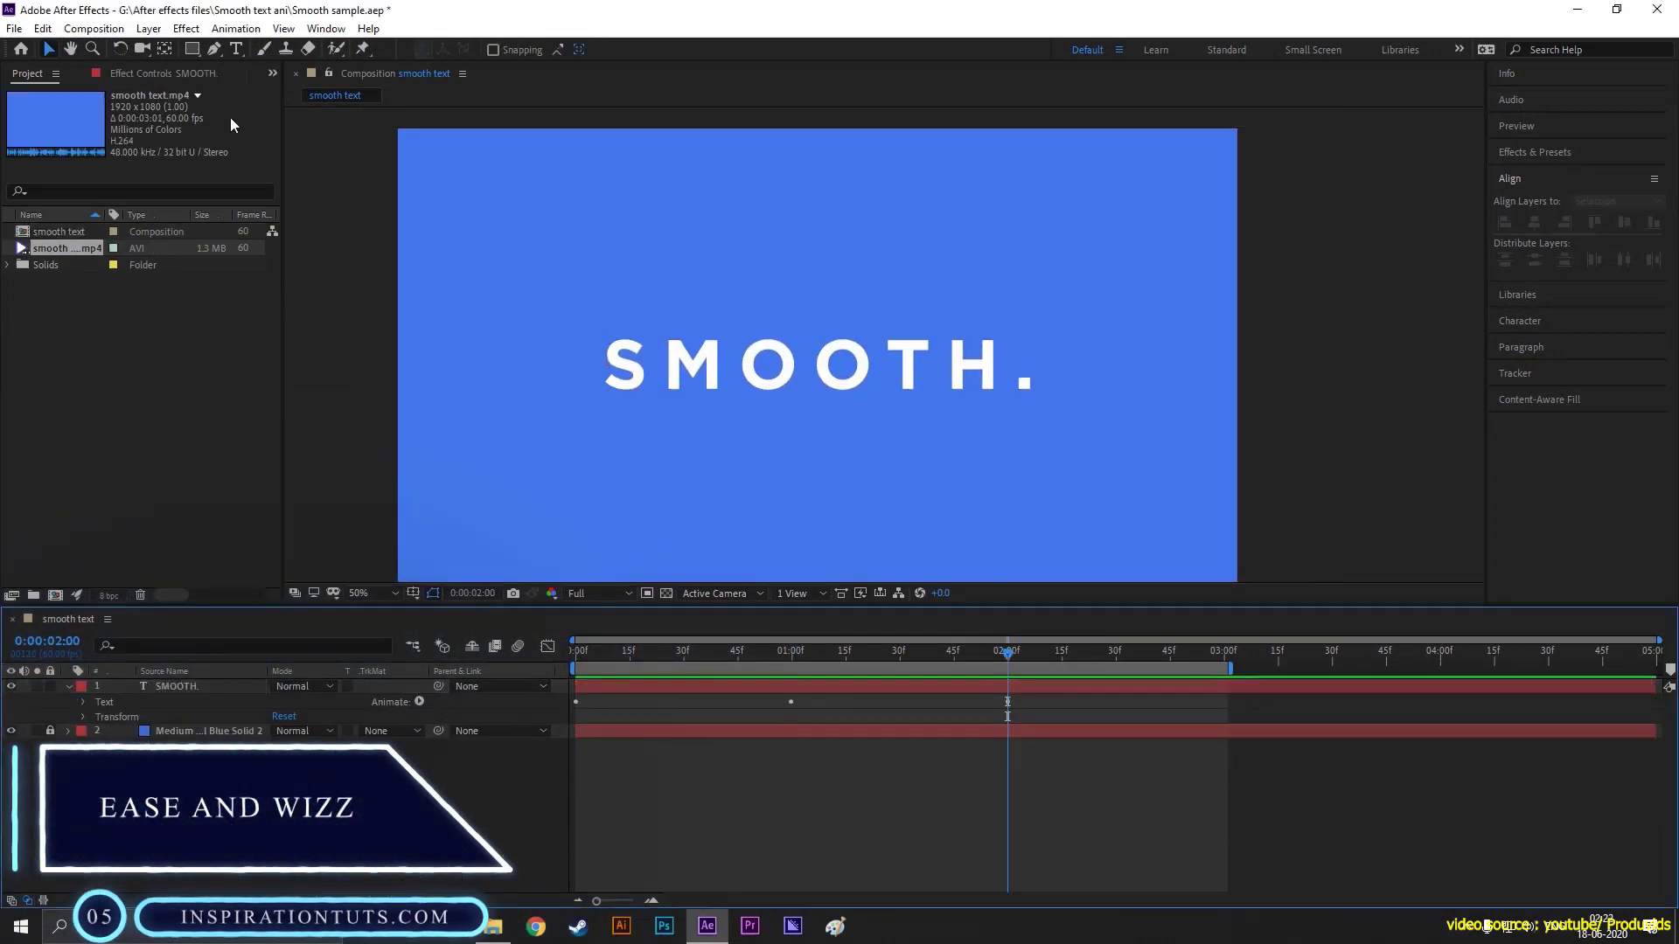
Step: Draw a vertical pen-line bar after SMOOTH. and add Trim Paths to it
key(g)
click(1053, 318)
click(1053, 405)
key(v)
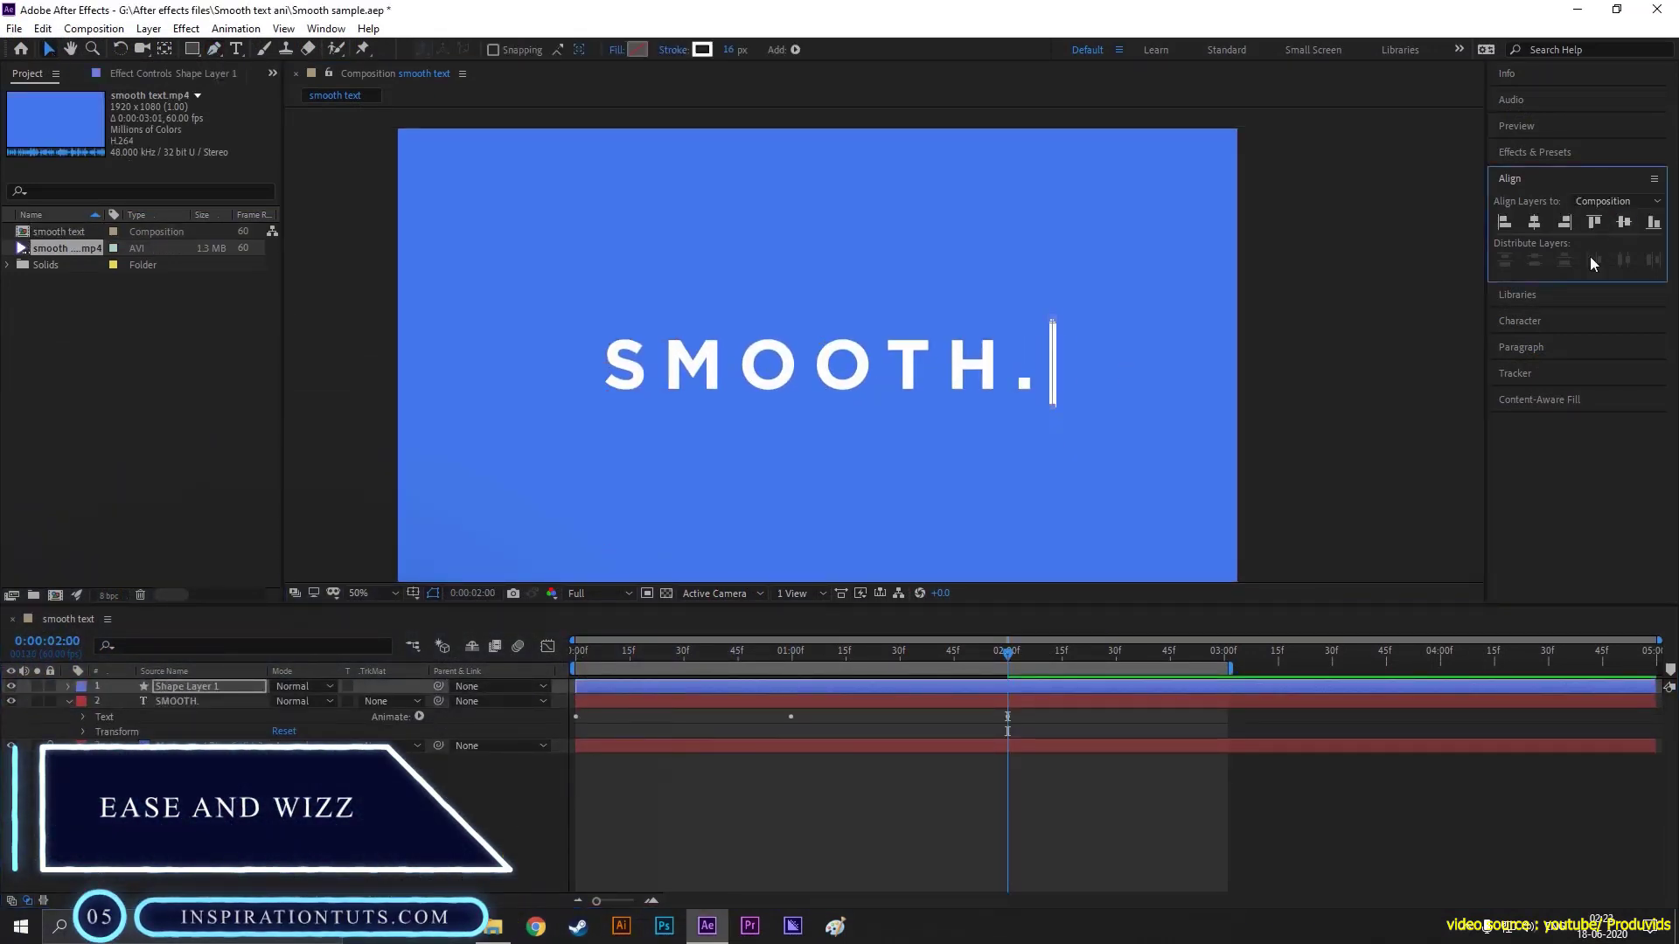
scroll(1267, 375, up, 1)
scroll(1173, 454, down, 1)
click(123, 687)
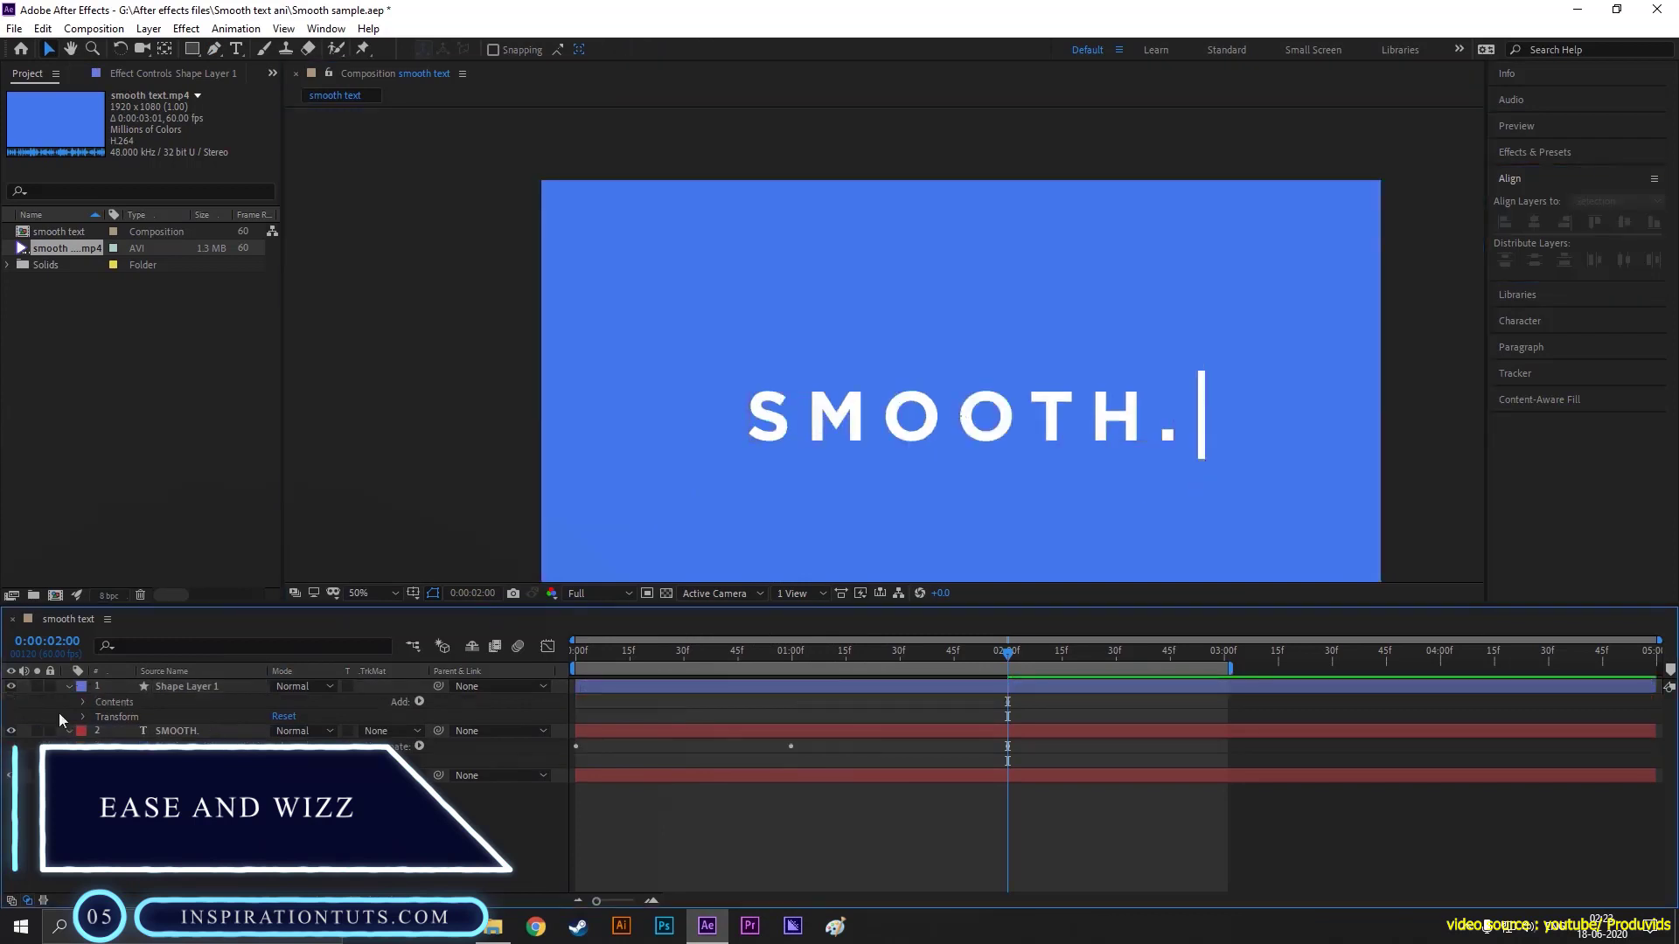
click(1228, 468)
scroll(1228, 469, up, 2)
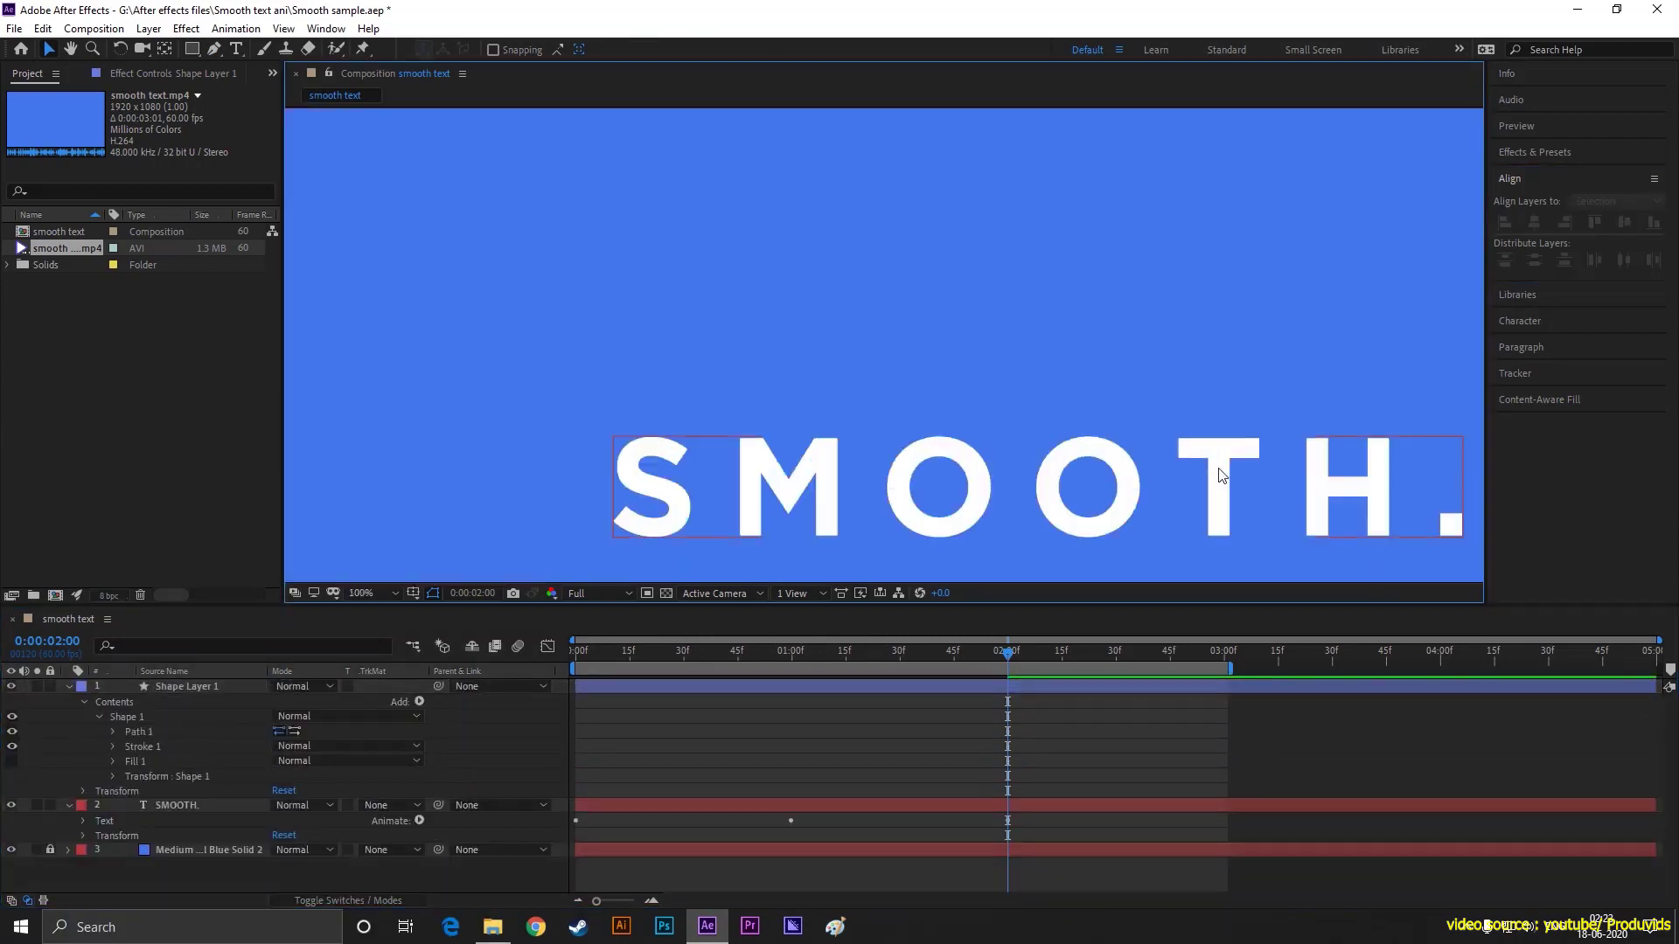
click(419, 702)
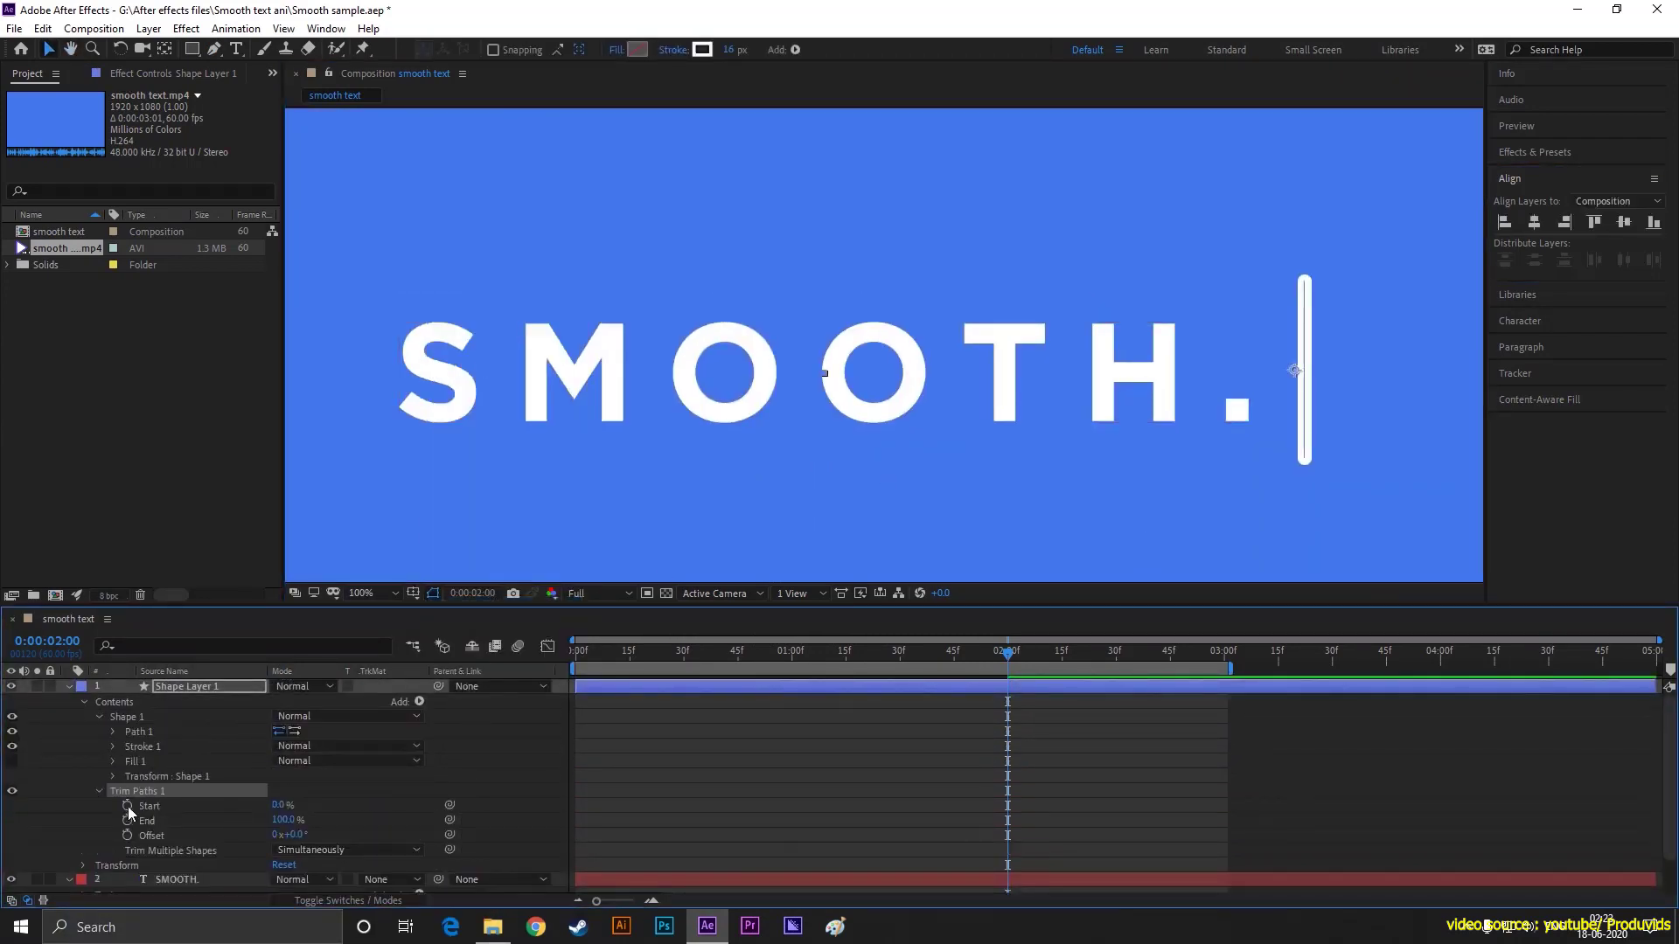
click(313, 778)
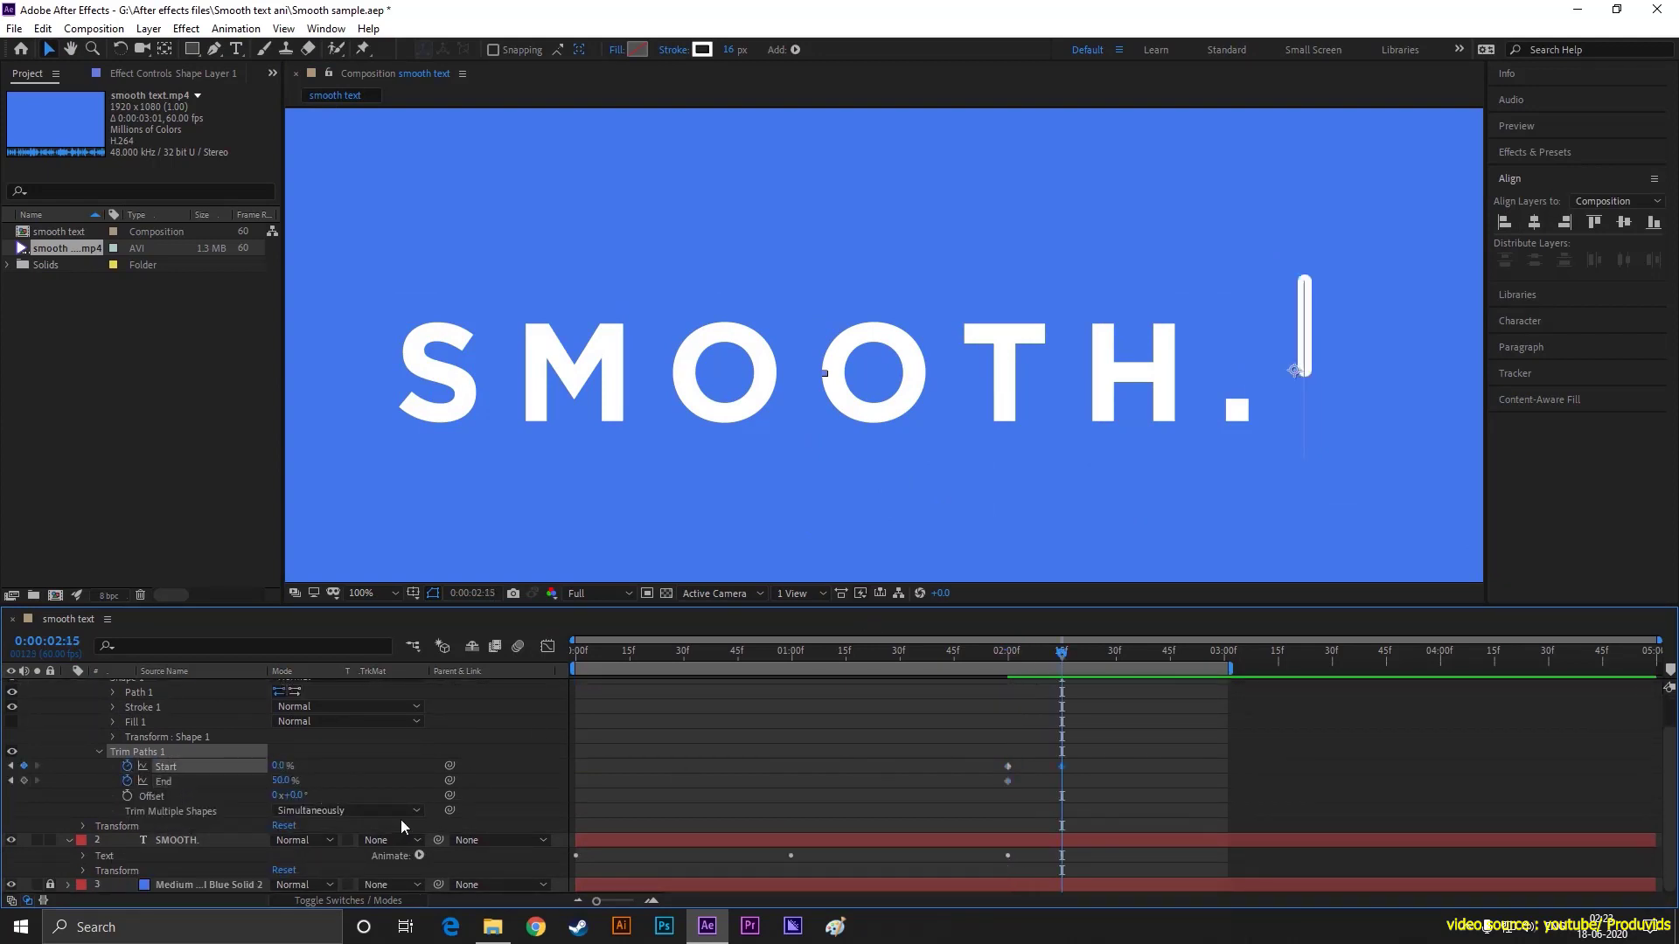
Step: Keyframe the bar's Position sliding left to the start of the word
click(82, 826)
drag(1057, 667, 1166, 669)
scroll(114, 794, down, 2)
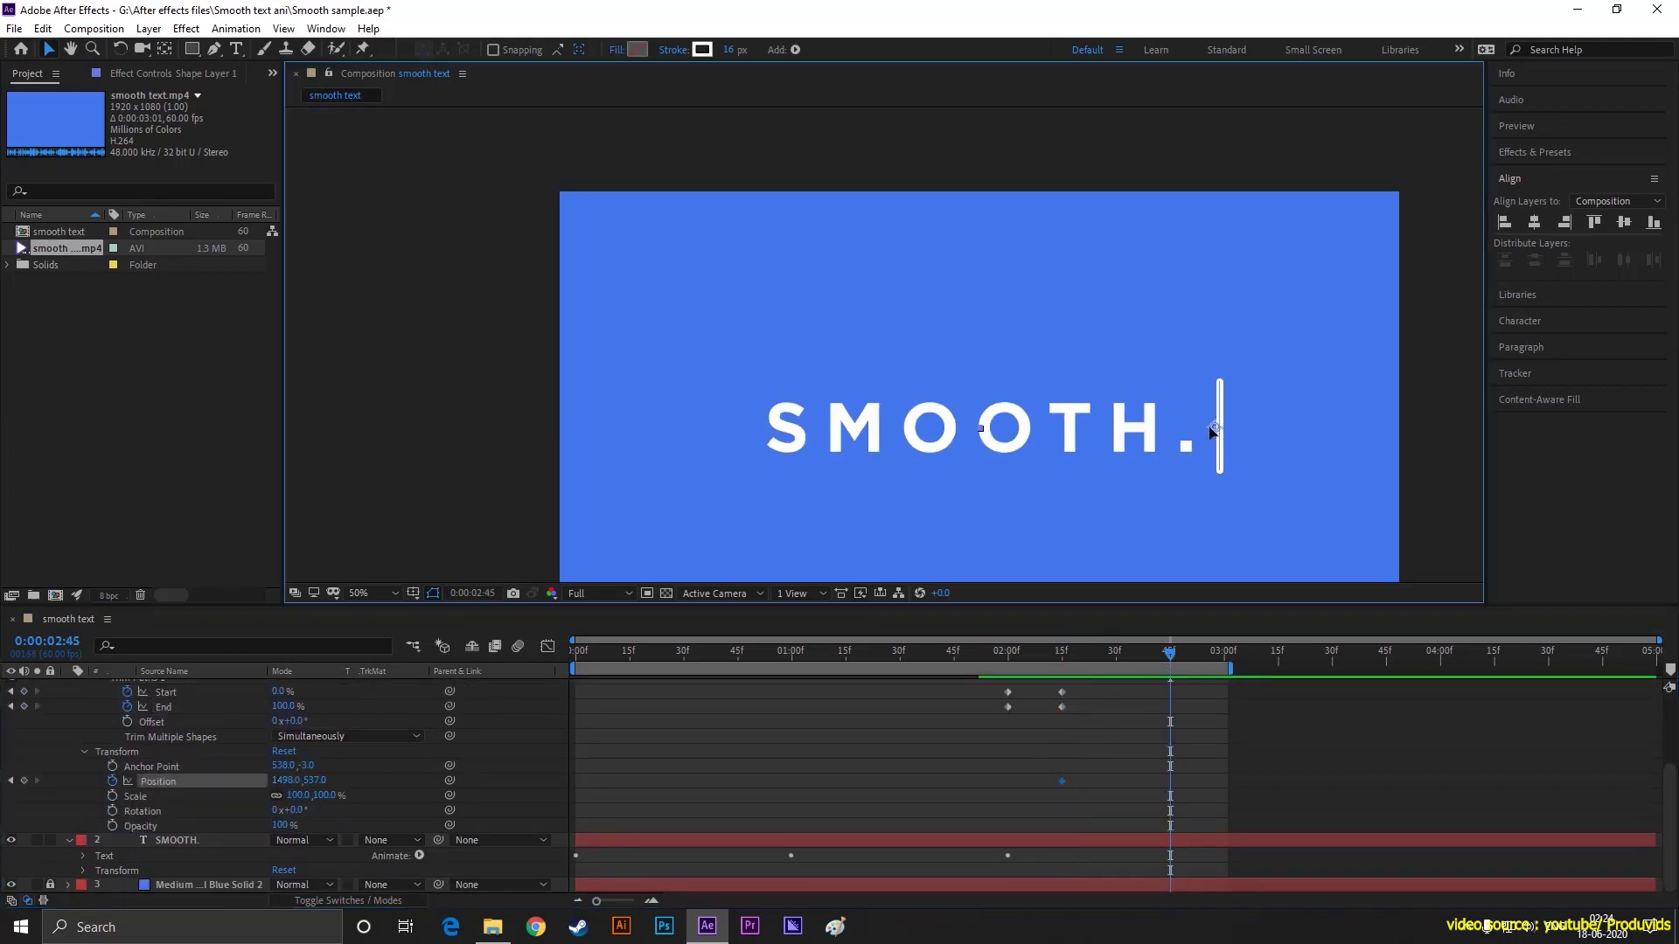
drag(1182, 442, 1168, 443)
click(994, 669)
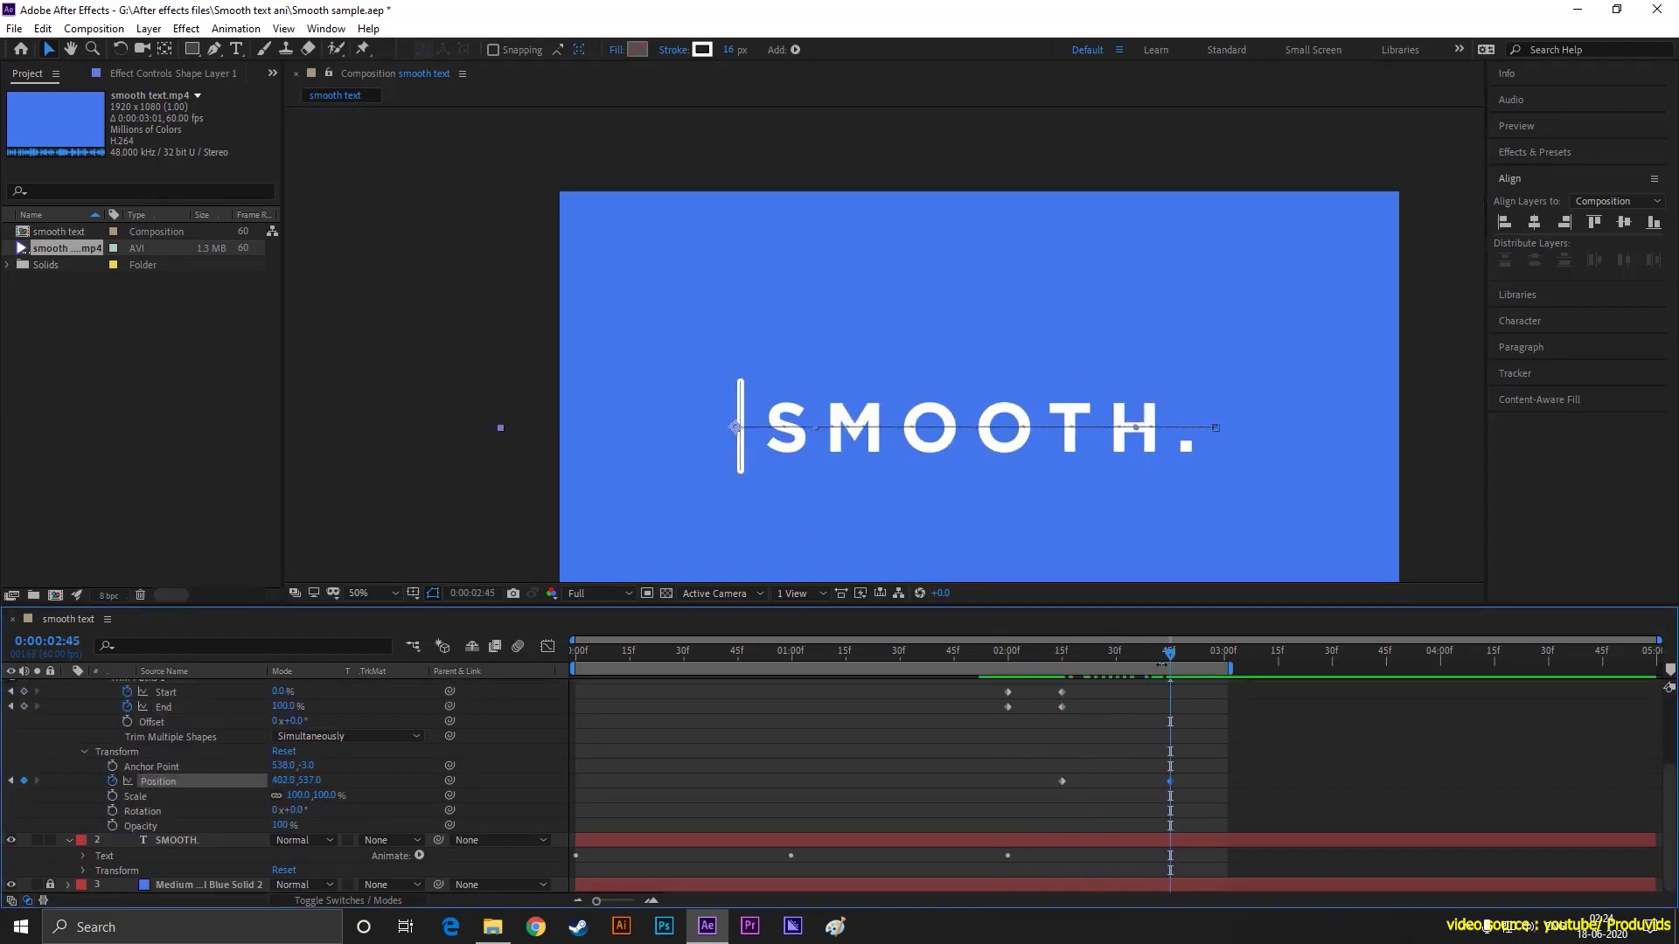
Step: Draw a rectangle mask over SMOOTH. and animate it sliding left to hide the text
click(176, 700)
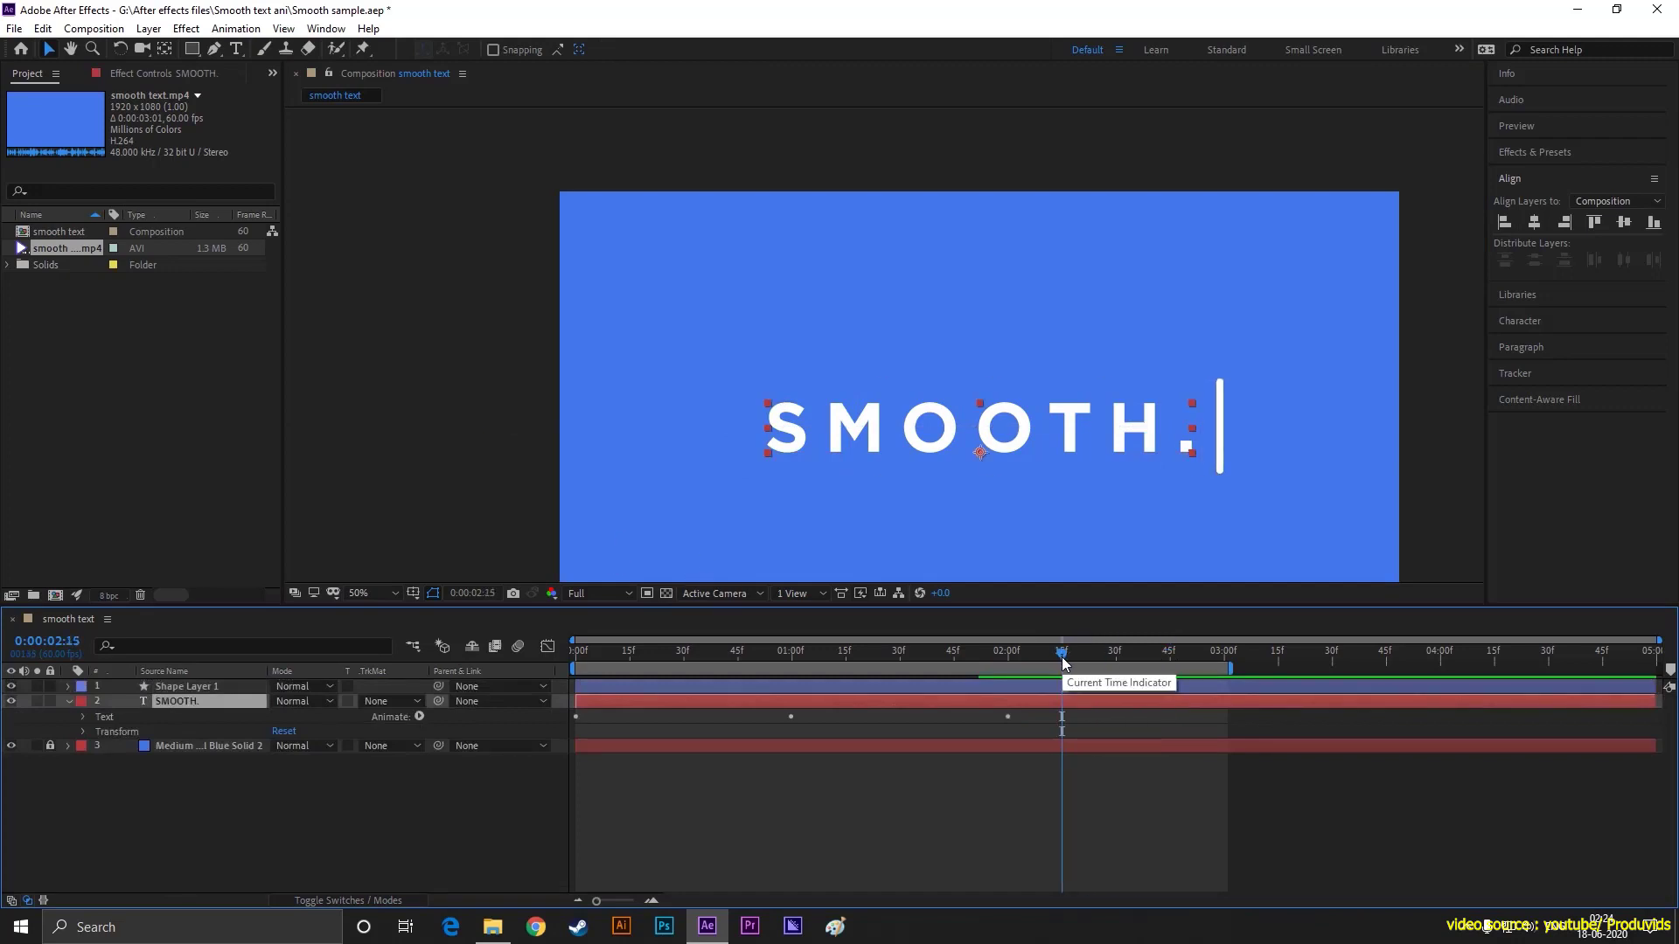
key(q)
drag(1216, 382, 1217, 384)
drag(964, 474, 731, 472)
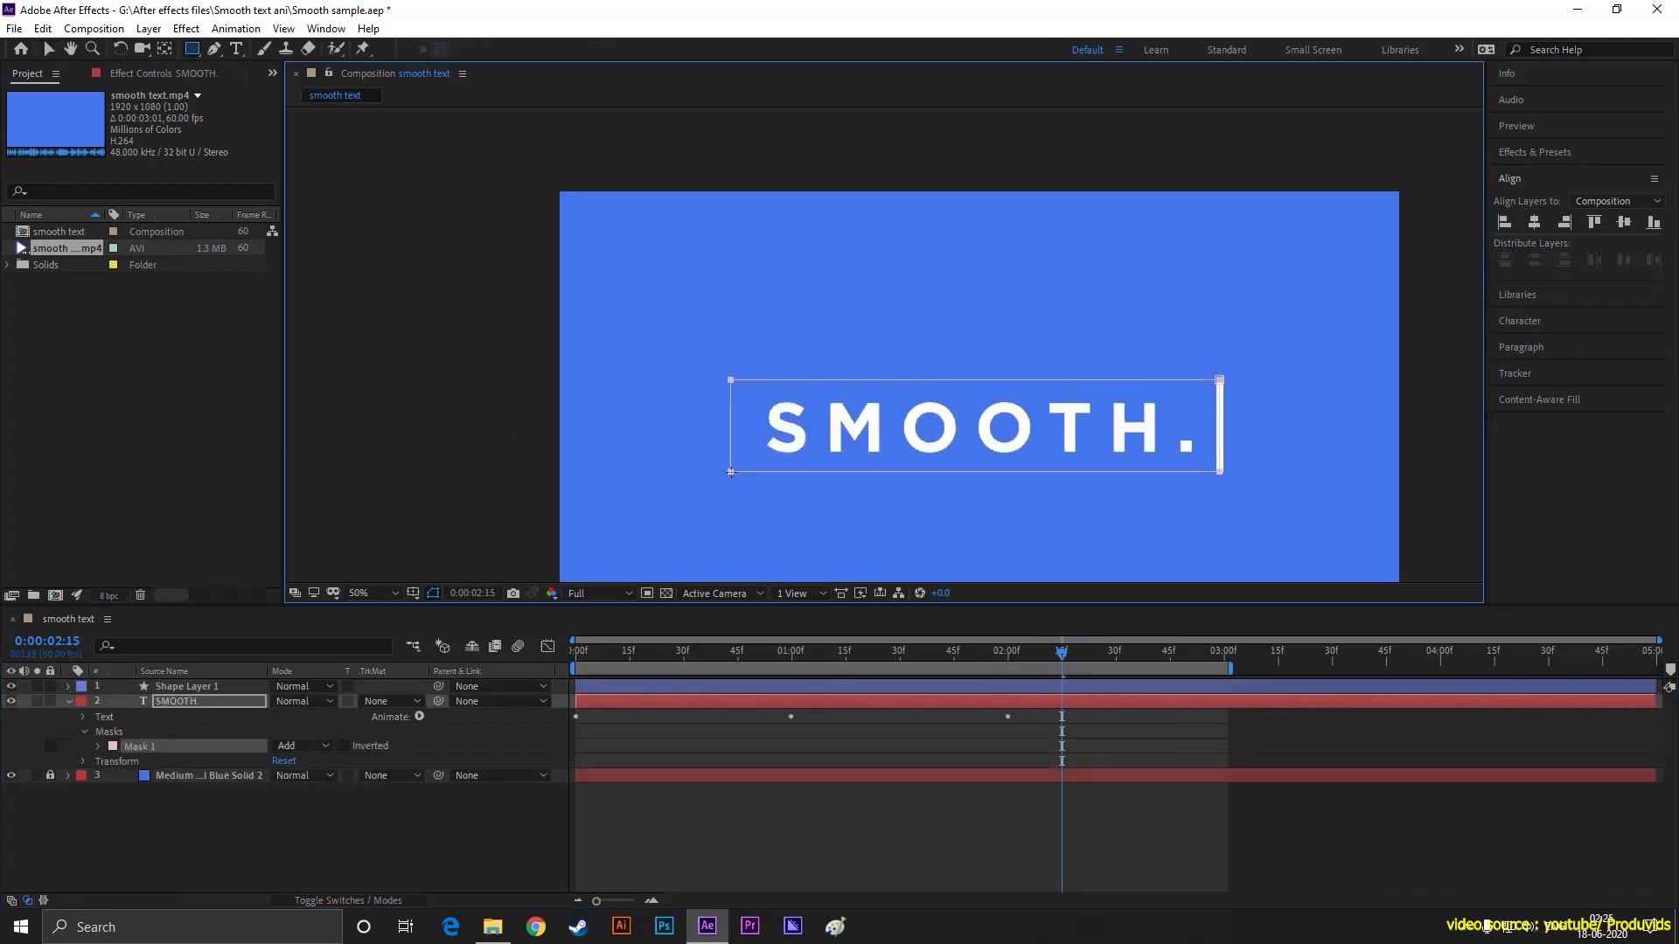
click(48, 49)
click(97, 746)
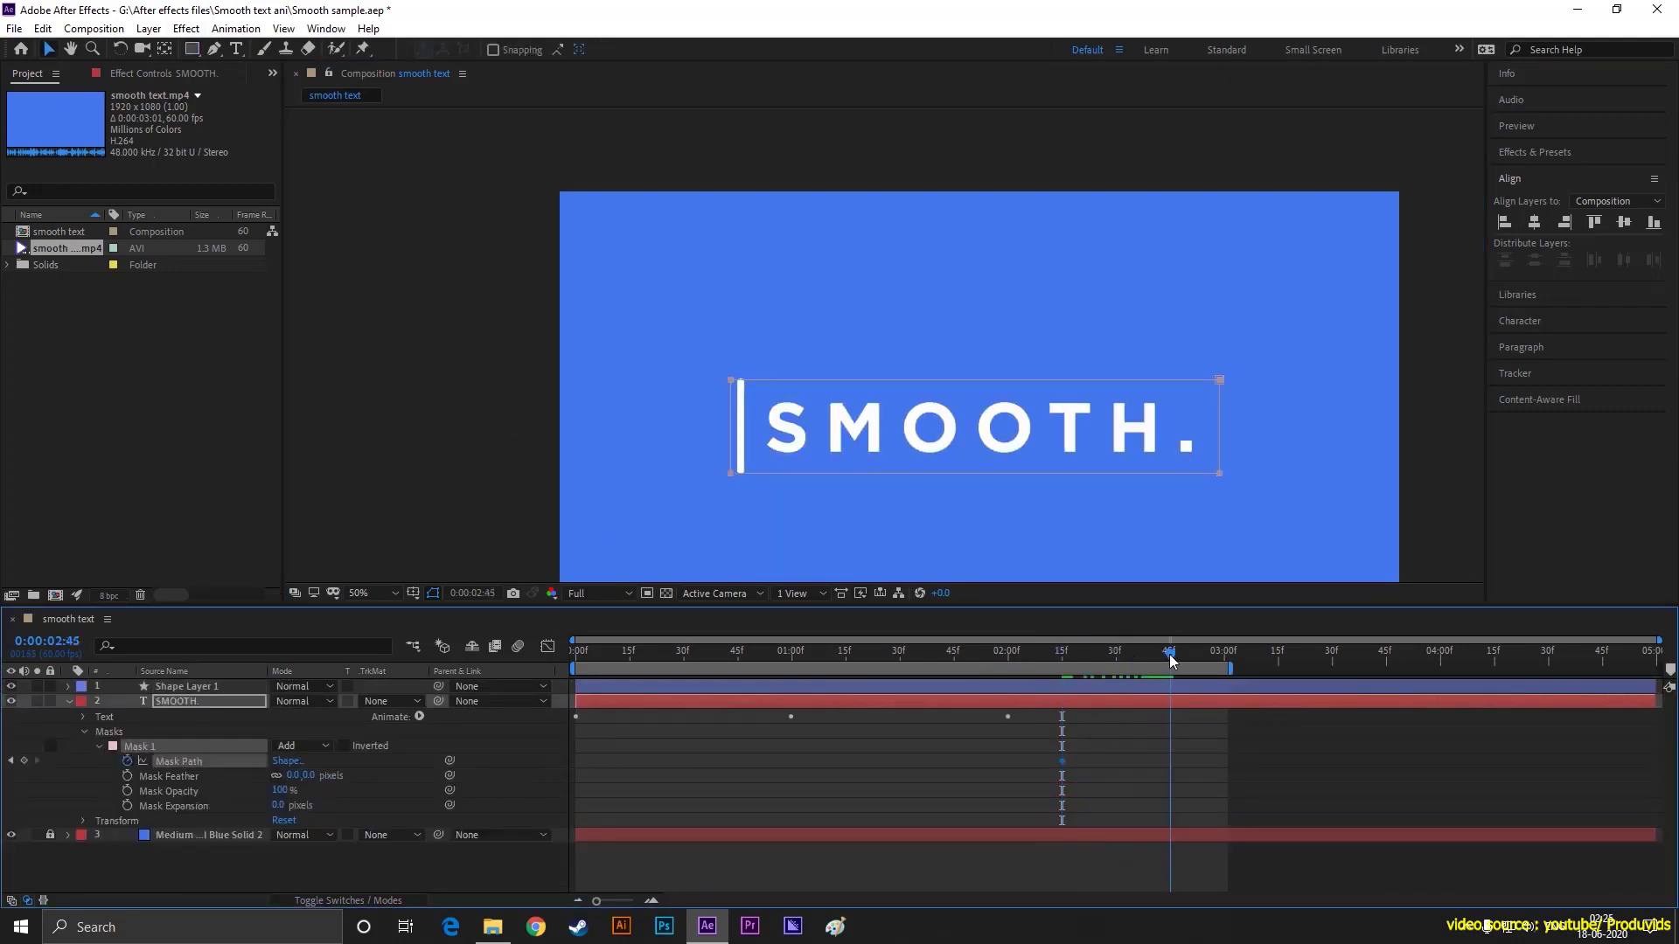
drag(1219, 473, 738, 484)
click(302, 745)
click(1065, 664)
key(space)
Step: Time-reverse the bar's Start and End keyframes, then Easy Ease all keyframes with F9
click(1049, 687)
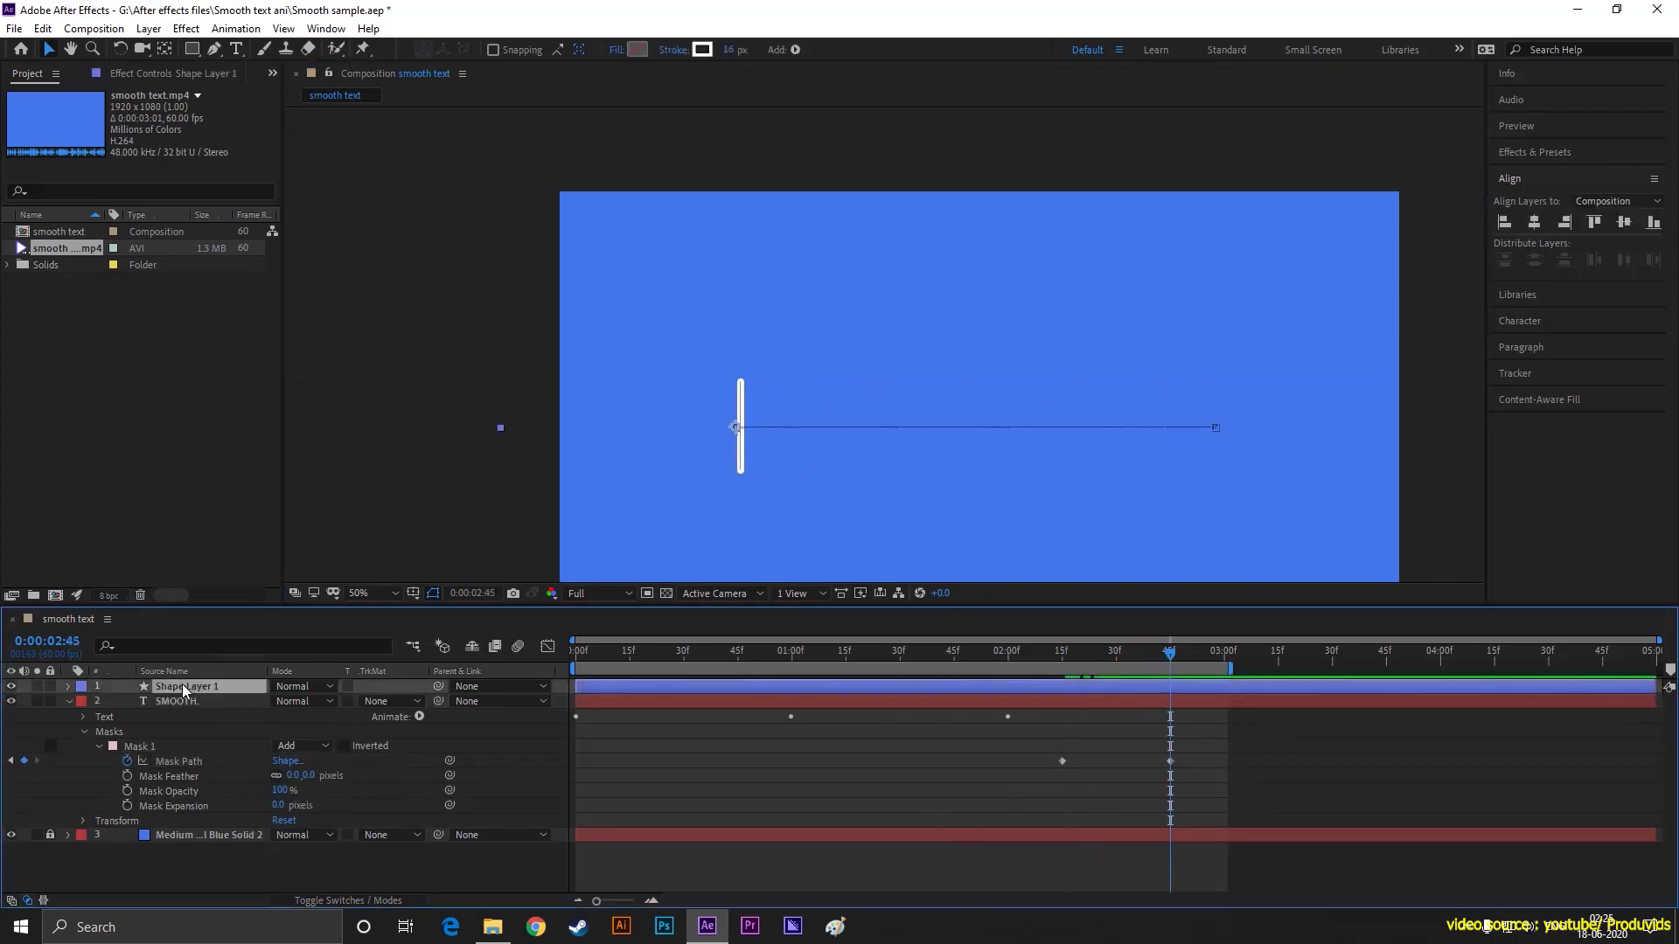
key(u)
drag(1091, 701, 969, 717)
right_click(1176, 704)
click(1066, 876)
key(space)
drag(1246, 695, 1037, 843)
key(F9)
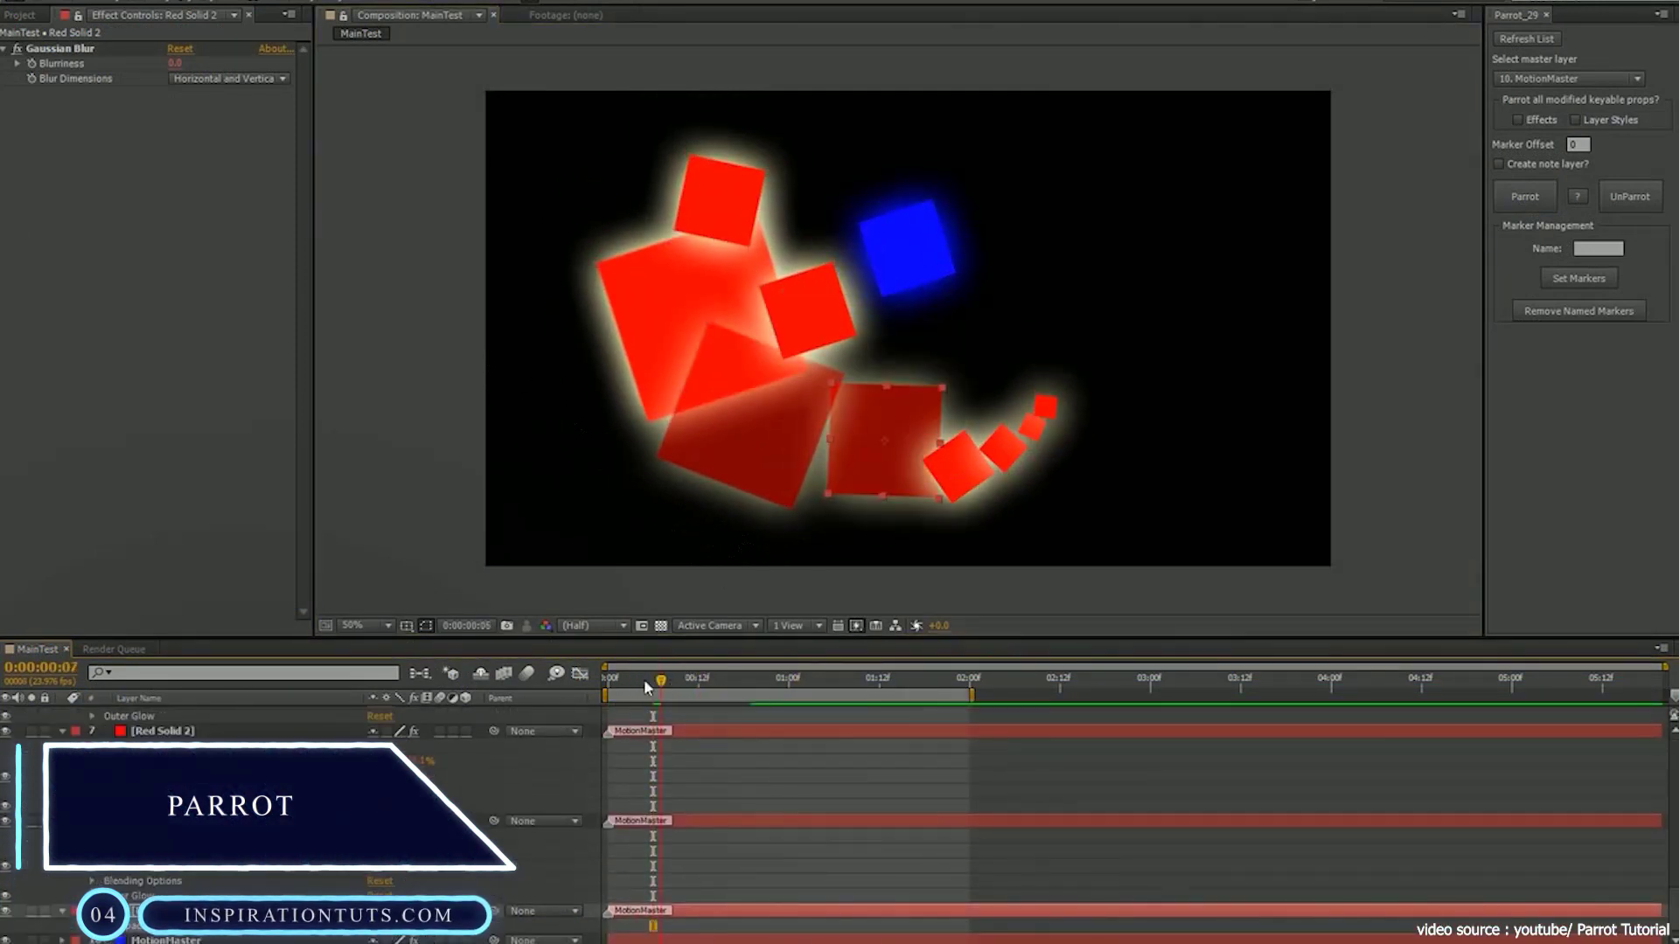
Step: Shift layer 3–4 markers later and move the MotionMaster keyframes about six frames earlier
click(151, 739)
key(e)
key(e)
click(65, 747)
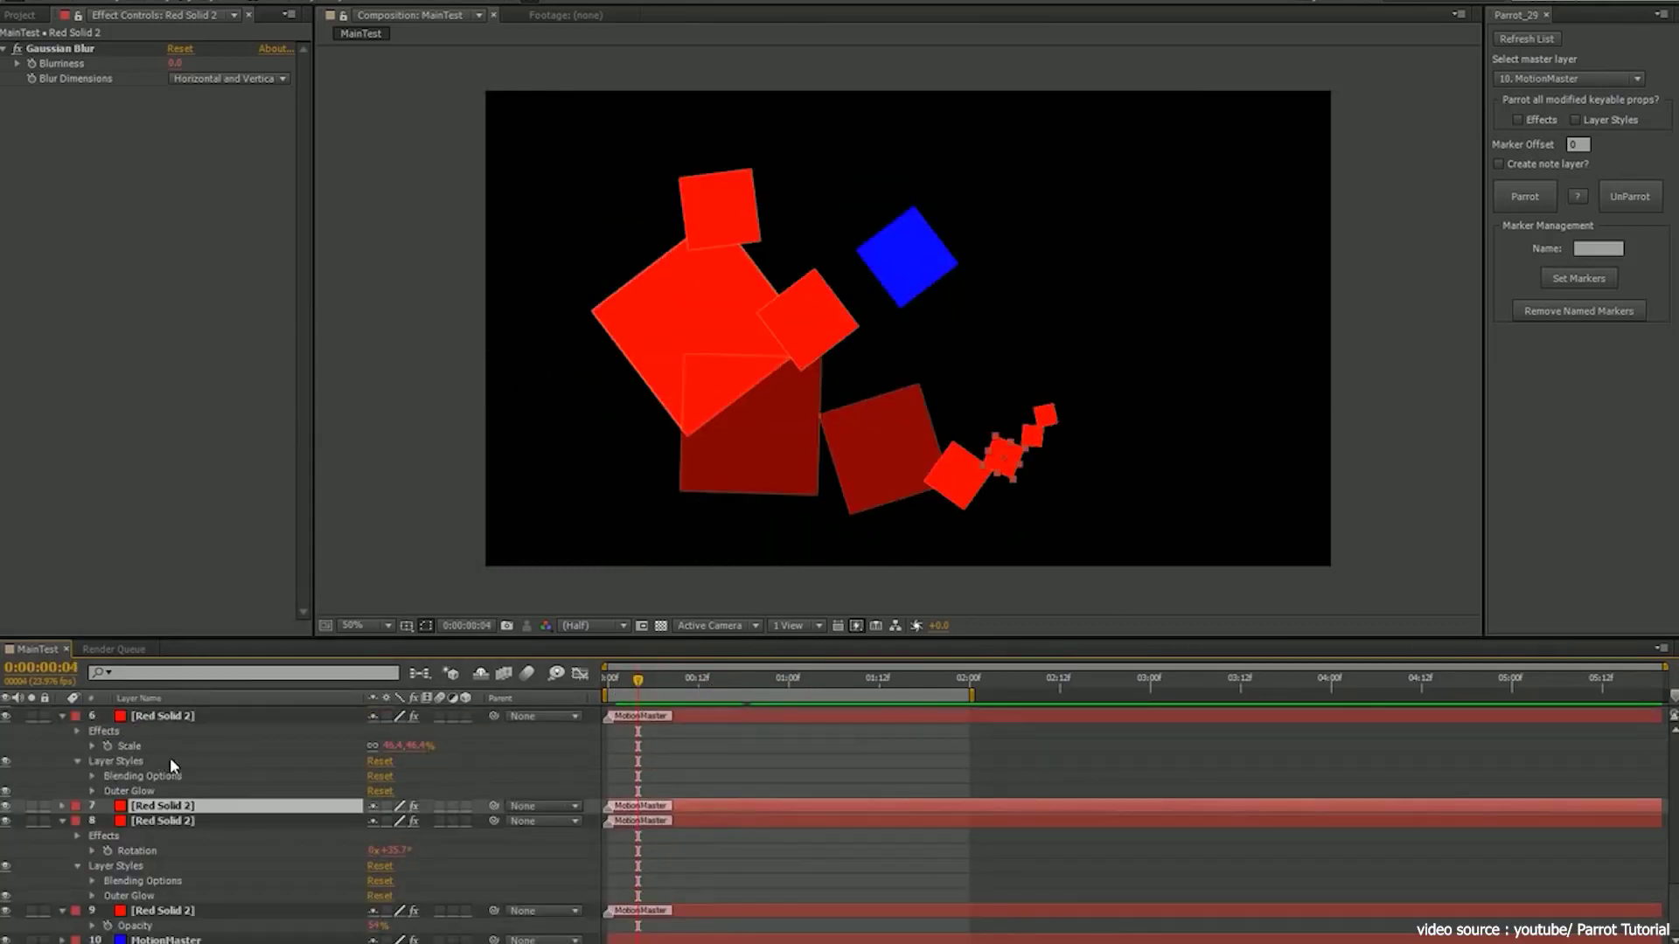
key(ctrl+a)
key(F2)
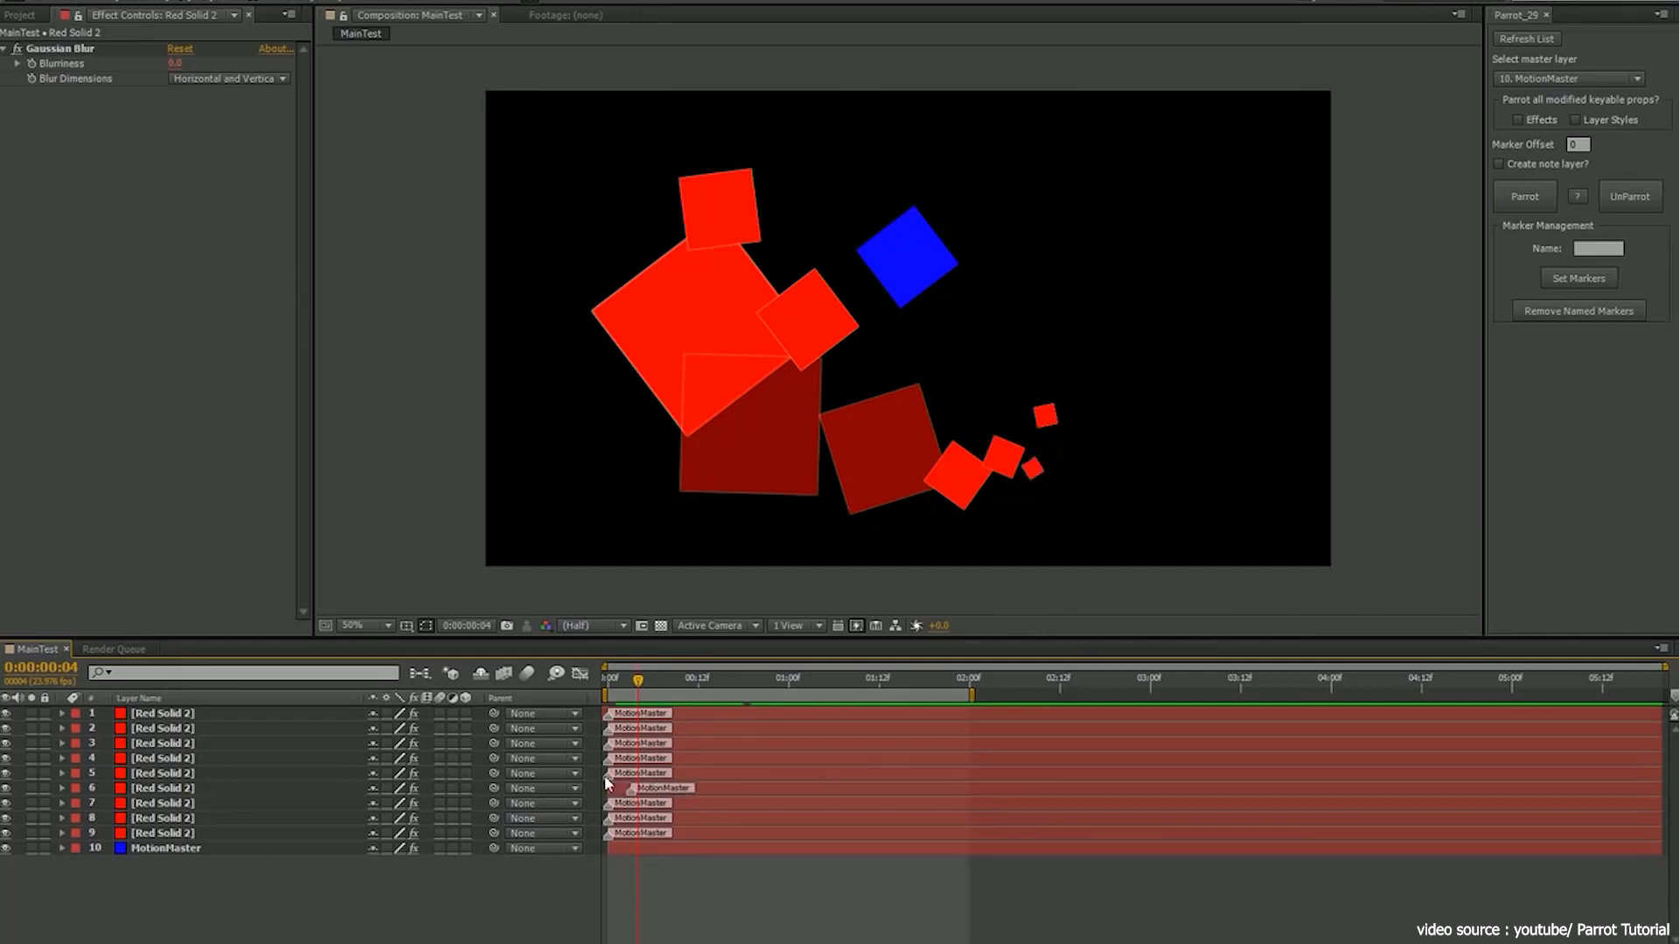
mouse_move(618, 758)
mouse_down()
mouse_move(654, 758)
mouse_move(631, 744)
mouse_up()
click(166, 848)
key(u)
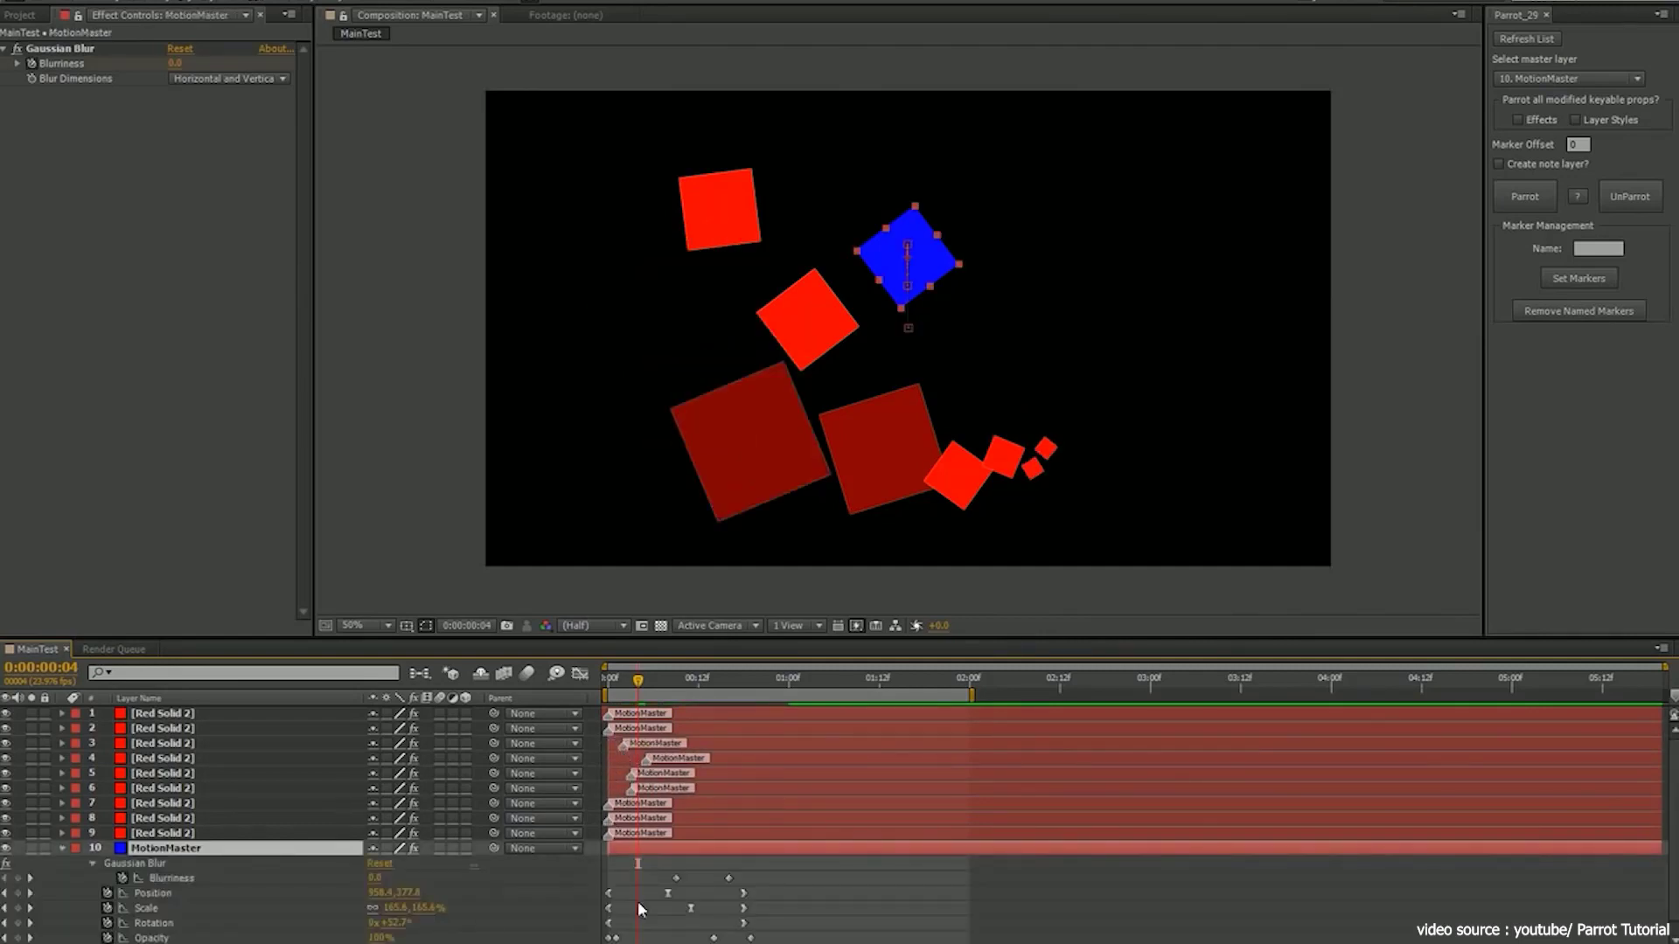
drag(797, 909, 752, 909)
key(k)
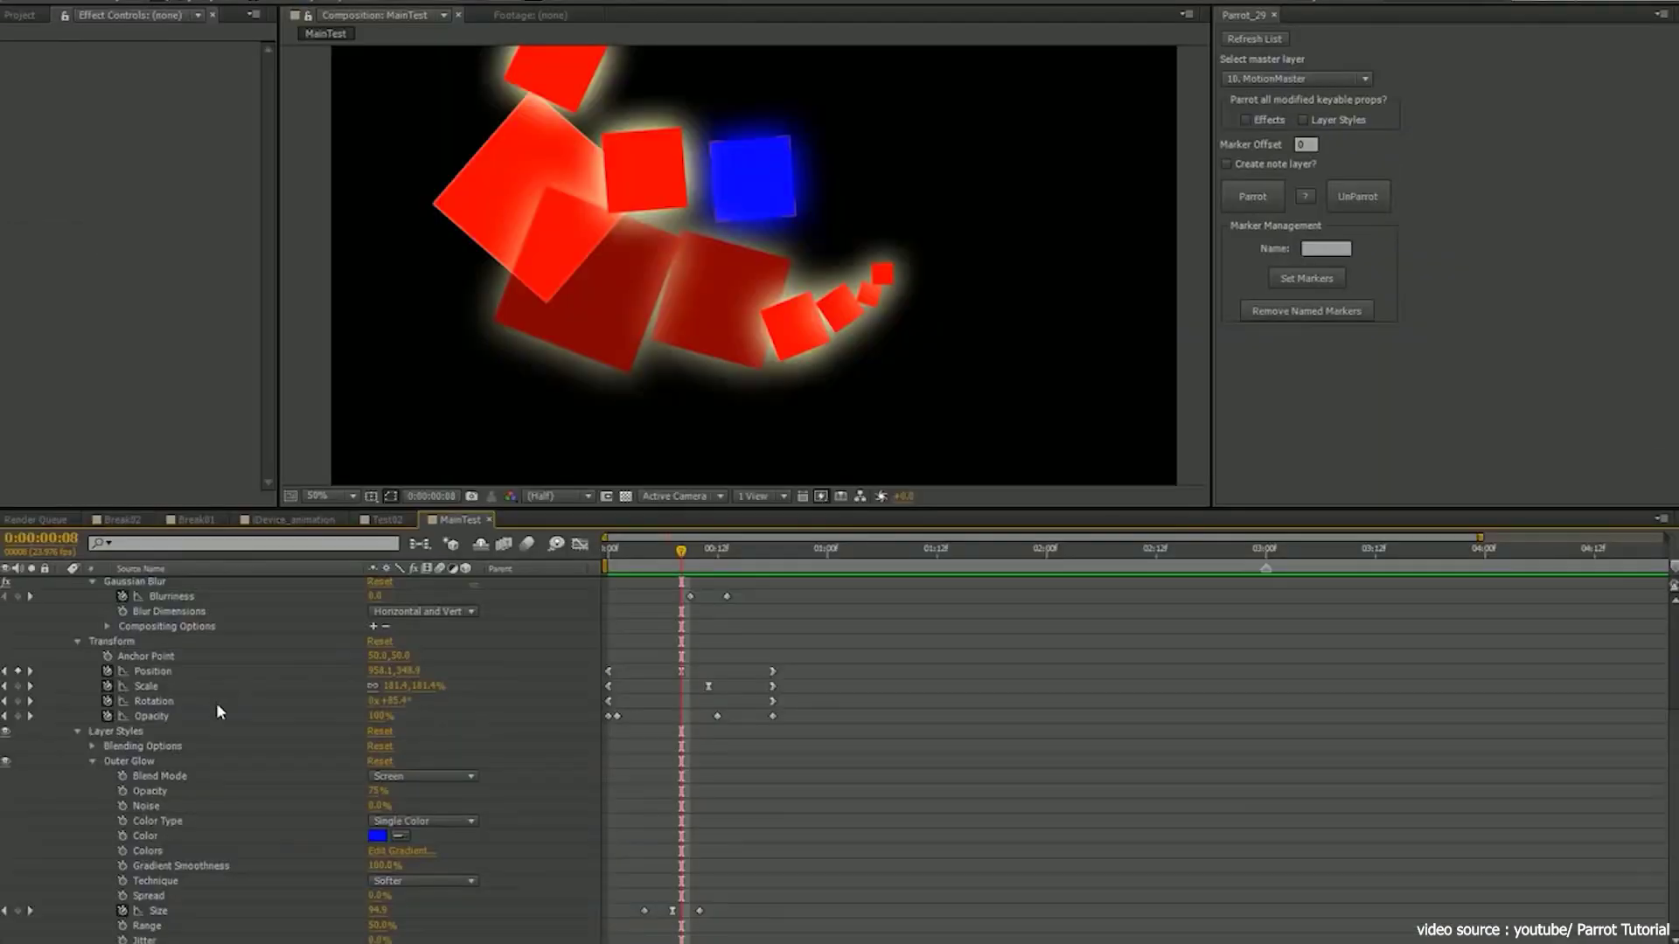
scroll(216, 701, up, 4)
Step: Parrot the blue master's animation, including layer styles, onto the nine red solids
click(158, 703)
shift+click(158, 583)
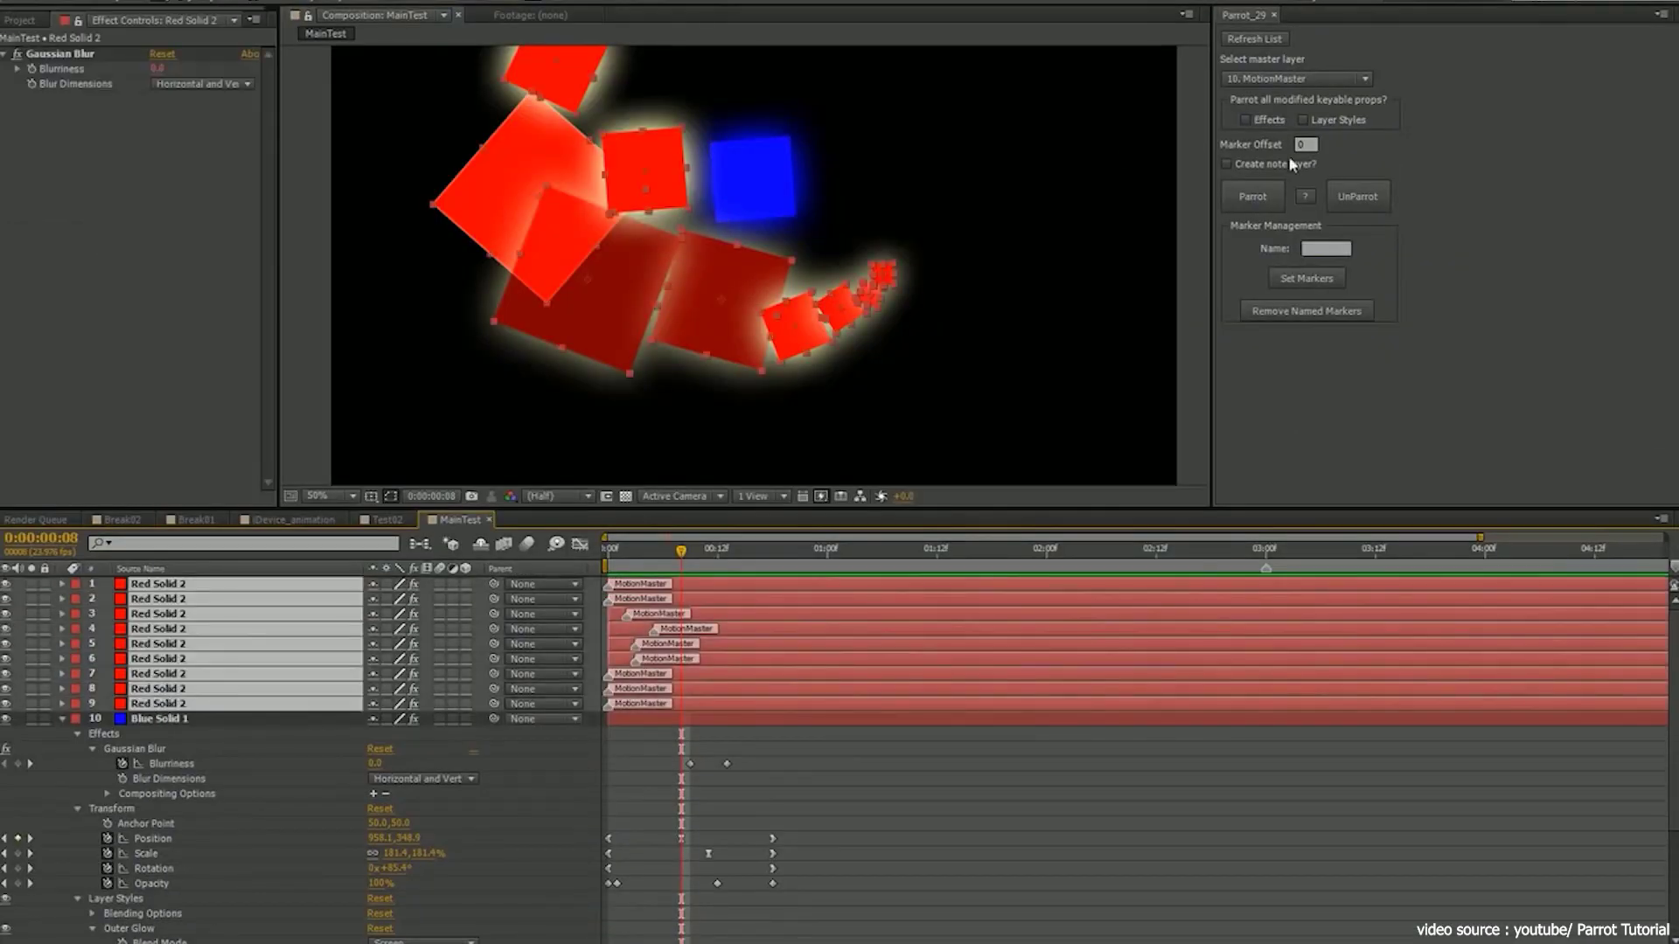
click(1302, 119)
click(1294, 77)
click(1253, 254)
click(1252, 196)
drag(681, 551, 735, 549)
Step: Draw a rounded mask on the blue square and Parrot it onto the red squares
click(159, 718)
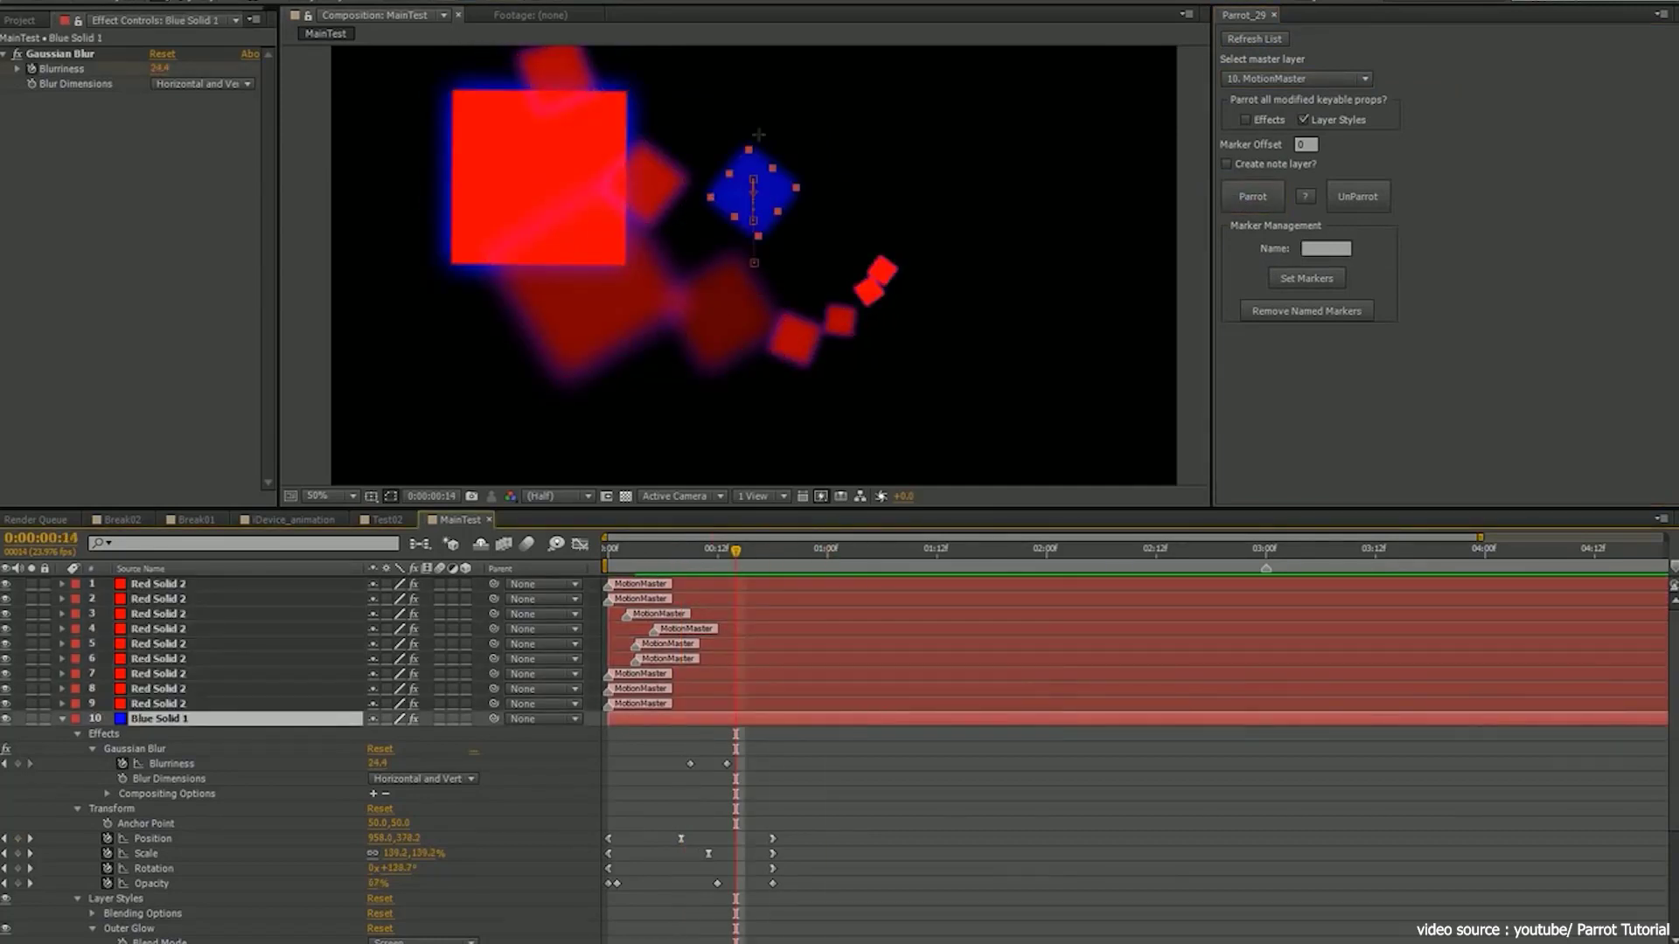
drag(745, 124, 775, 226)
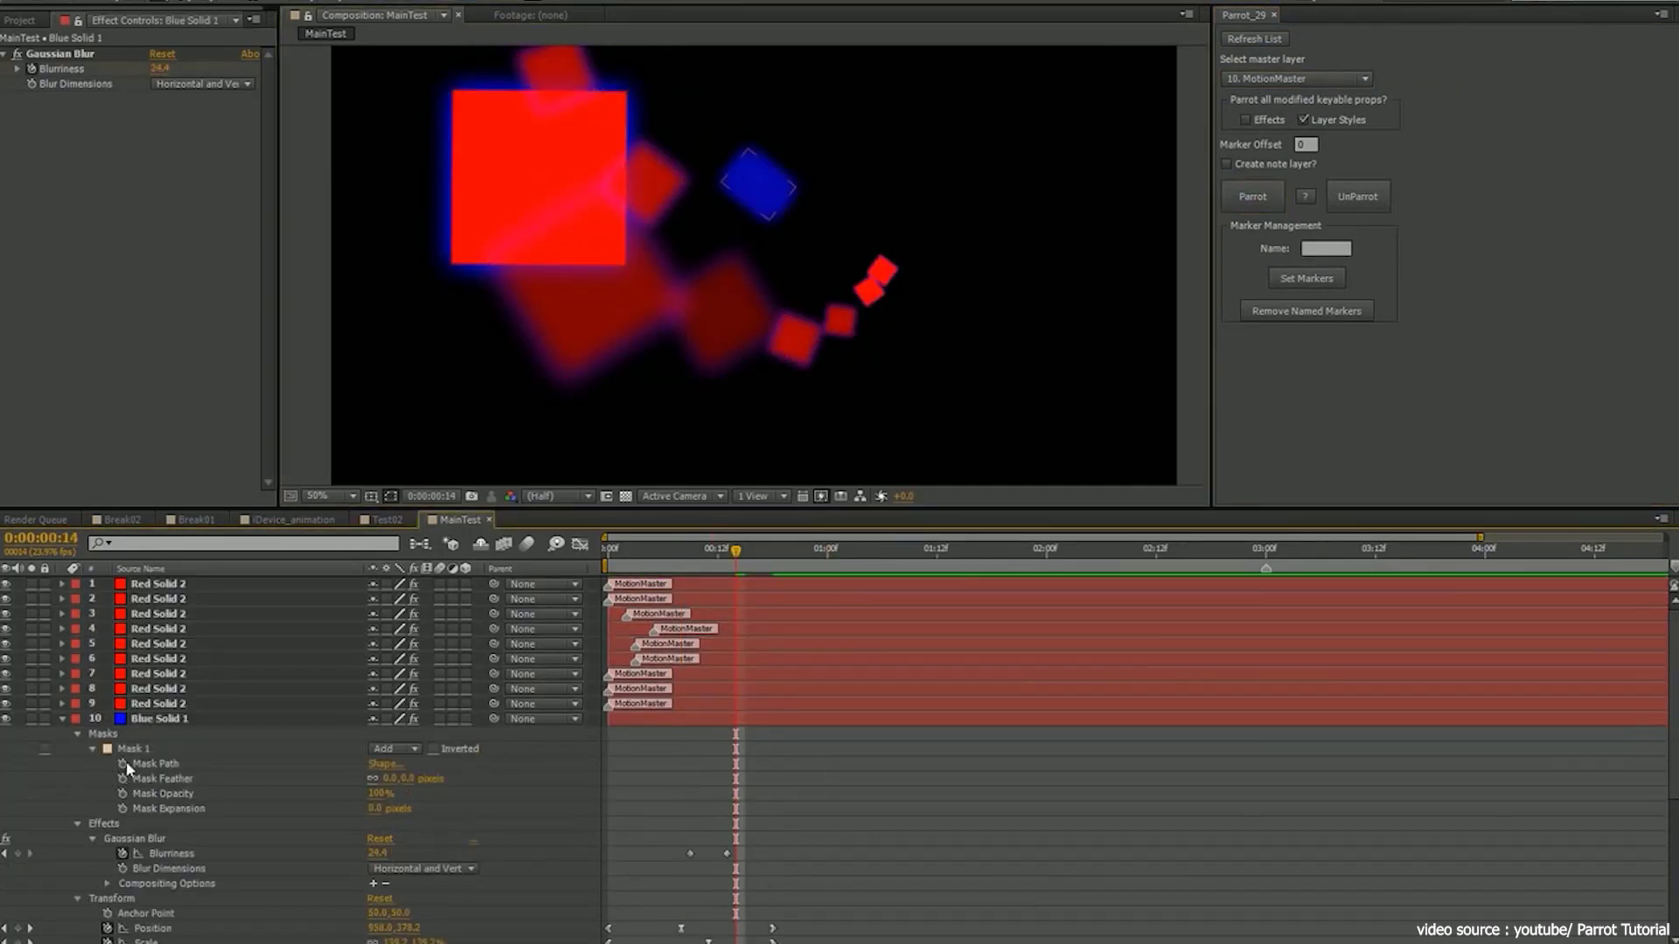
click(91, 748)
click(157, 703)
shift+click(191, 590)
click(1252, 196)
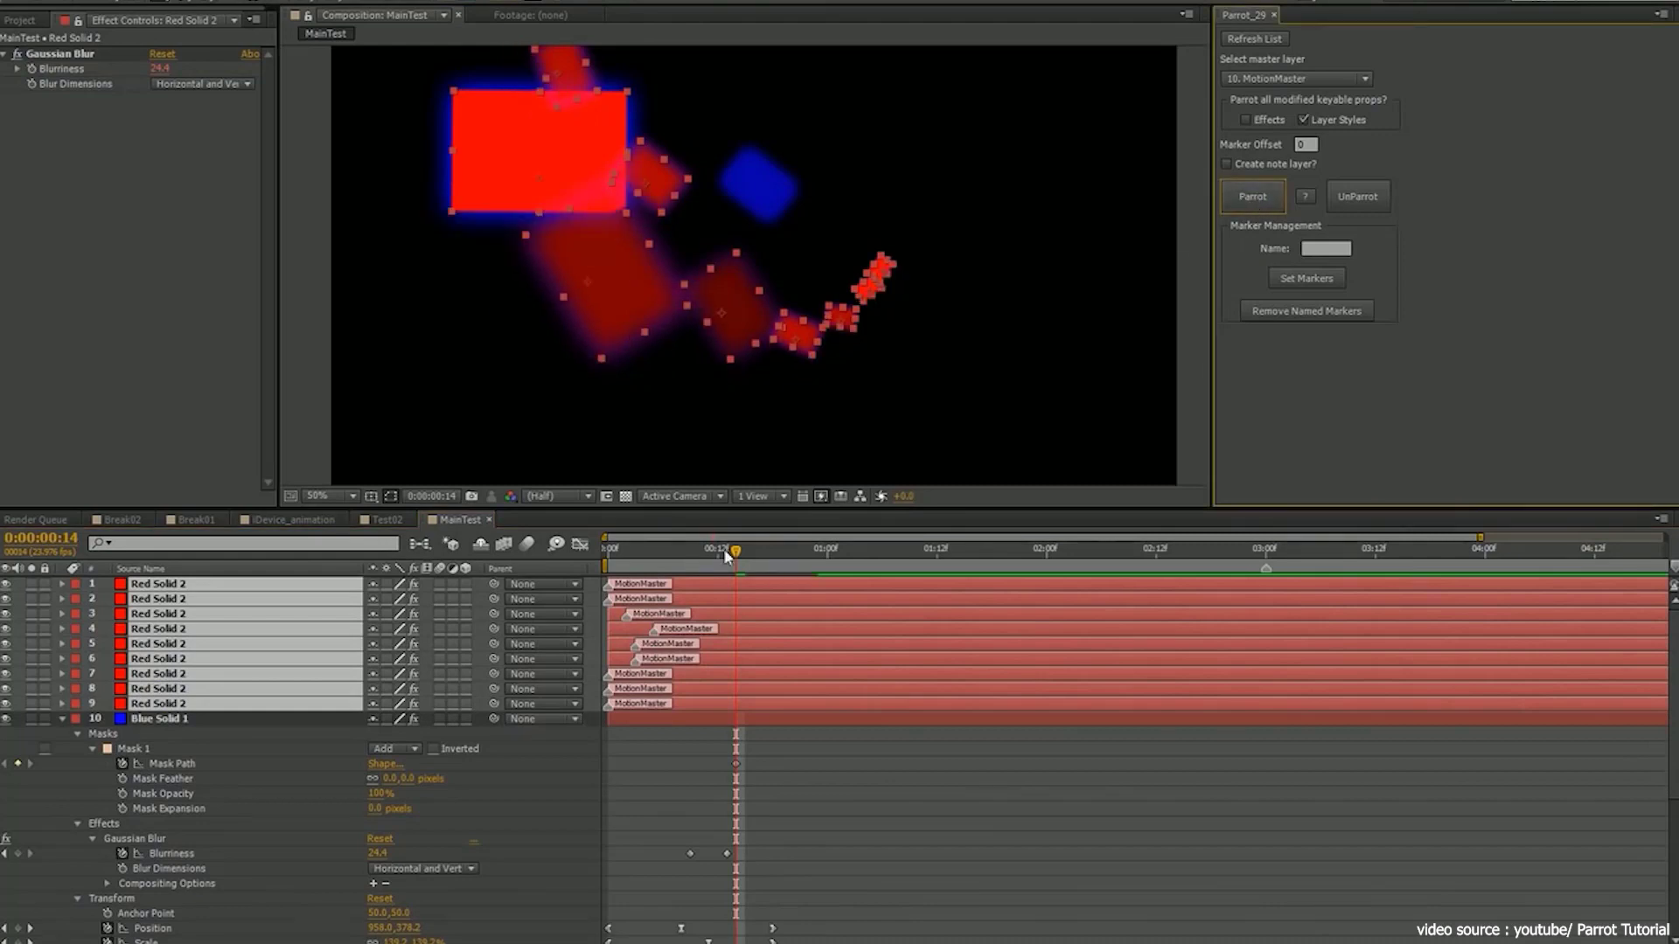
mouse_move(735, 549)
mouse_down()
mouse_move(757, 542)
mouse_move(738, 552)
mouse_up()
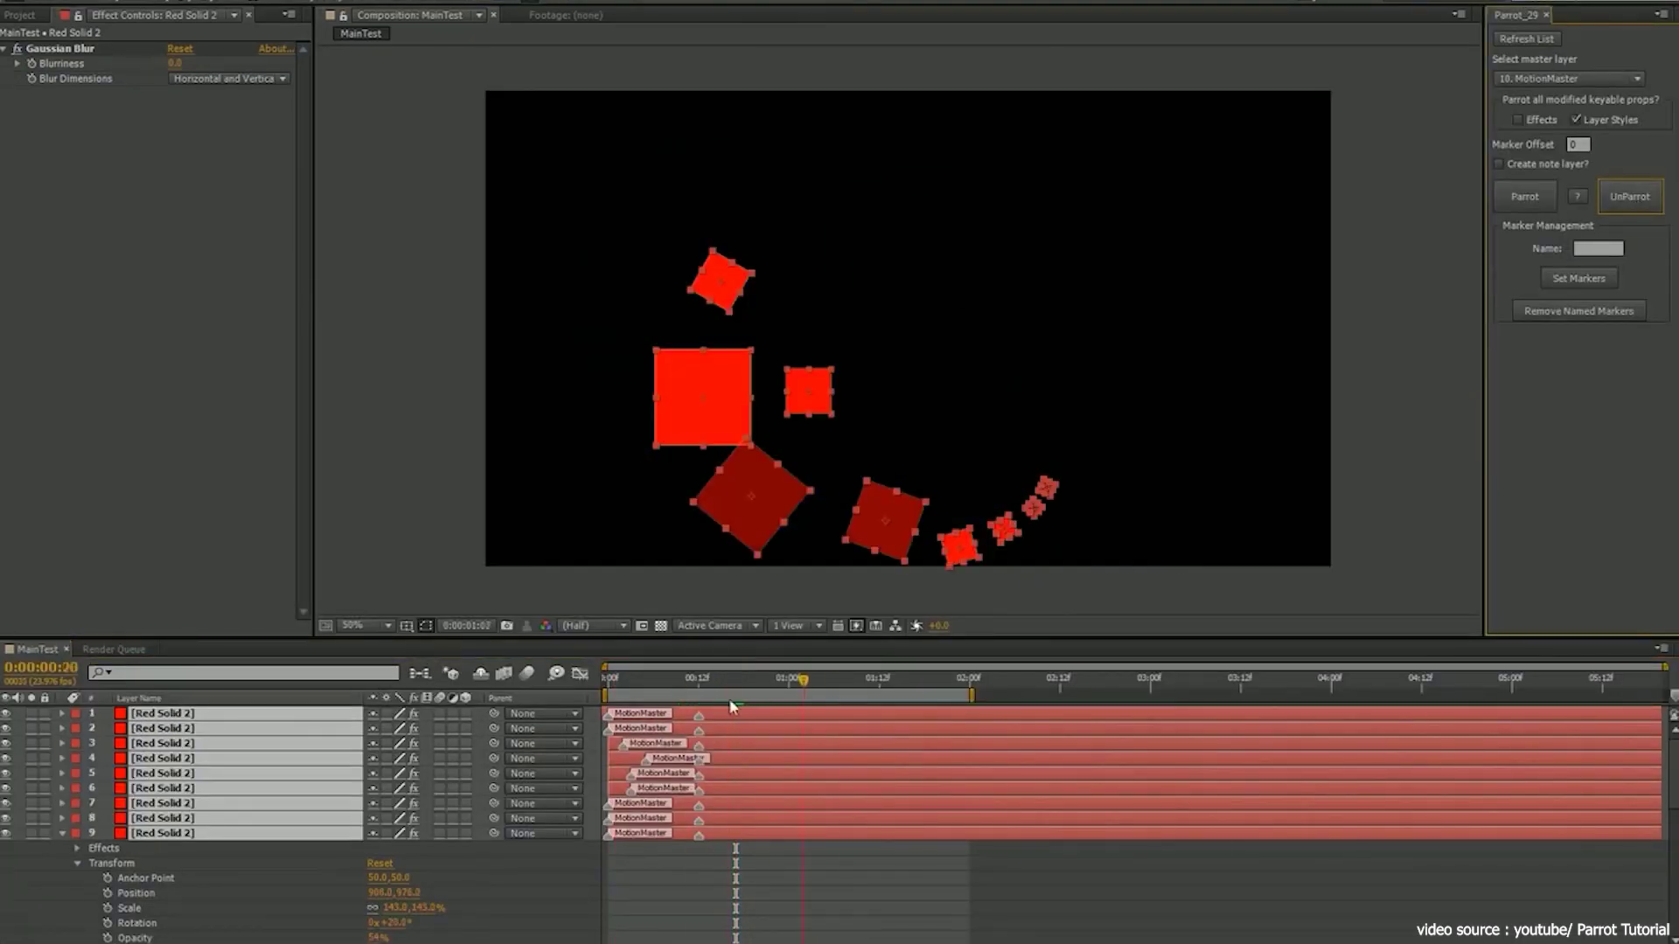
Step: At frame 19, remove the named markers from the layers
click(750, 686)
click(1586, 249)
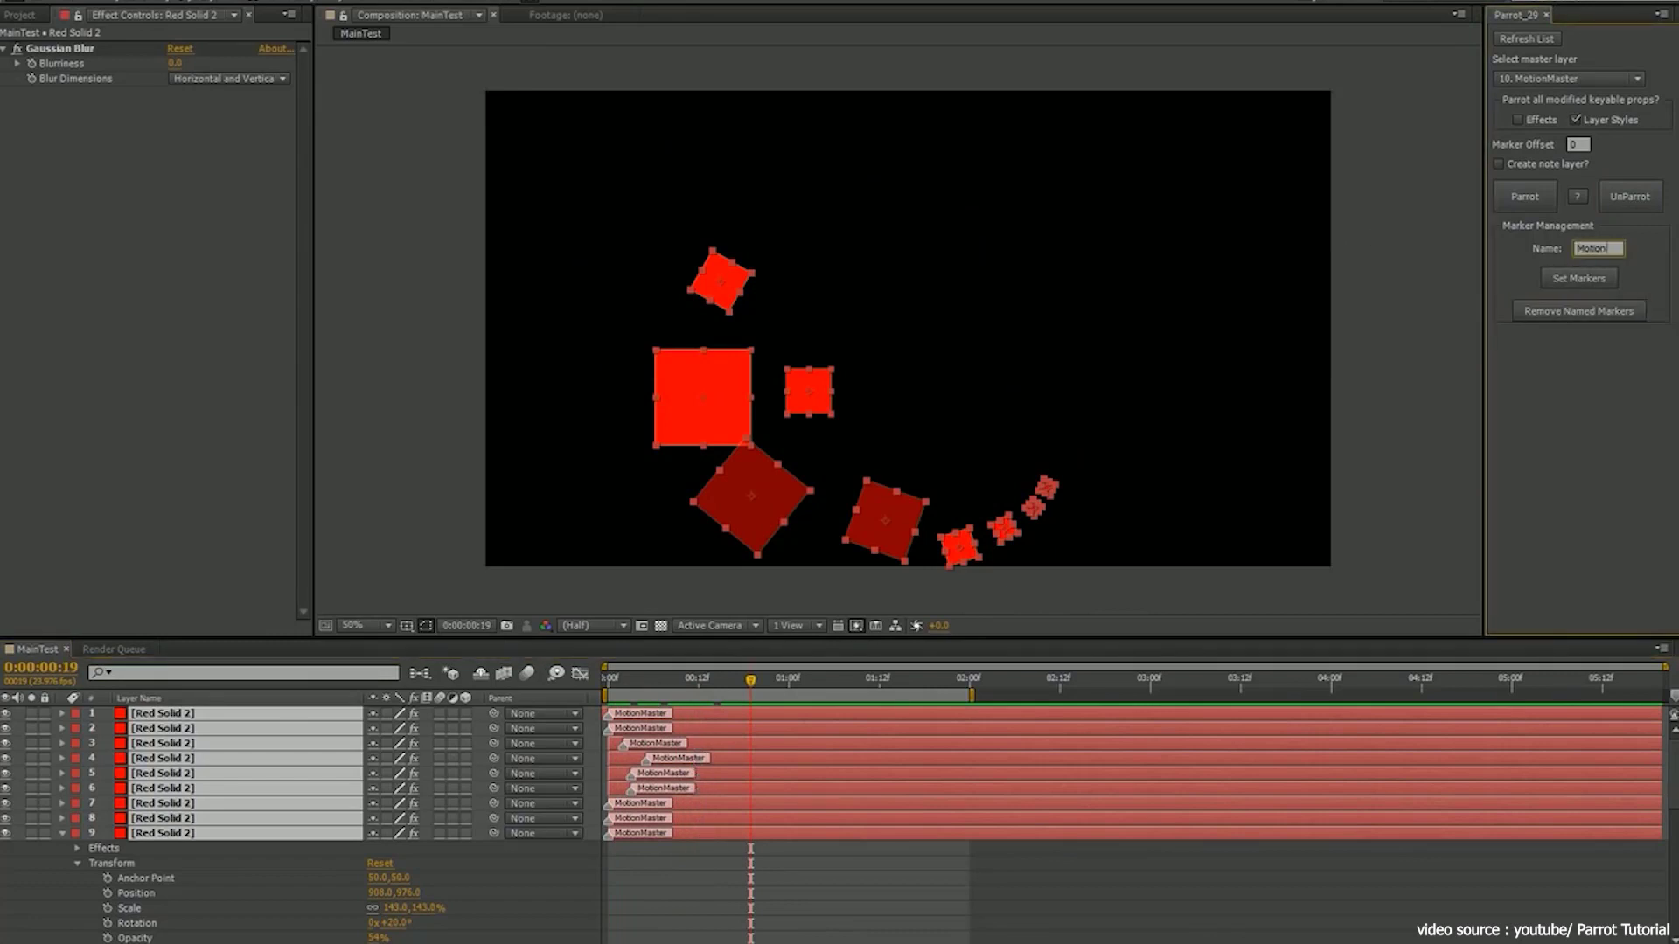
click(1579, 312)
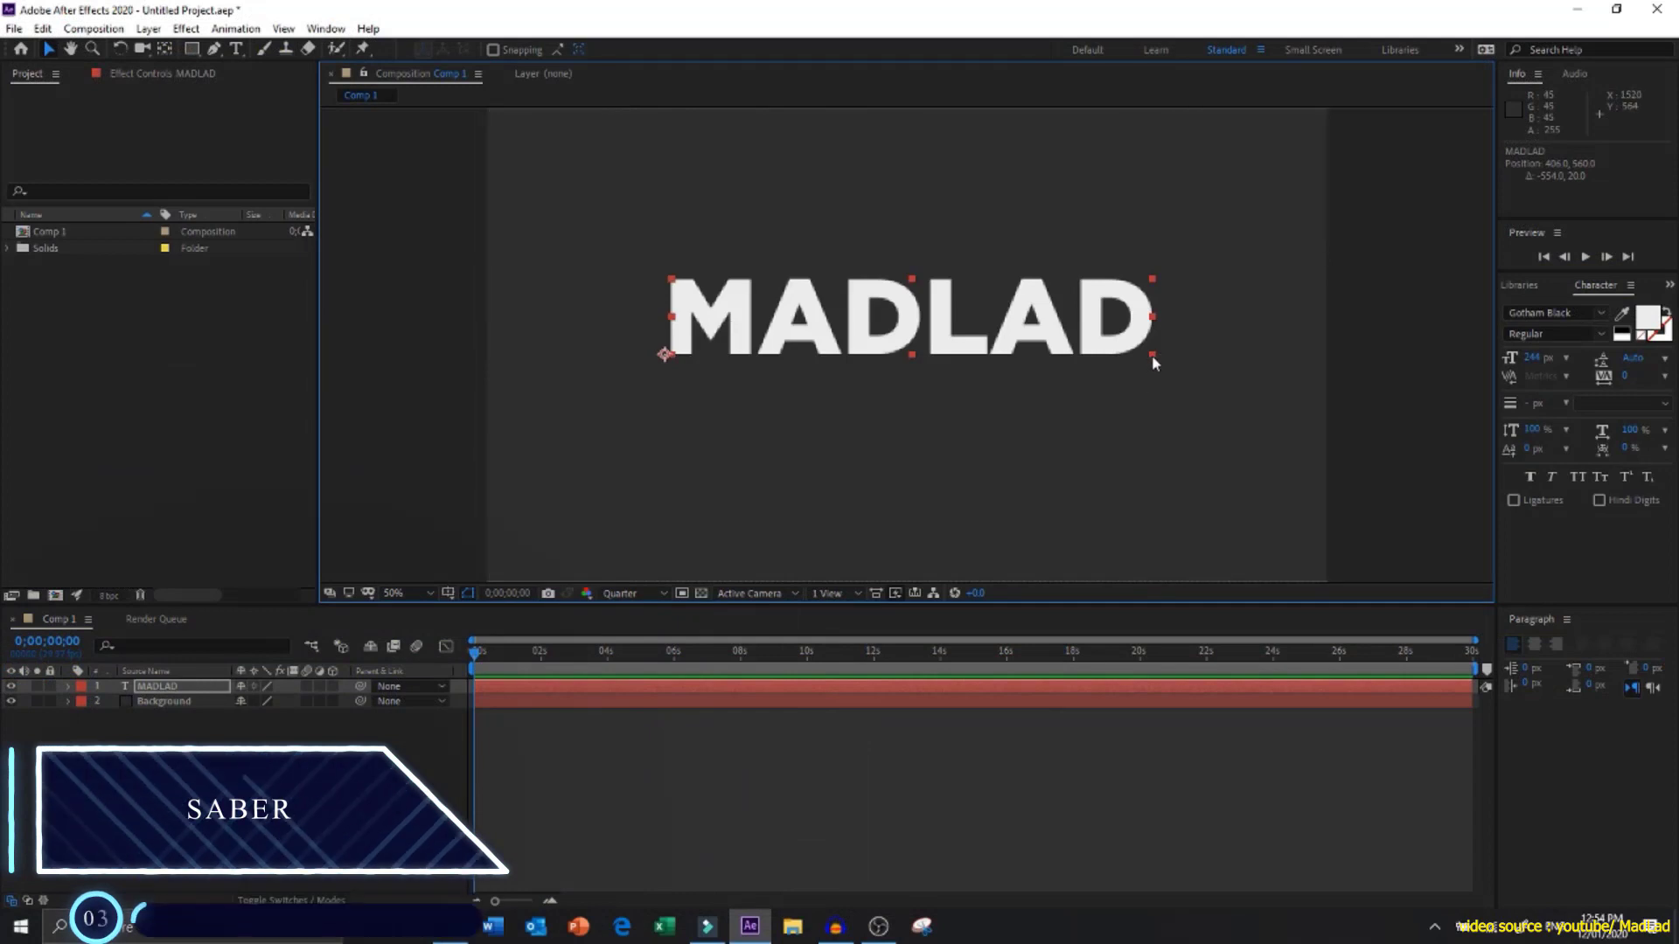
Step: Nudge the MADLAD text slightly right and down, undoing an accidental stretch
drag(1153, 357, 1317, 391)
key(ctrl+z)
drag(940, 320, 942, 323)
Step: Apply Saber to the Background layer with Core Type Text Layer set to MADLAD
click(503, 706)
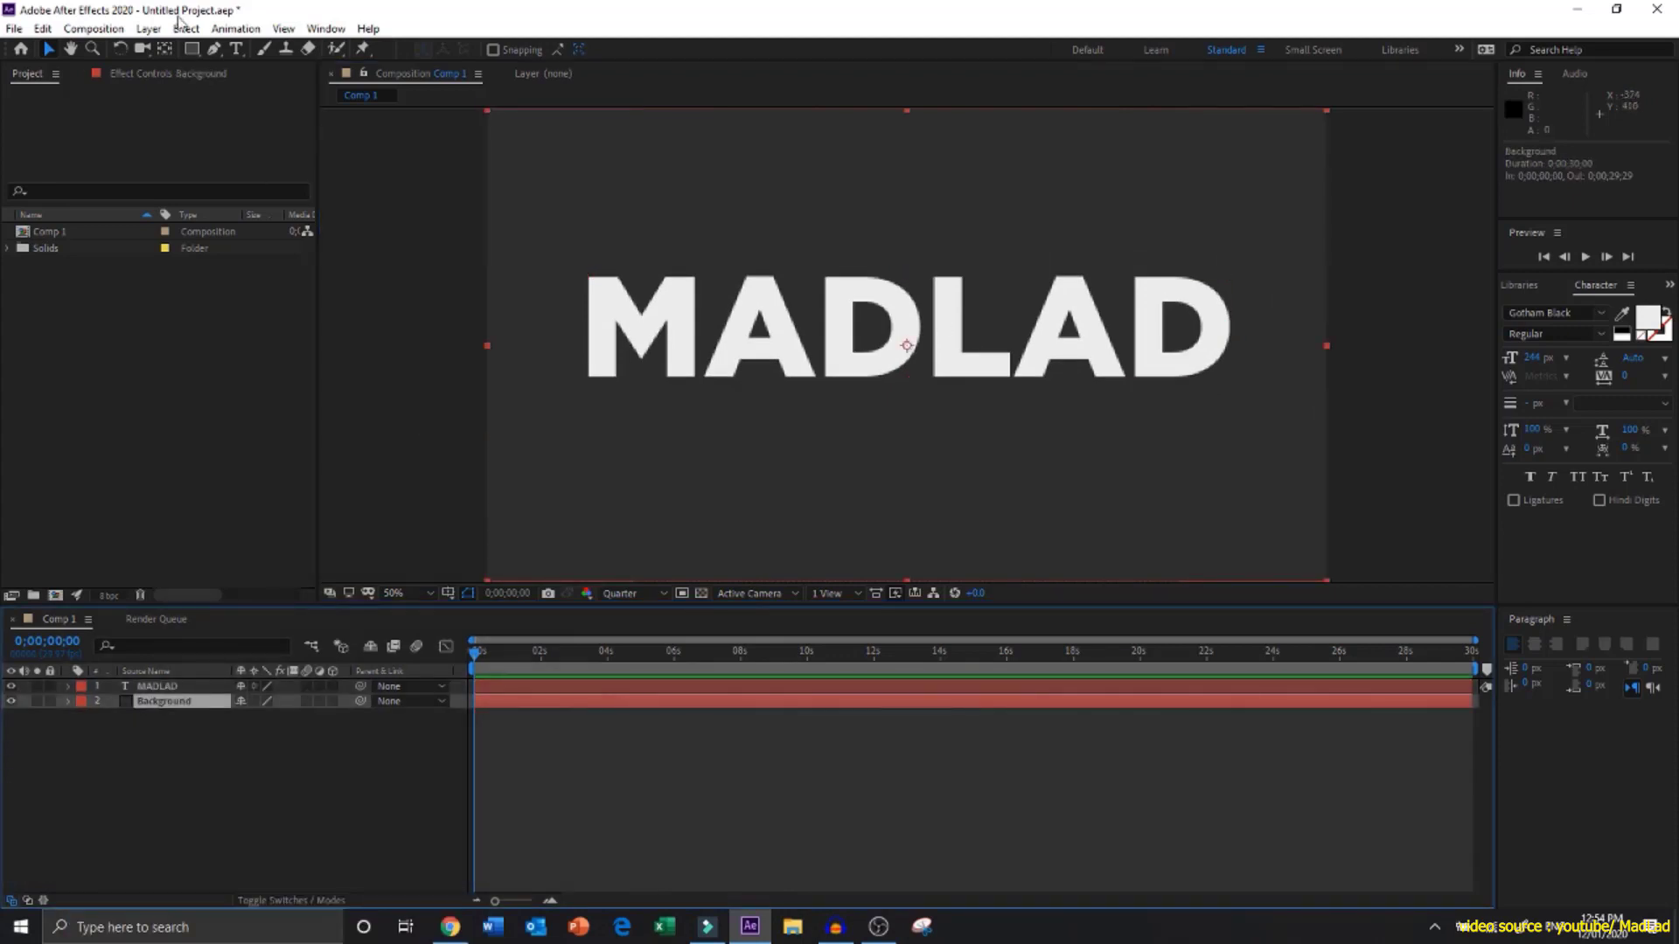
click(185, 28)
mouse_move(385, 535)
click(452, 535)
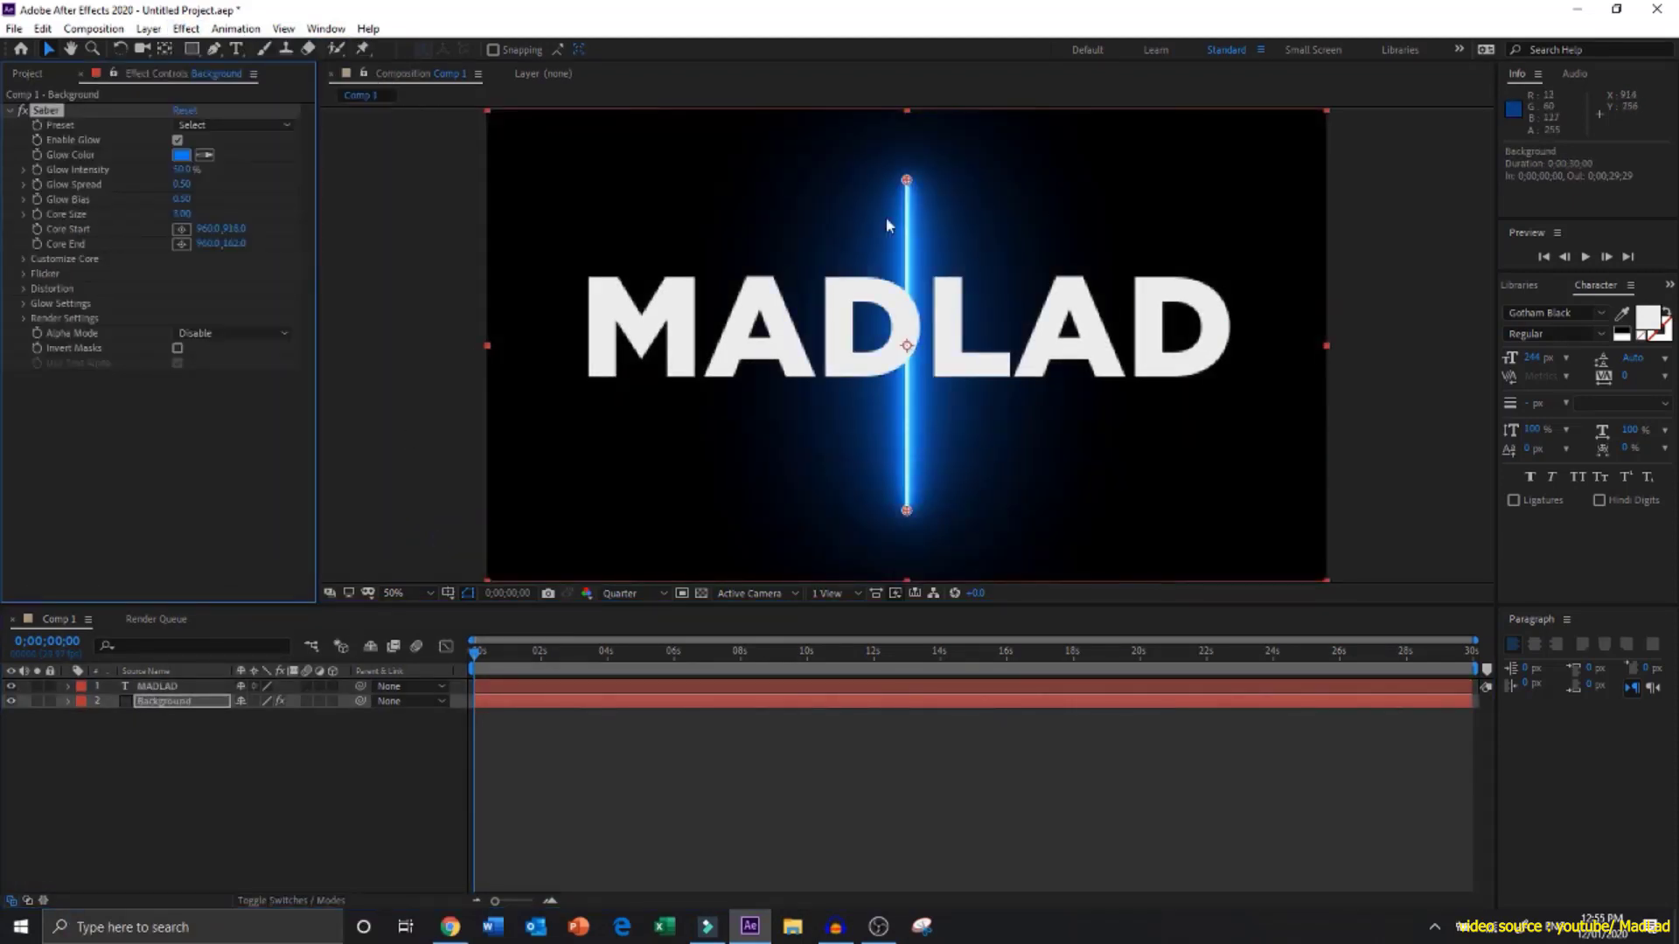
click(25, 259)
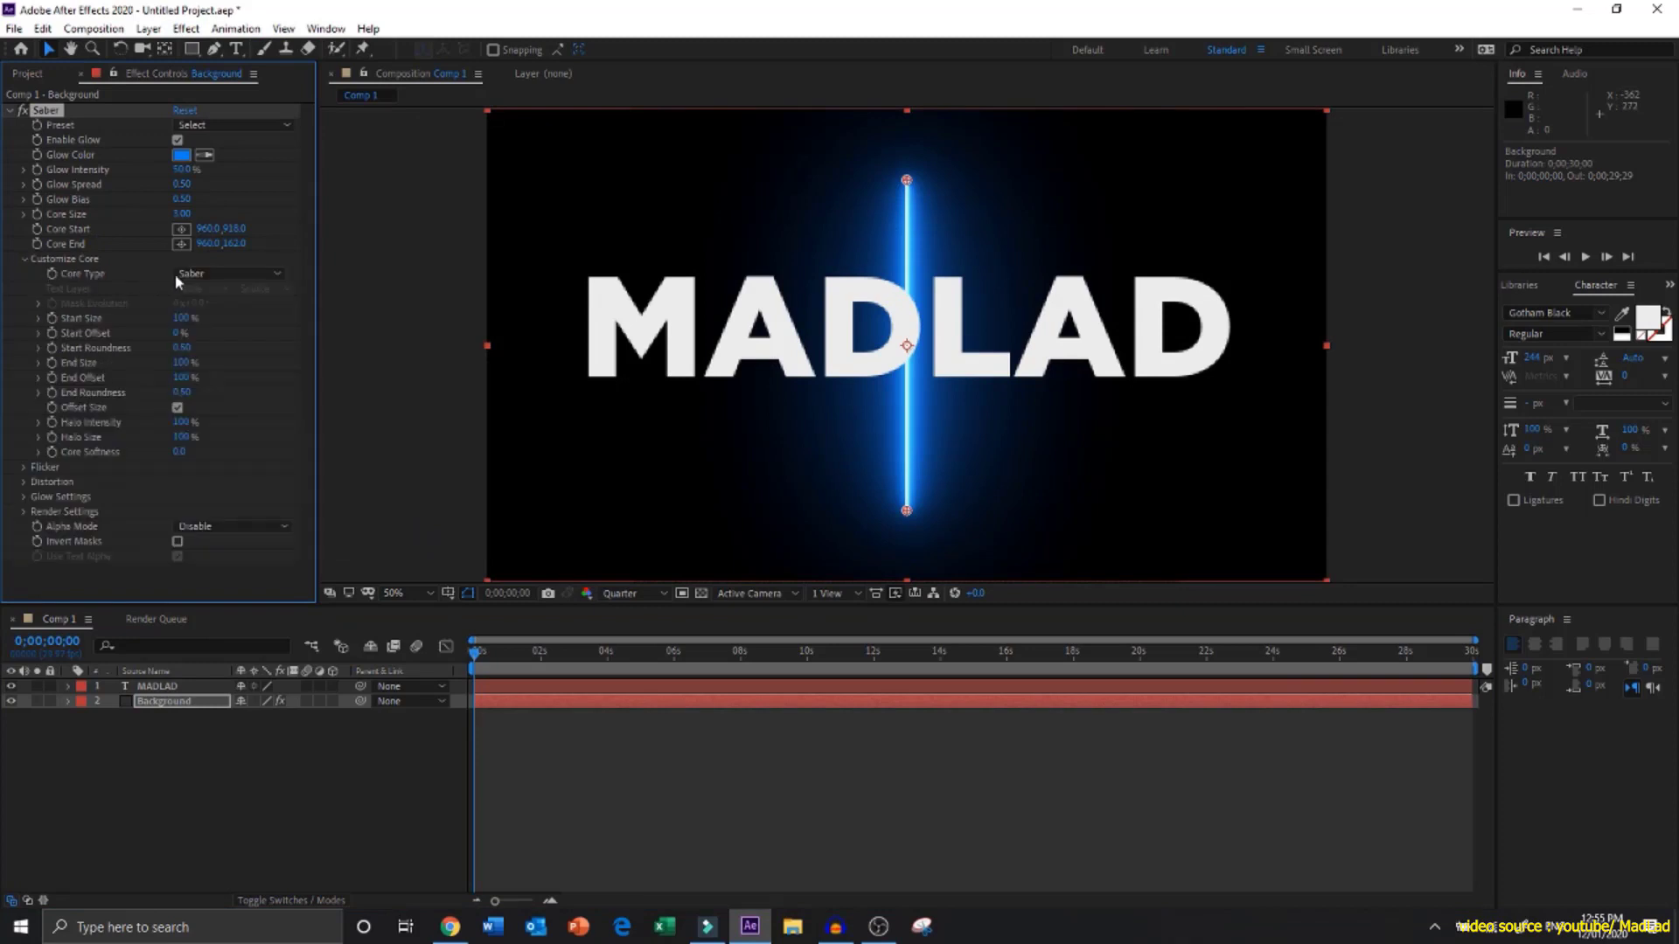
click(187, 274)
click(207, 332)
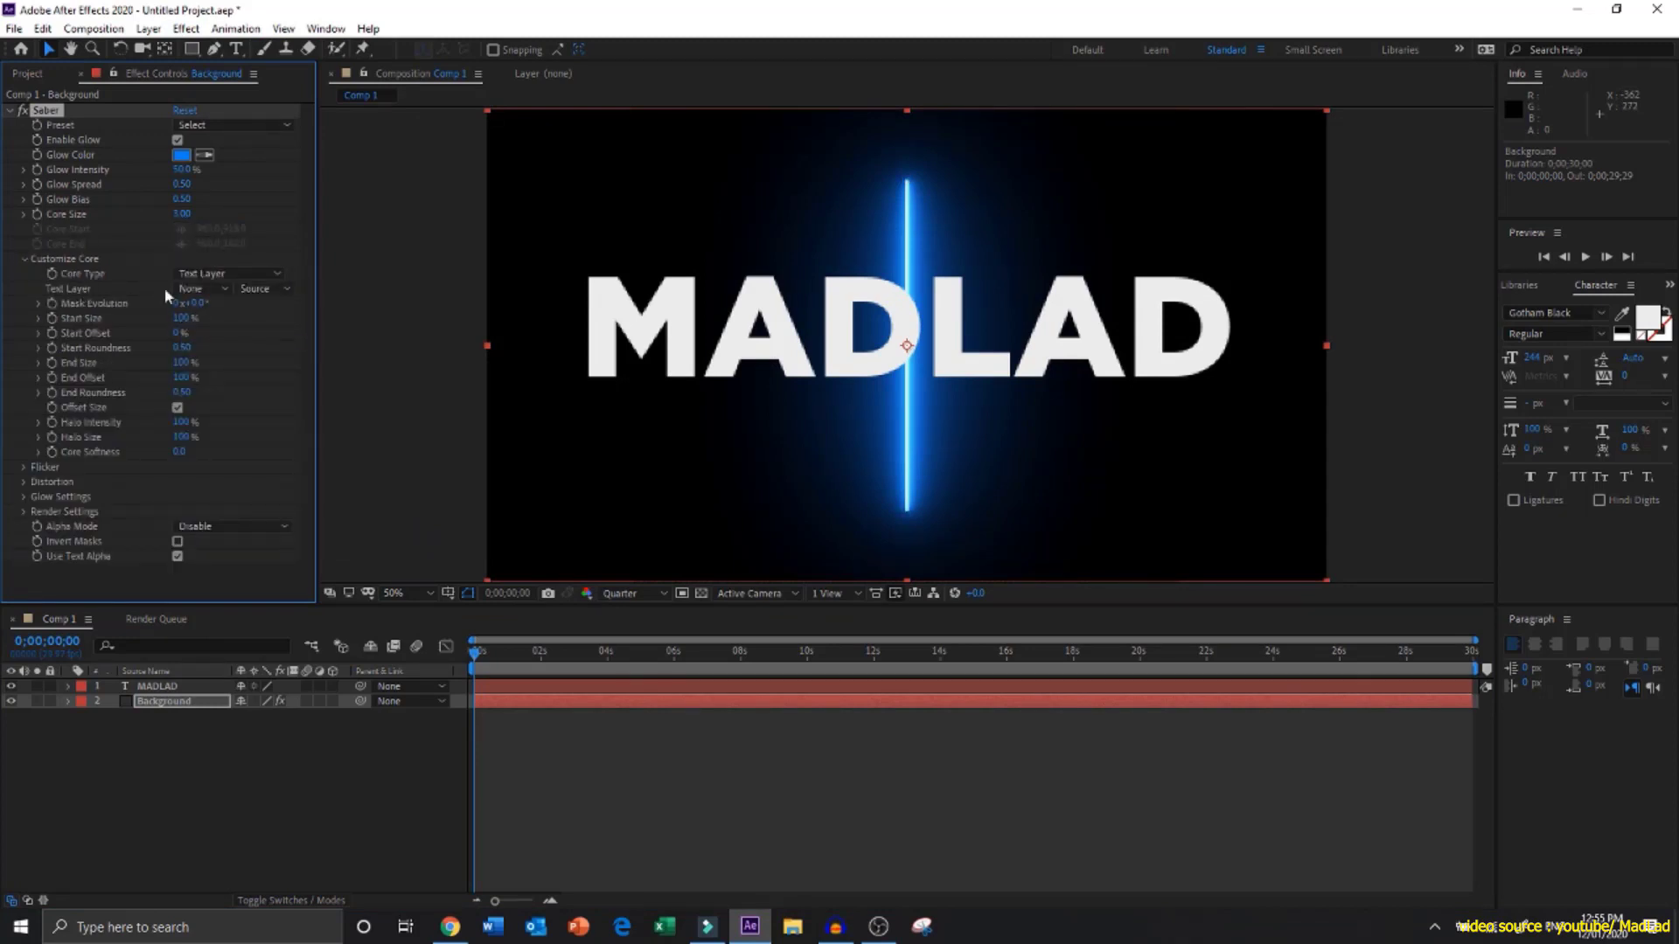
click(201, 289)
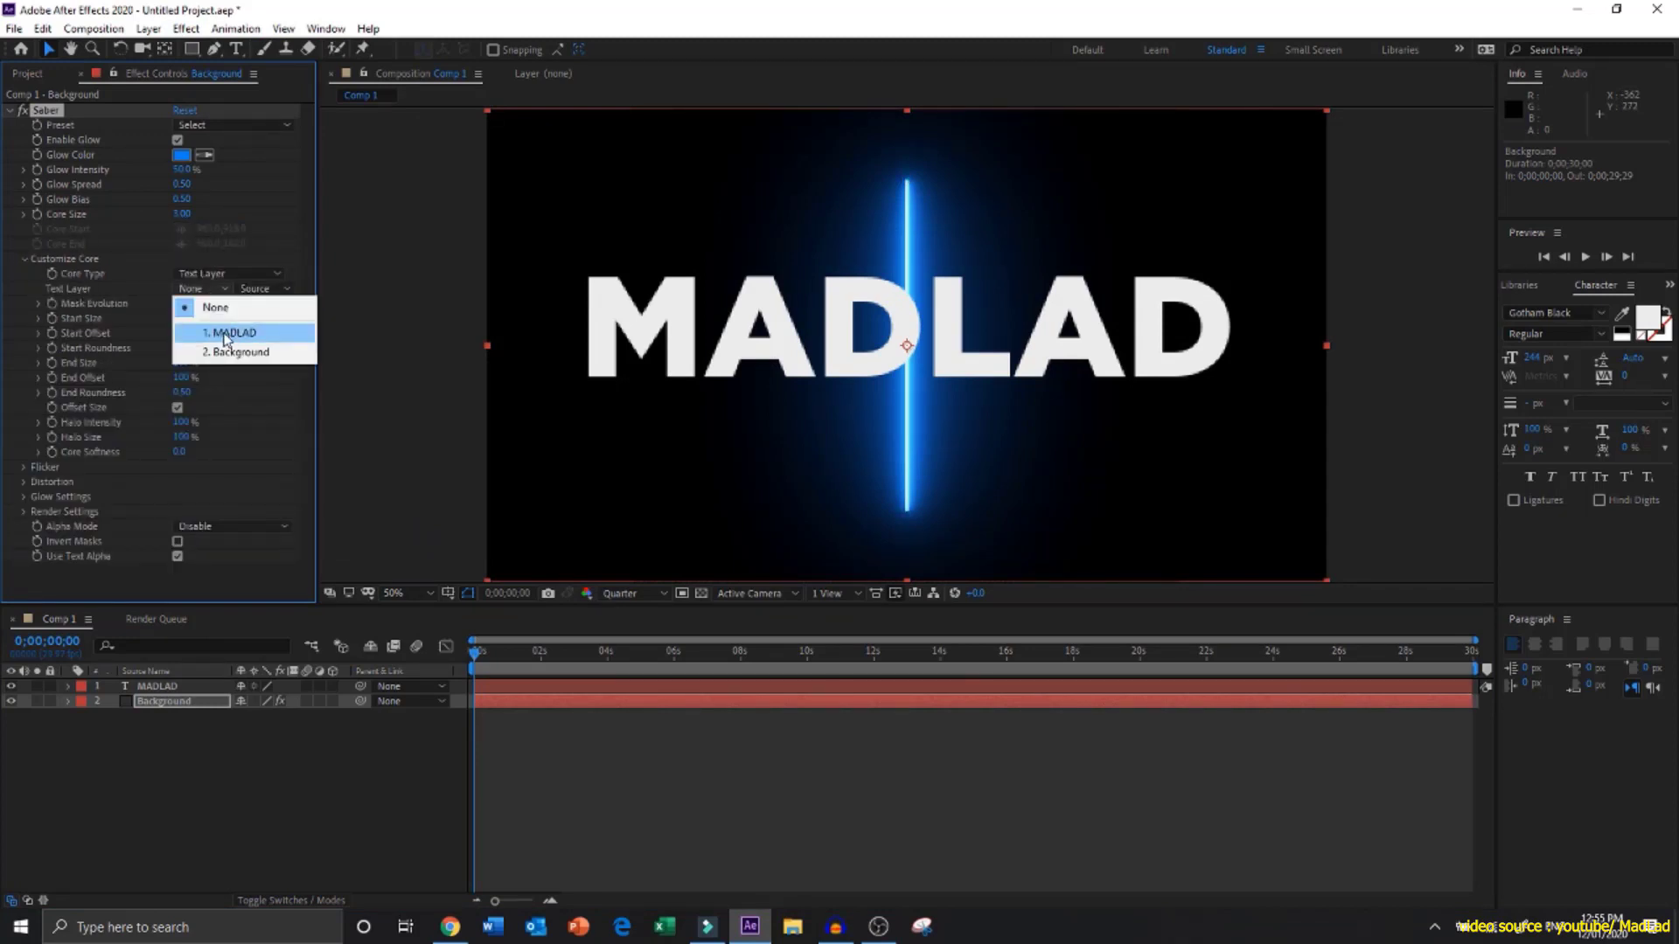
click(226, 336)
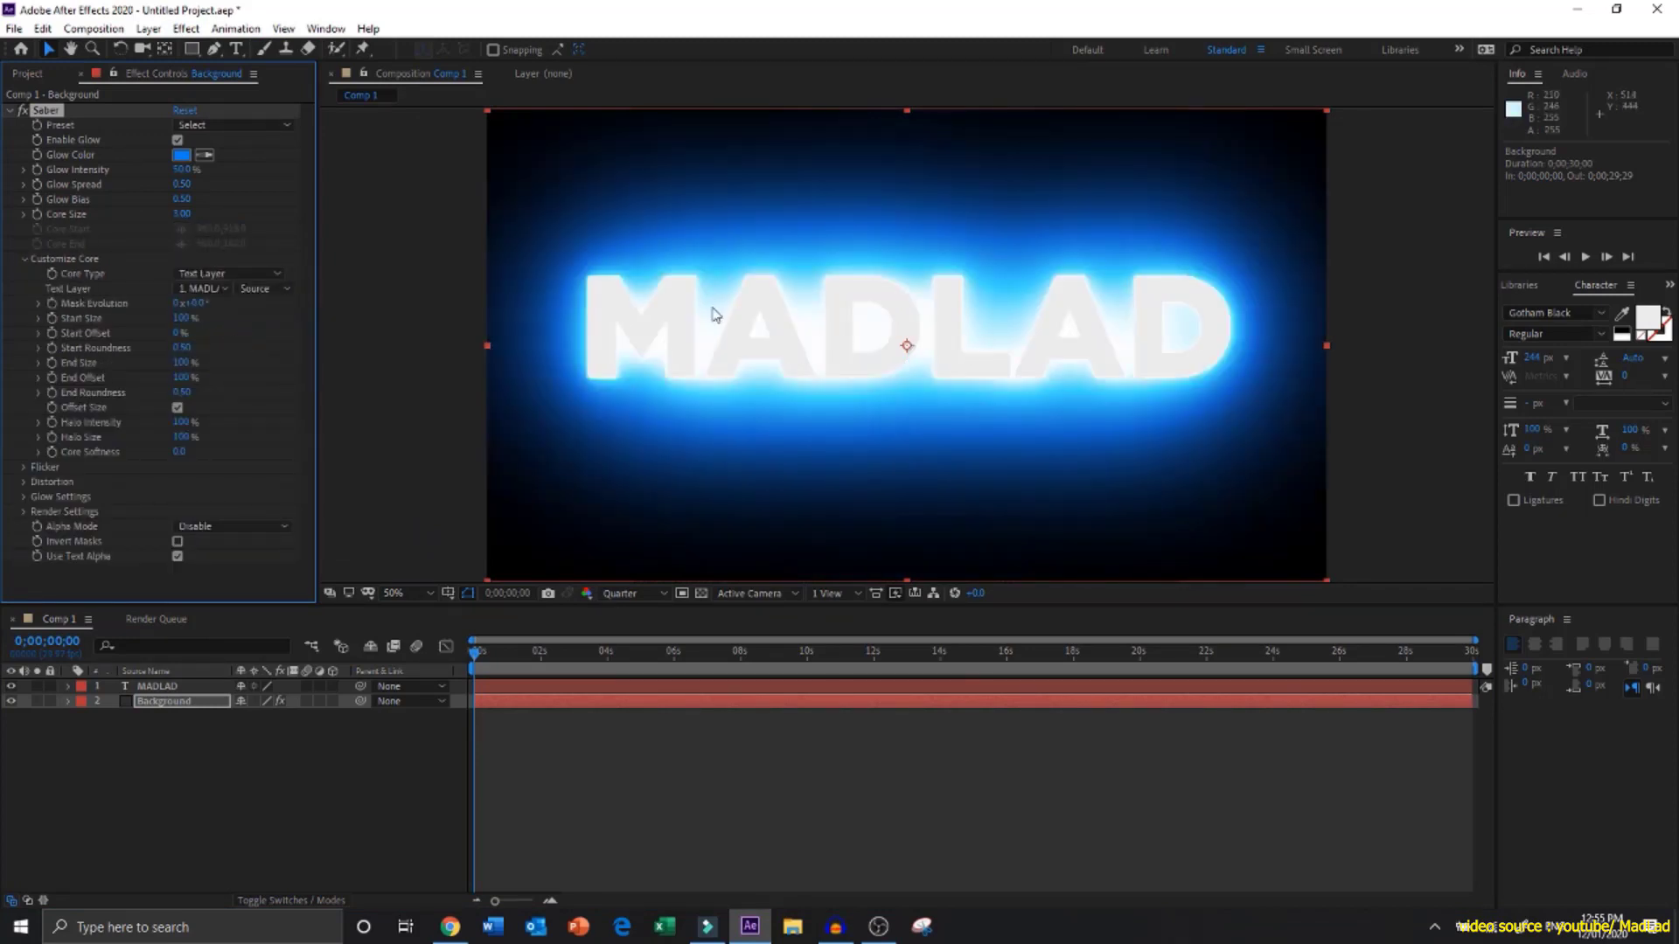
Step: Choose the Arc Reactor preset, hide MADLAD, and keyframe Start Offset at 4 seconds
click(214, 128)
click(261, 66)
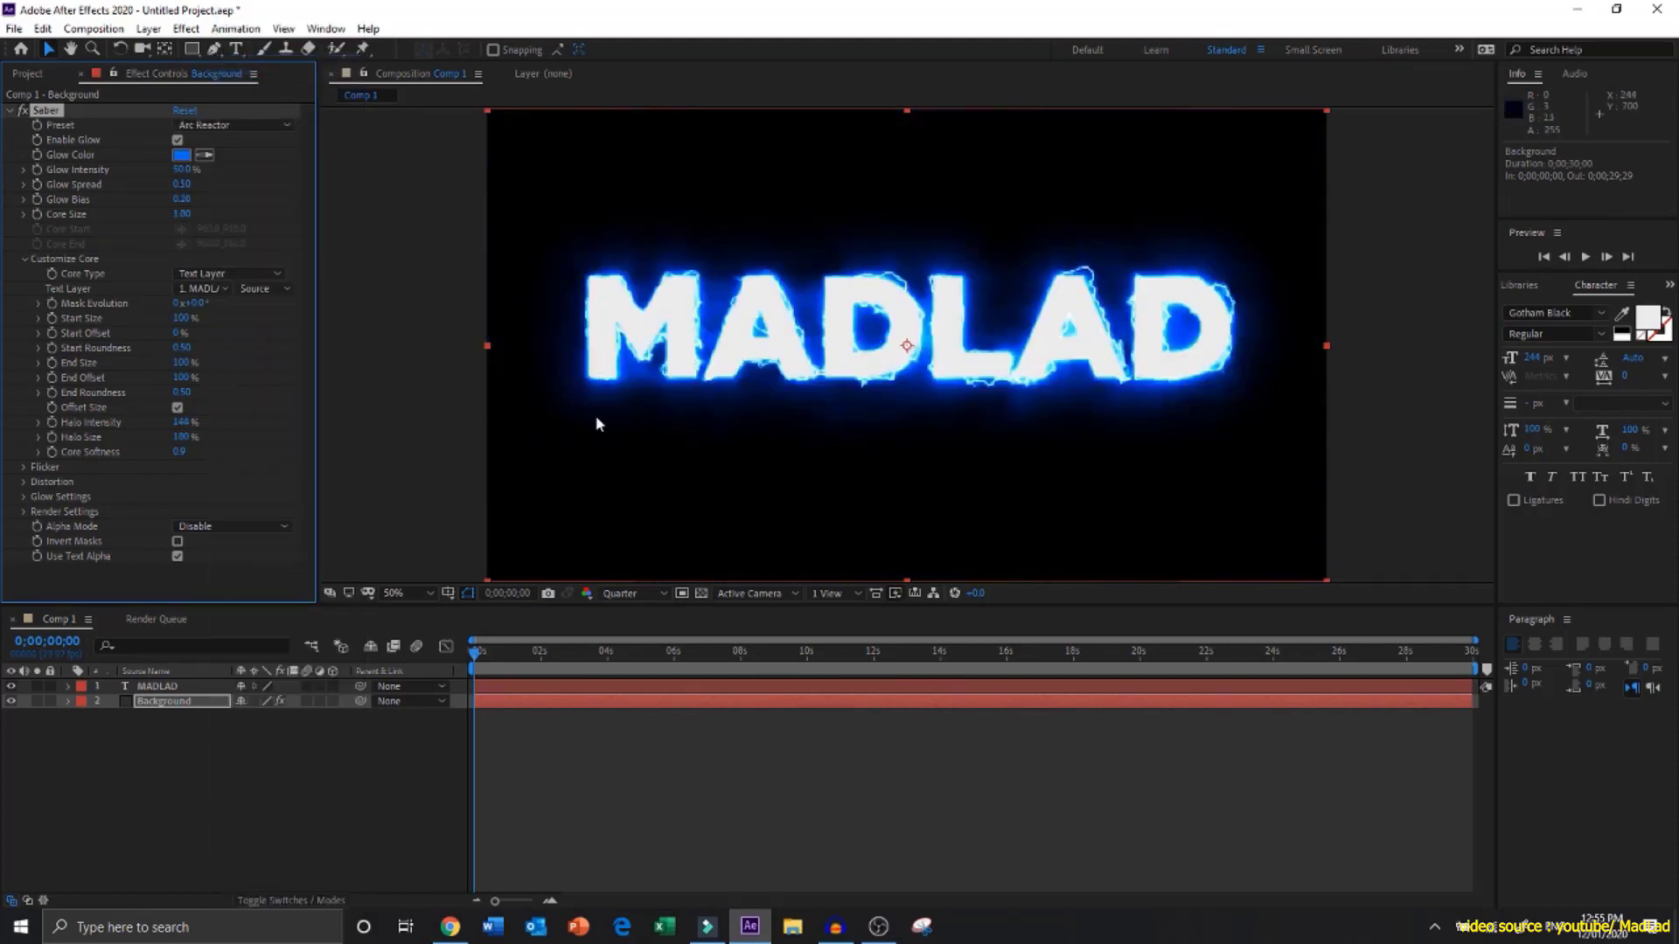
click(10, 687)
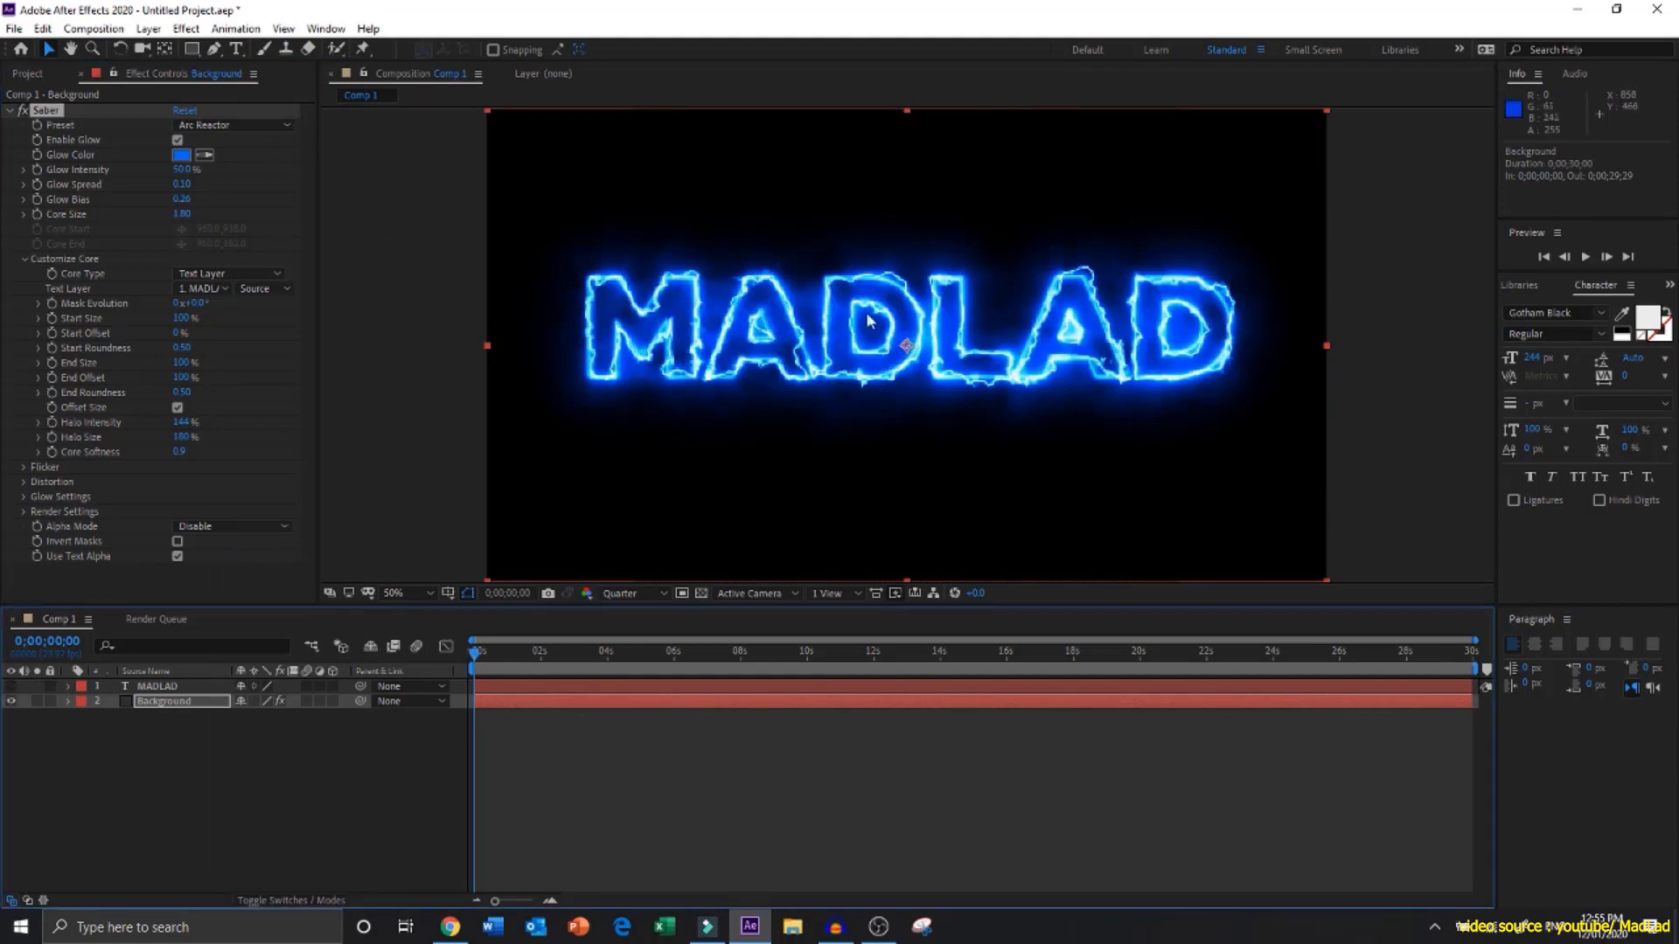
drag(474, 658, 606, 657)
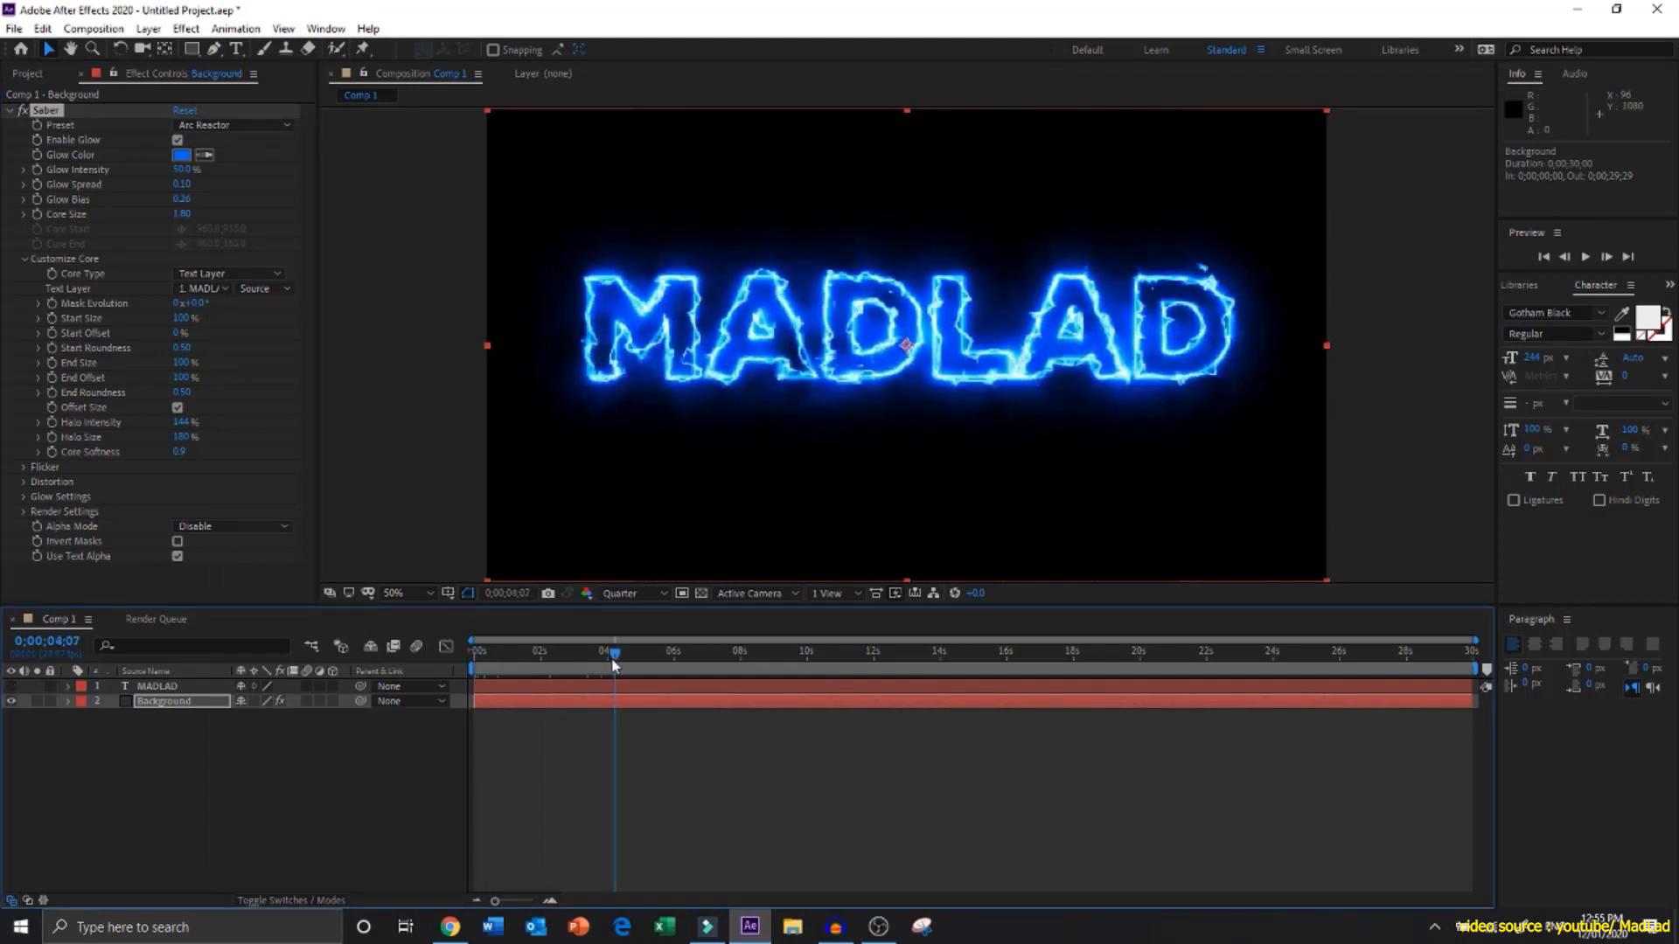
click(53, 334)
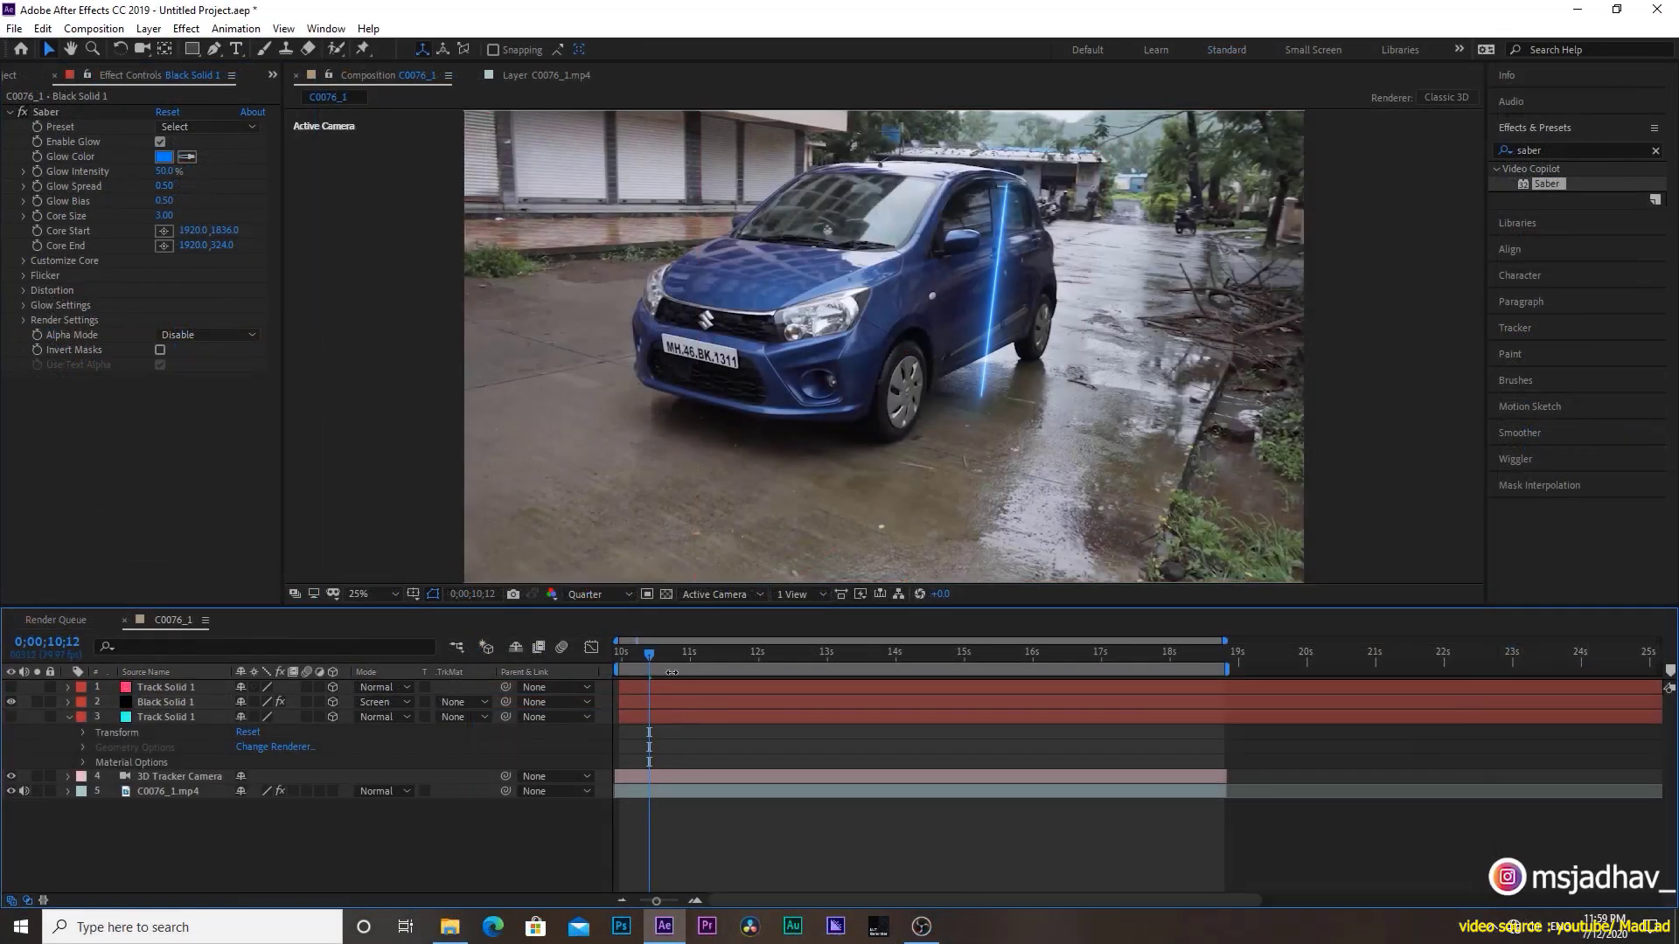
Step: At 11 seconds 1 frame, draw a Pen mask along the car's front fender and wheel arch
key(space)
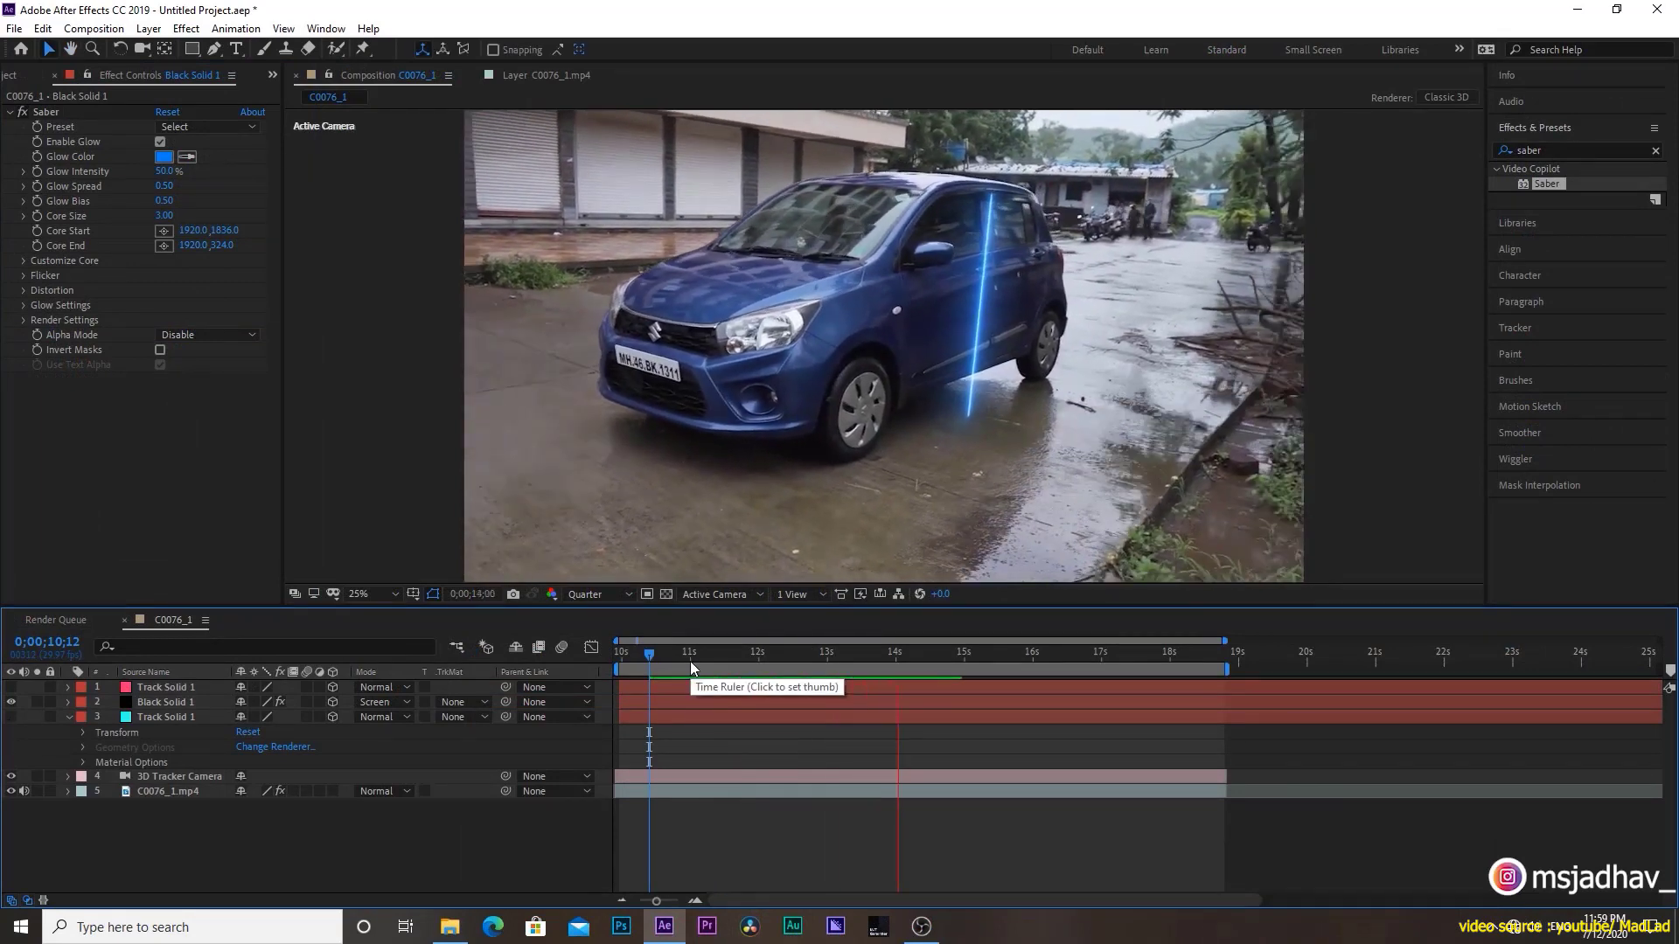
click(690, 661)
key(g)
scroll(971, 332, up, 1)
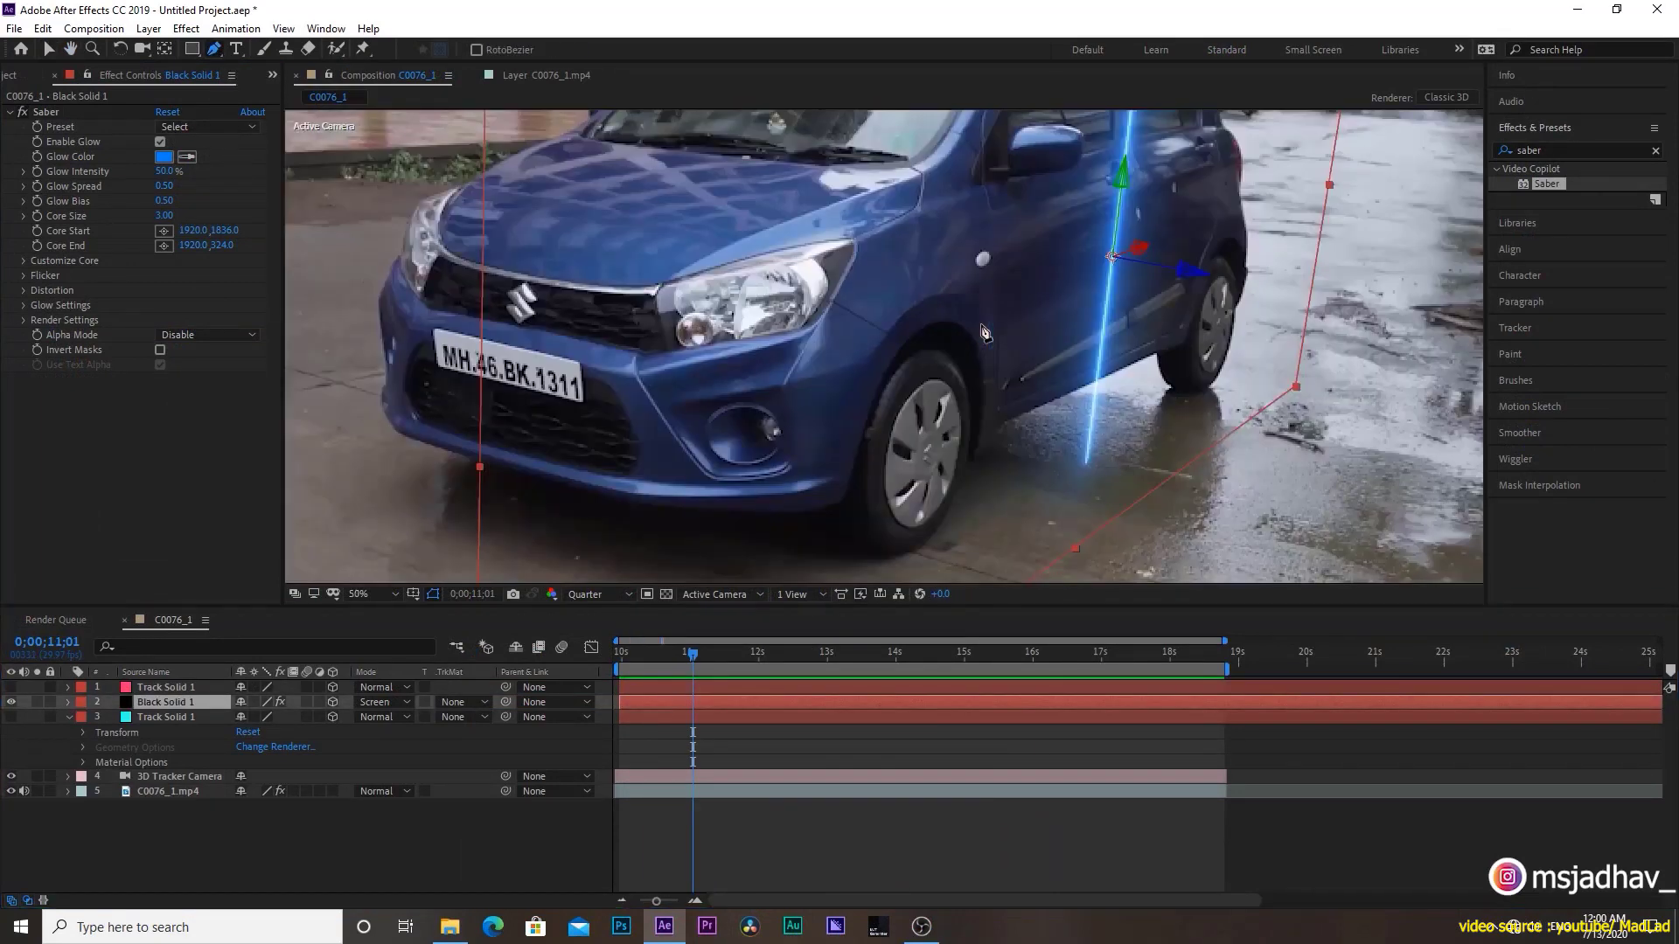
click(839, 470)
click(874, 342)
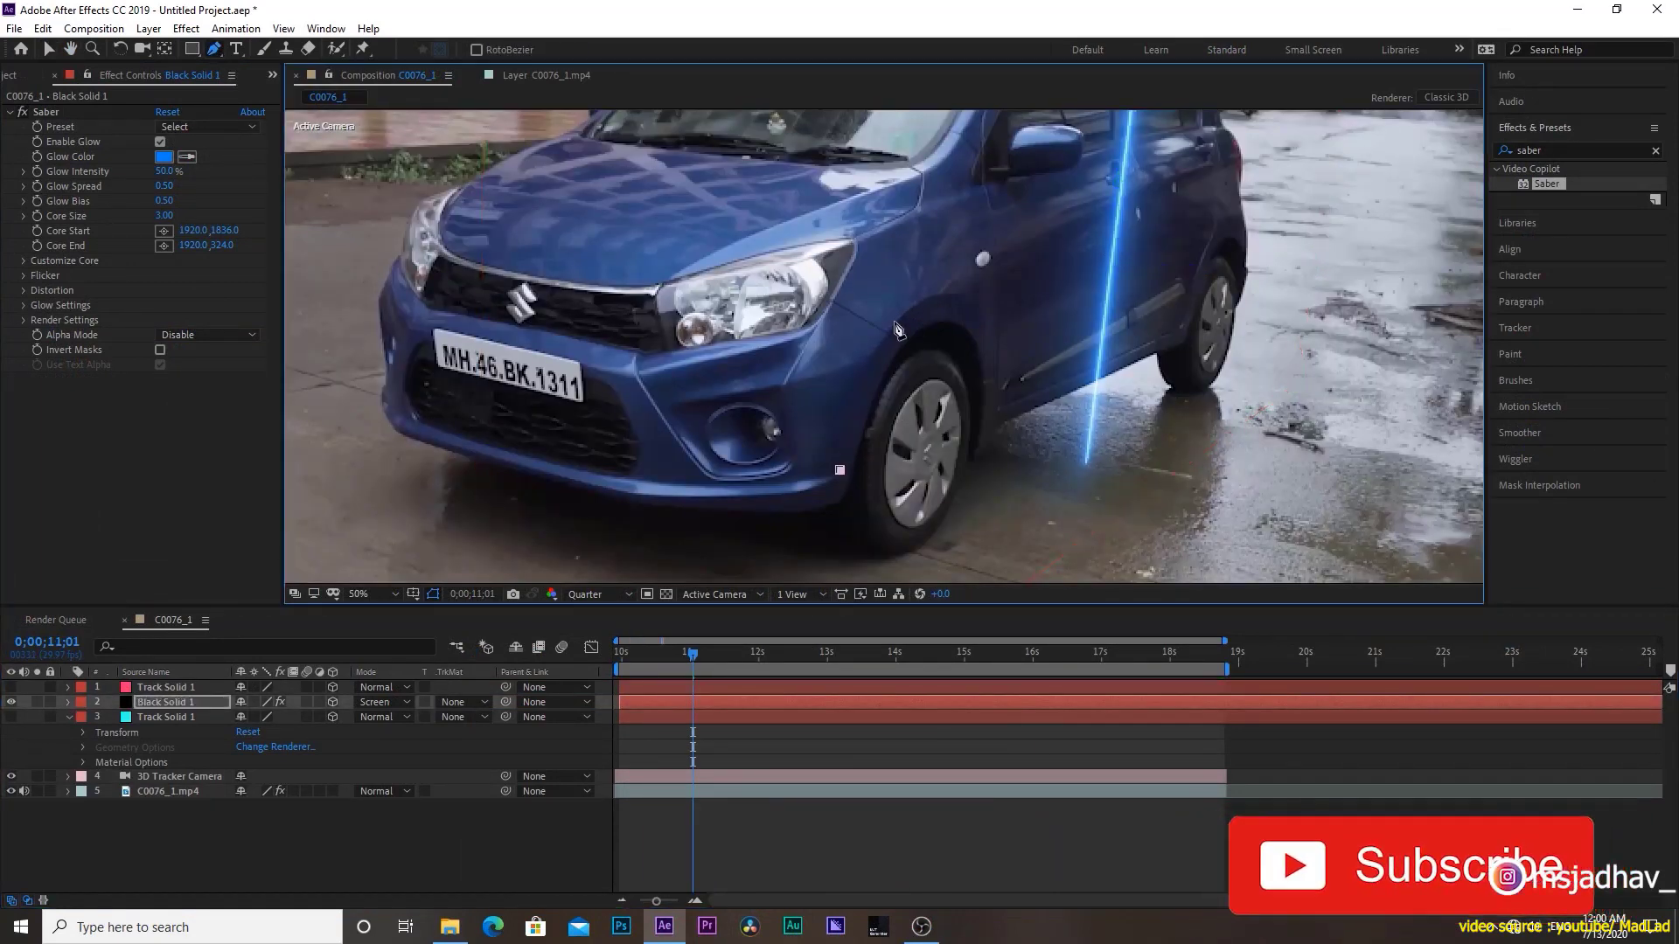
click(893, 322)
click(914, 300)
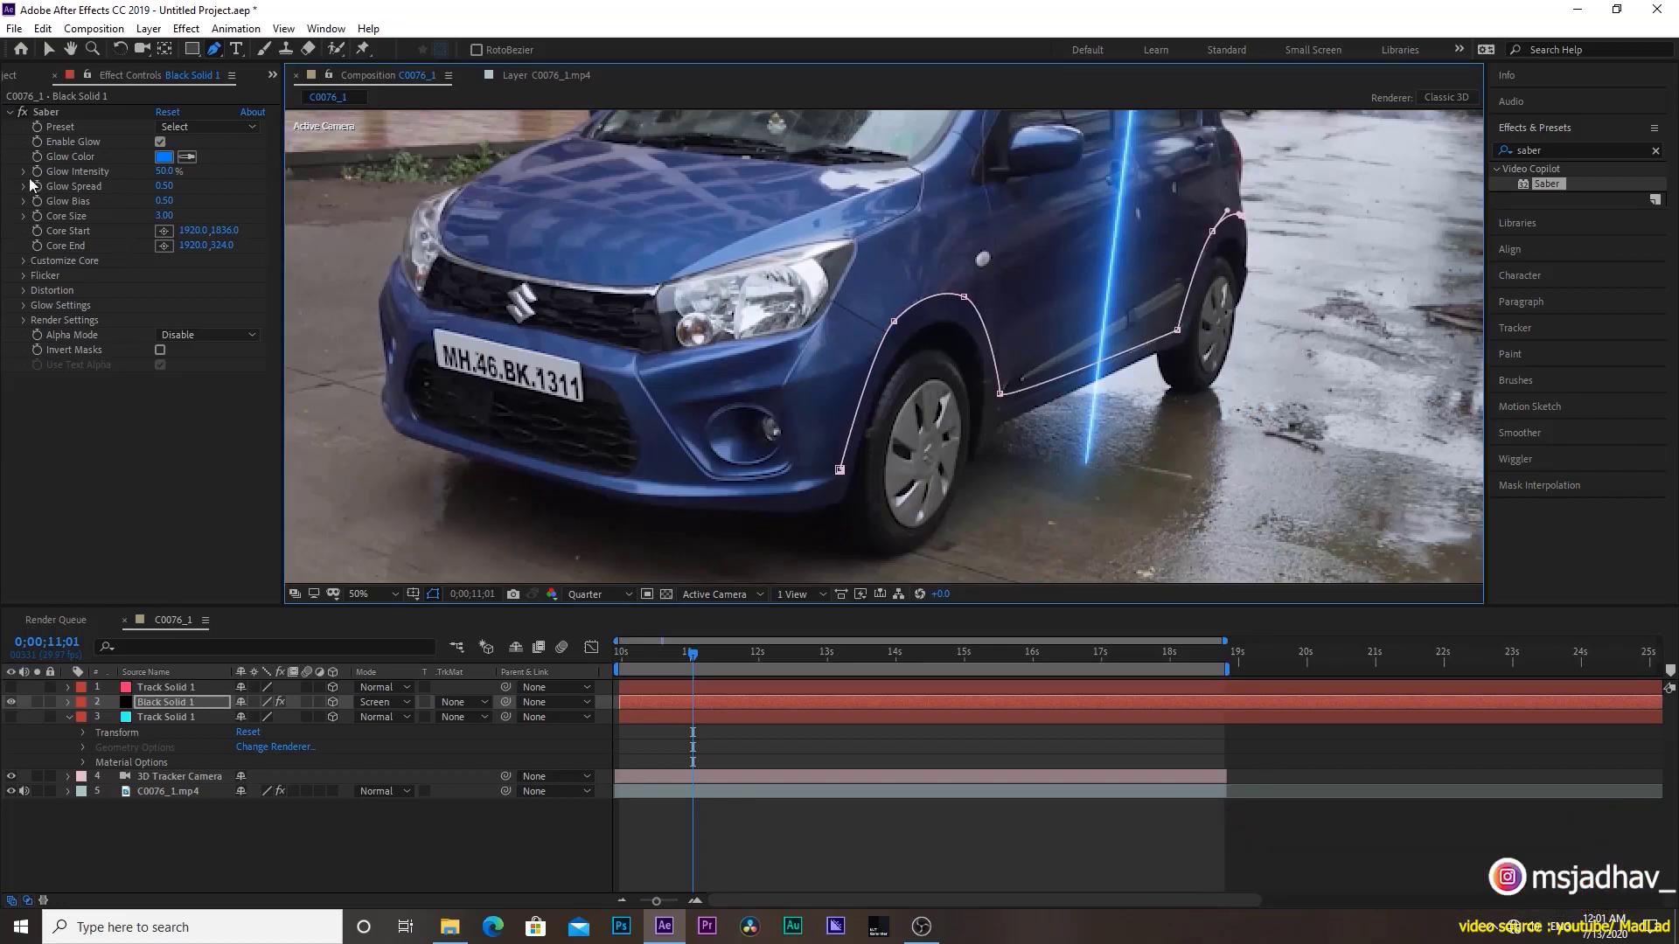
Step: Set Saber's Core Type to Layer Masks, preview the glowing fender, and delete the Ae logo layer
click(23, 261)
click(207, 276)
click(220, 315)
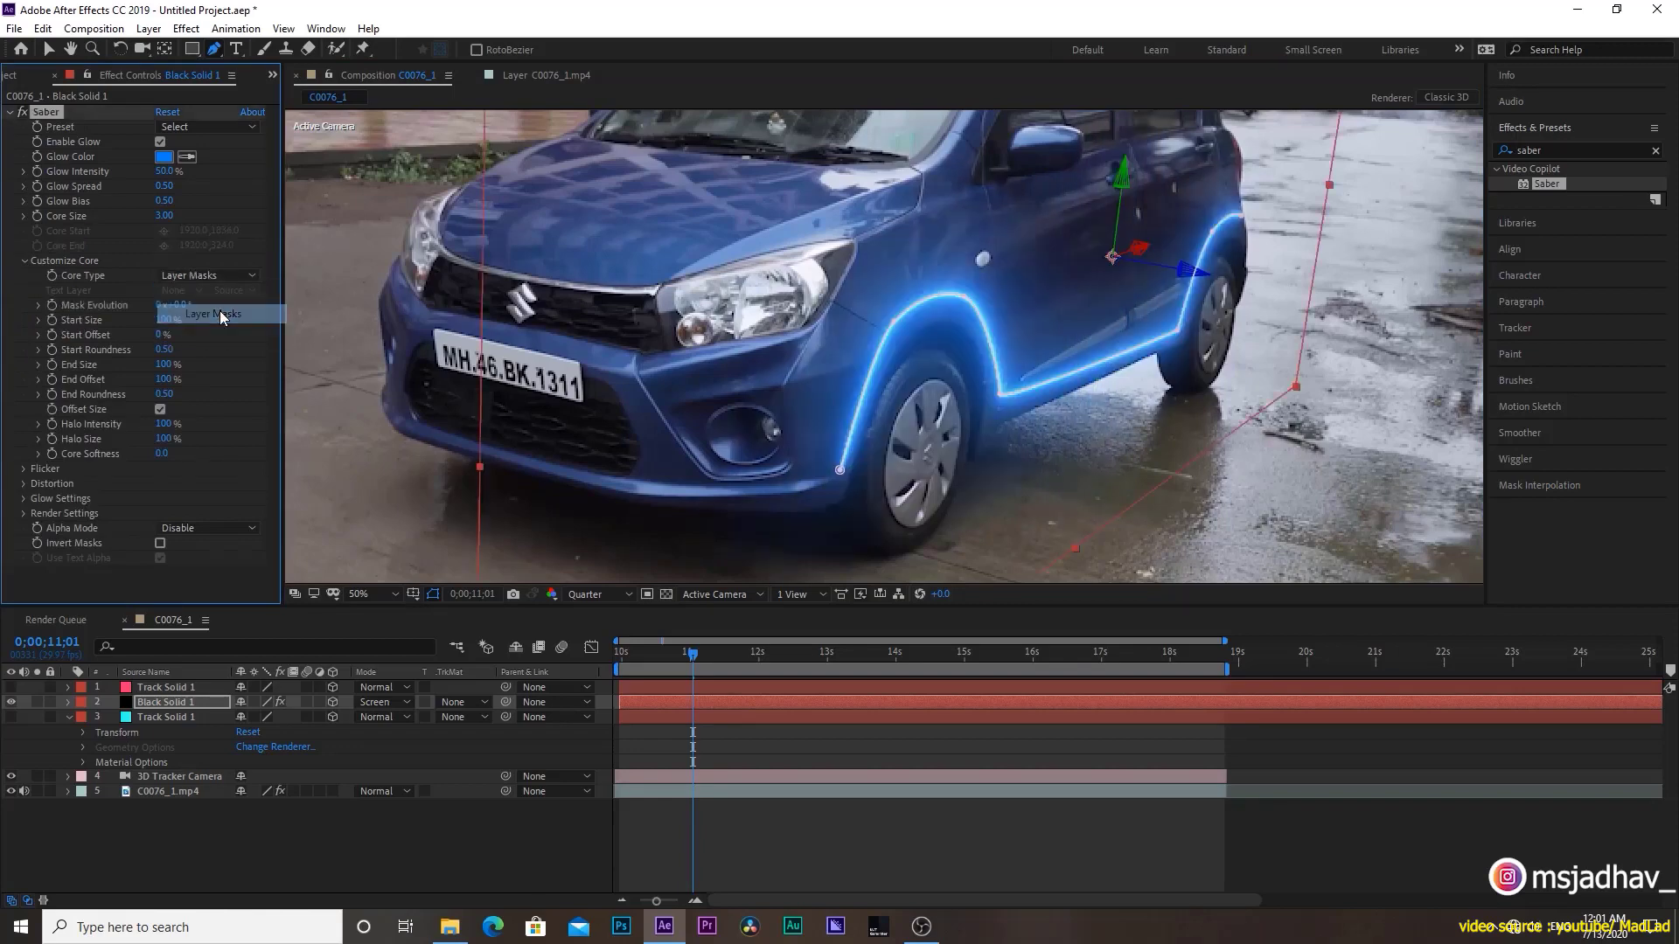
key(comma)
key(space)
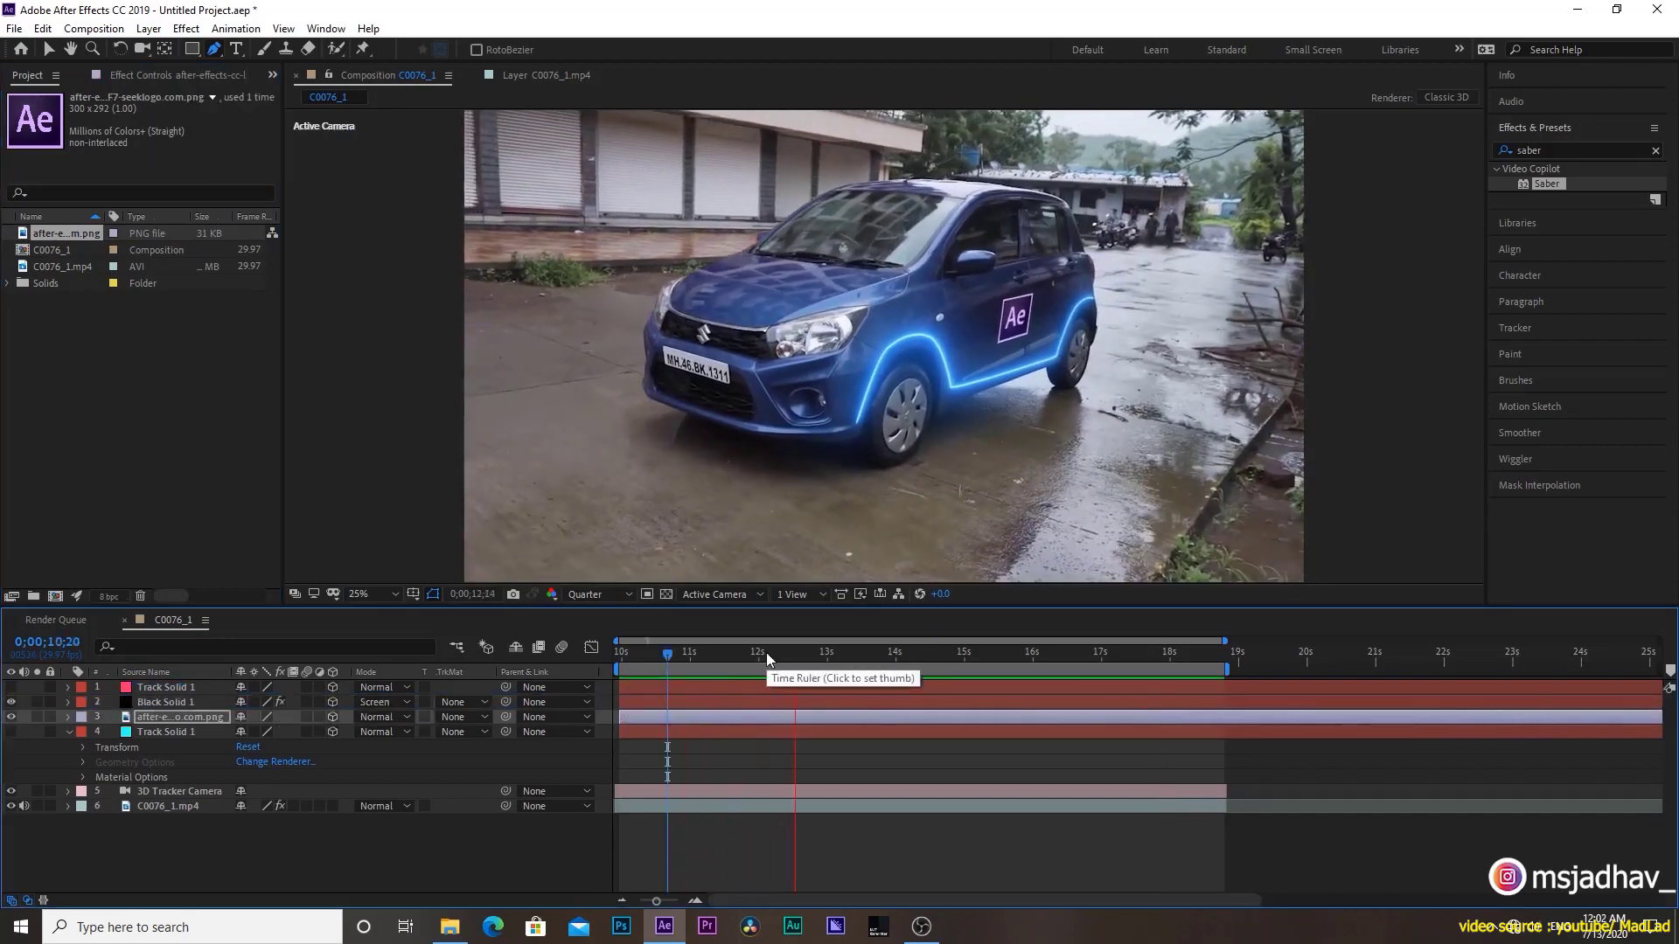
key(space)
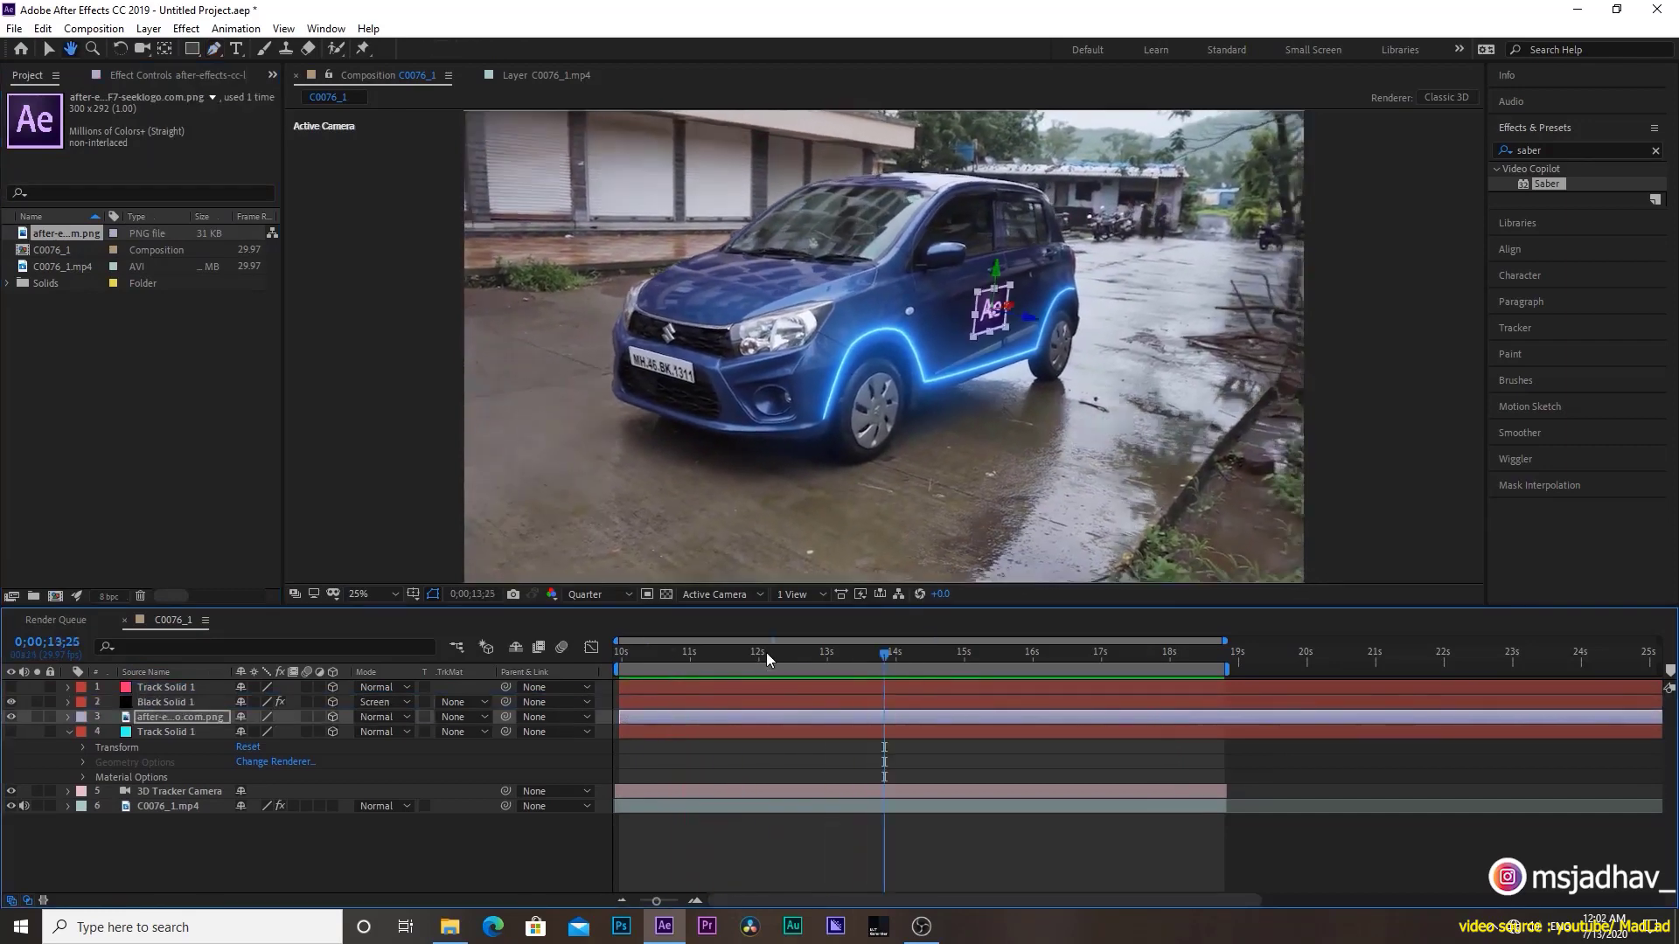
key(Delete)
right_click(276, 860)
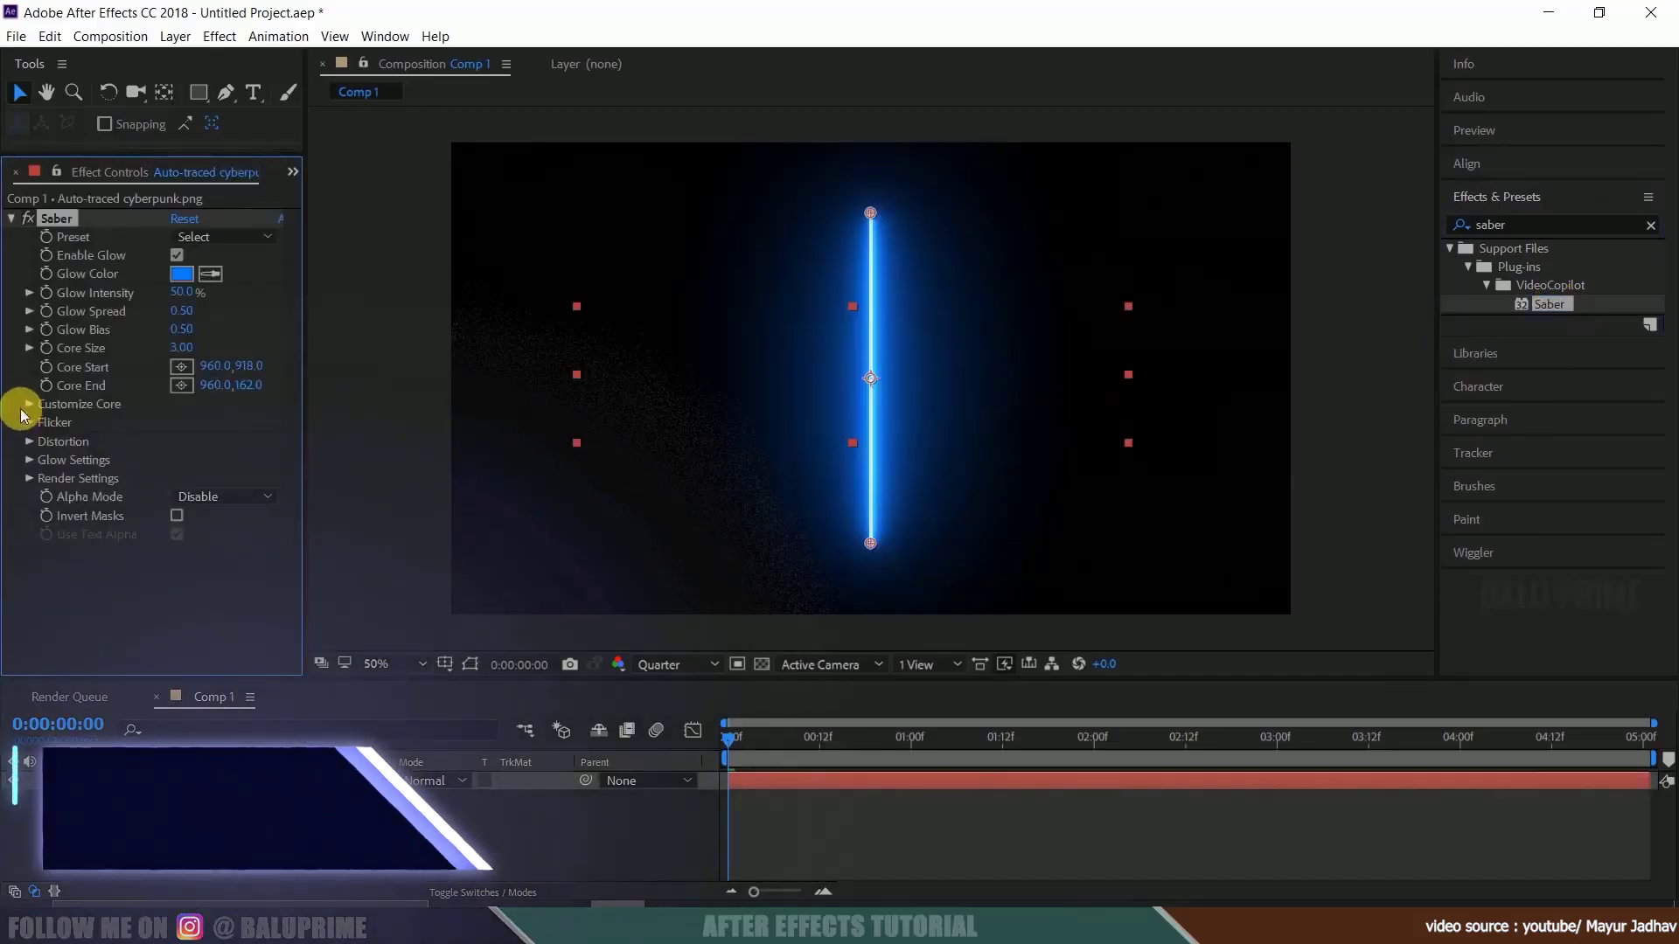
Step: Make Saber trace the CYBERPUNK text masks using Layer Masks and apply the Zap preset
click(29, 404)
click(223, 422)
click(219, 461)
click(222, 237)
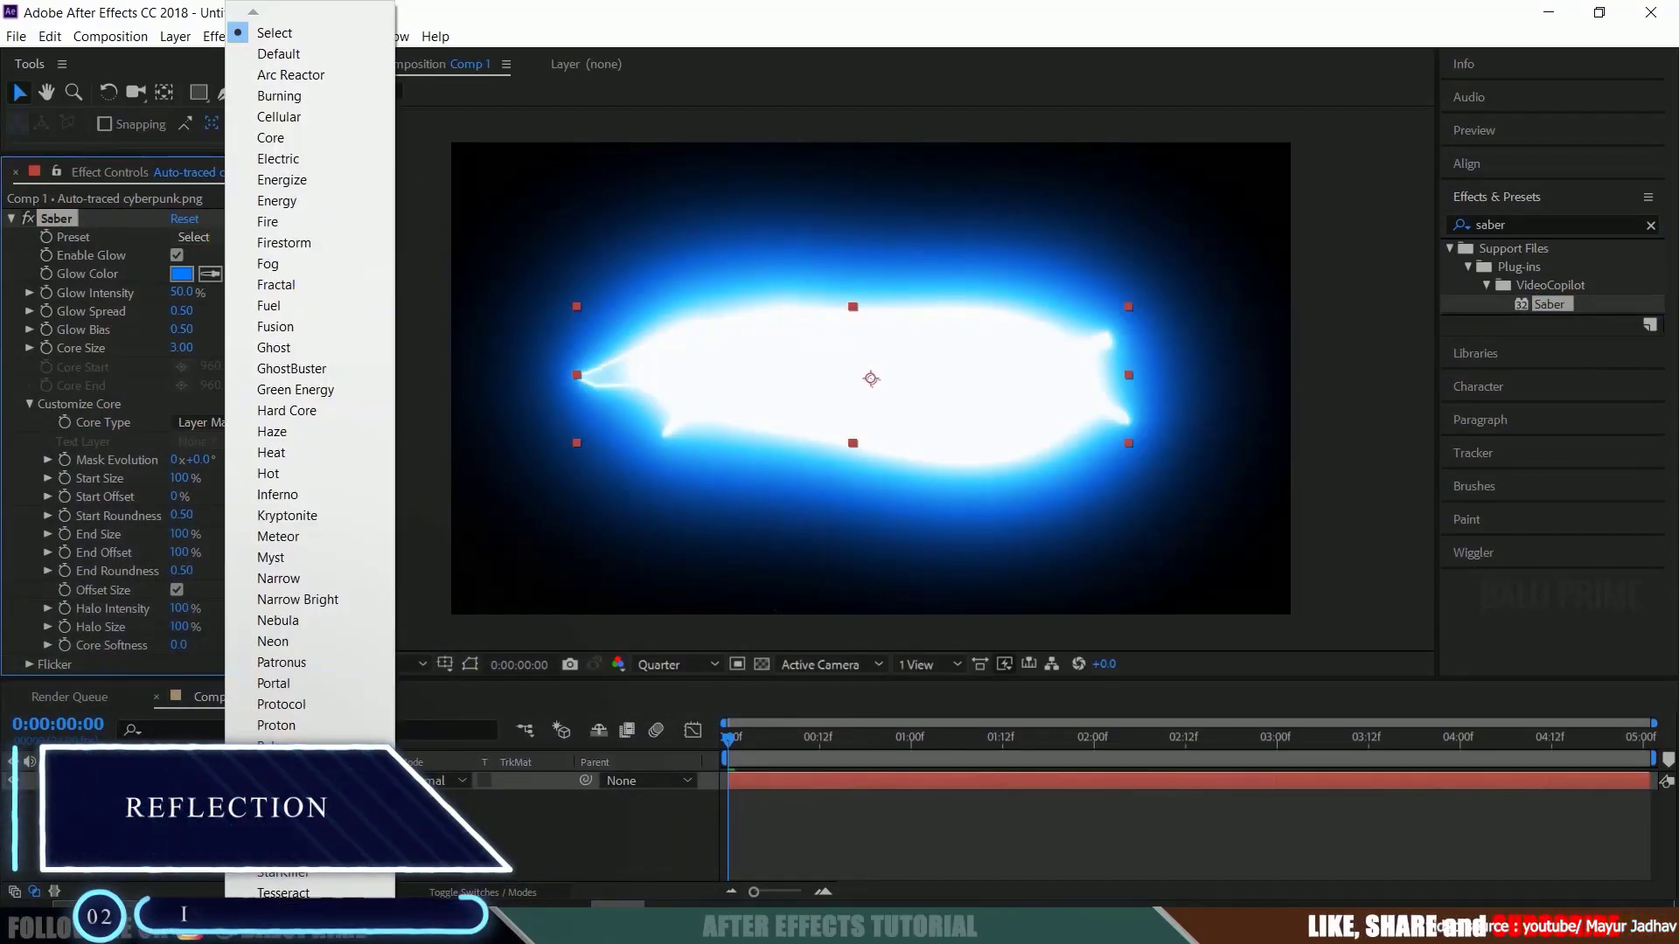
scroll(289, 437, down, 3)
click(288, 734)
Step: Set core size to 1.00 and keyframe Mask Evolution and End Offset to reveal the lightning
drag(188, 347, 168, 339)
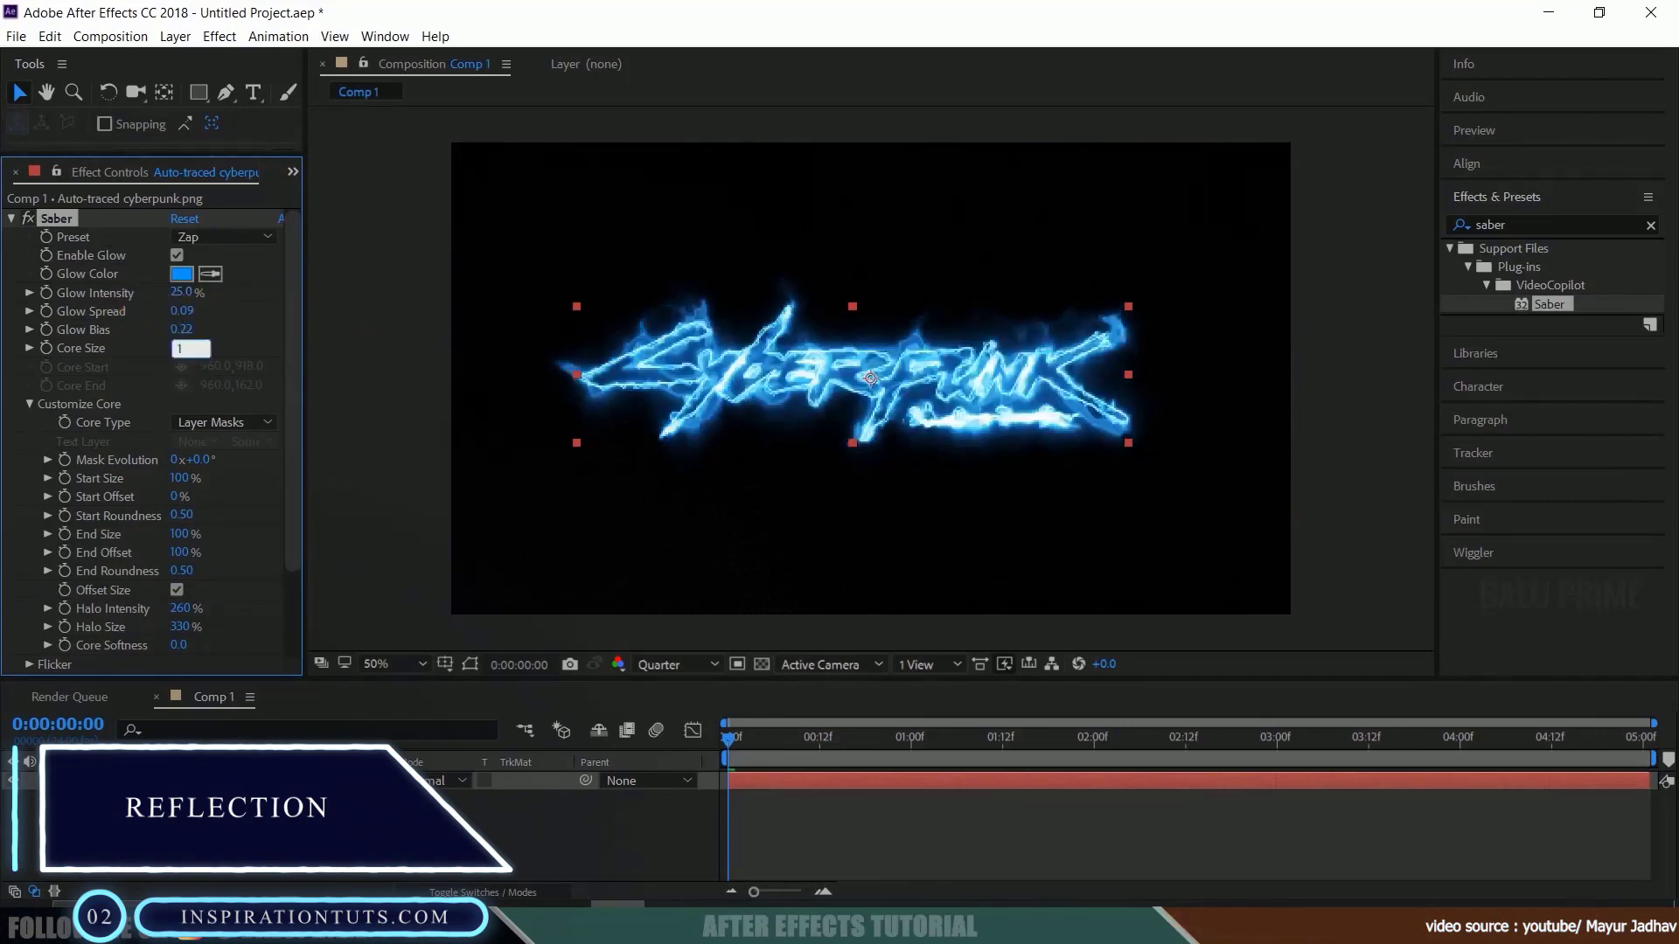
click(66, 461)
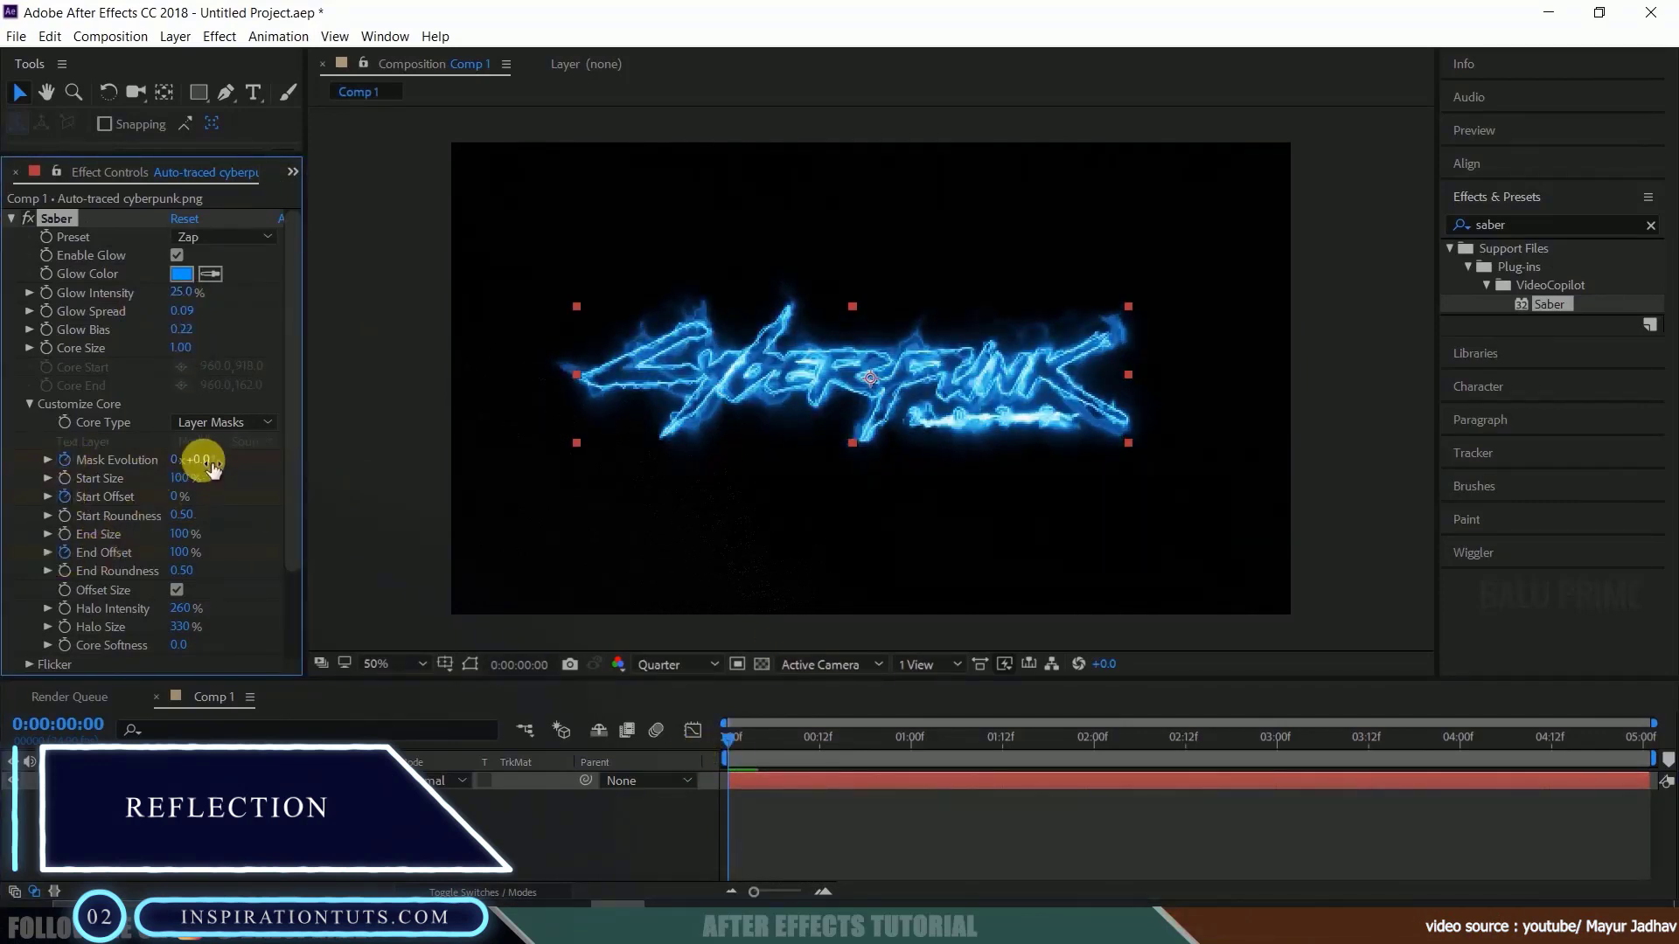
drag(179, 553, 11, 554)
drag(729, 739, 833, 753)
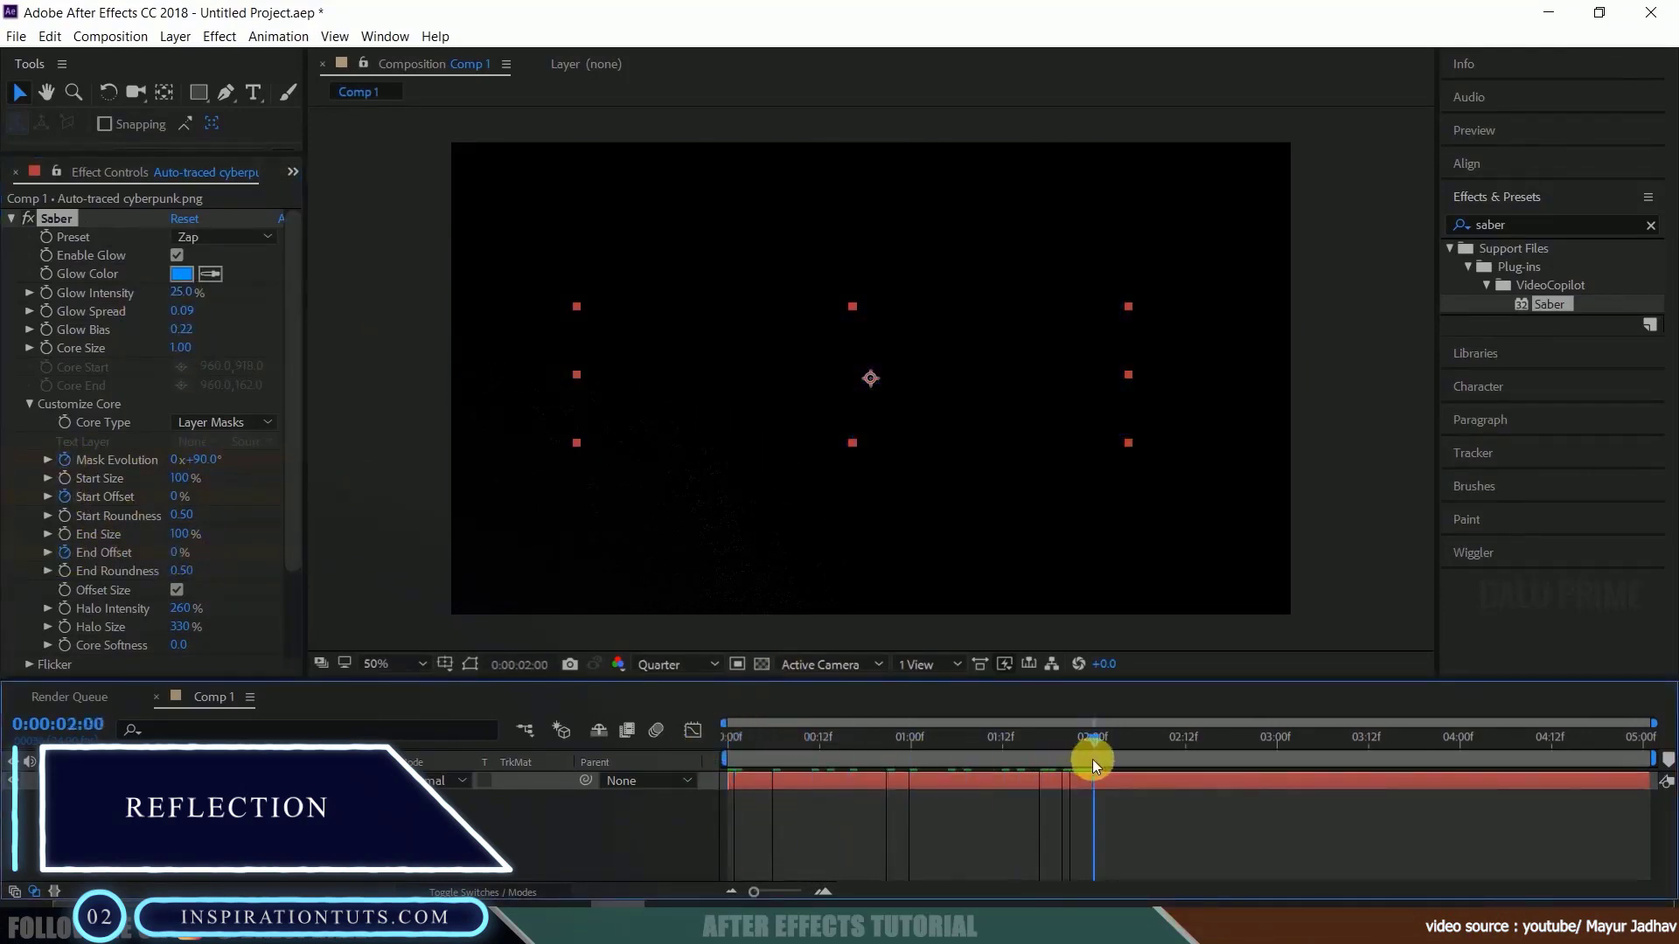
click(1180, 738)
click(180, 461)
drag(1184, 739, 644, 738)
Step: Duplicate the CYBERPUNK text layer and apply the Neon preset to the copy
click(203, 787)
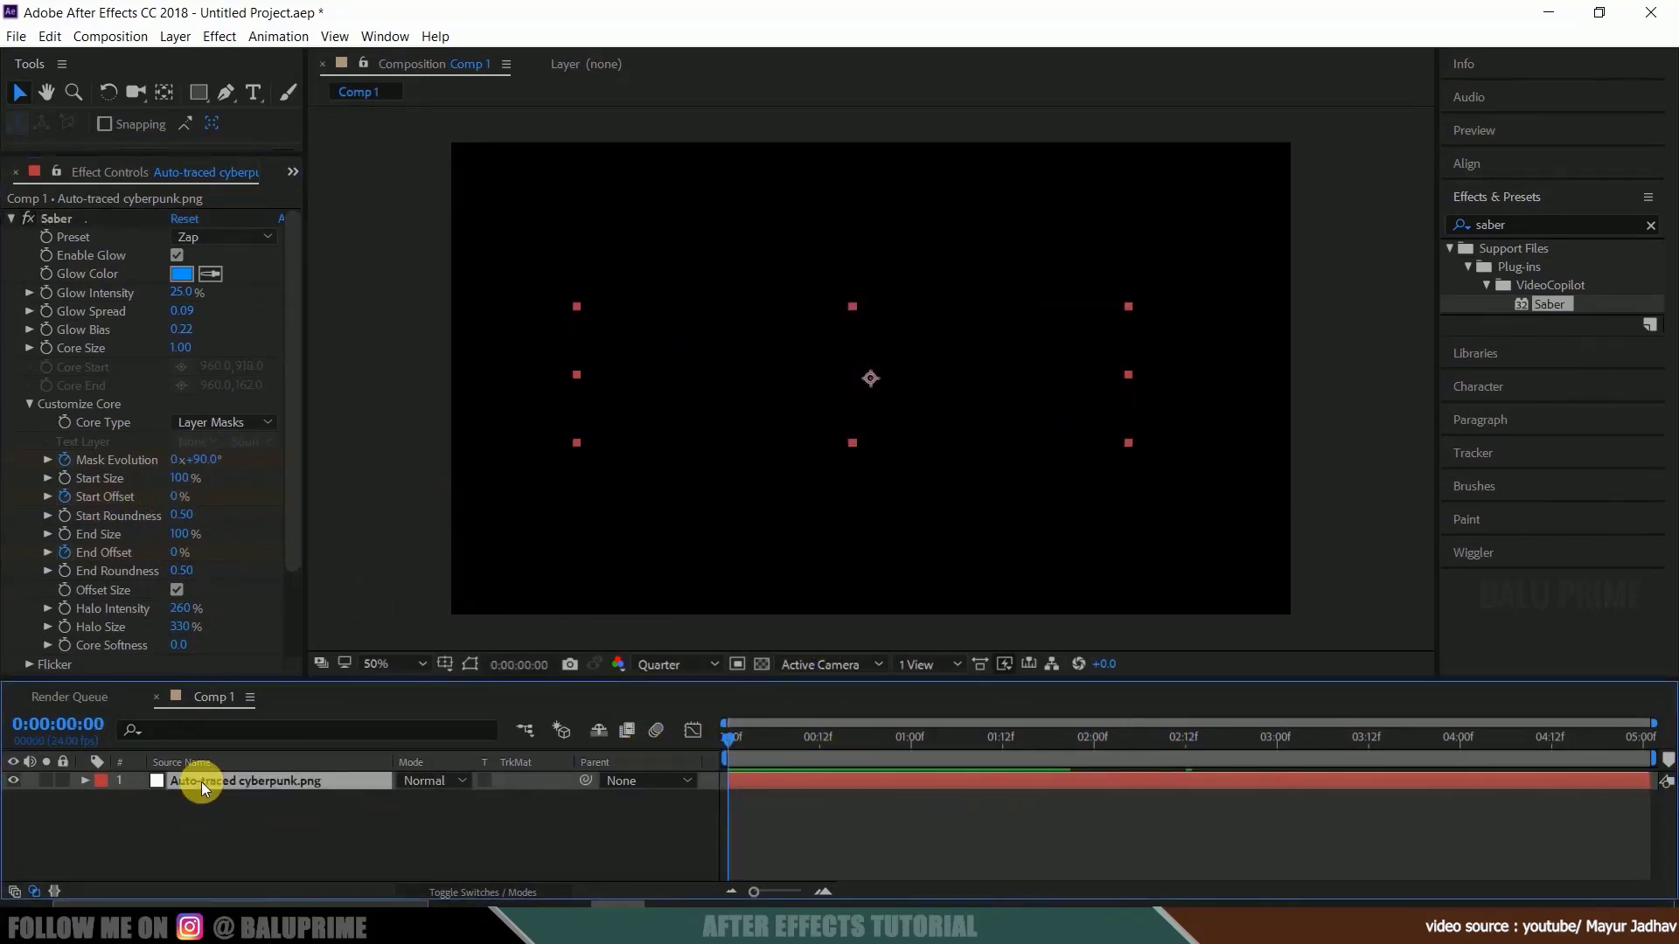
click(50, 35)
click(87, 280)
click(1095, 739)
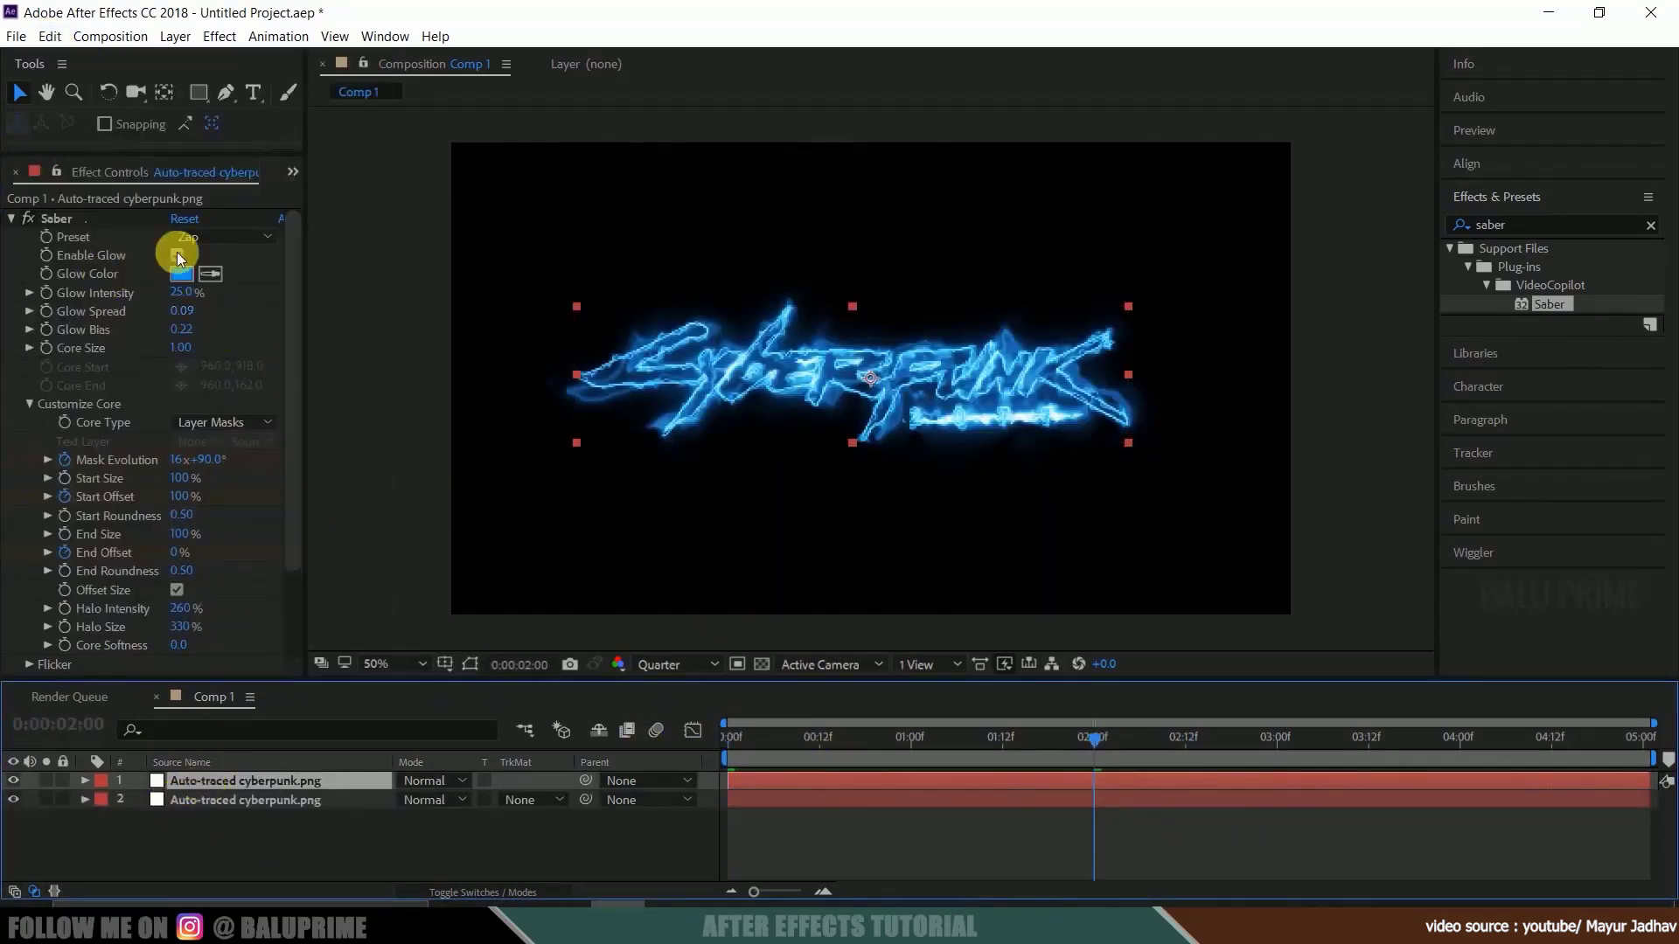
click(201, 238)
click(291, 639)
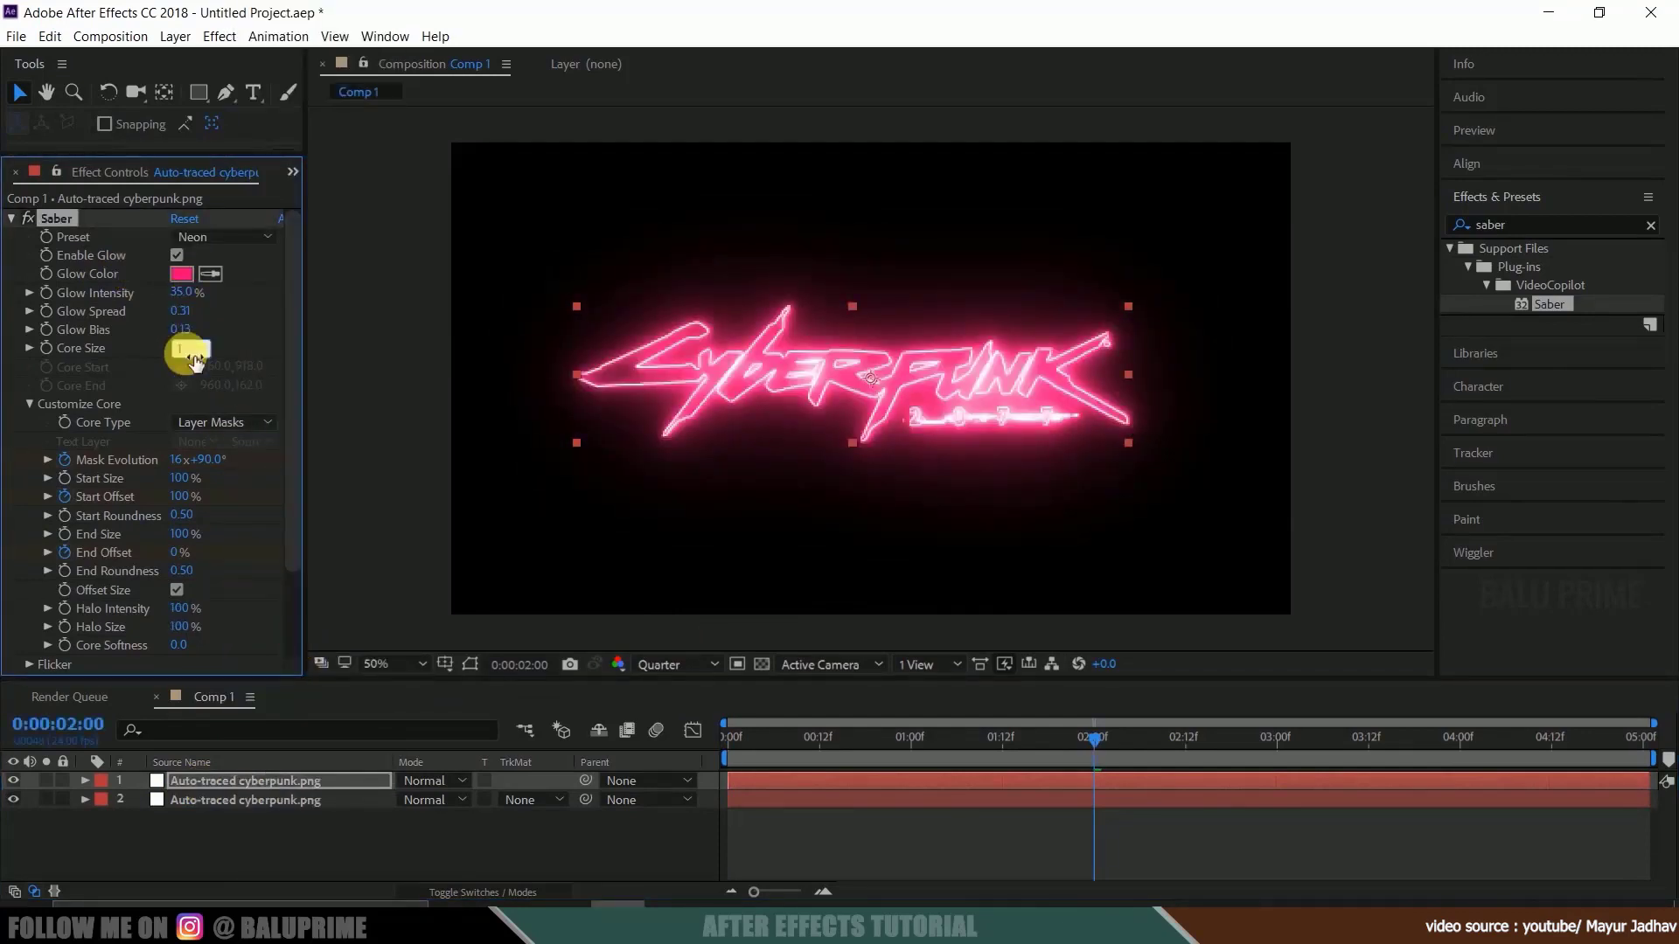
click(726, 742)
click(203, 461)
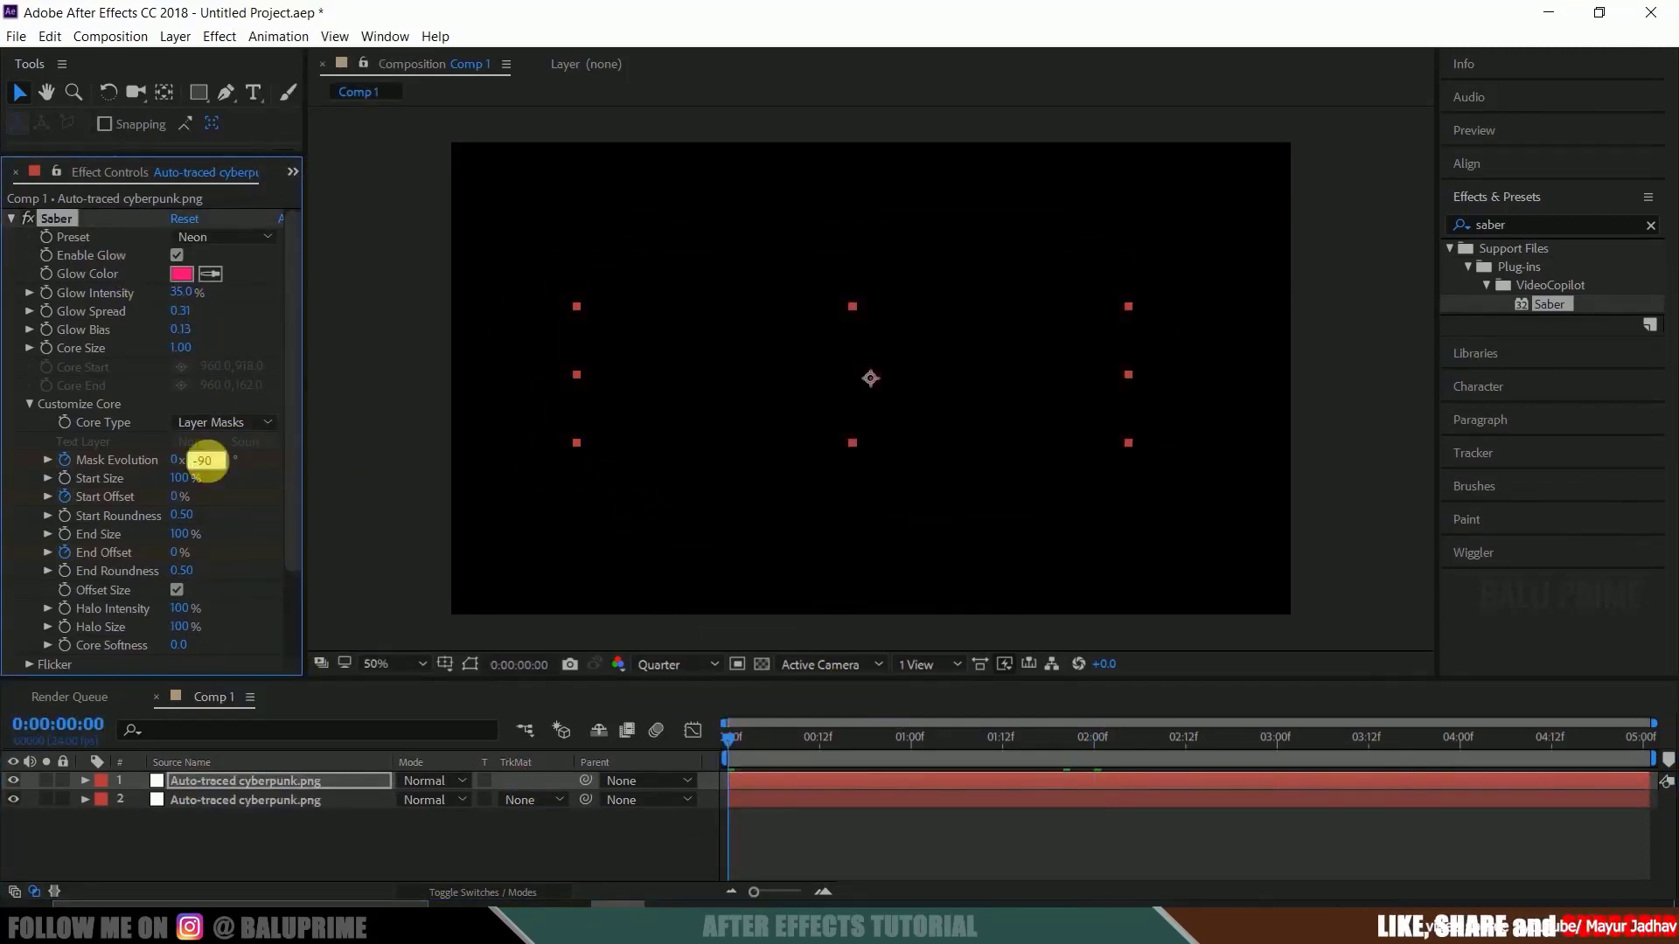
click(1184, 739)
Step: Blend the neon layer in Add mode and fade its opacity out from 02:12 to 03:00
click(416, 783)
click(416, 787)
click(429, 780)
click(486, 320)
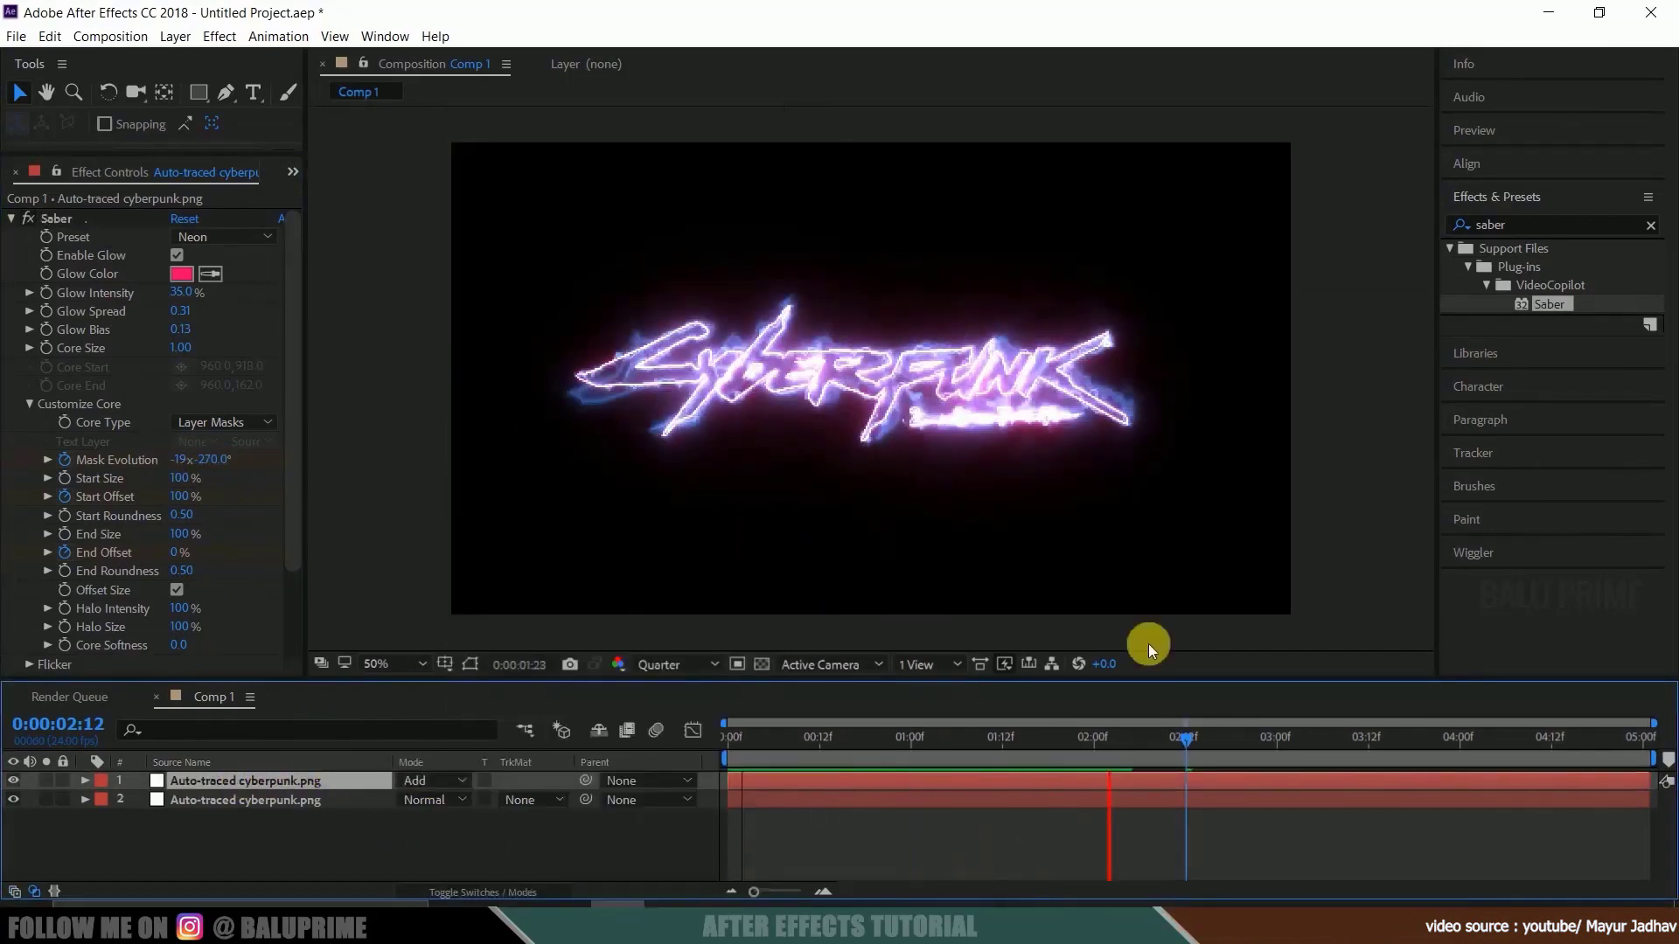
click(1223, 778)
key(t)
click(140, 799)
key(shift+Page_Down)
key(Page_Down)
key(Page_Down)
drag(411, 799, 1341, 769)
Step: Tilt the texture plane to -81° X rotation and make the logo layer 3D
click(244, 817)
right_click(235, 780)
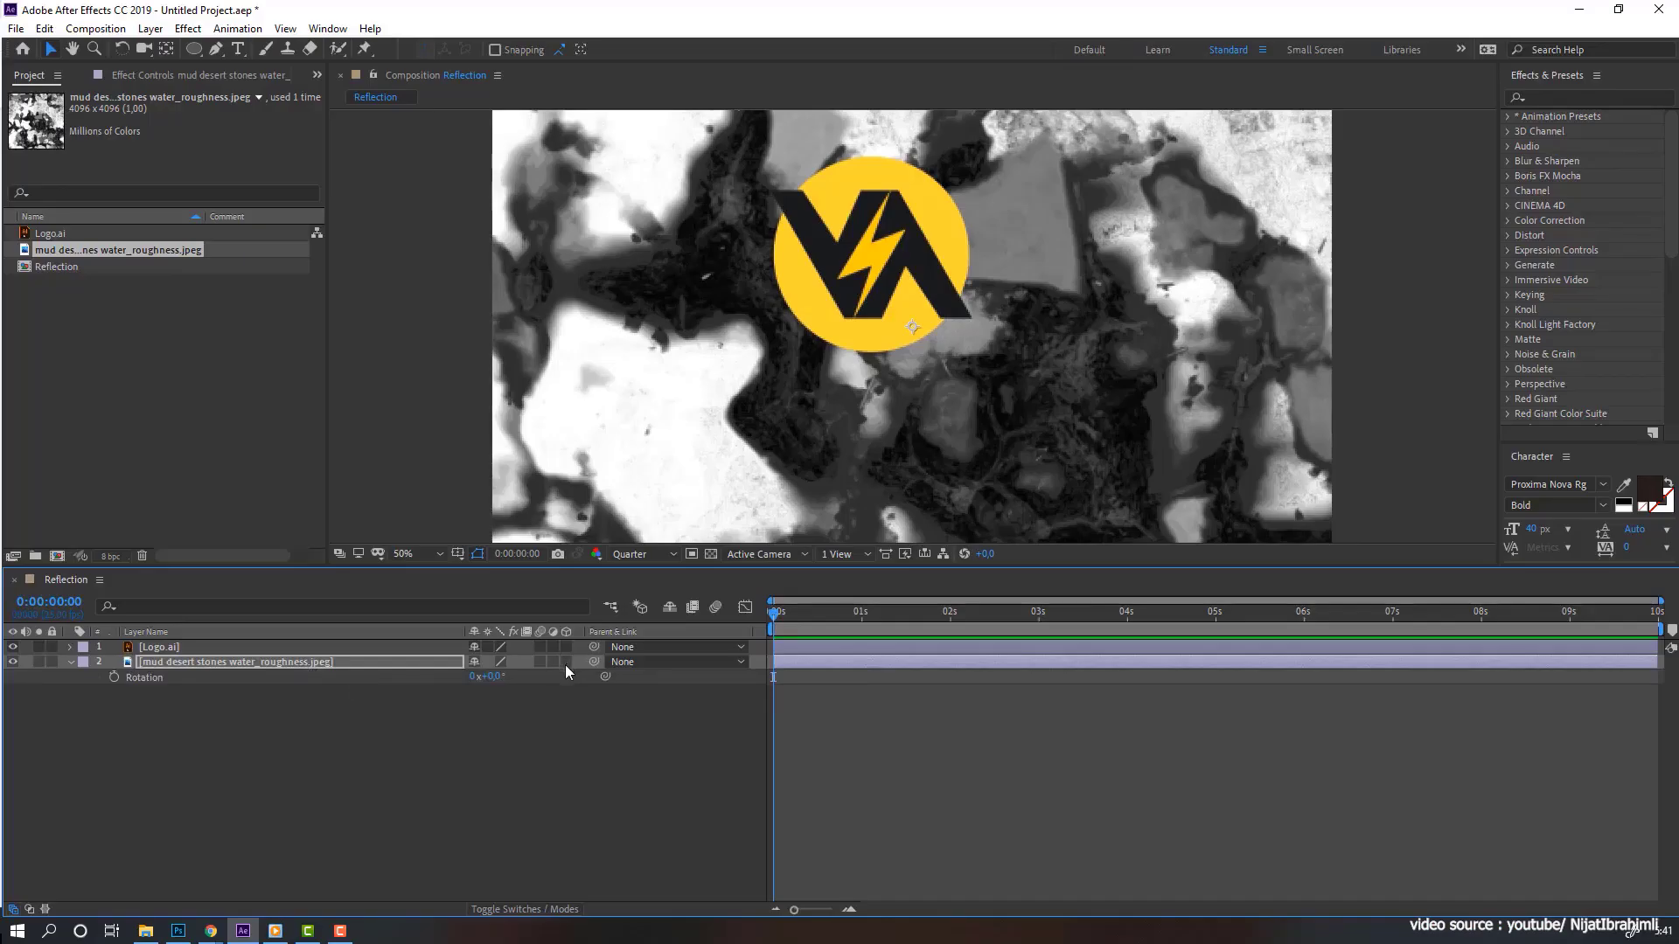
key(r)
drag(507, 692, 429, 690)
click(71, 661)
click(566, 647)
Step: Duplicate the logo, name the layers 'reflection' and 'normal', and place reflection below normal
key(ctrl+d)
key(ctrl+Down)
key(Return)
text(reflection)
key(Return)
key(ctrl+Up)
key(Return)
text(normal)
key(Return)
click(150, 662)
drag(872, 210, 876, 402)
click(12, 677)
Step: Flip the reflection logo layer vertically and show the mud stones texture again
right_click(153, 662)
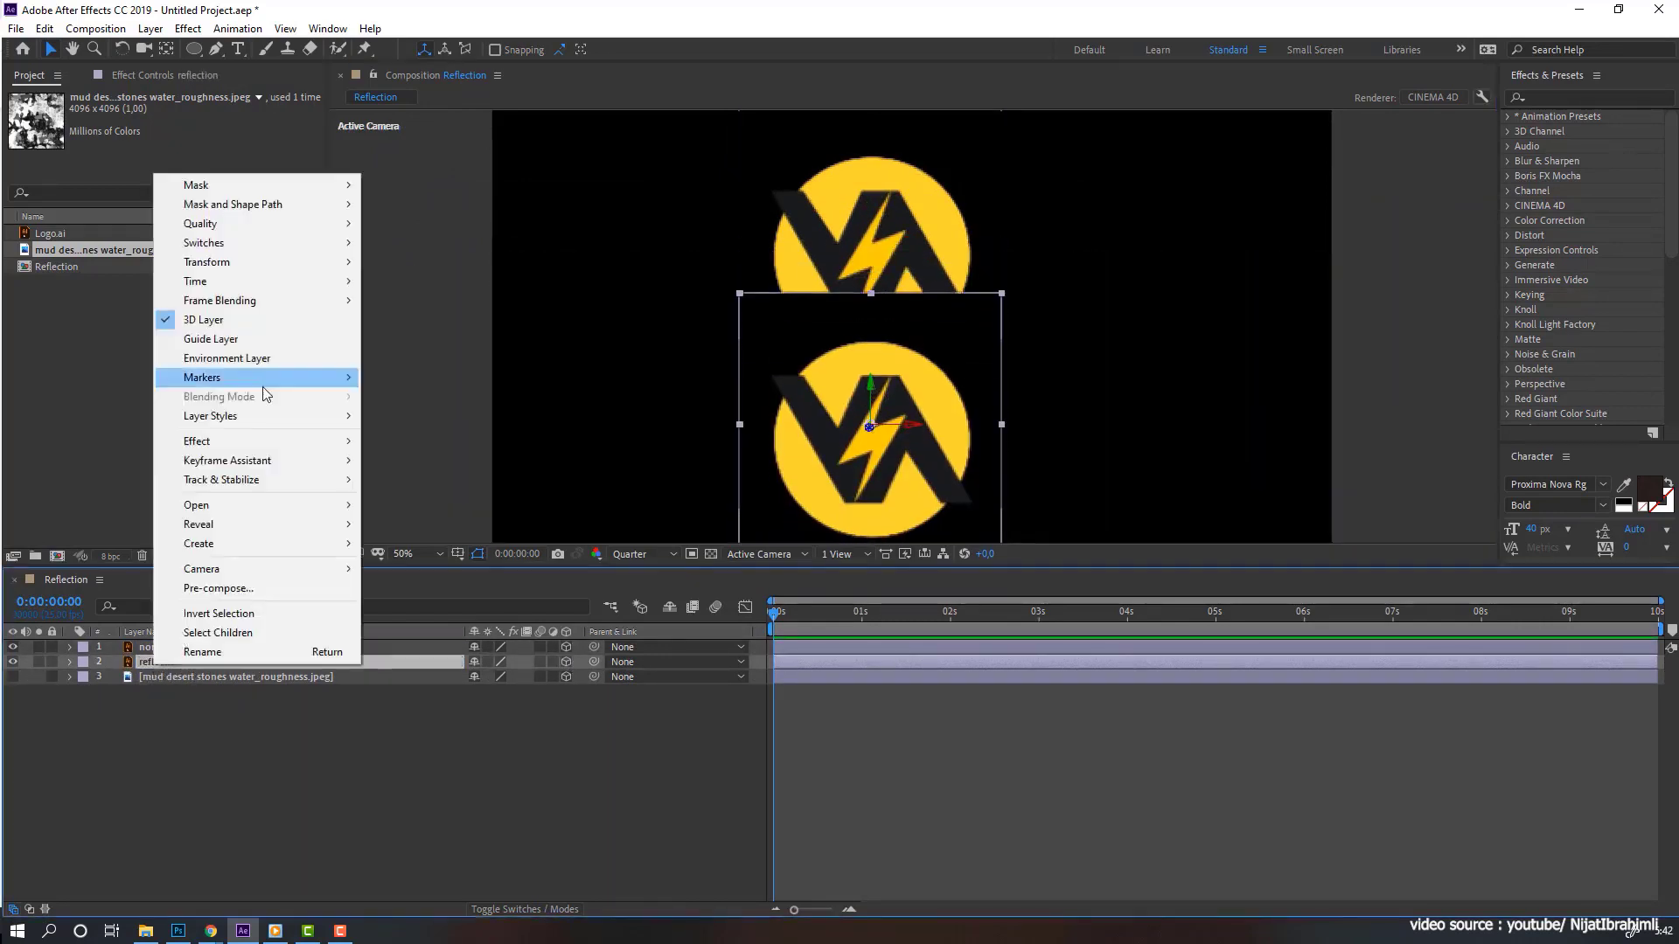
mouse_move(225, 262)
click(412, 431)
key(comma)
key(comma)
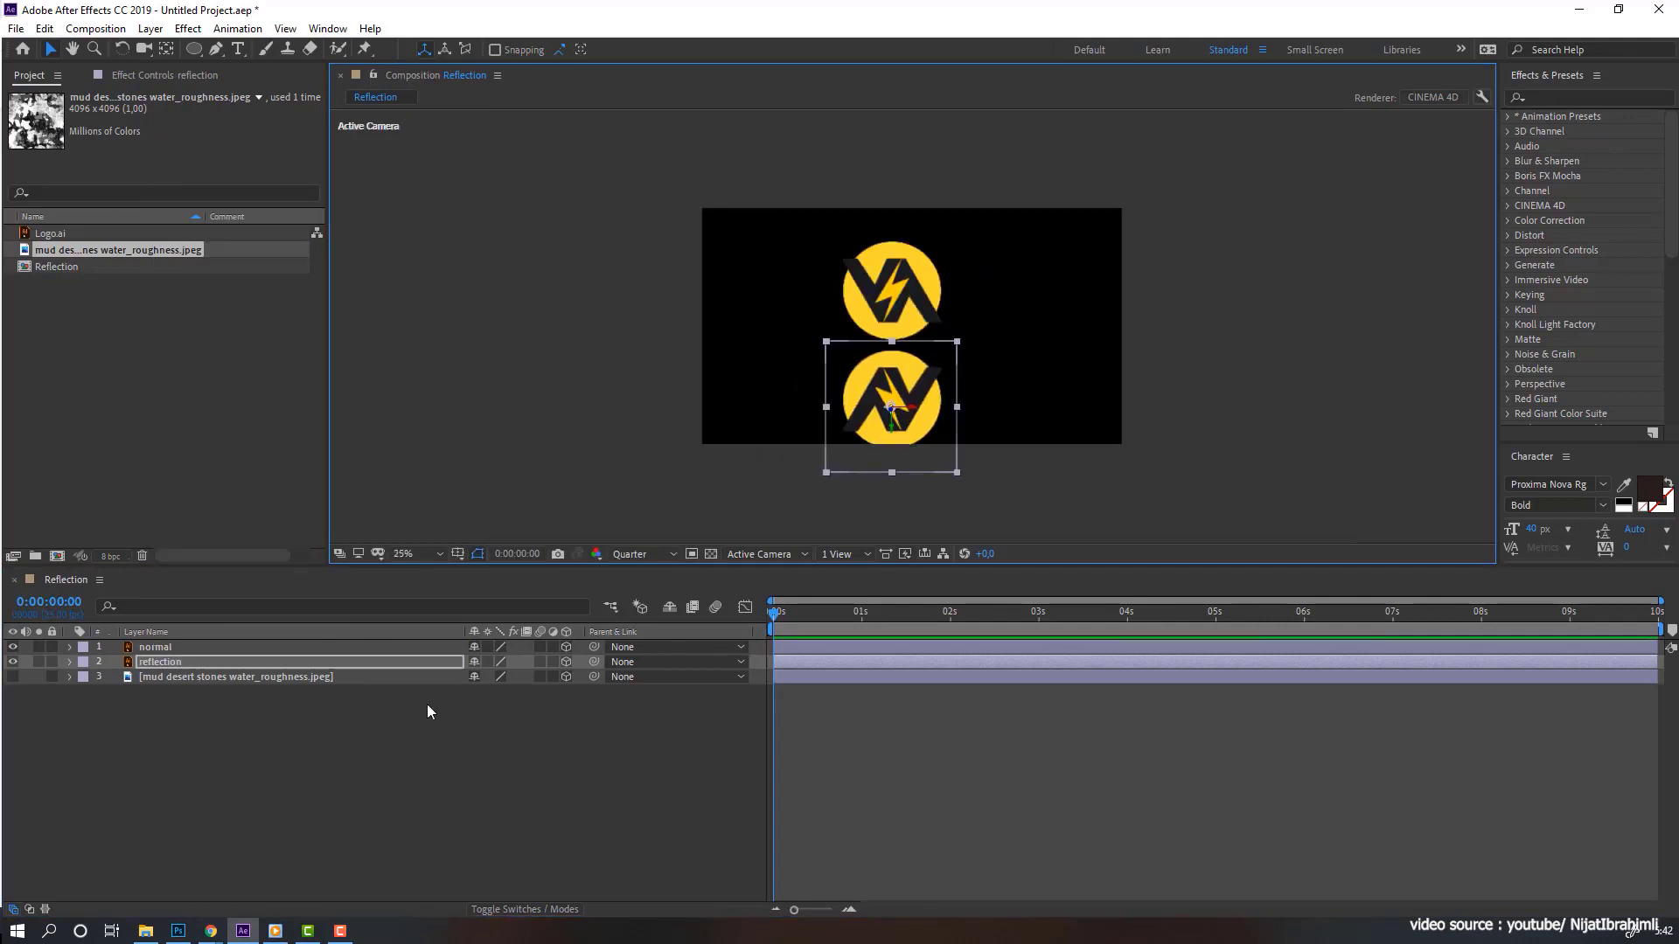
click(155, 647)
click(13, 677)
Step: Pre-compose the logo, reflection and mud stones layers as NORMAL_LOGO, REFLECTION and TEXTURE
key(ctrl+shift+c)
click(510, 368)
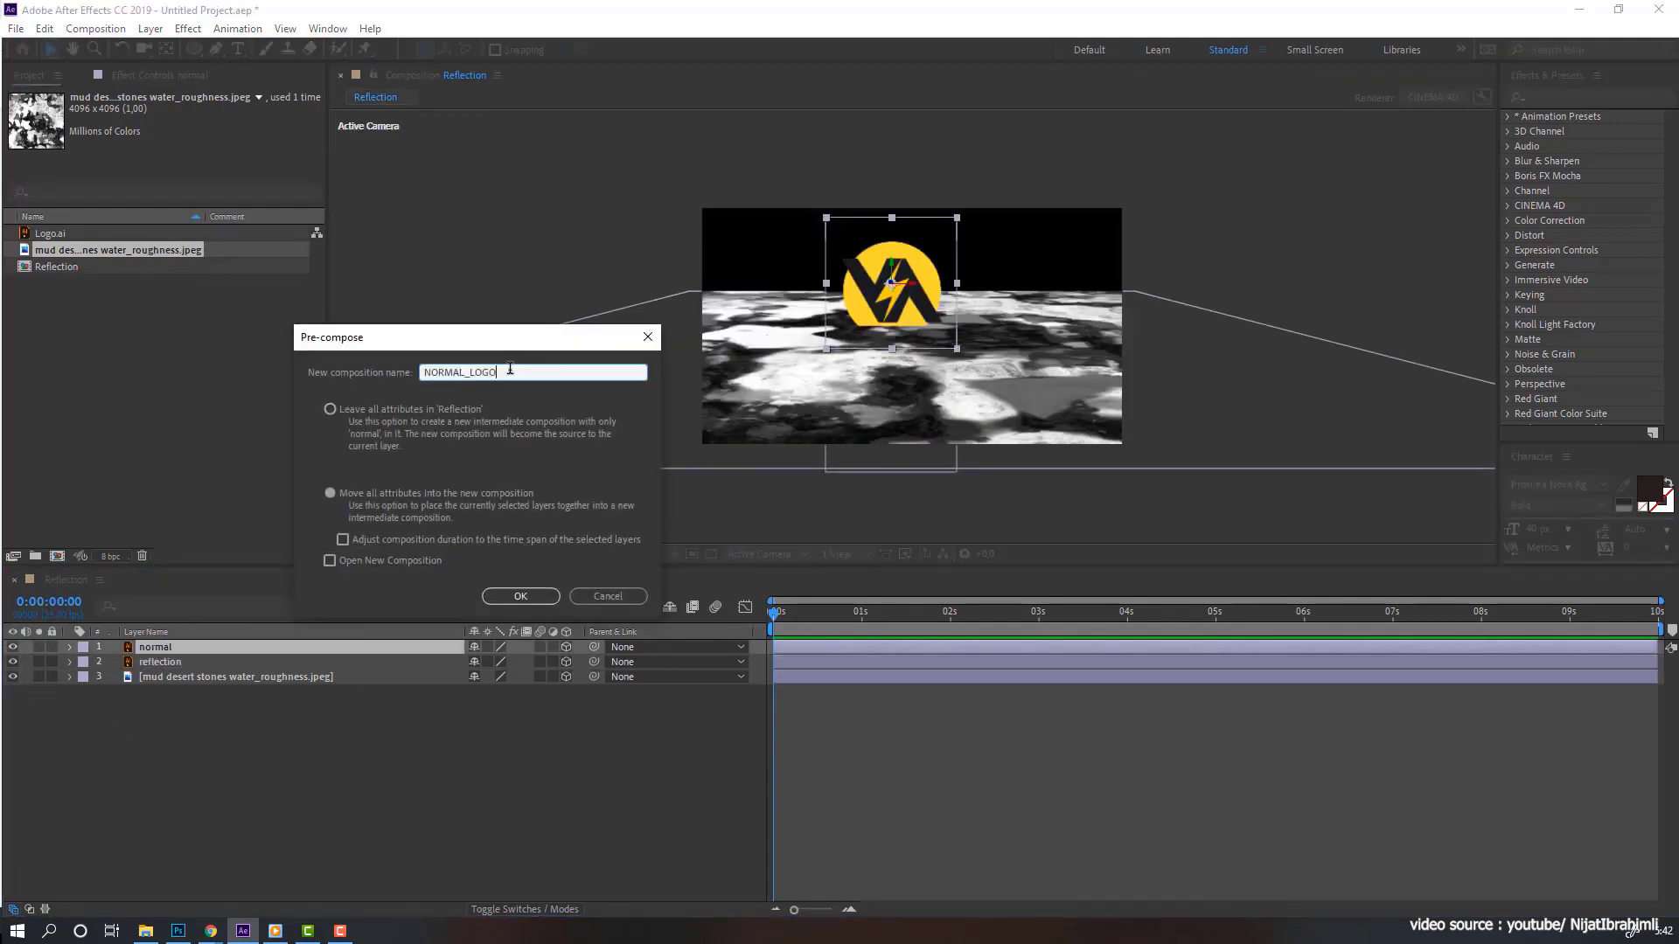
click(345, 495)
click(514, 597)
right_click(153, 662)
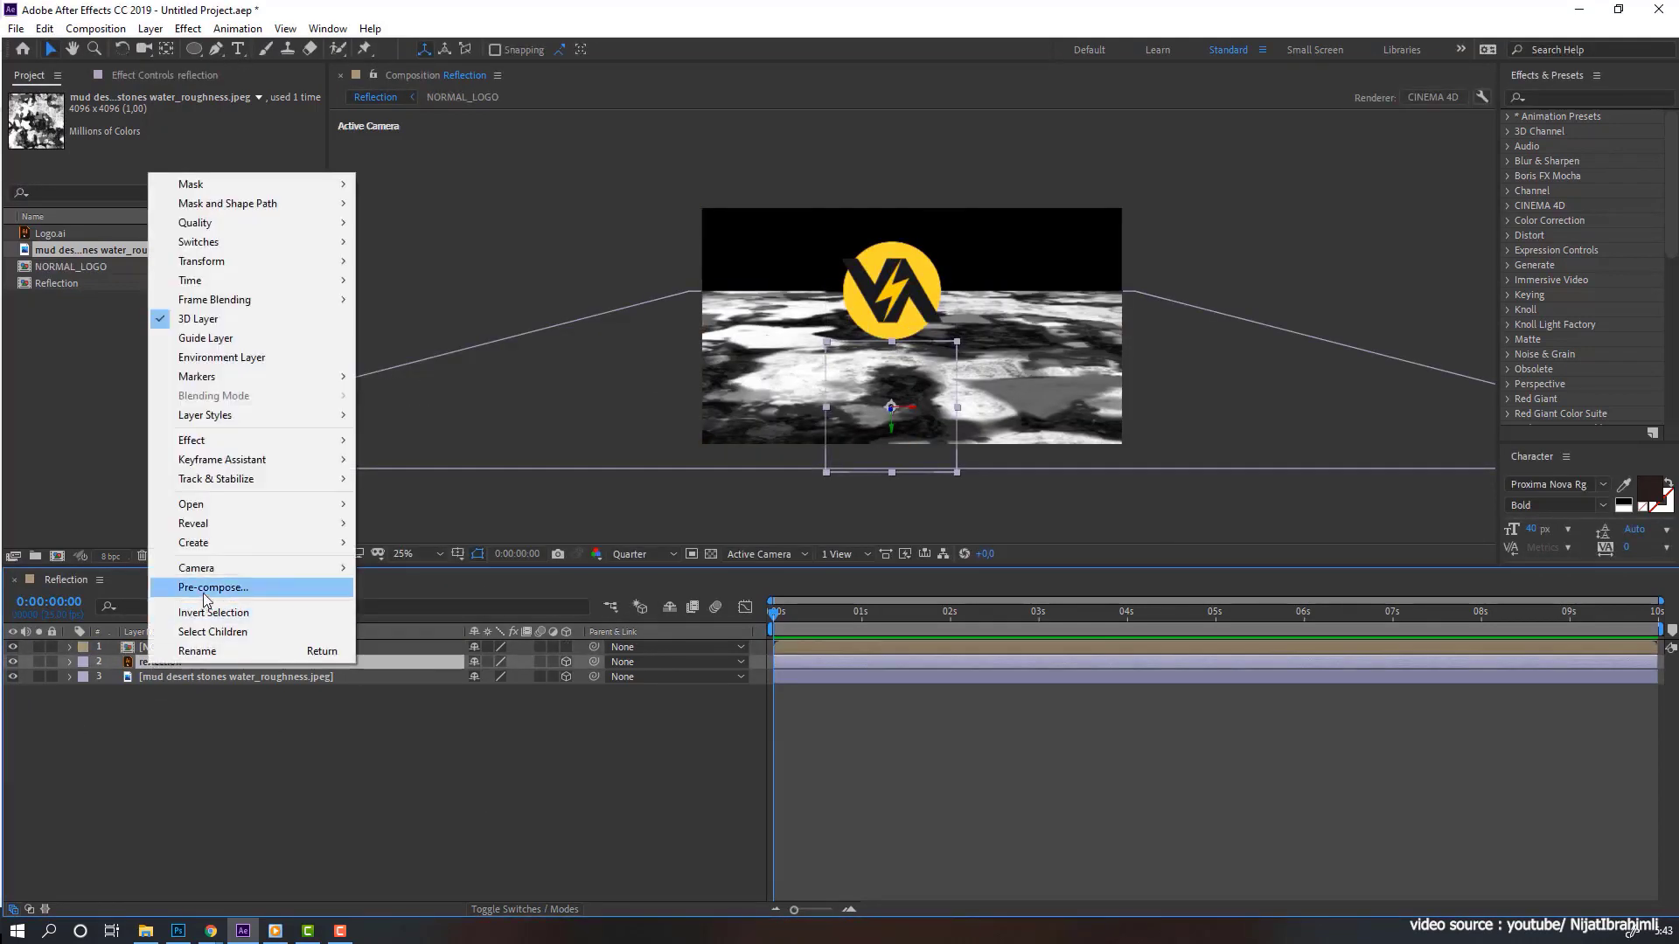
click(201, 588)
click(514, 373)
text(REFLECTION)
click(520, 596)
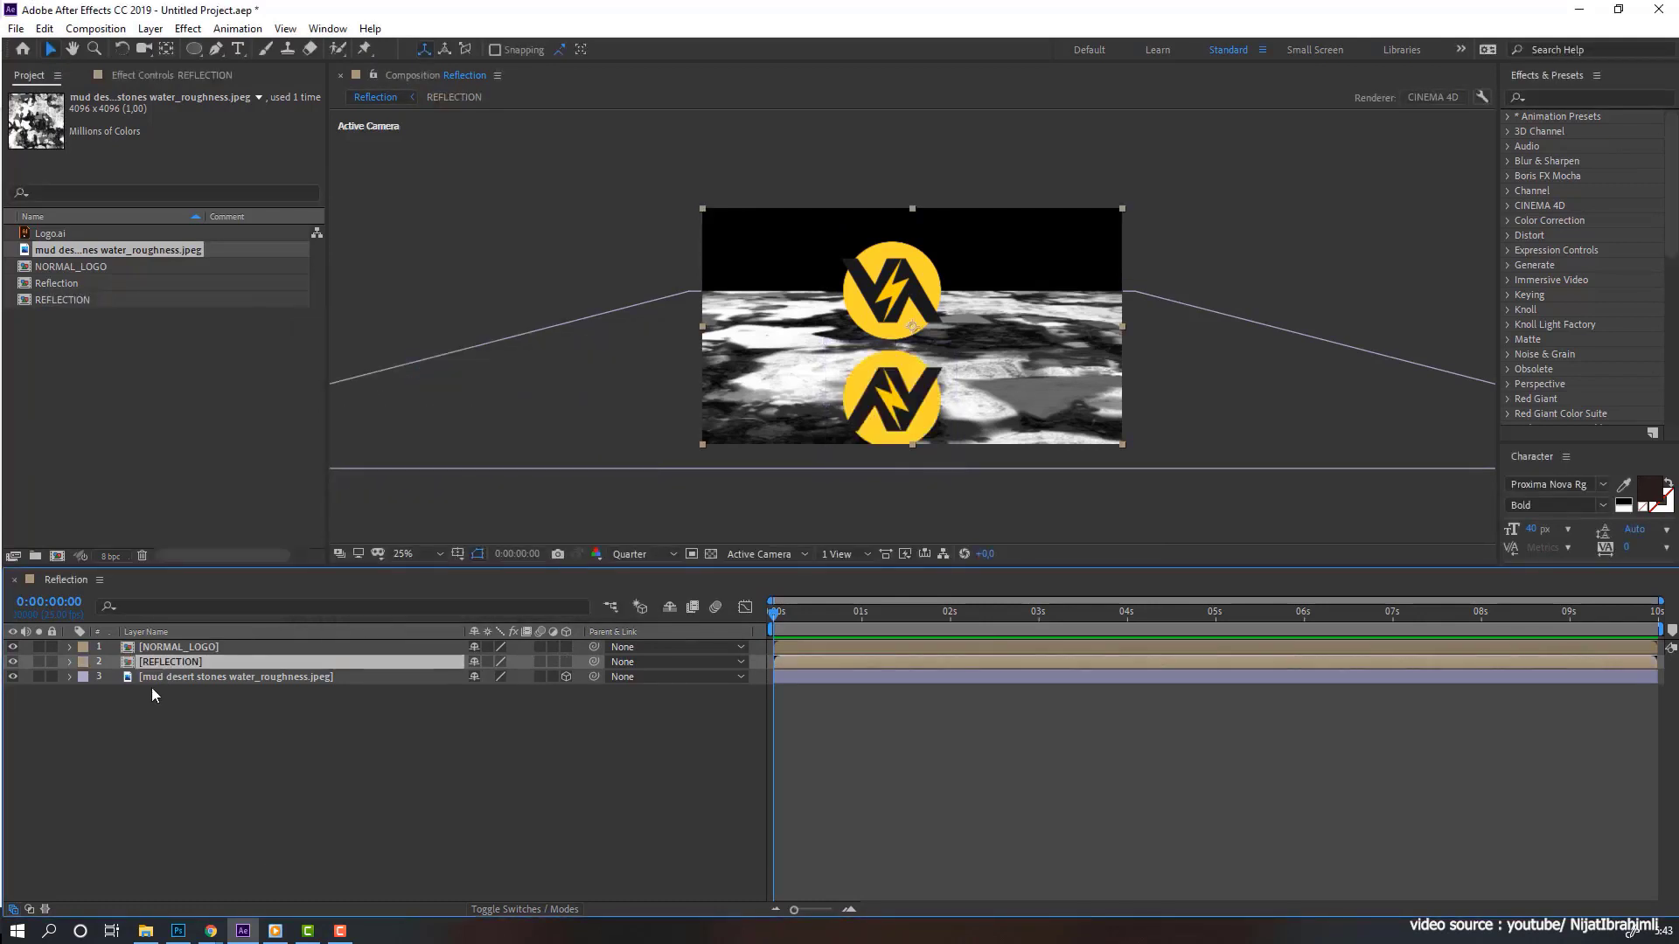
click(175, 676)
key(ctrl+shift+c)
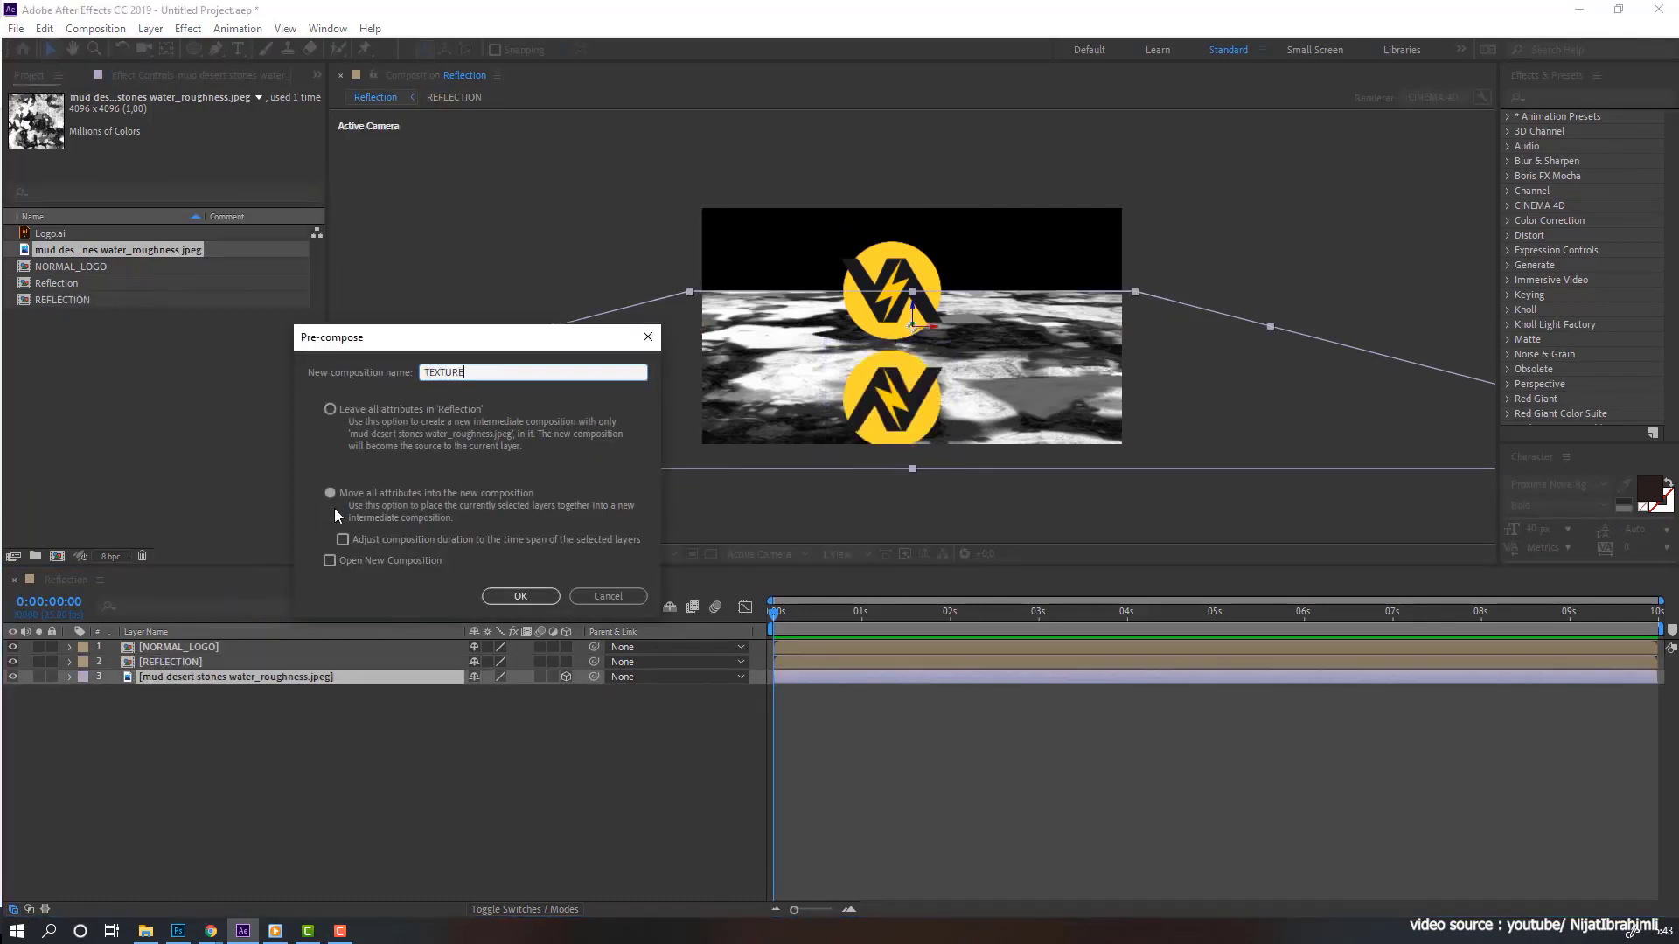
click(331, 493)
key(Return)
Step: Apply Fast Box Blur to the TEXTURE layer and increase its Blur Radius
click(1561, 97)
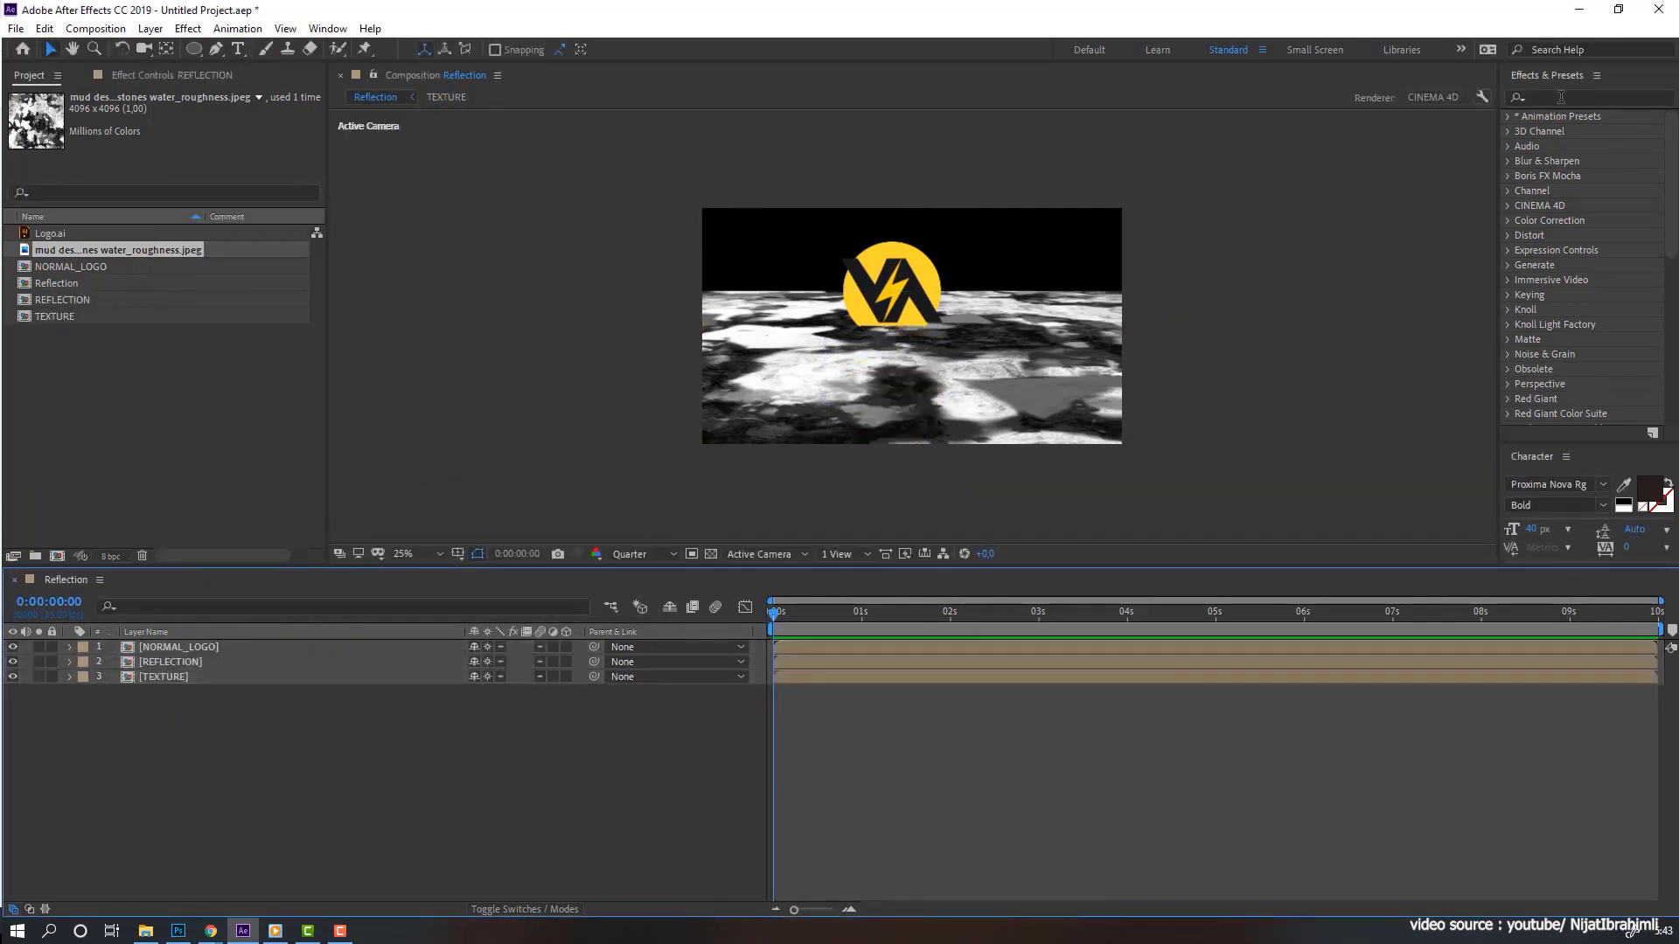
text(fast)
drag(1591, 206, 243, 705)
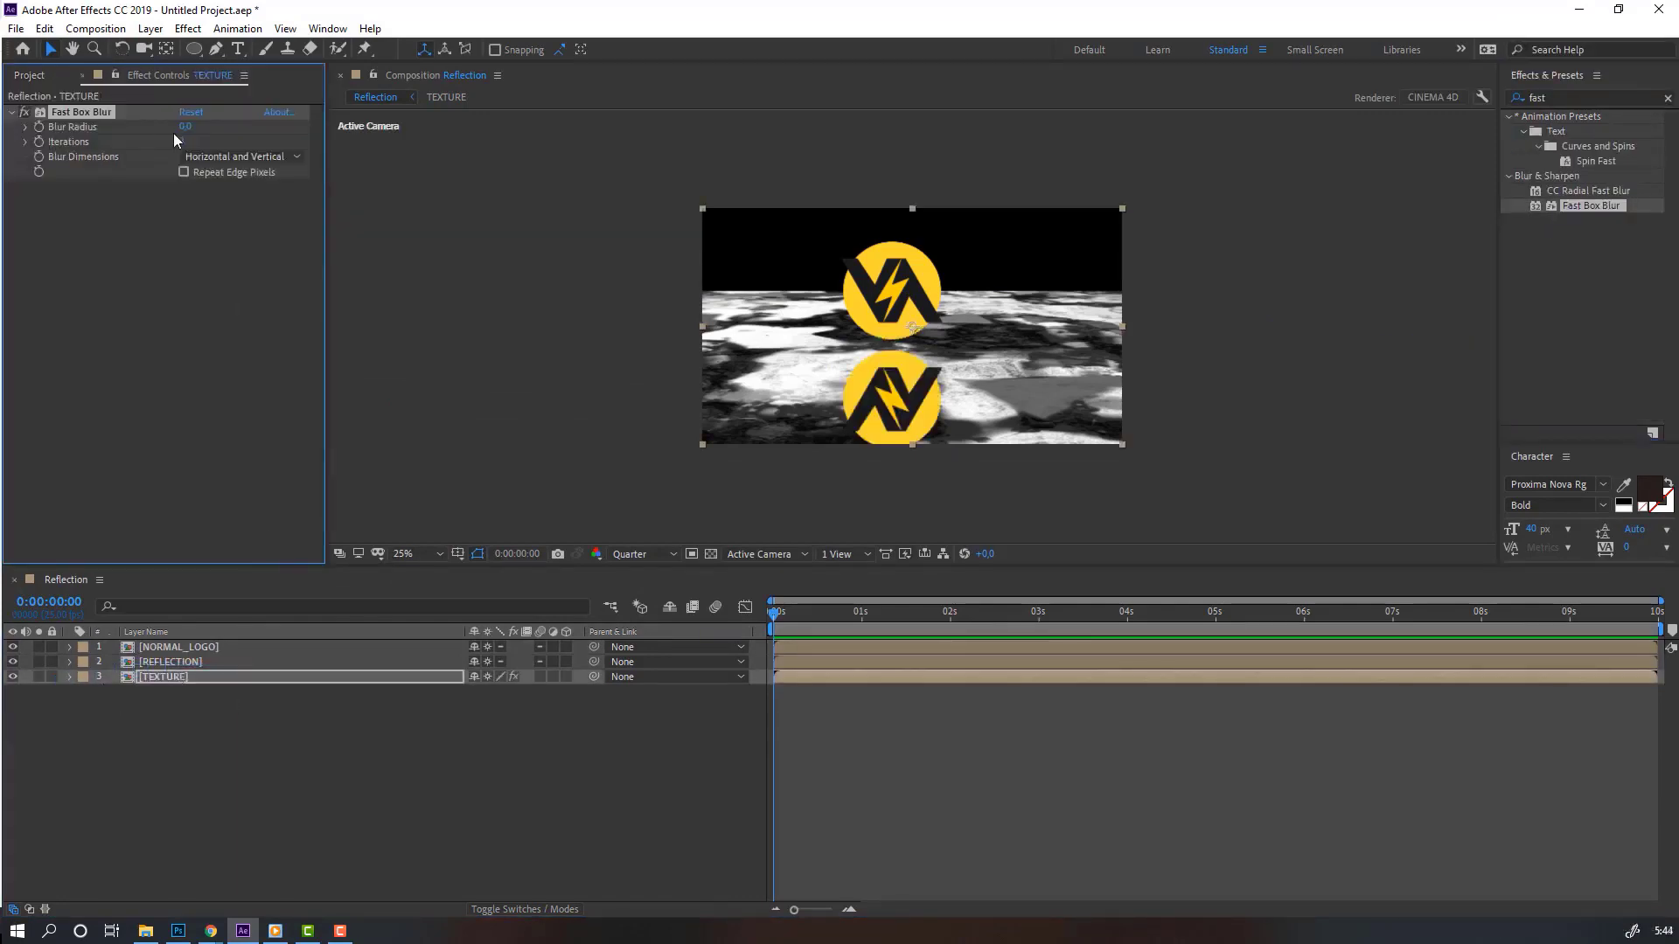
drag(184, 131, 219, 132)
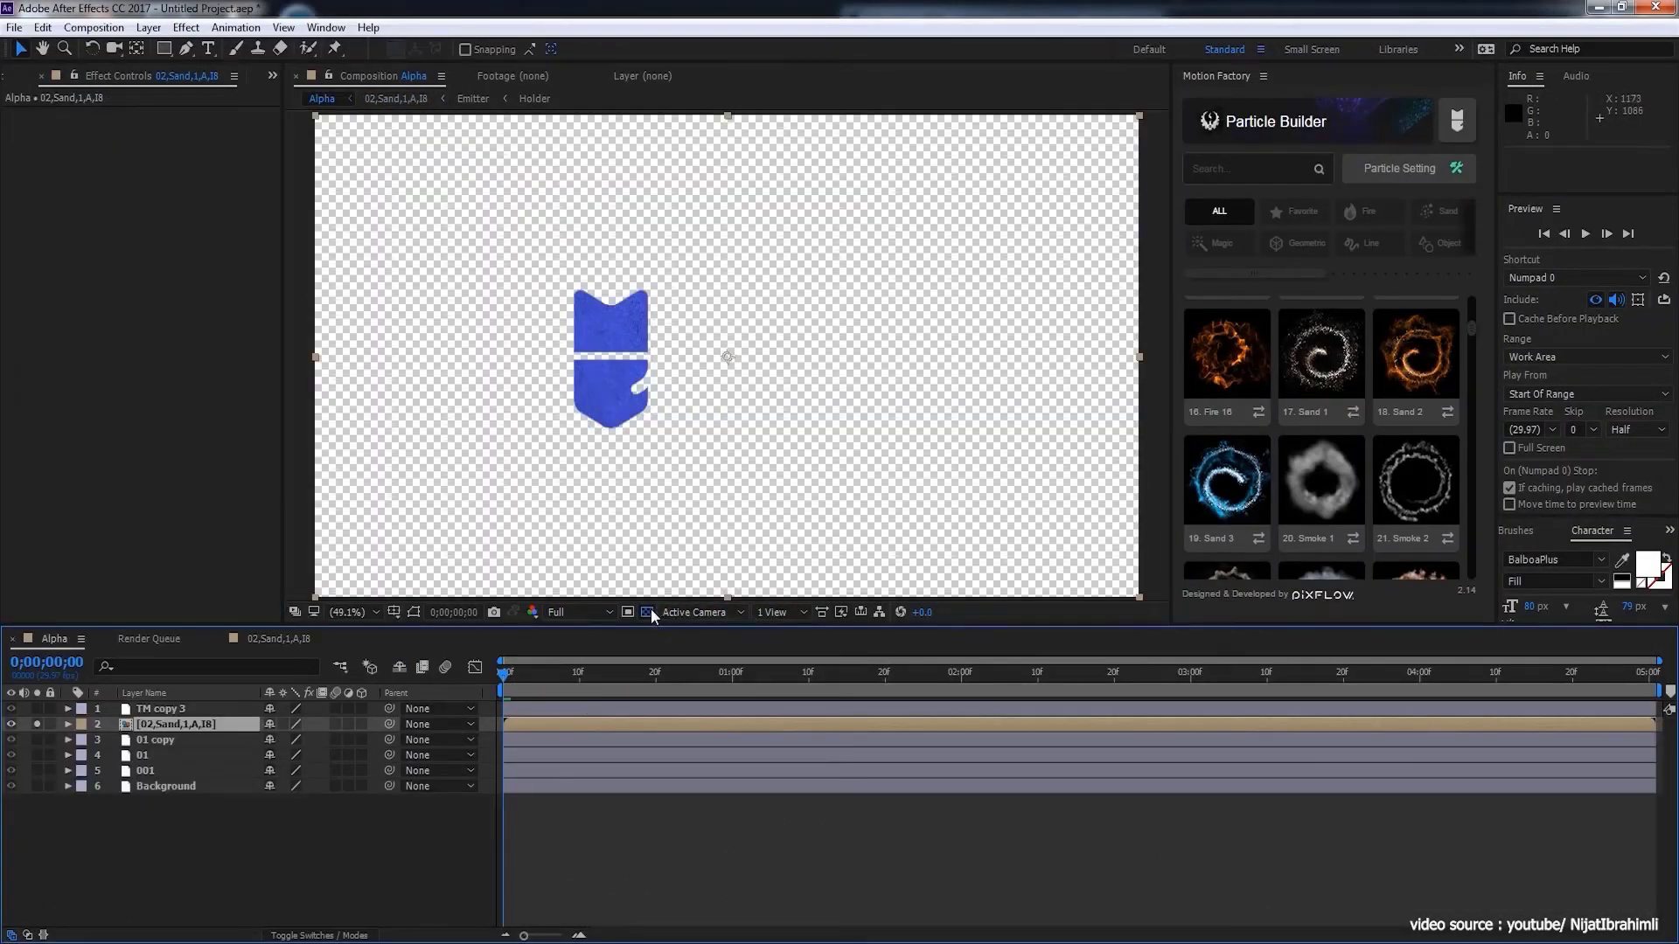
Step: Turn off the transparency grid and preview the sand particles with their particle settings open
click(648, 612)
key(space)
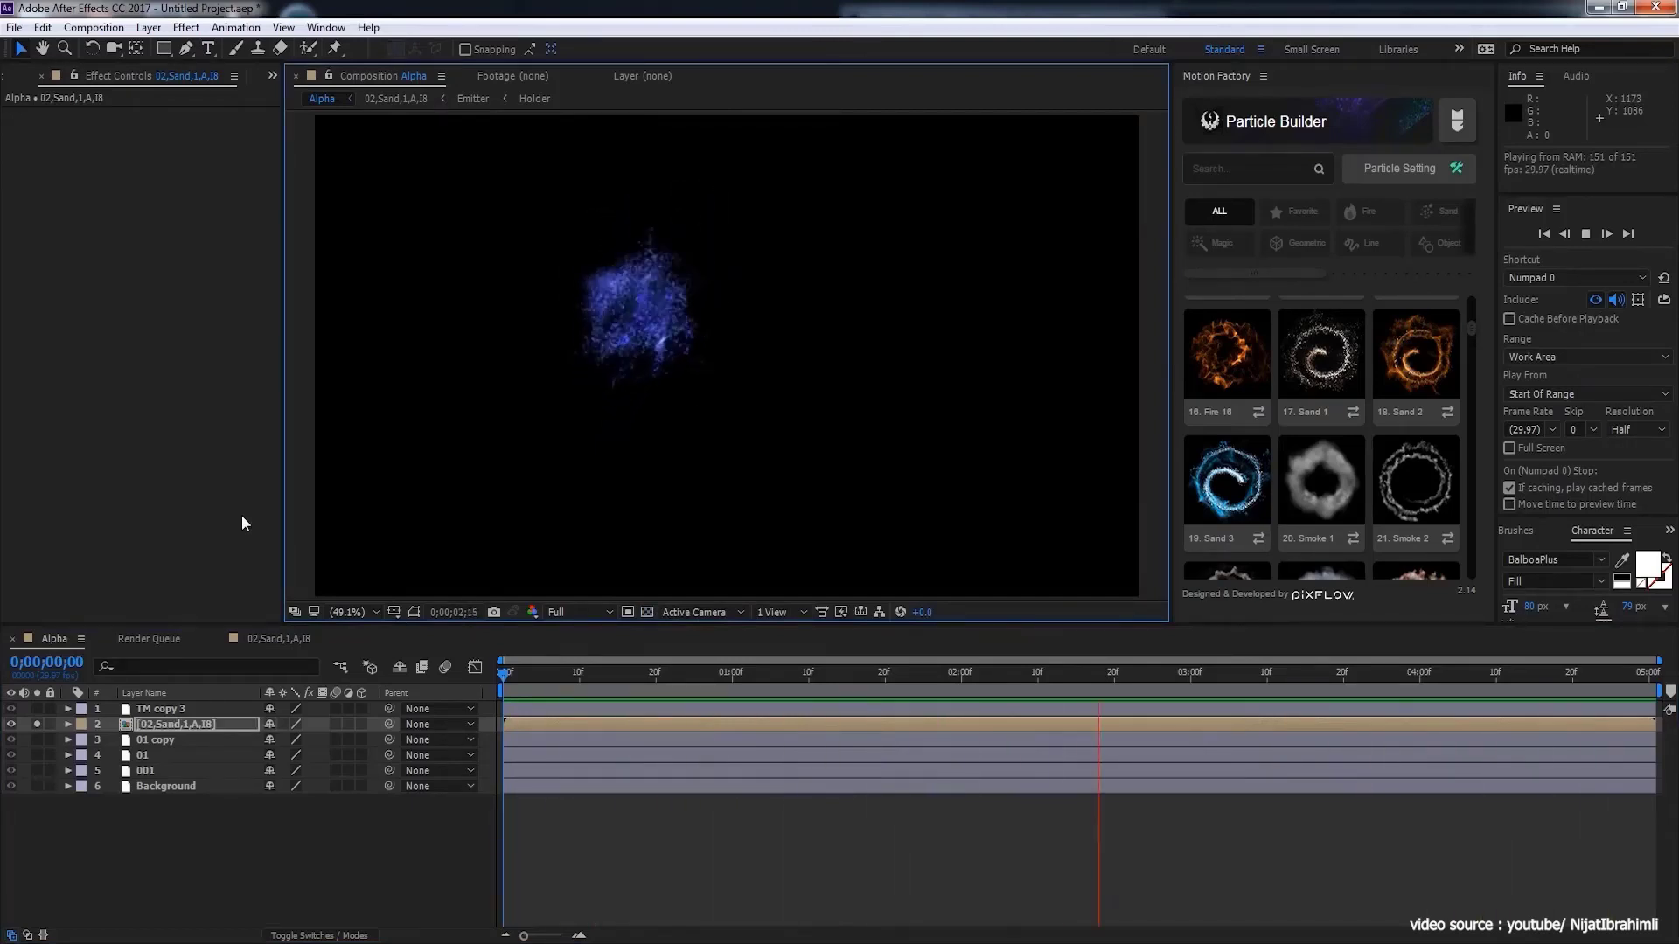
key(space)
click(1399, 167)
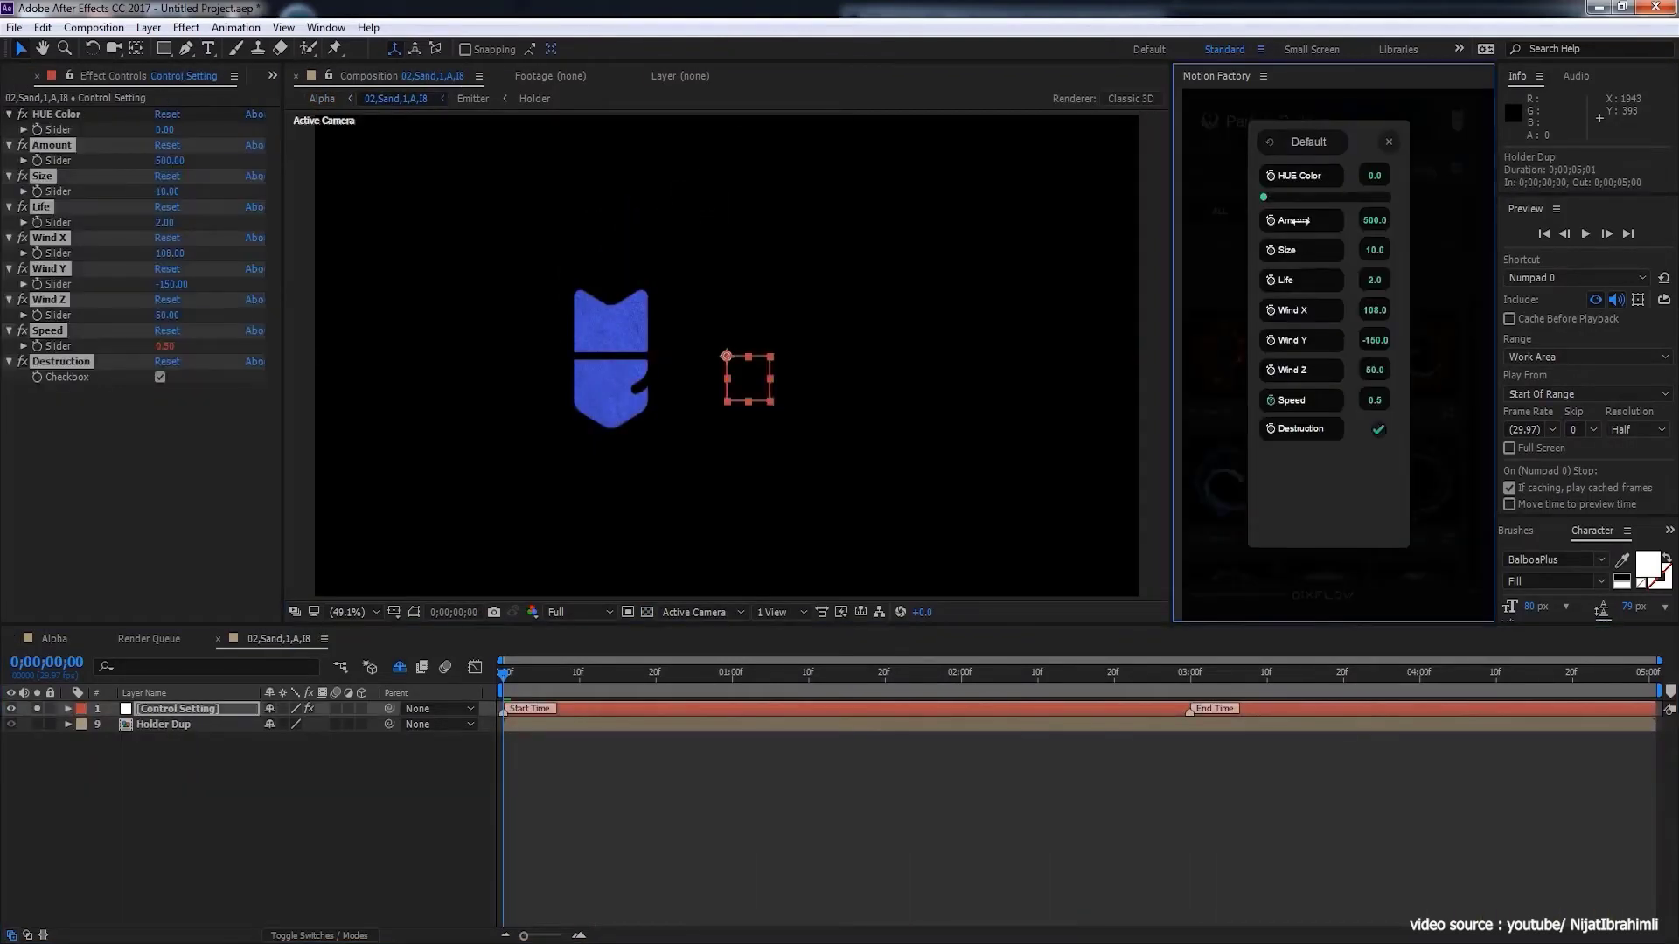
click(1063, 737)
key(space)
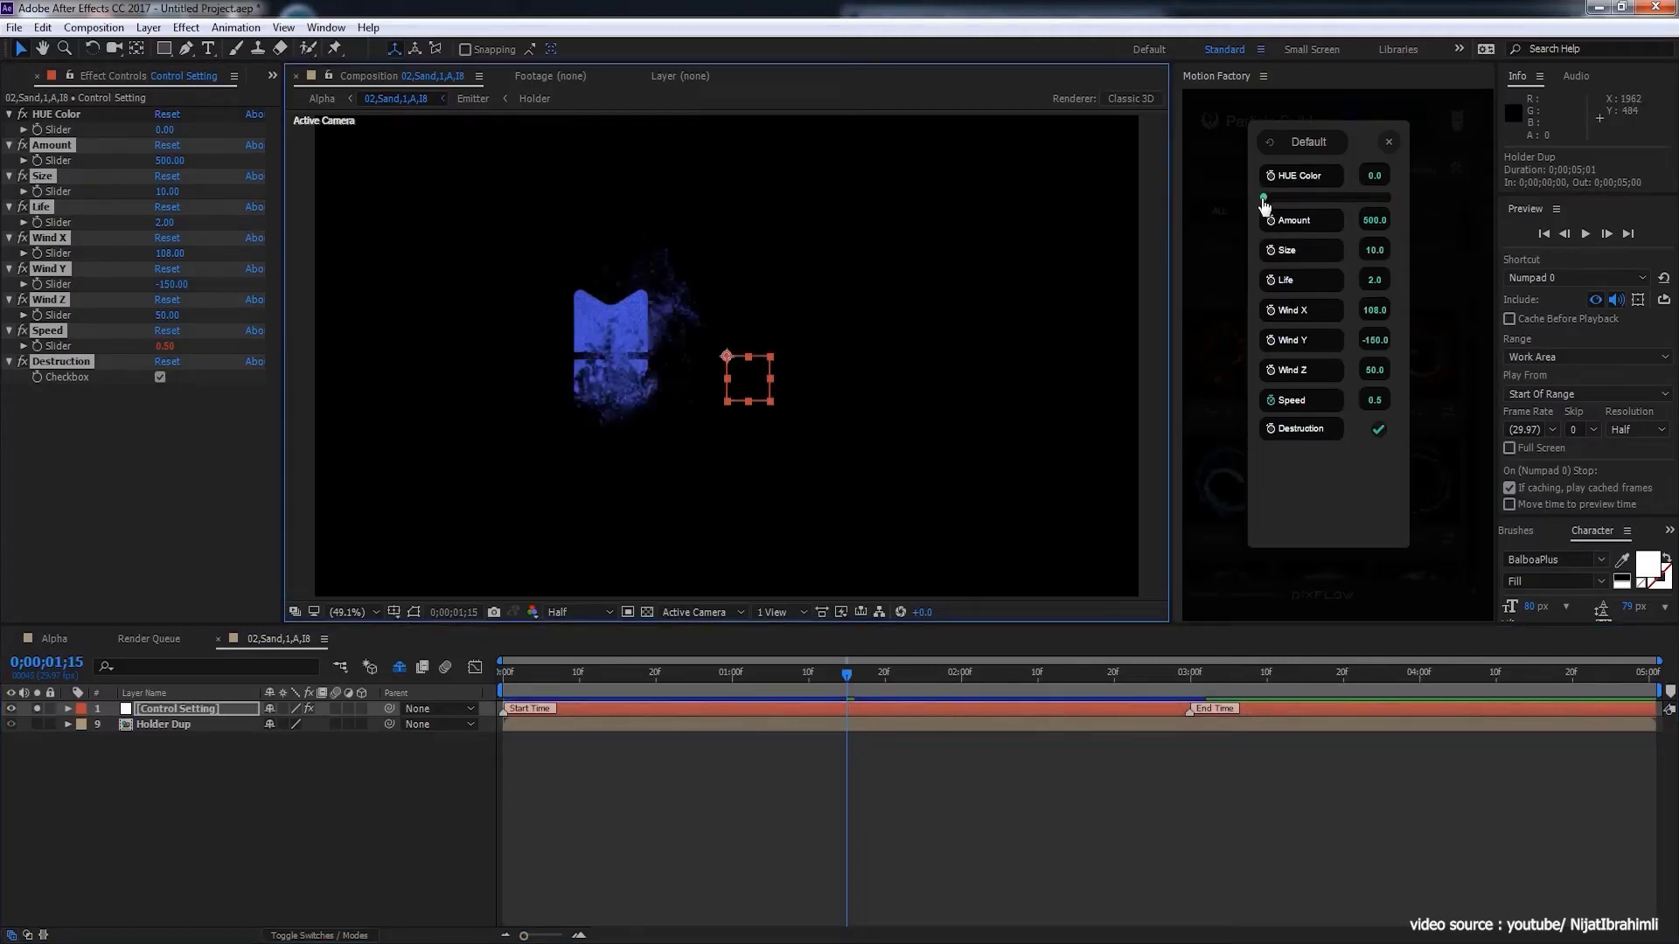
Step: Shift the particle hue to 114, set Amount to 157, and lower Speed from 4.5
drag(1263, 197, 1302, 196)
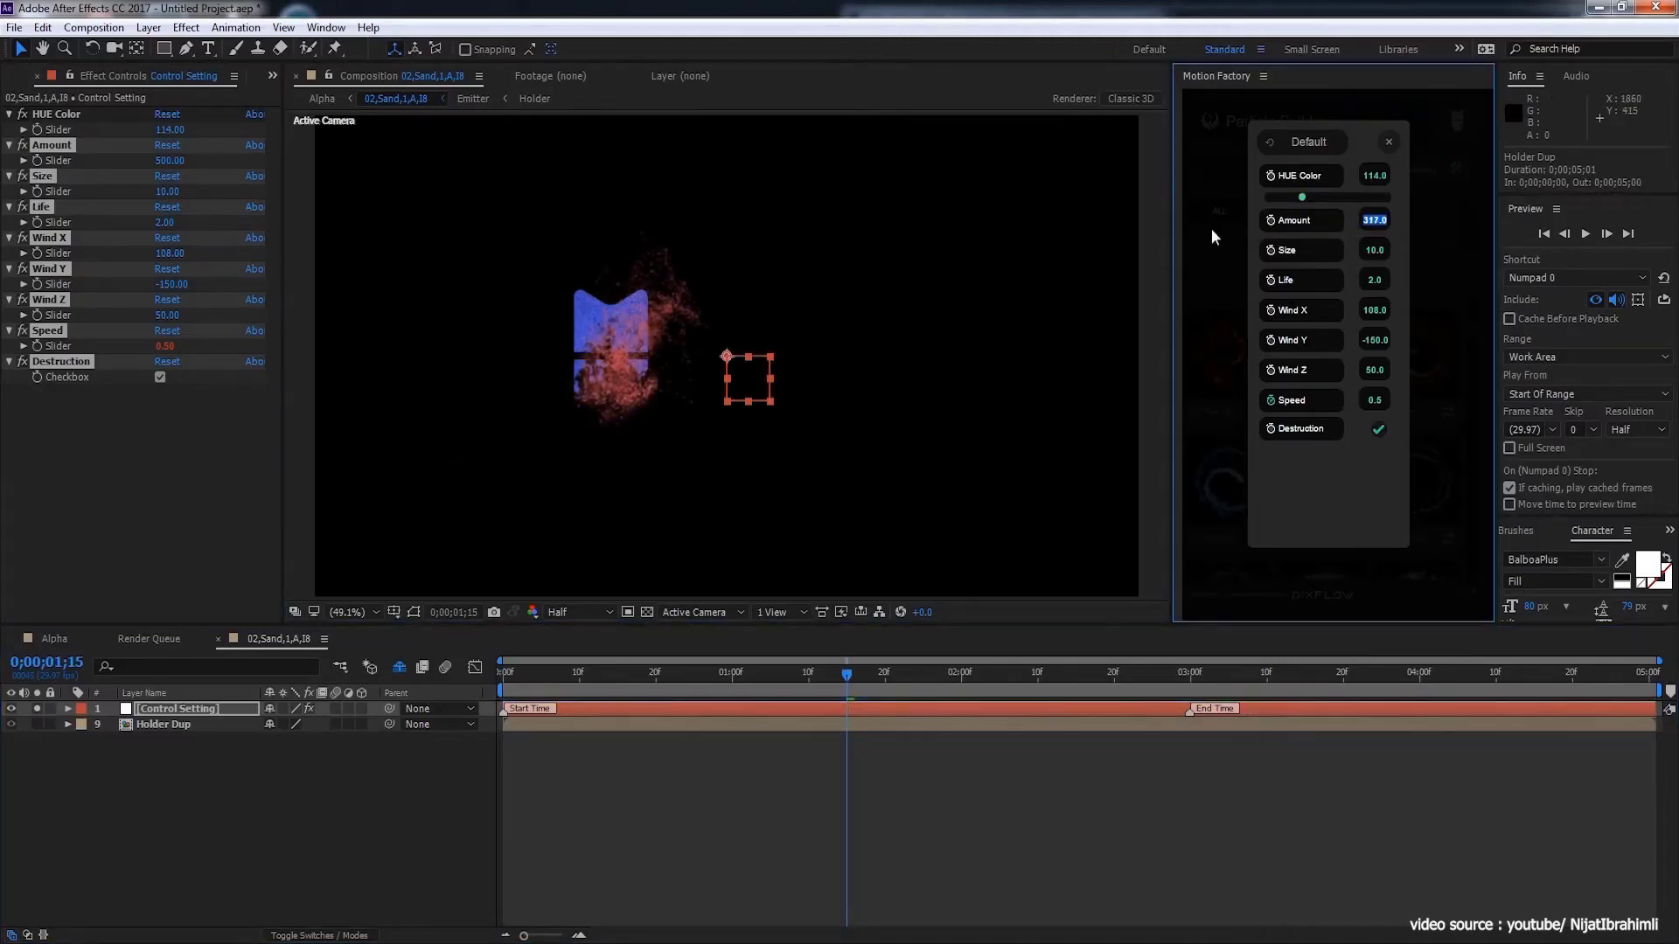
key(Return)
key(Return)
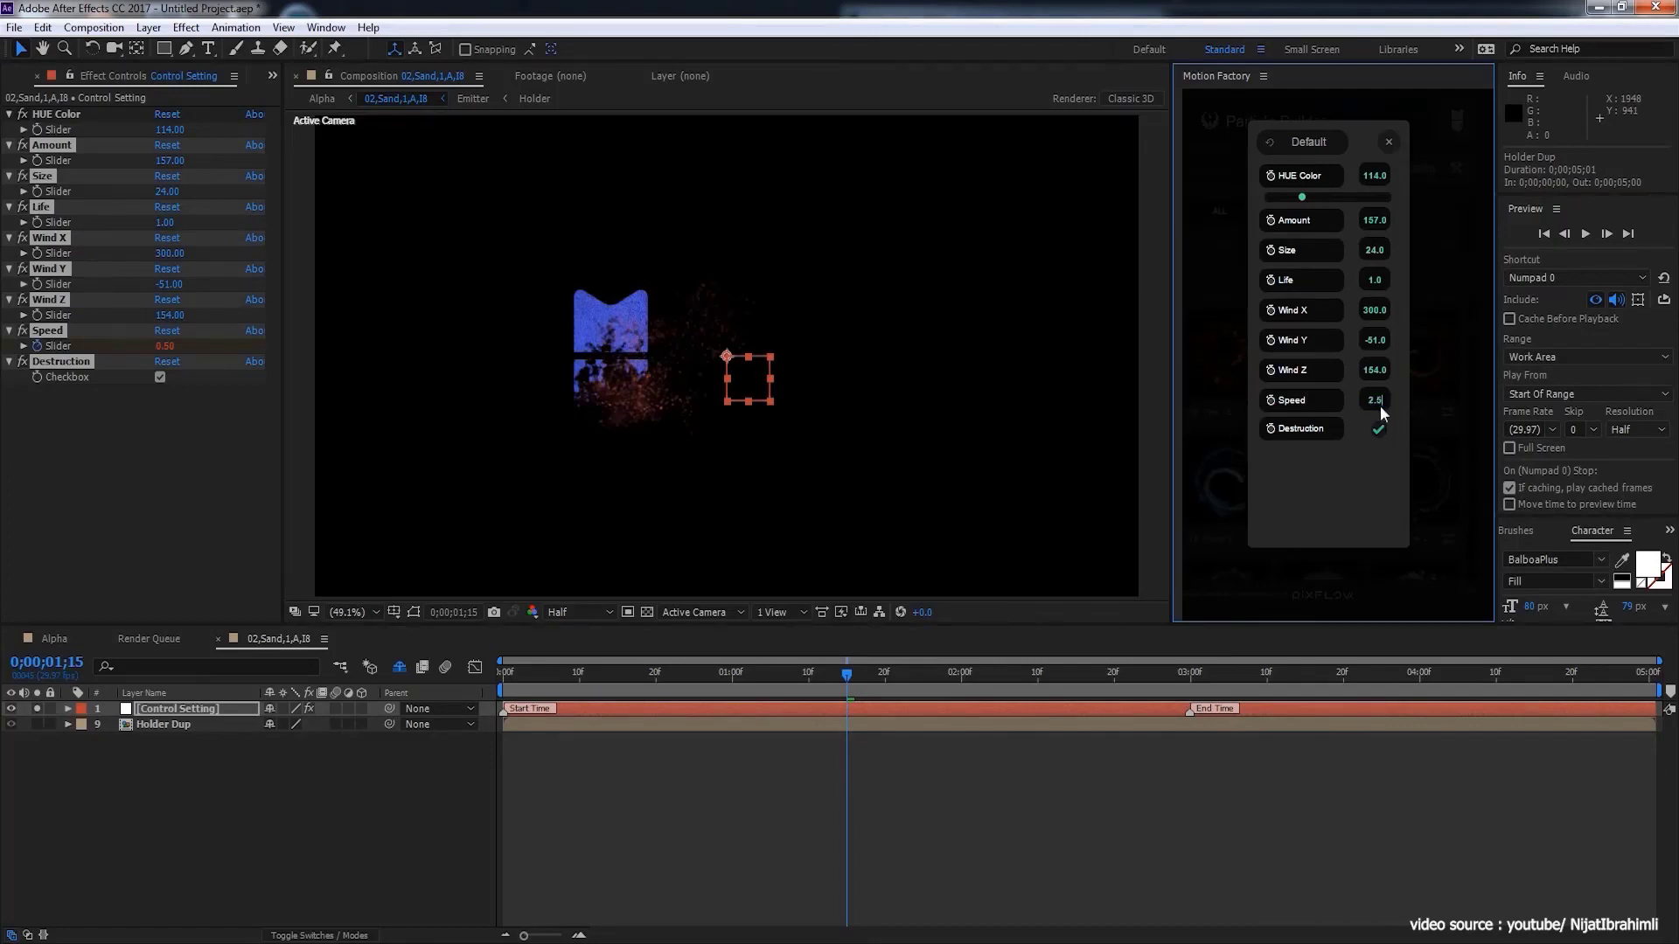
key(BackSpace)
key(BackSpace)
key(BackSpace)
text(4.5)
key(Return)
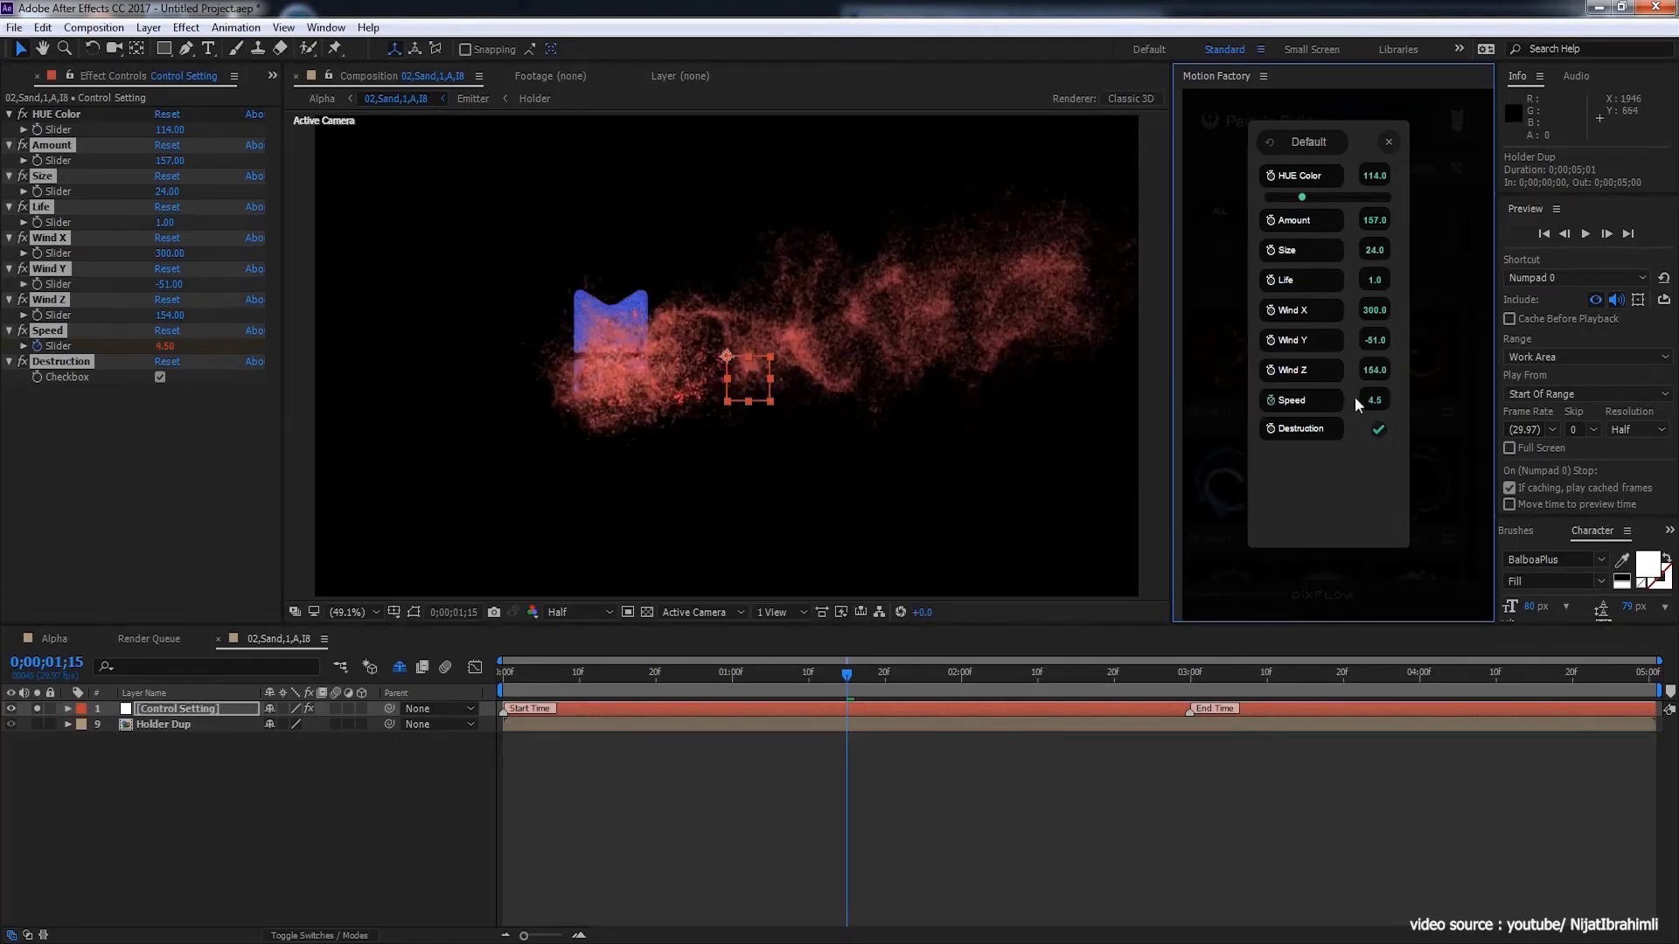
click(1276, 406)
drag(1382, 402, 1126, 455)
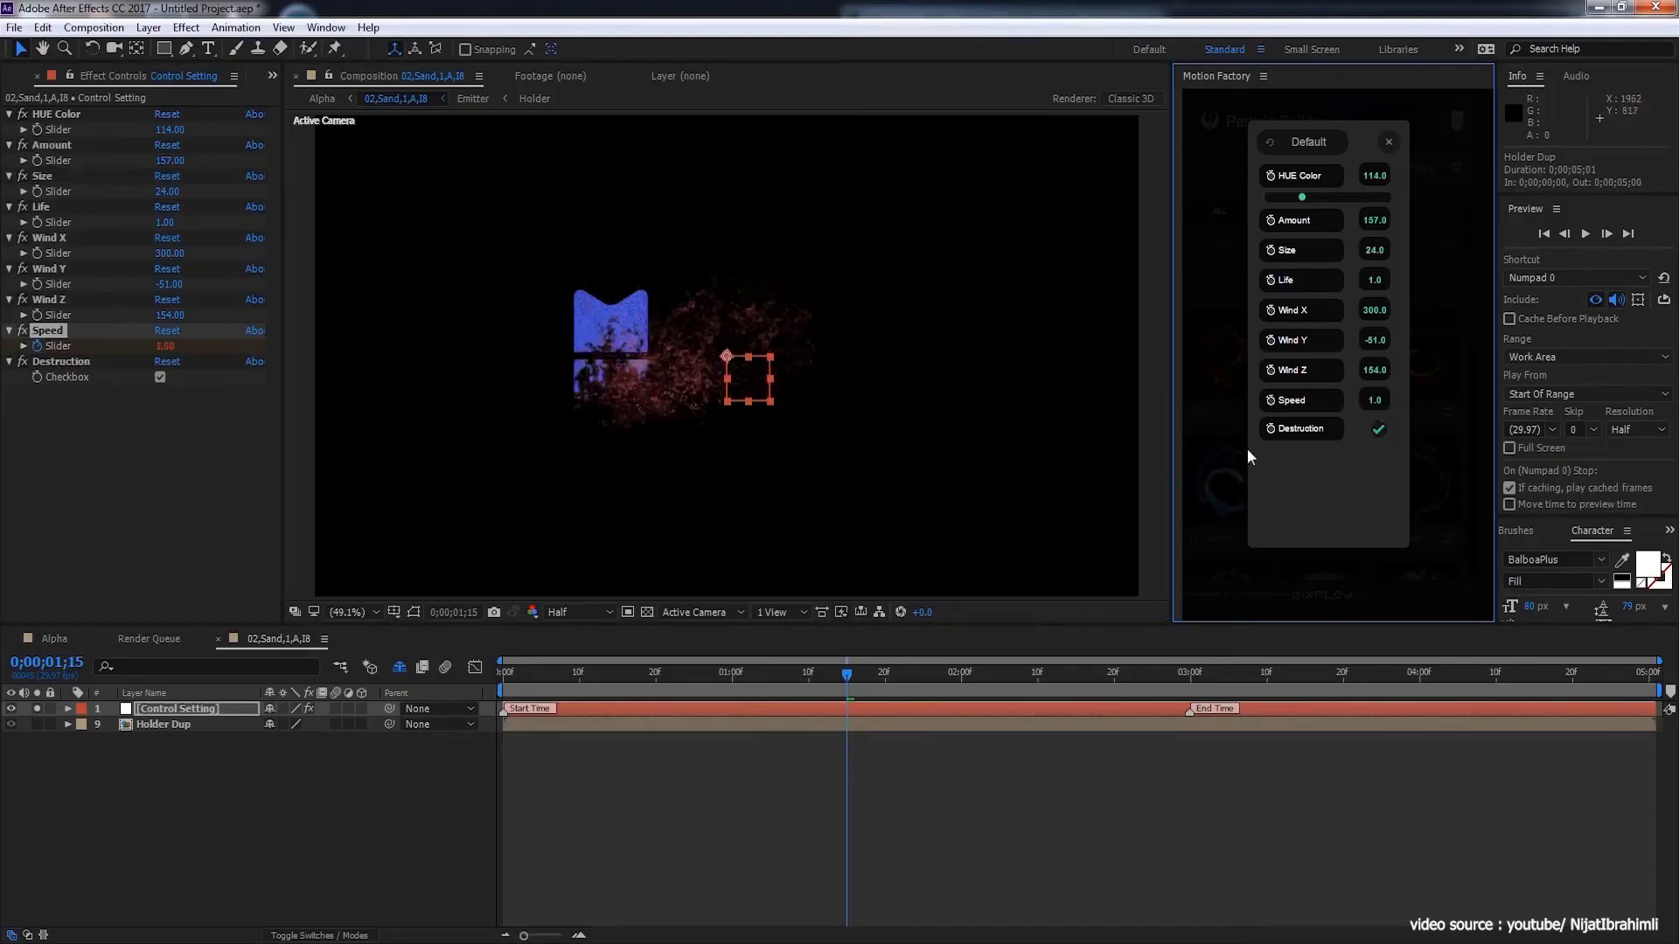